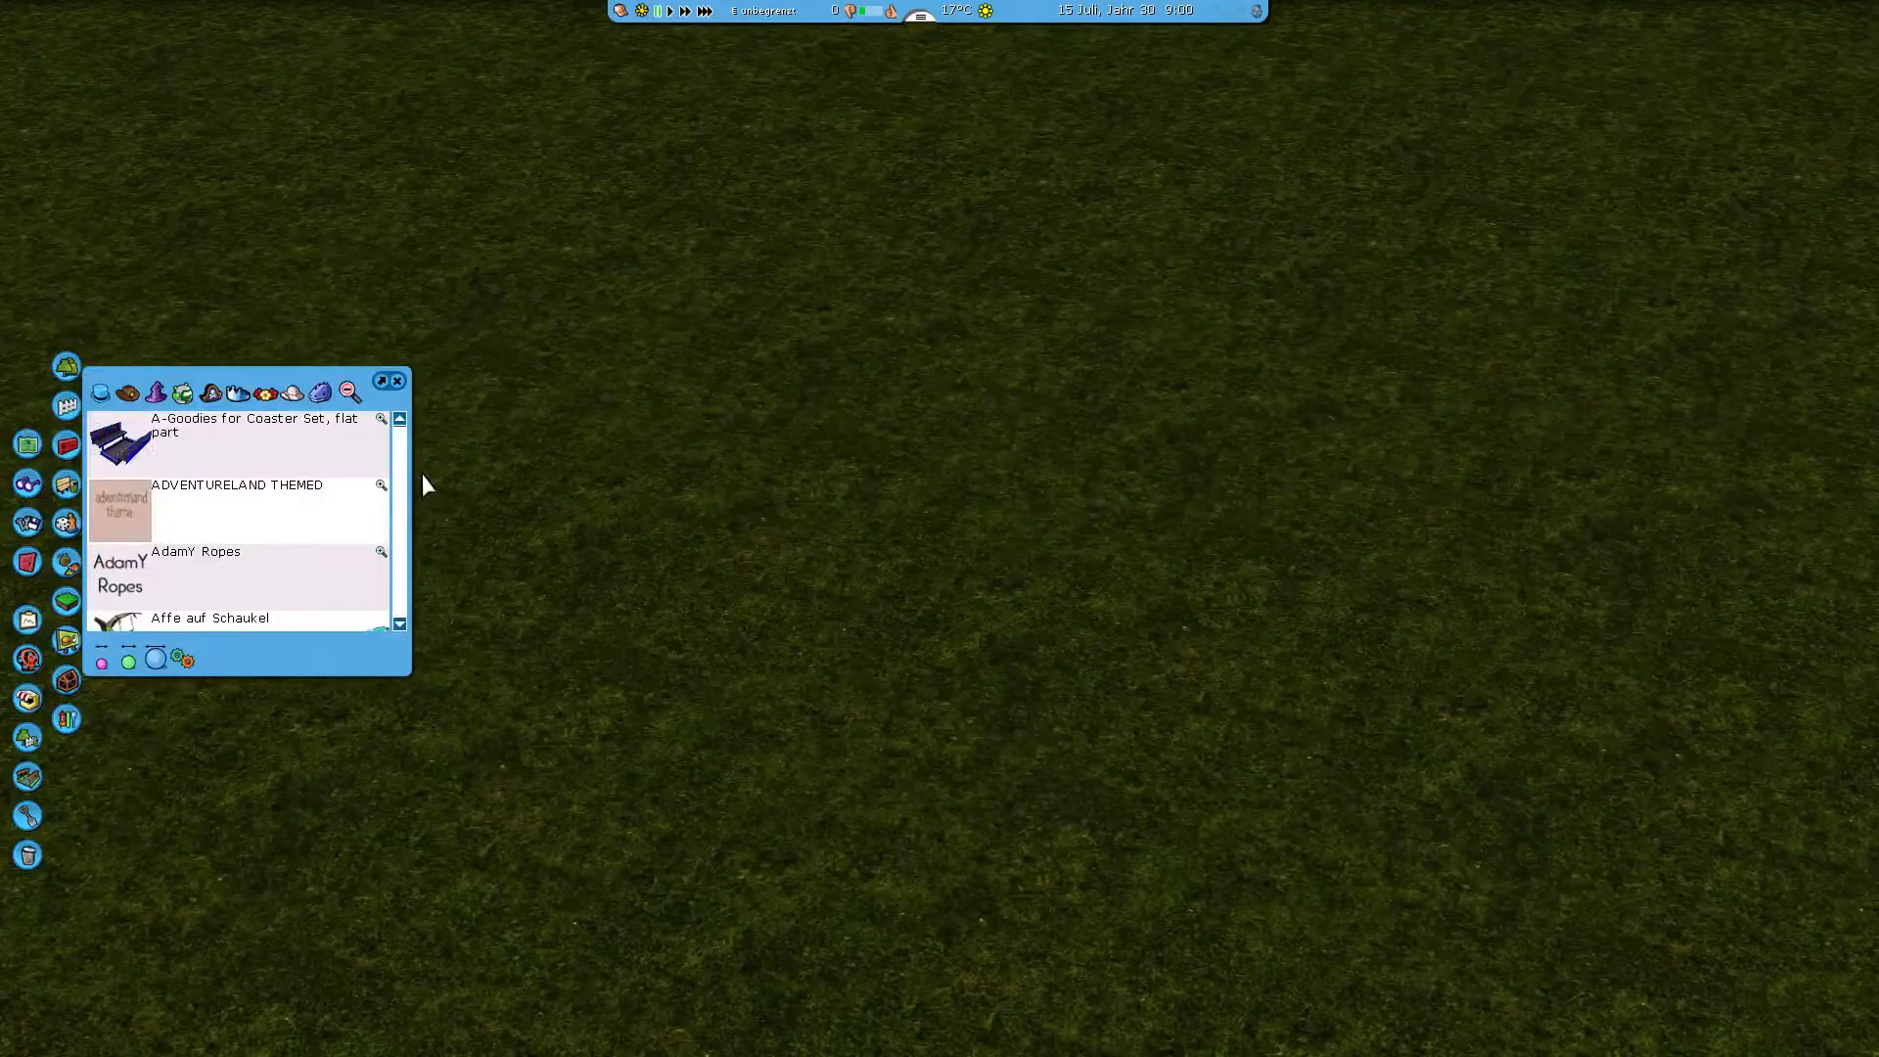
# - Find the Luos BTM Set in the scenery list and expand it to show its rocks
pyautogui.moveTo(405, 460); pyautogui.dragTo(400, 538)
pyautogui.scroll(6, 348, 524)
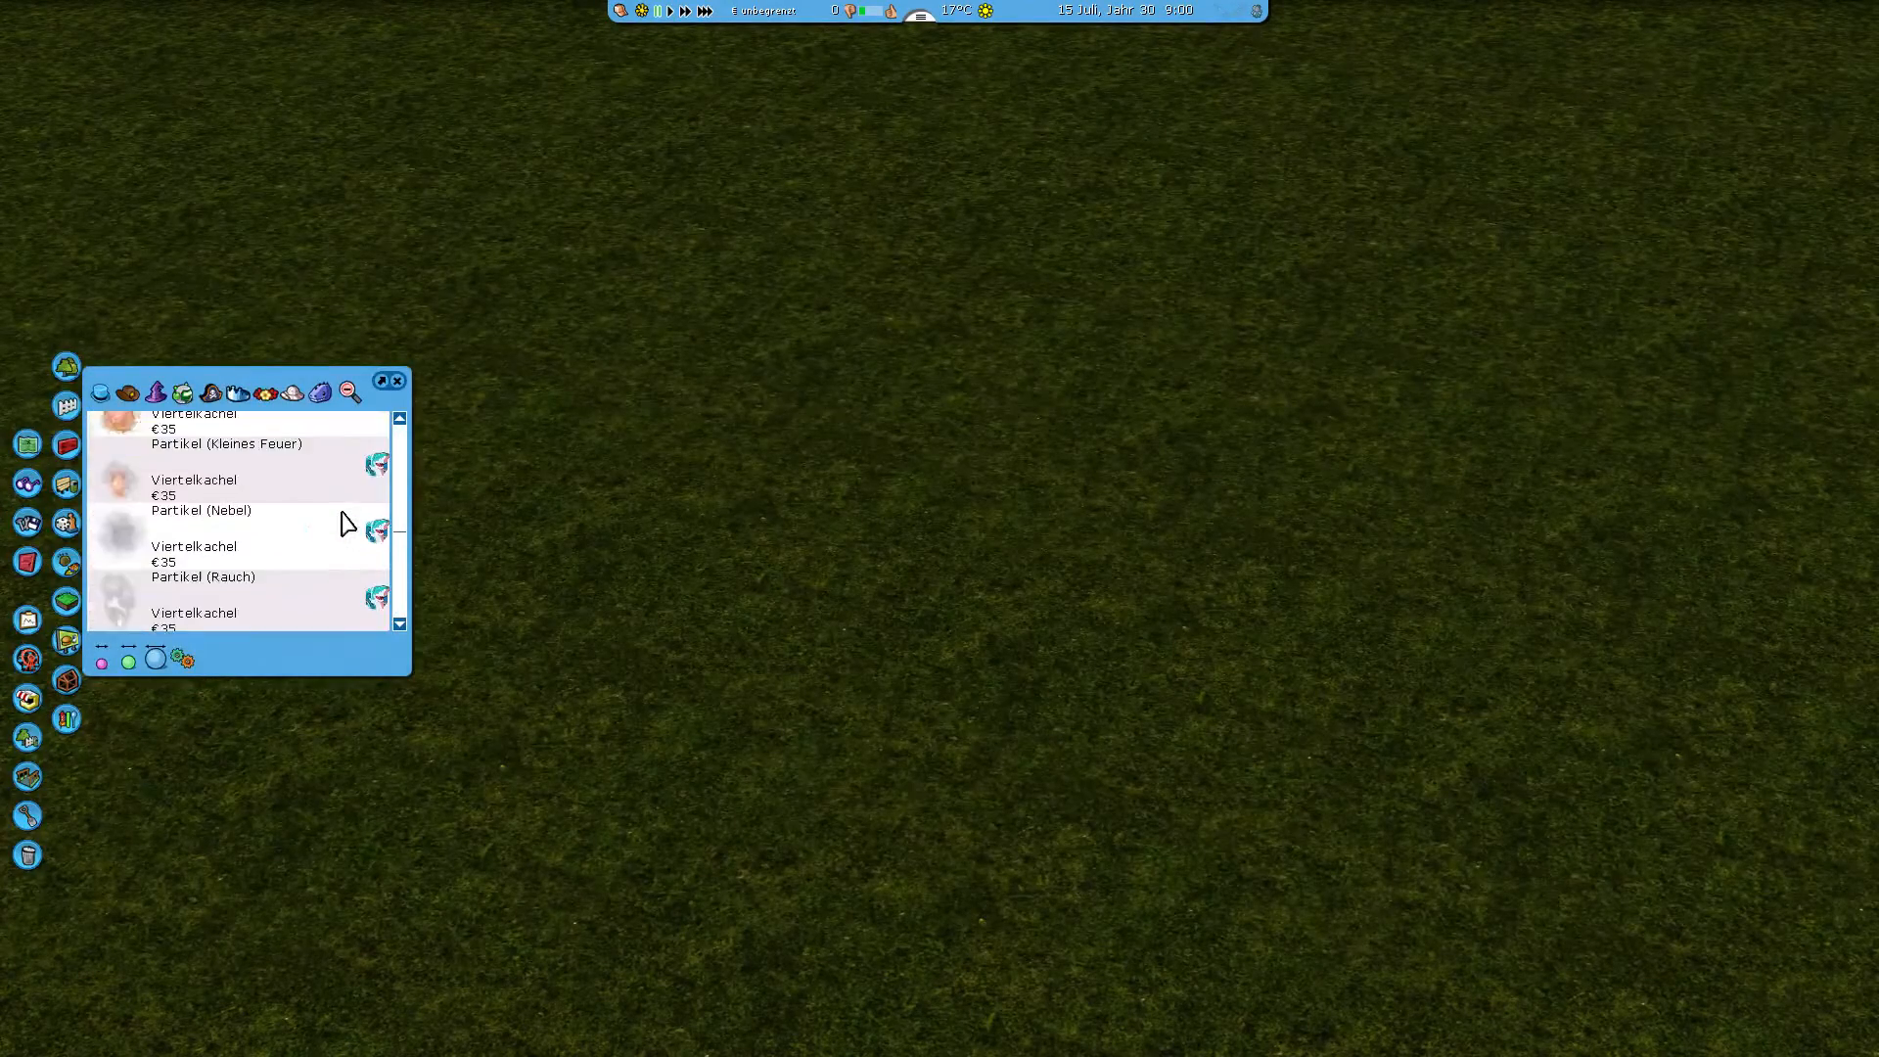
pyautogui.scroll(-4, 342, 511)
pyautogui.click(377, 494)
pyautogui.scroll(6, 383, 508)
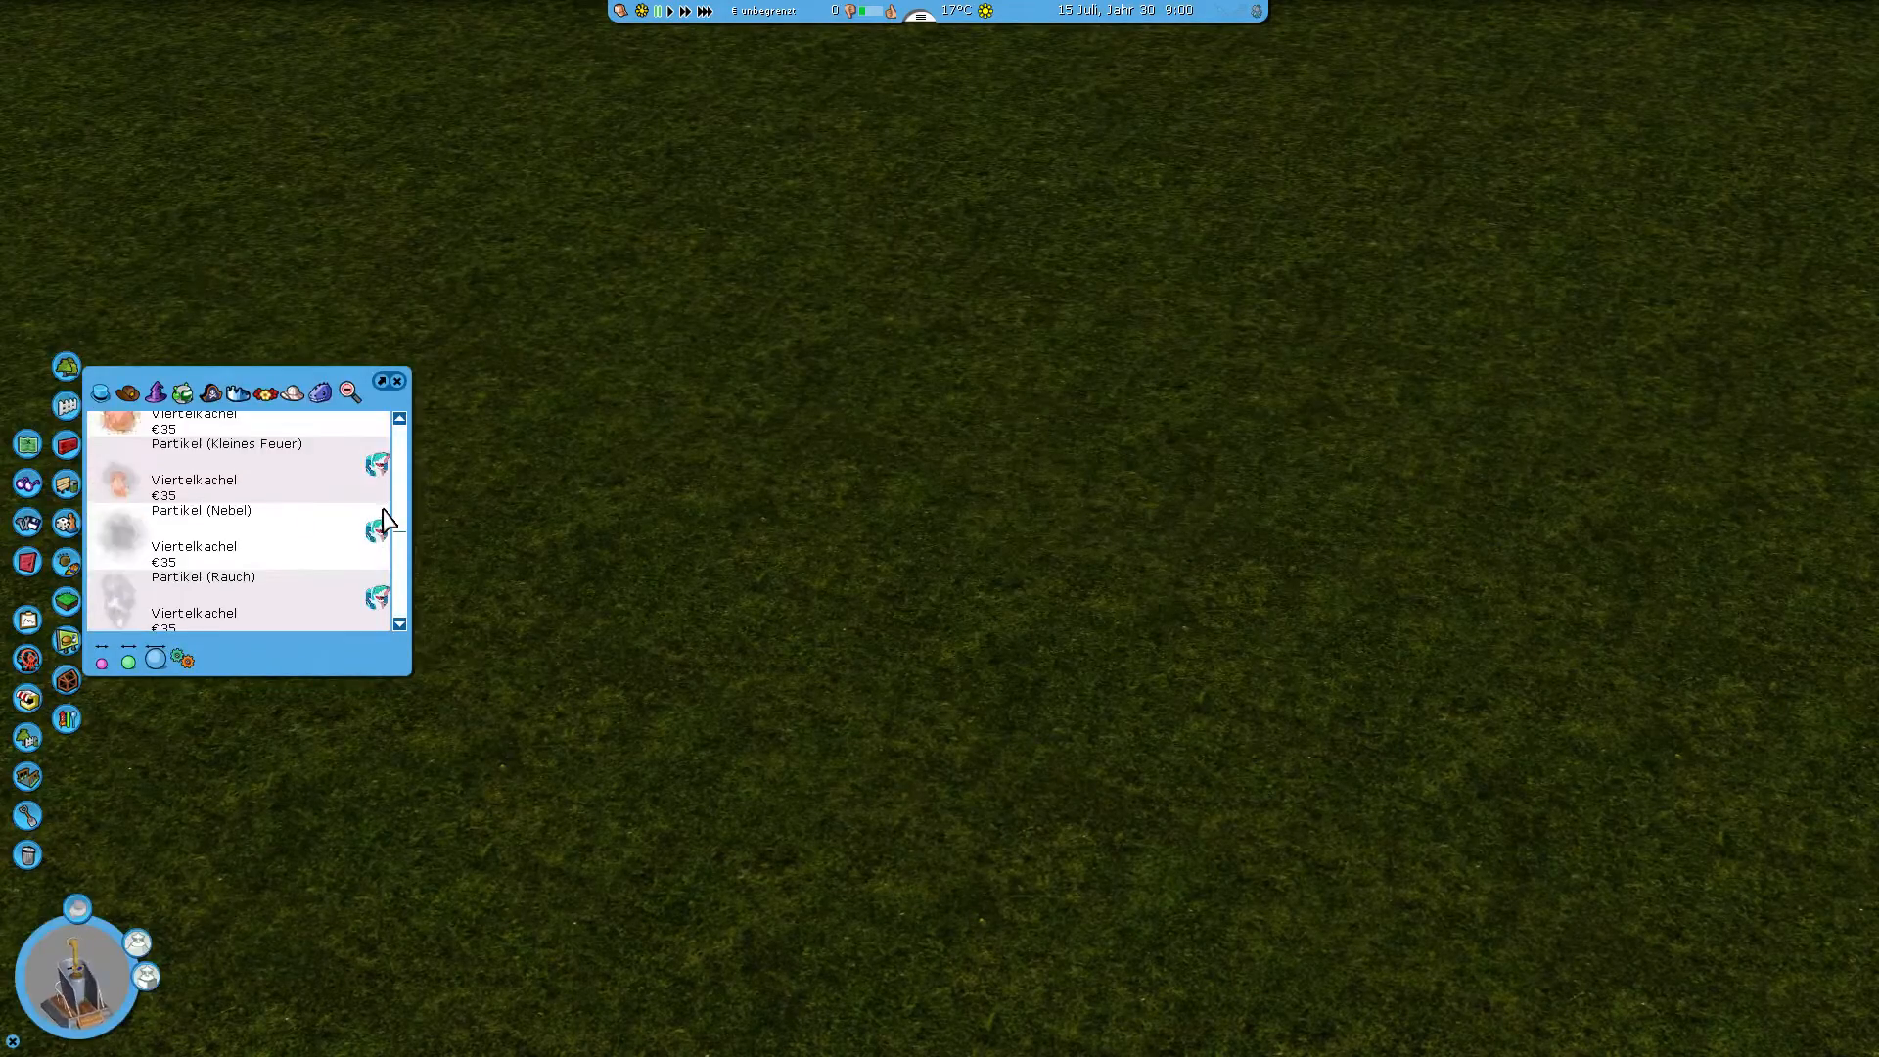
pyautogui.scroll(10, 384, 518)
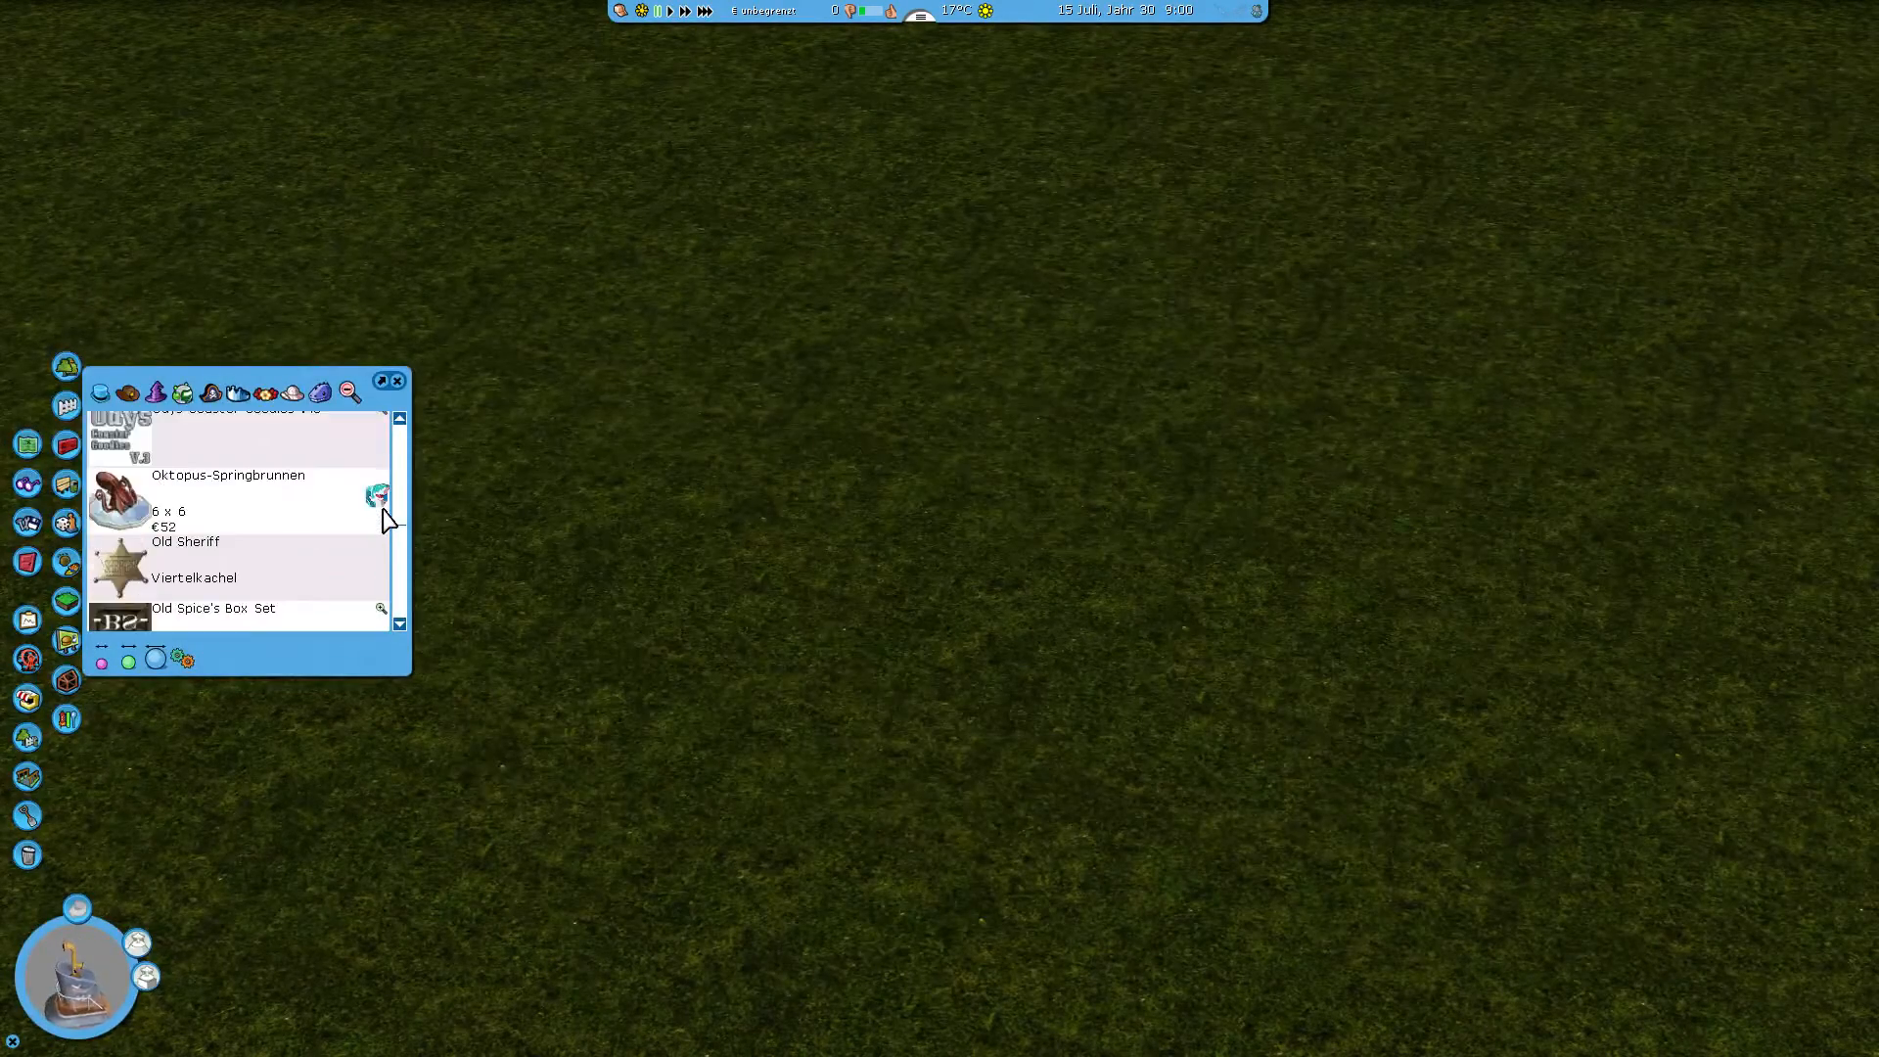
pyautogui.scroll(10, 384, 518)
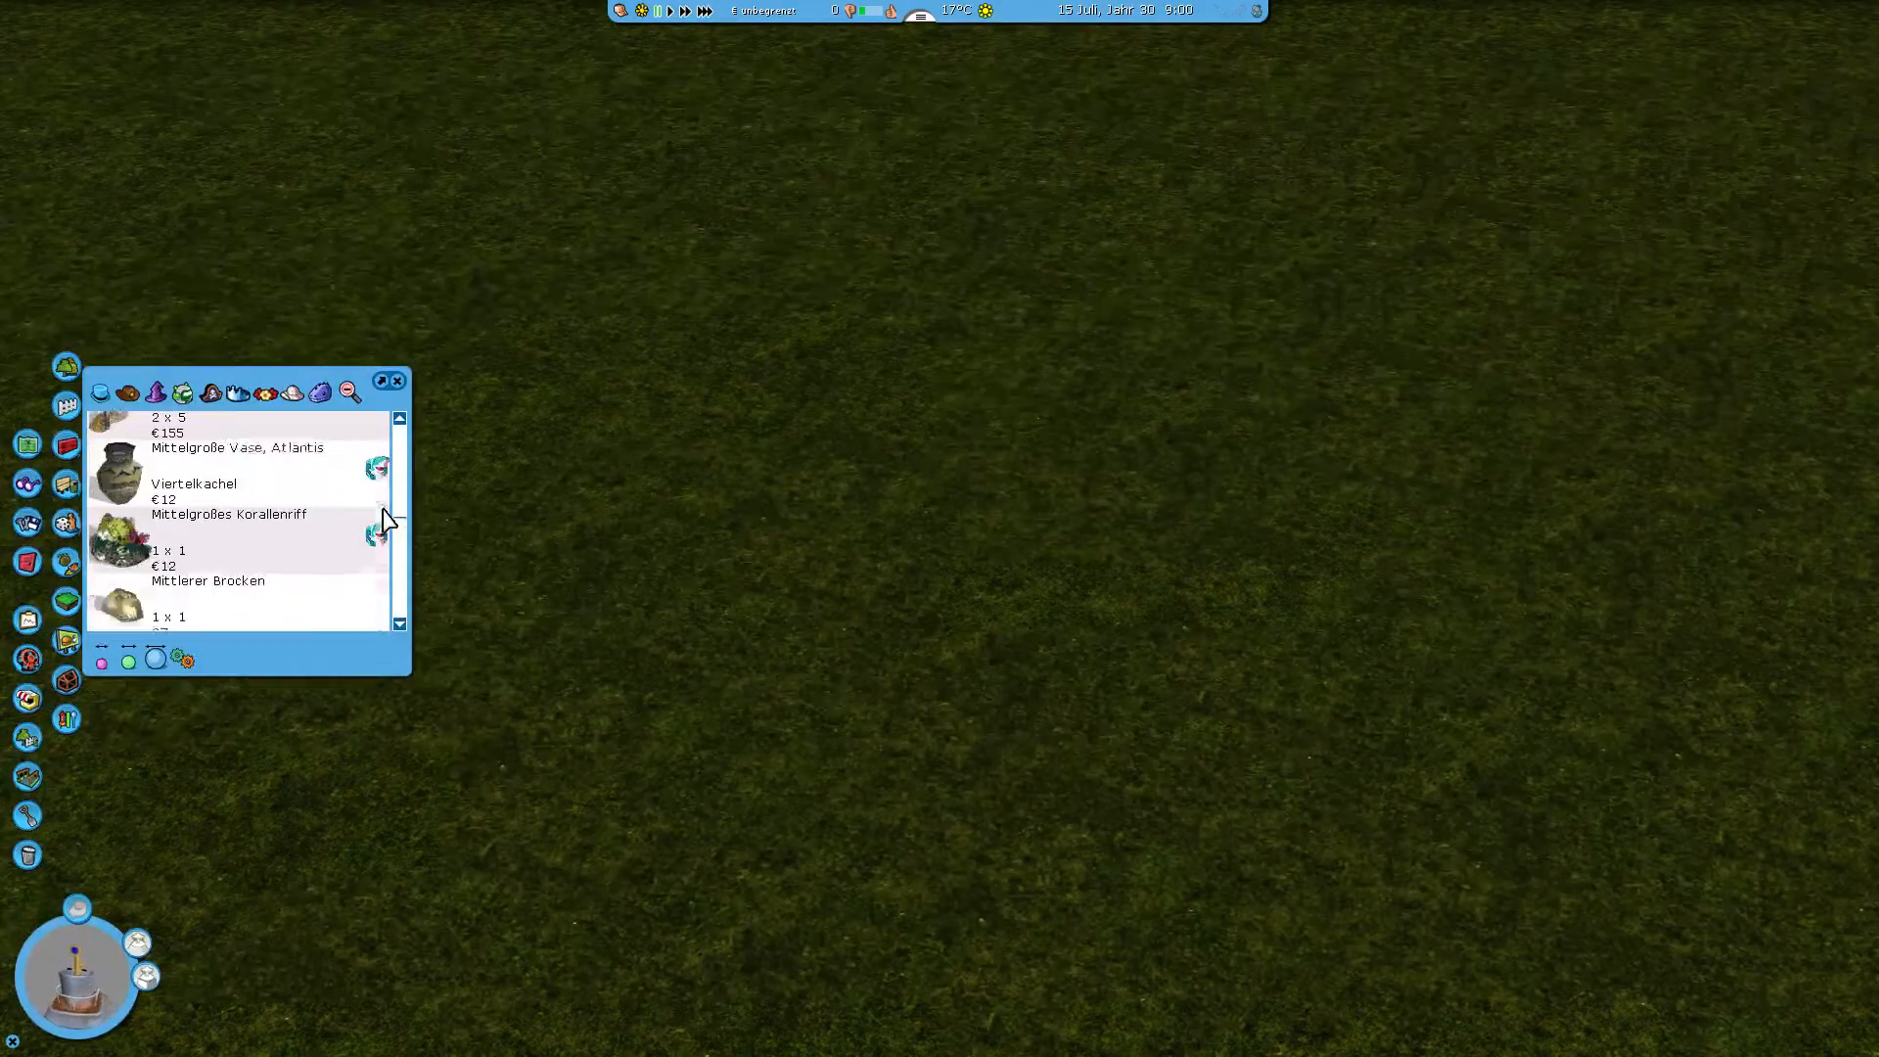
pyautogui.scroll(10, 384, 518)
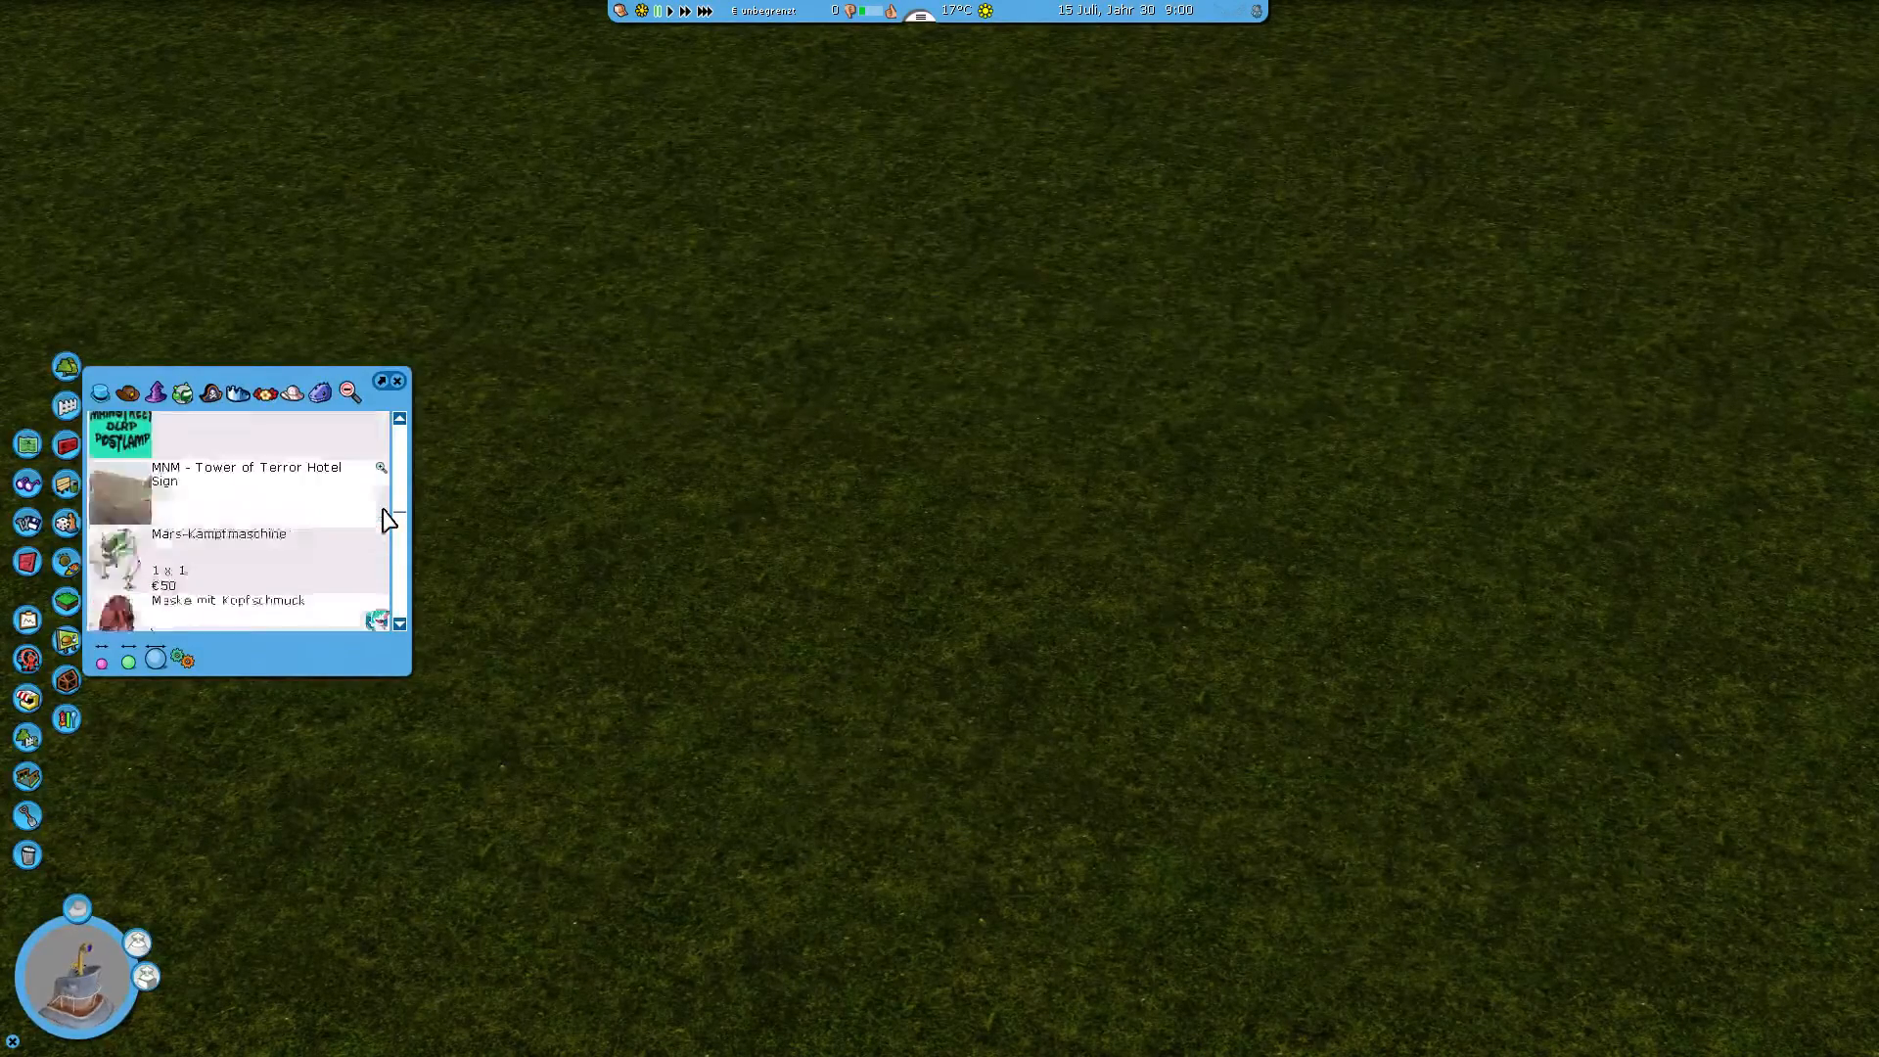
pyautogui.scroll(2, 384, 519)
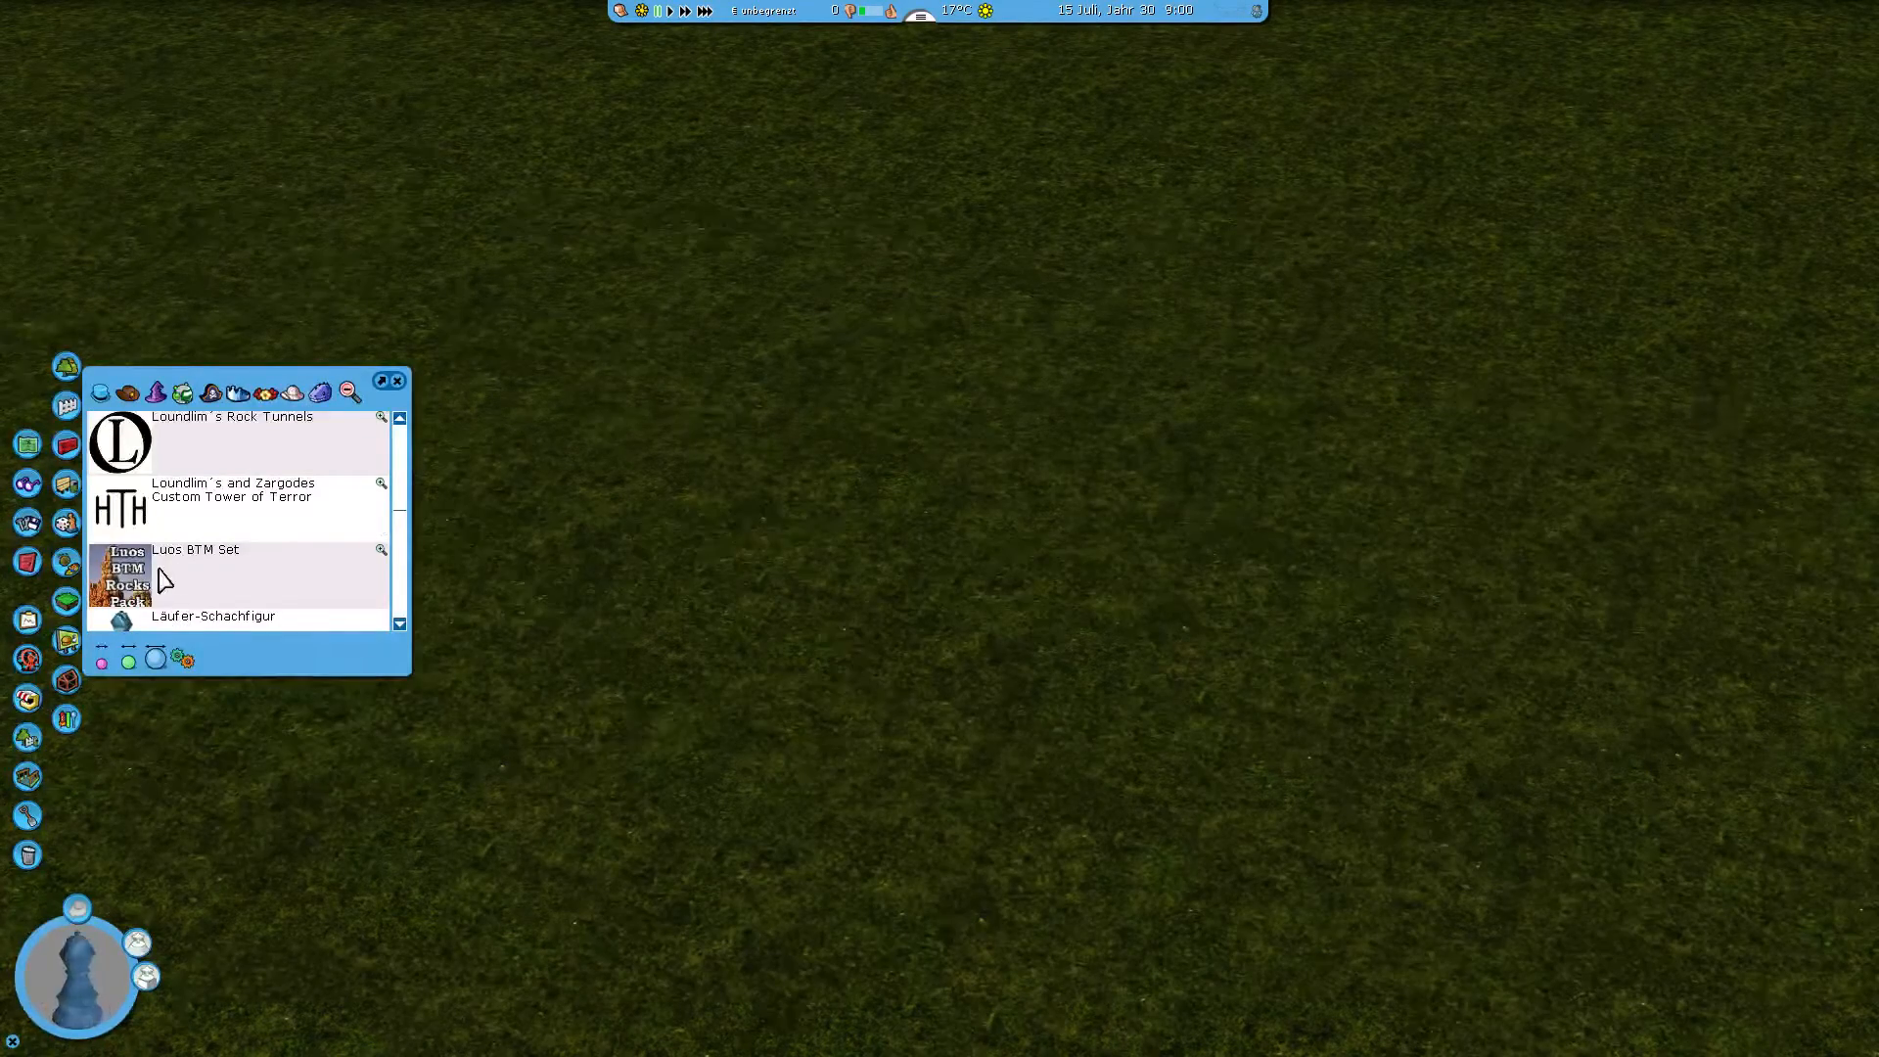
pyautogui.click(192, 581)
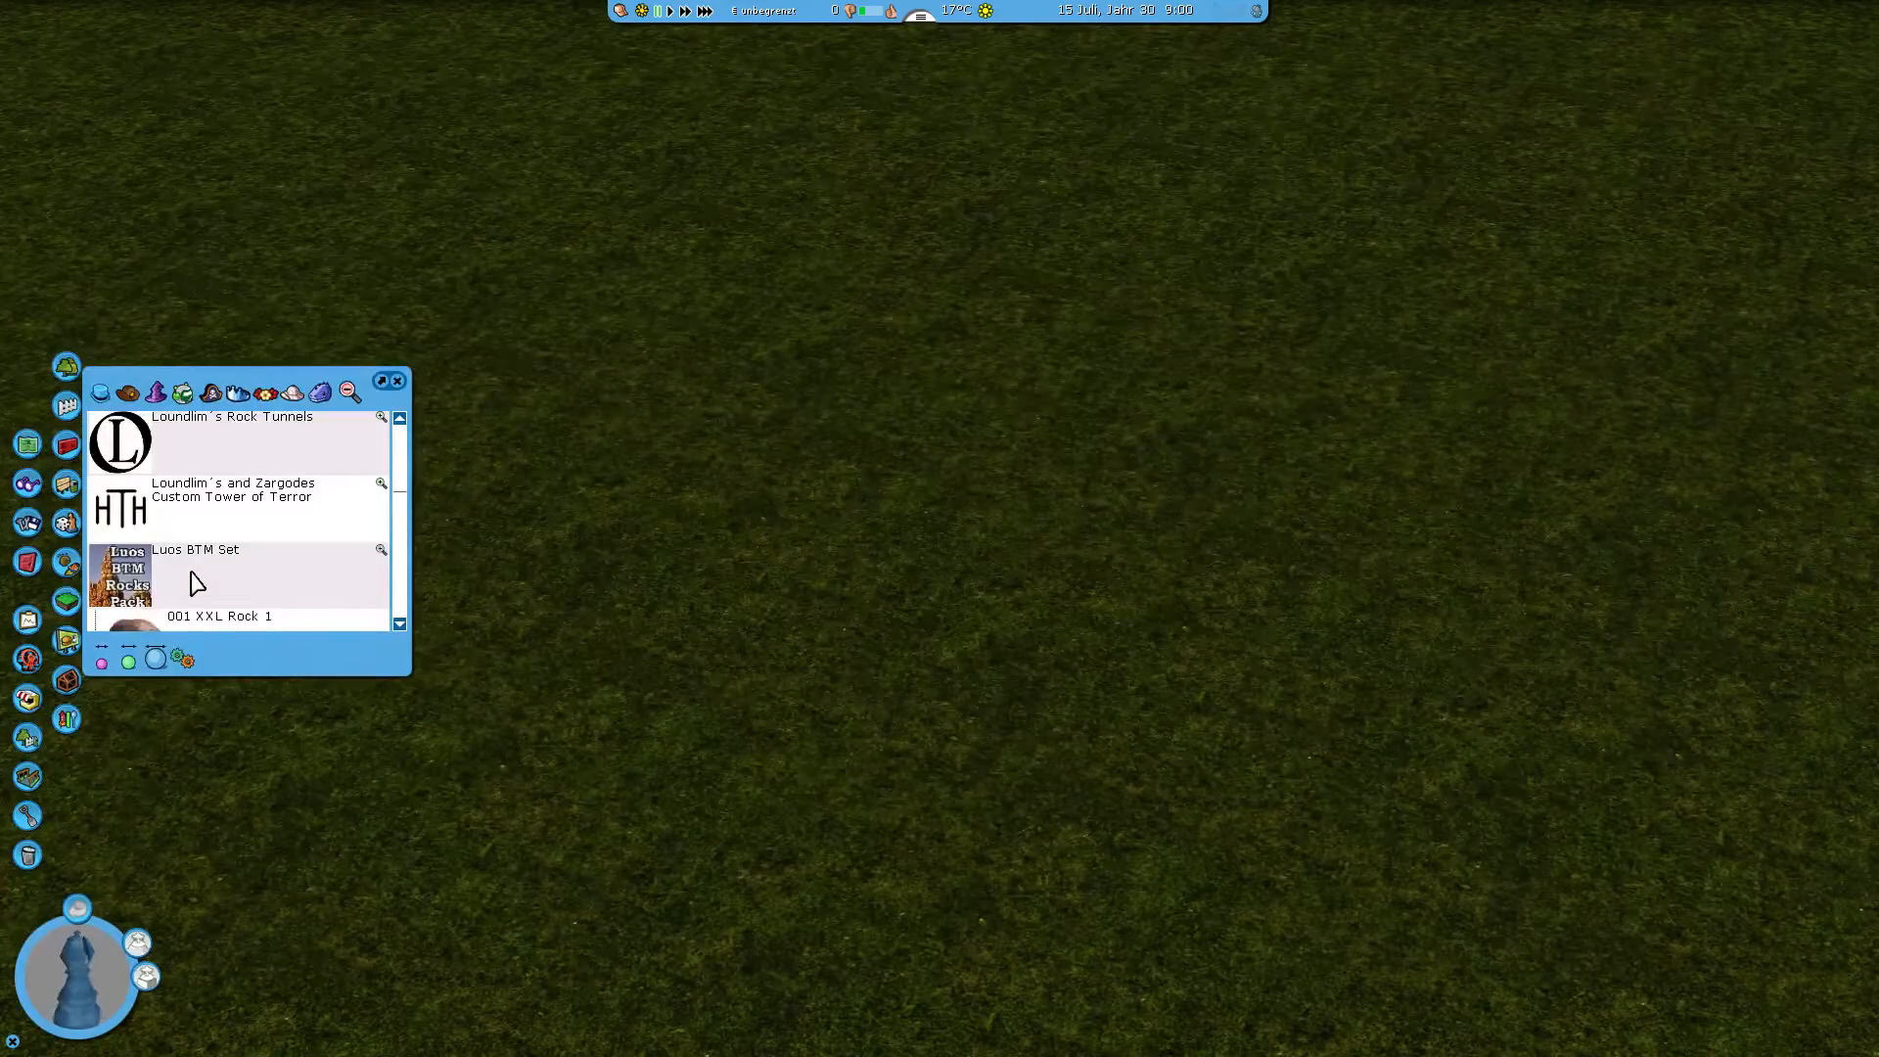
# - Place a 001 XXL Rock 1 on the grass, inspect its surface texture, and remove it again
pyautogui.click(184, 519)
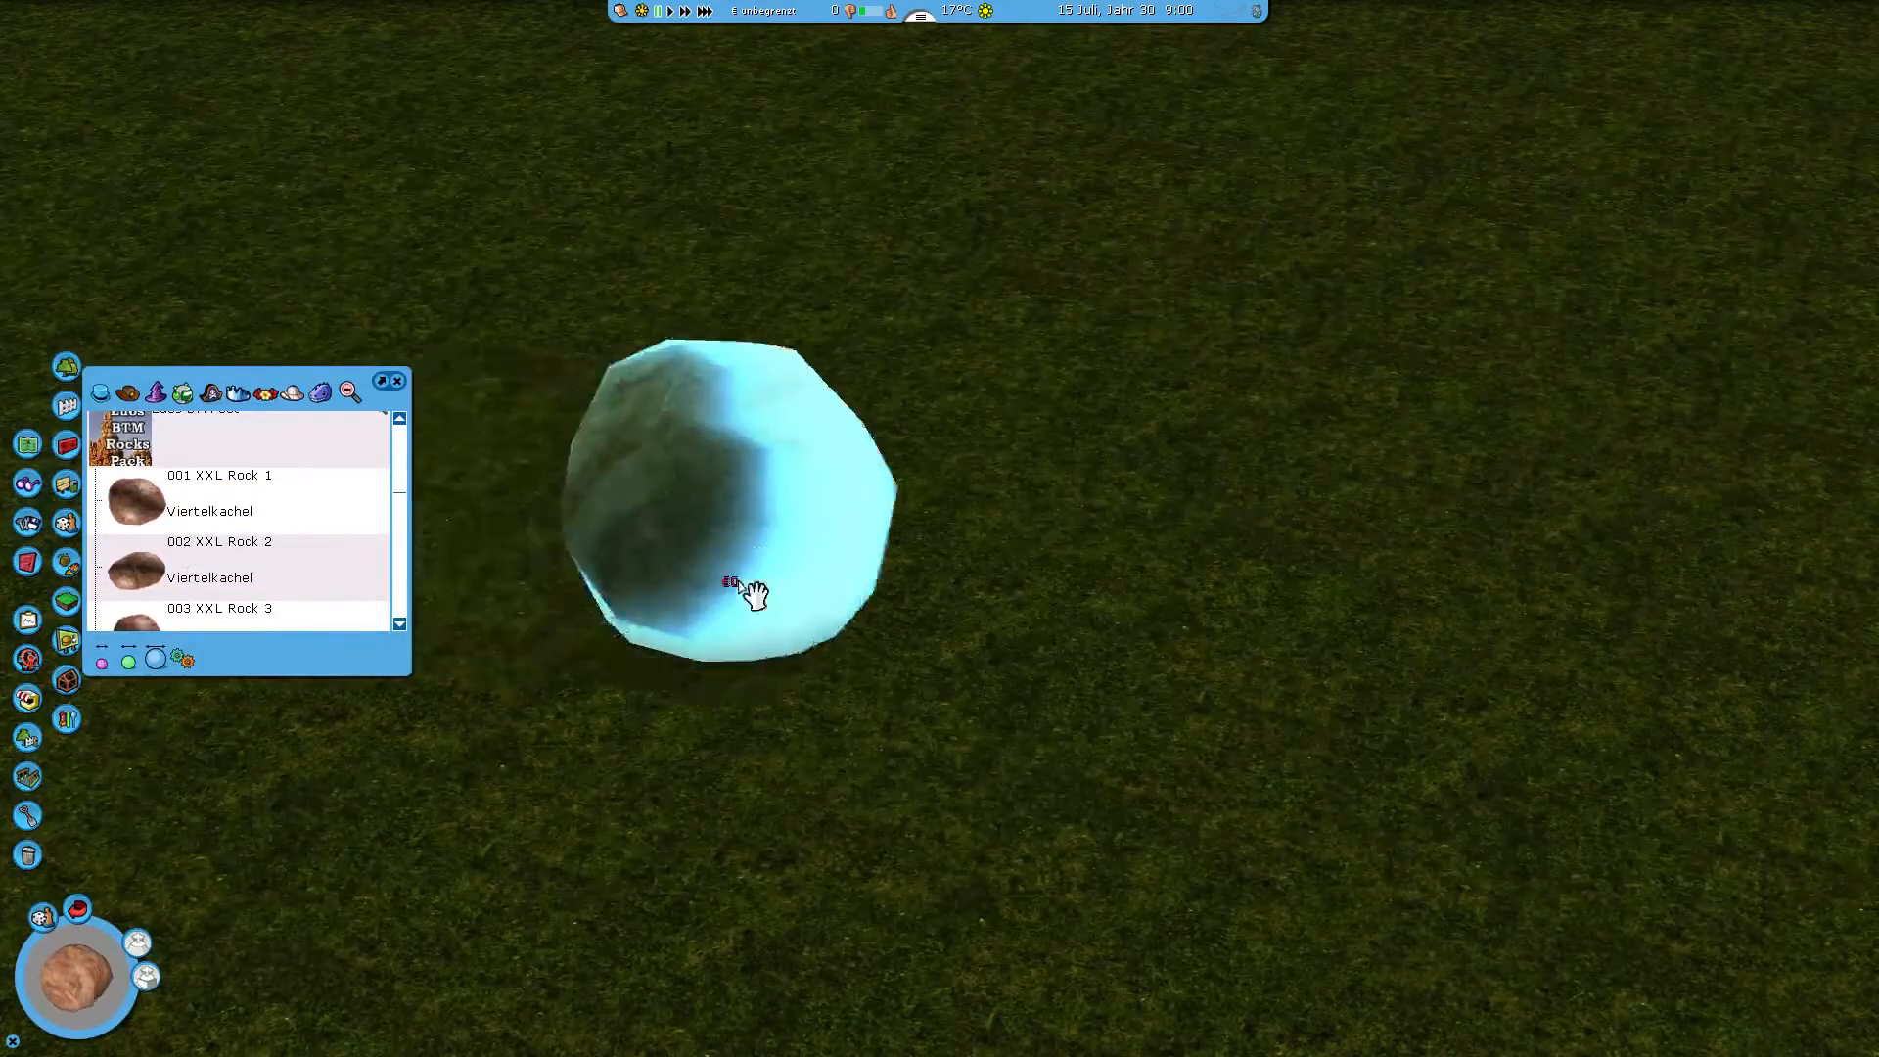
pyautogui.click(951, 599)
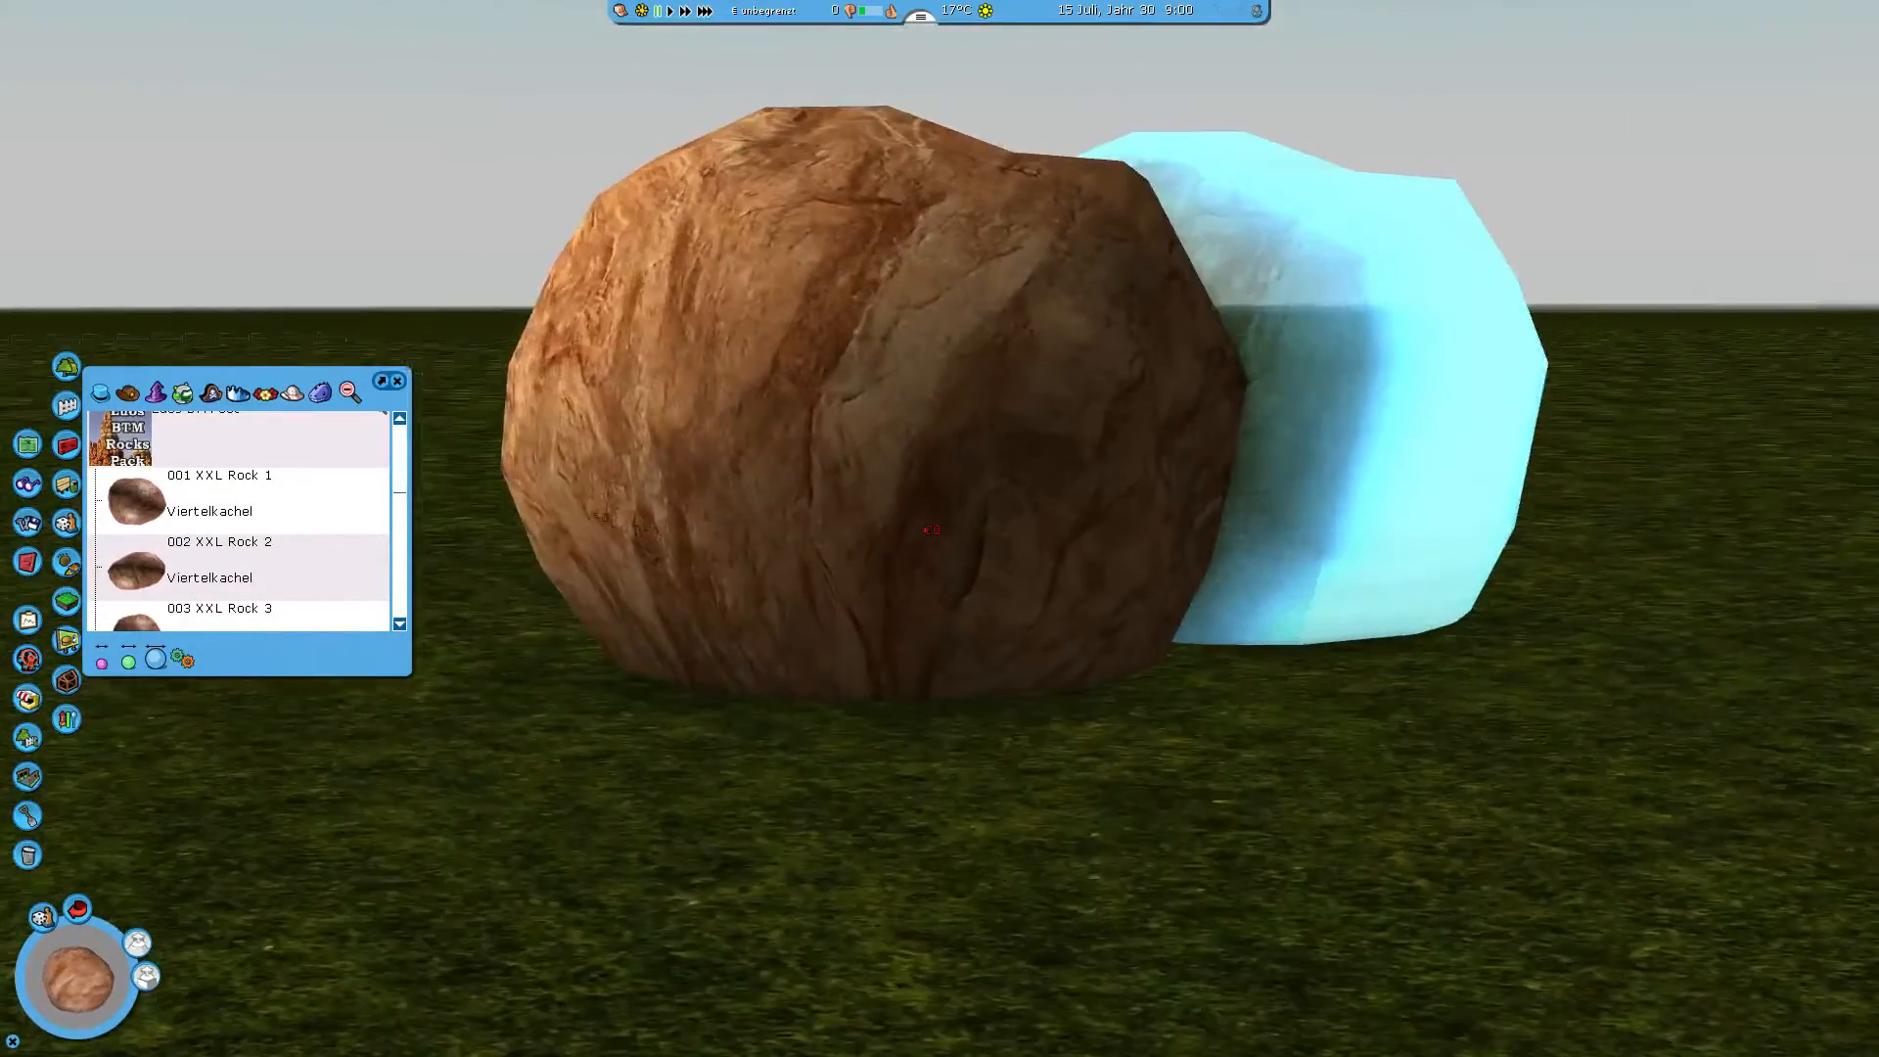
pyautogui.moveTo(931, 529); pyautogui.dragTo(1125, 602, button='middle')
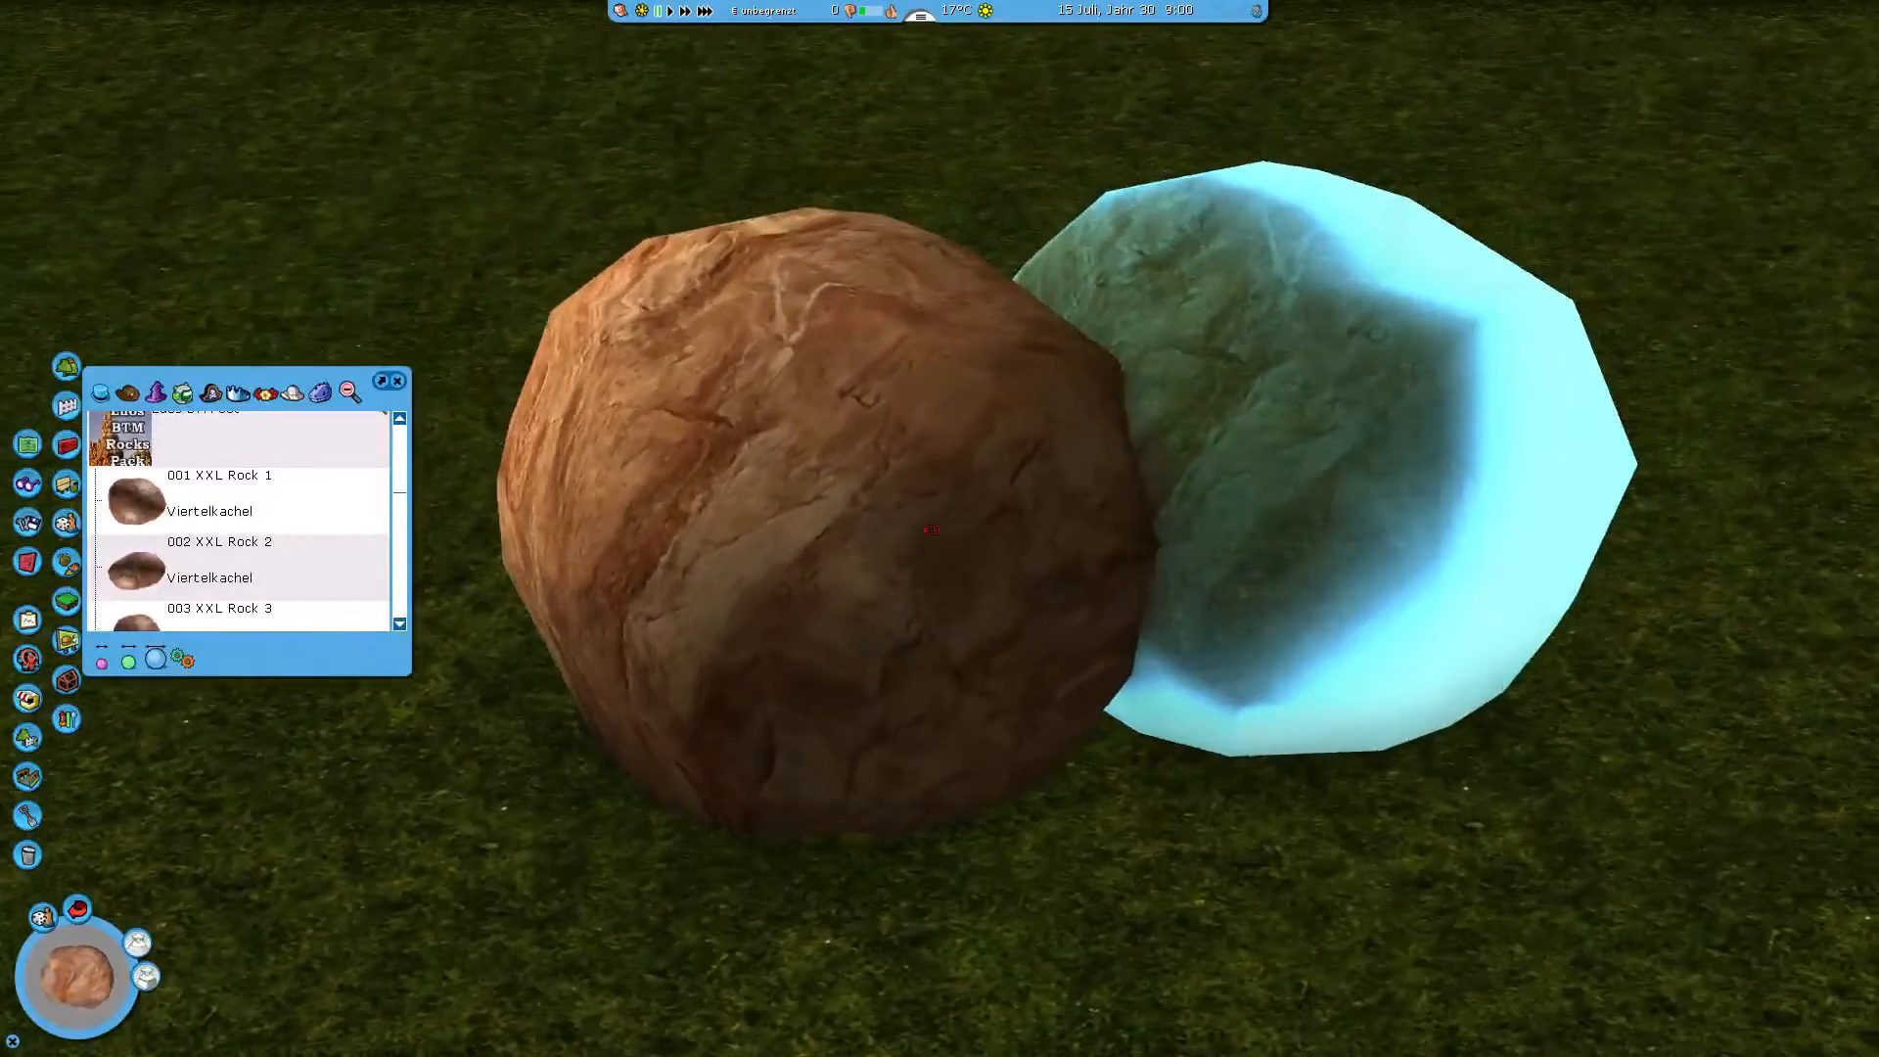
pyautogui.rightClick(962, 516)
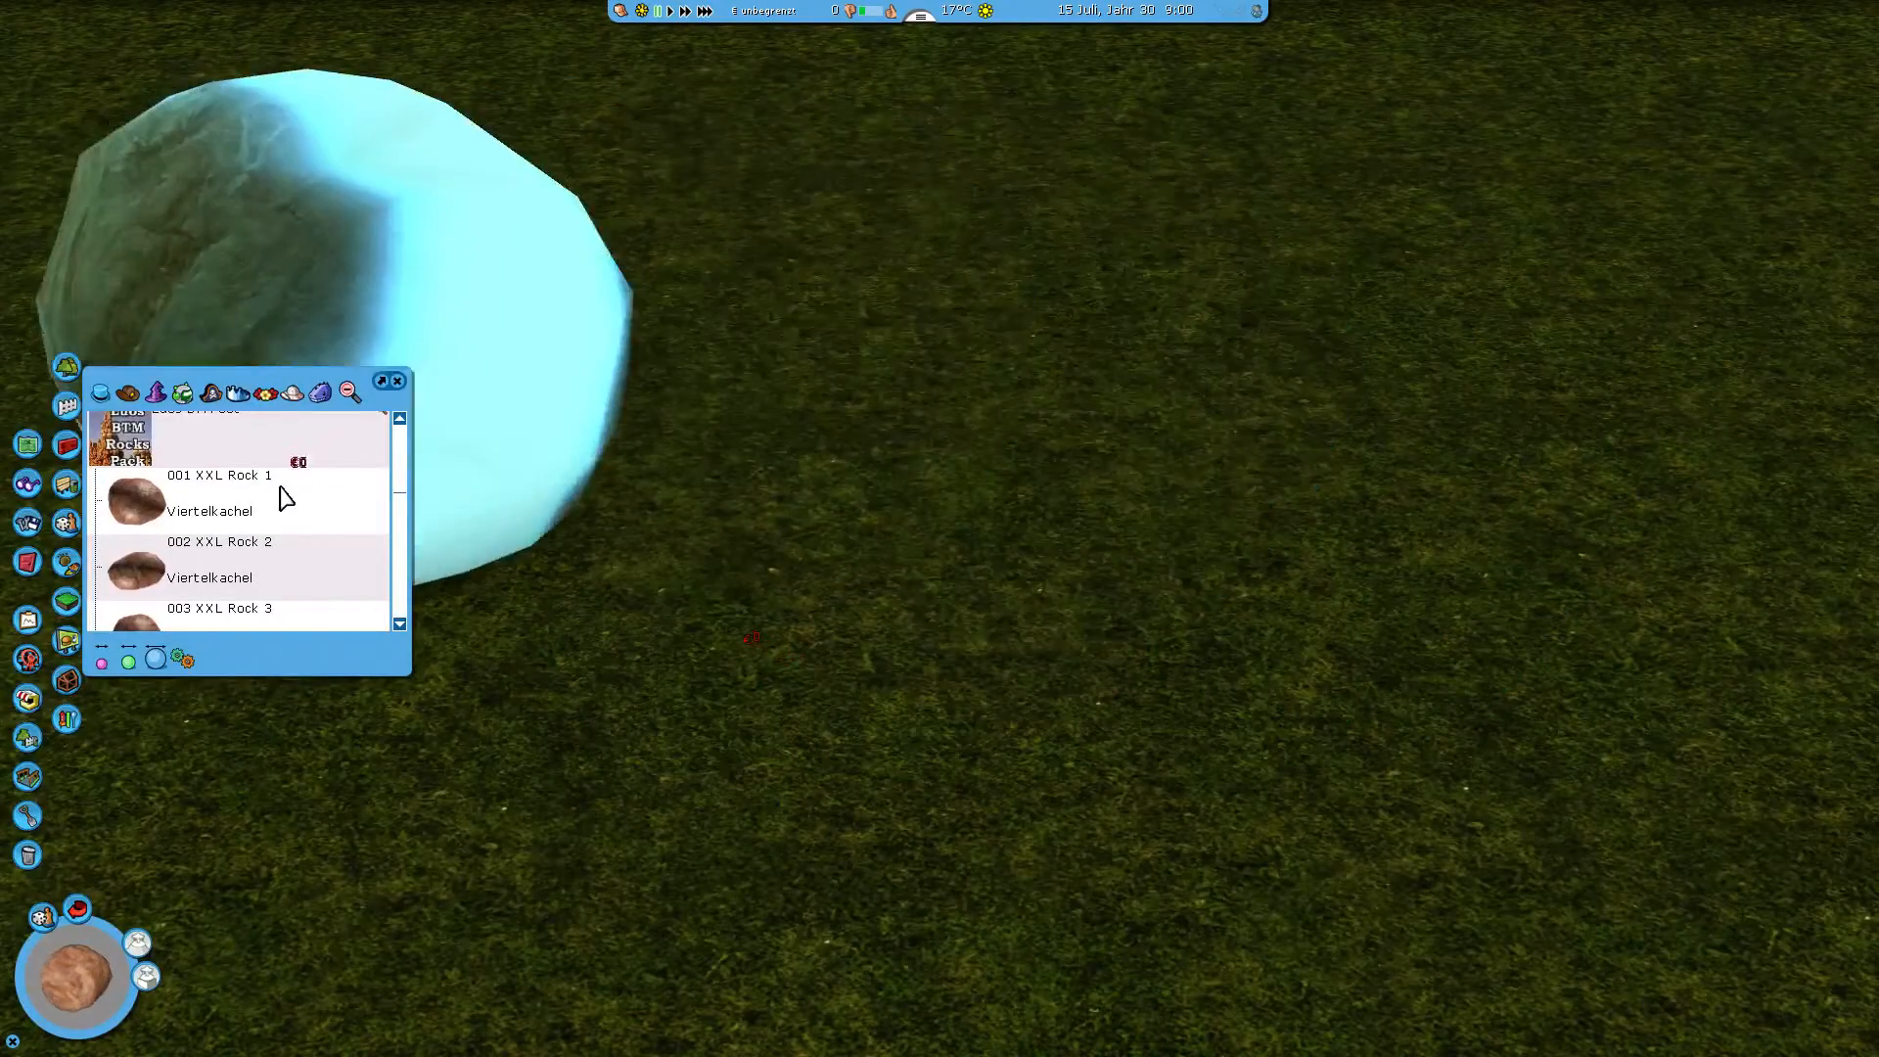
# - Place a 009 XL Rock 5 from the Luos BTM Set on the grass
pyautogui.scroll(-2, 275, 496)
pyautogui.scroll(-2, 275, 499)
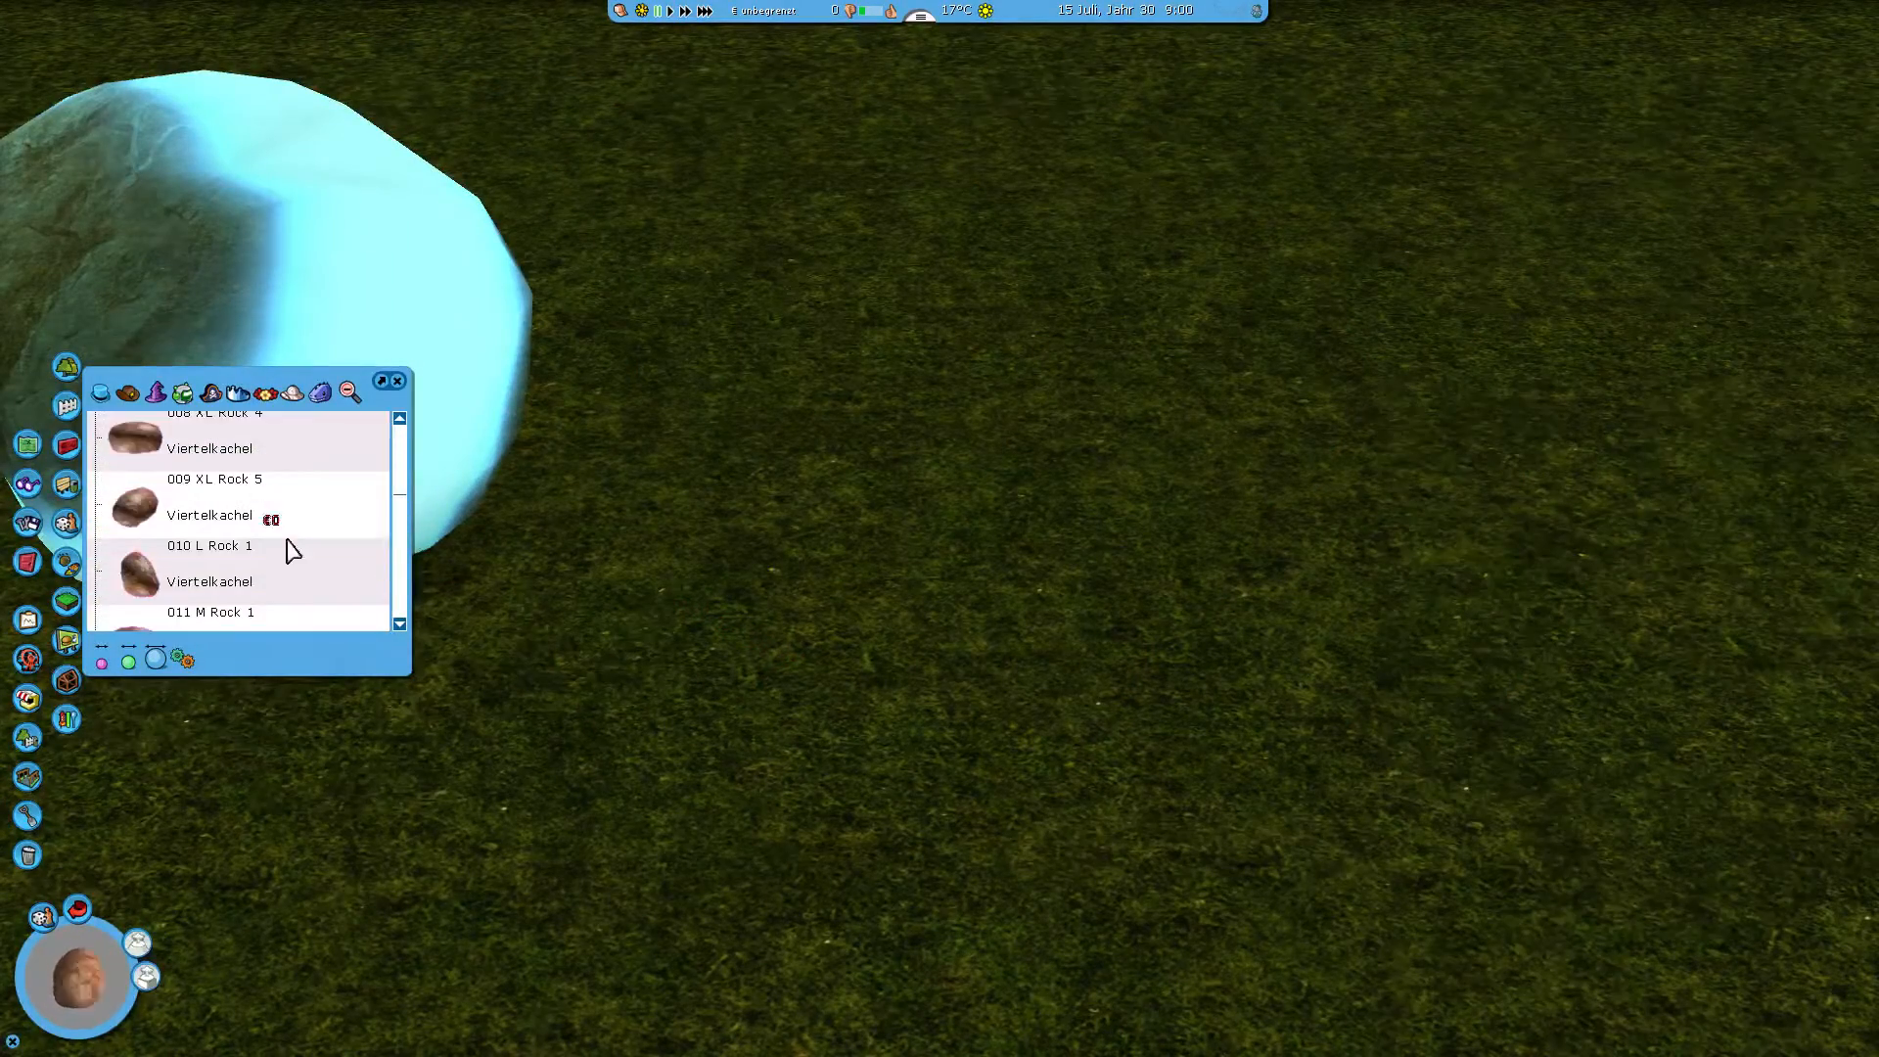
pyautogui.click(217, 521)
pyautogui.moveTo(895, 627); pyautogui.dragTo(1003, 440, button='middle')
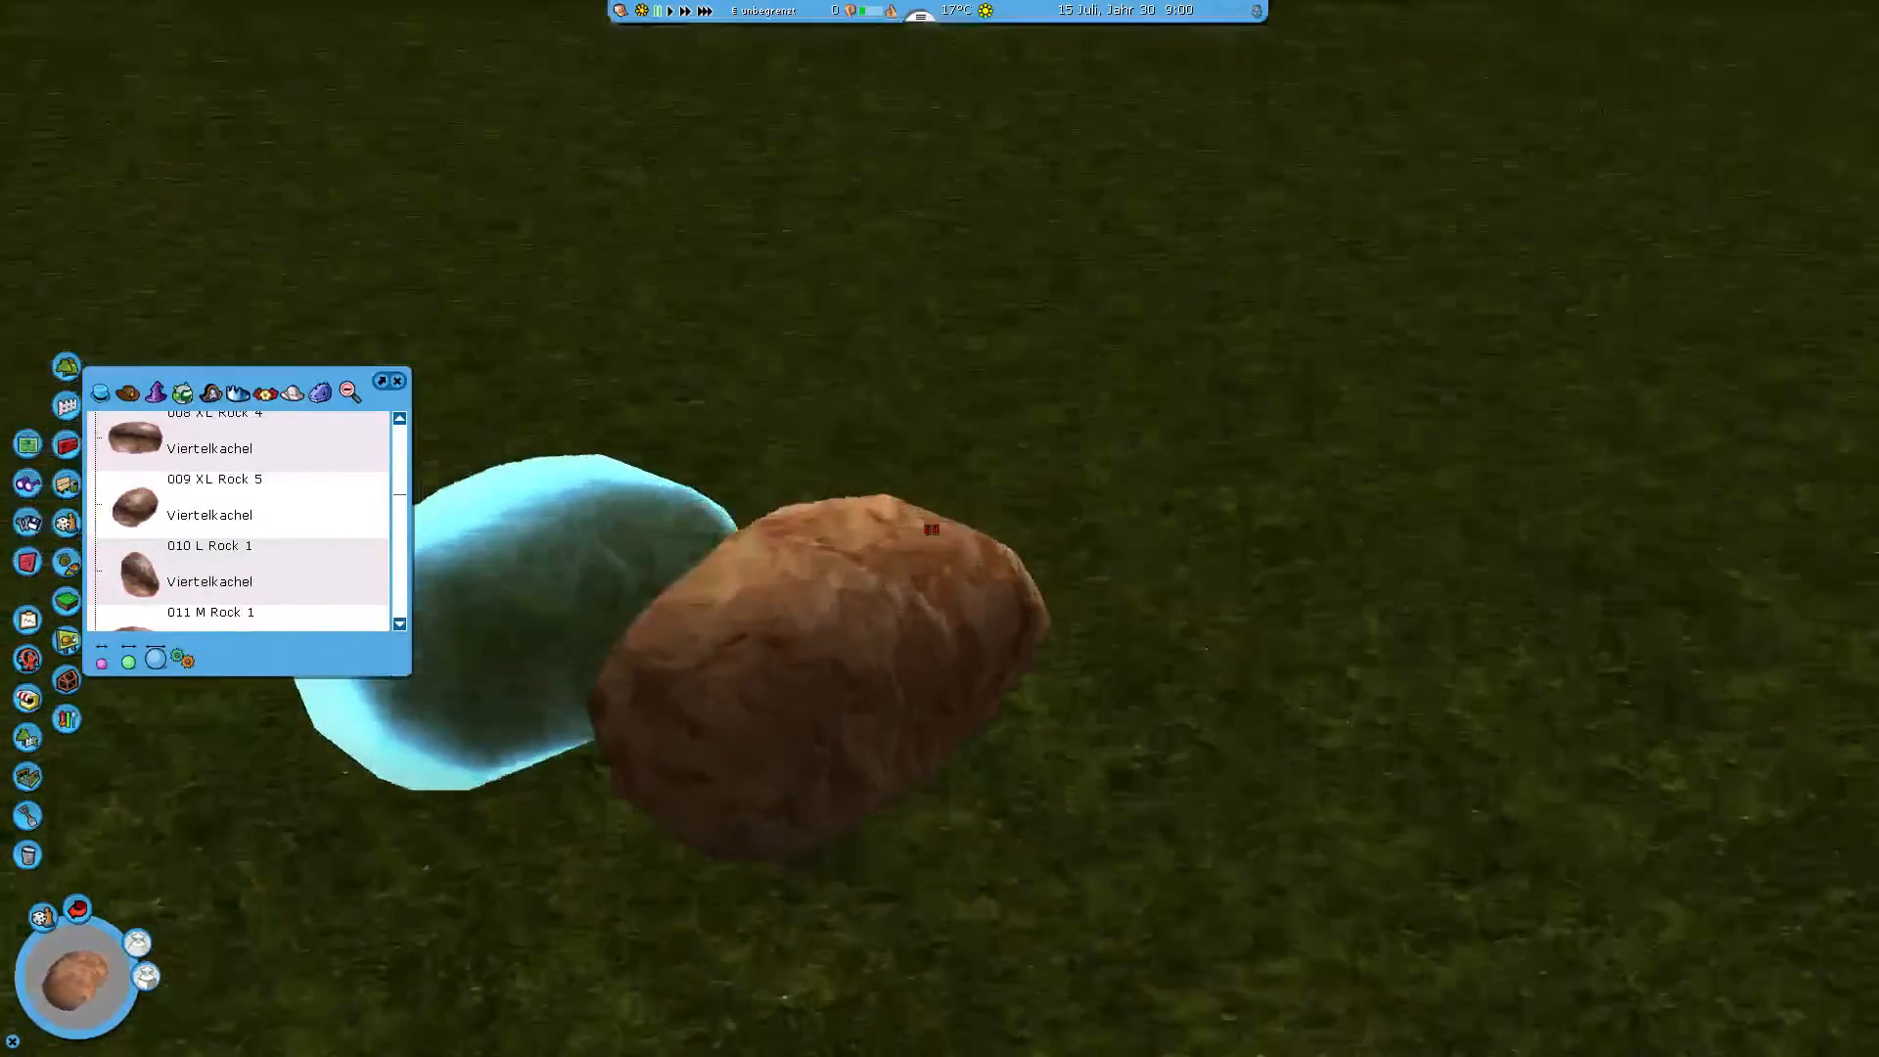
# - Examine the shape and brown surface texture of the placed XL rock from several angles
pyautogui.moveTo(931, 529); pyautogui.dragTo(931, 529, button='middle')
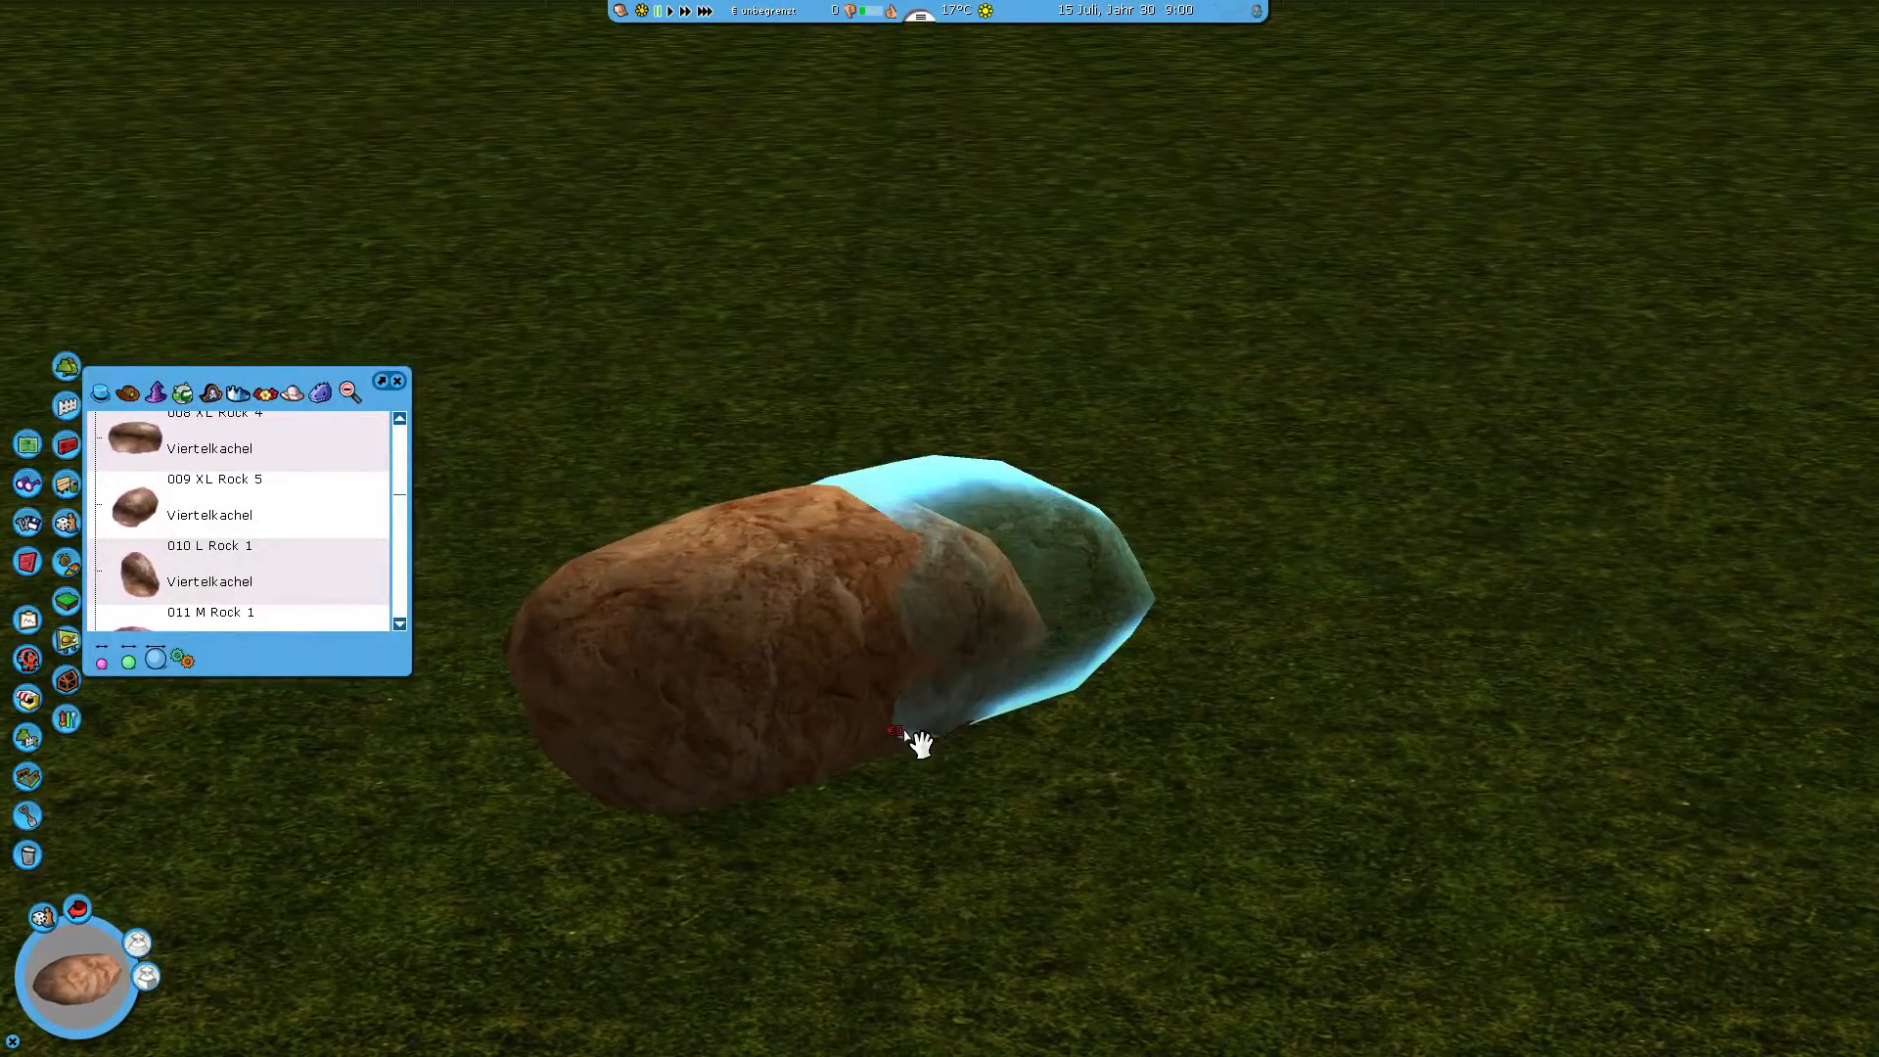
pyautogui.moveTo(917, 675); pyautogui.dragTo(930, 528, button='middle')
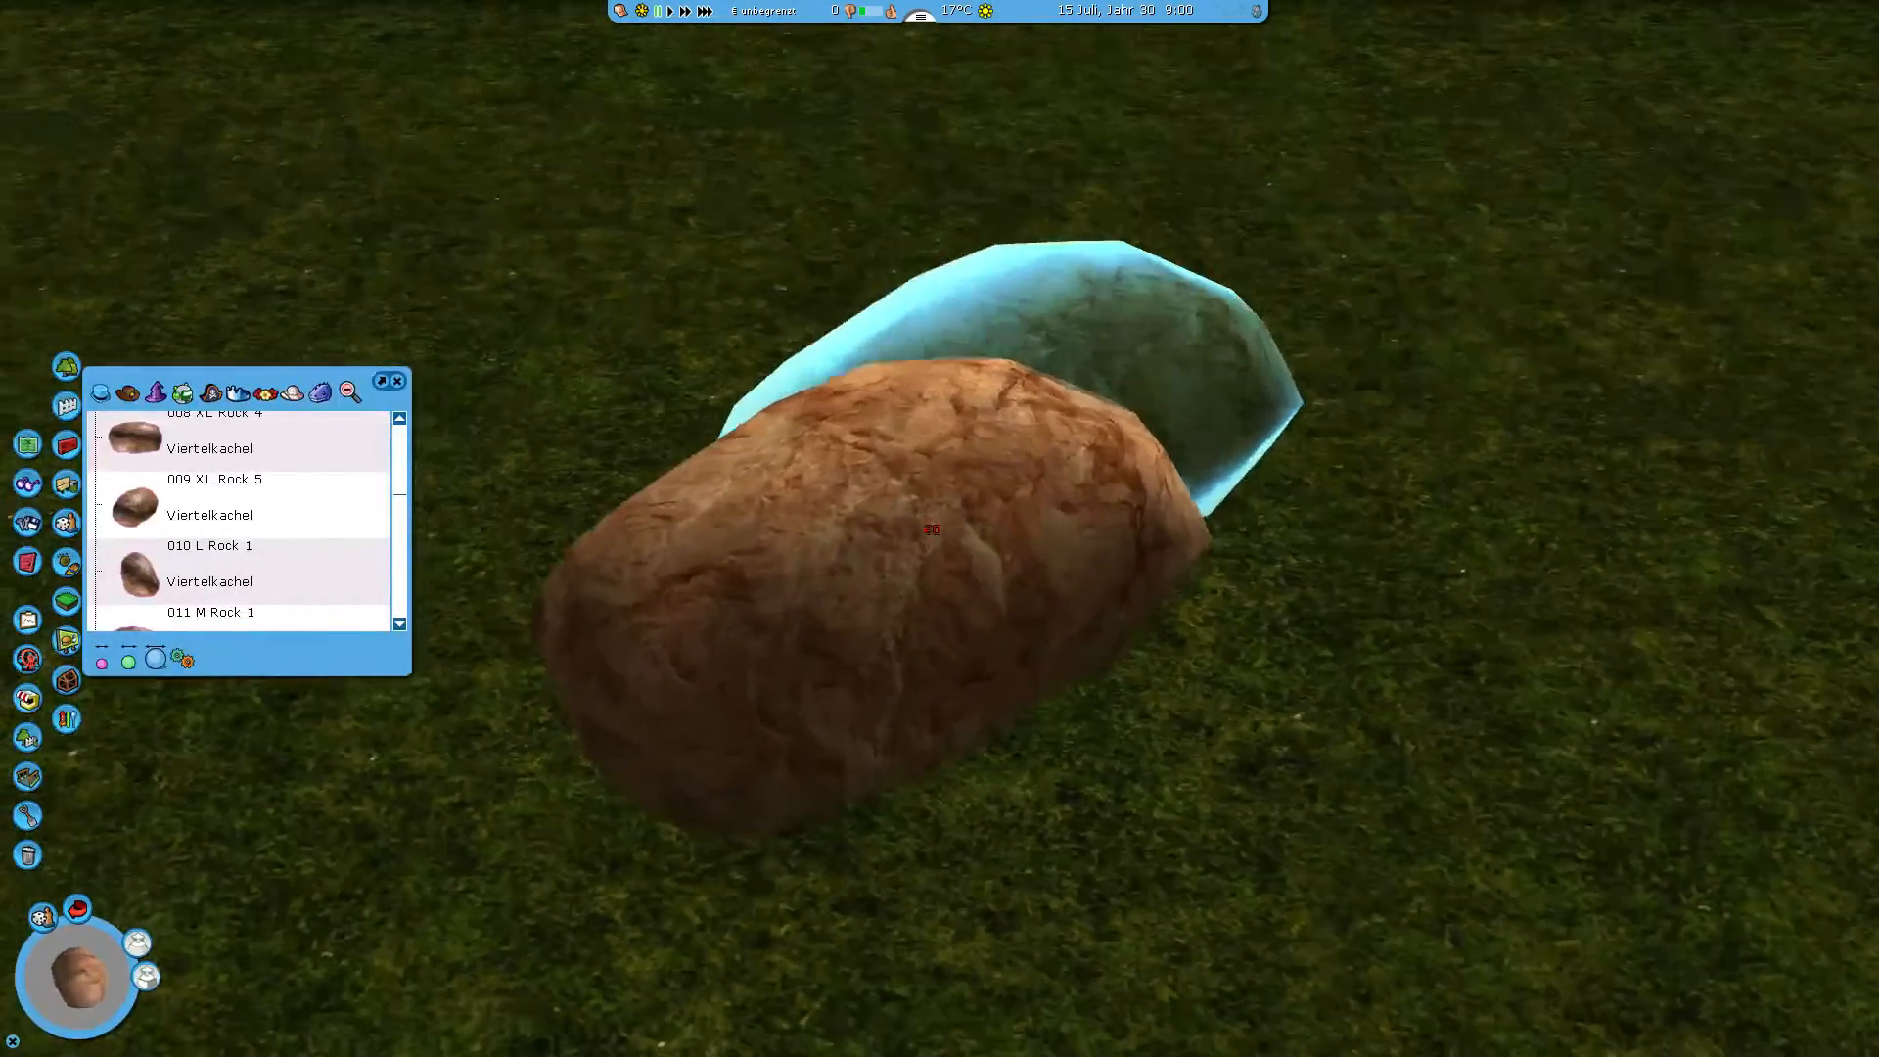
pyautogui.scroll(-5, 1125, 735)
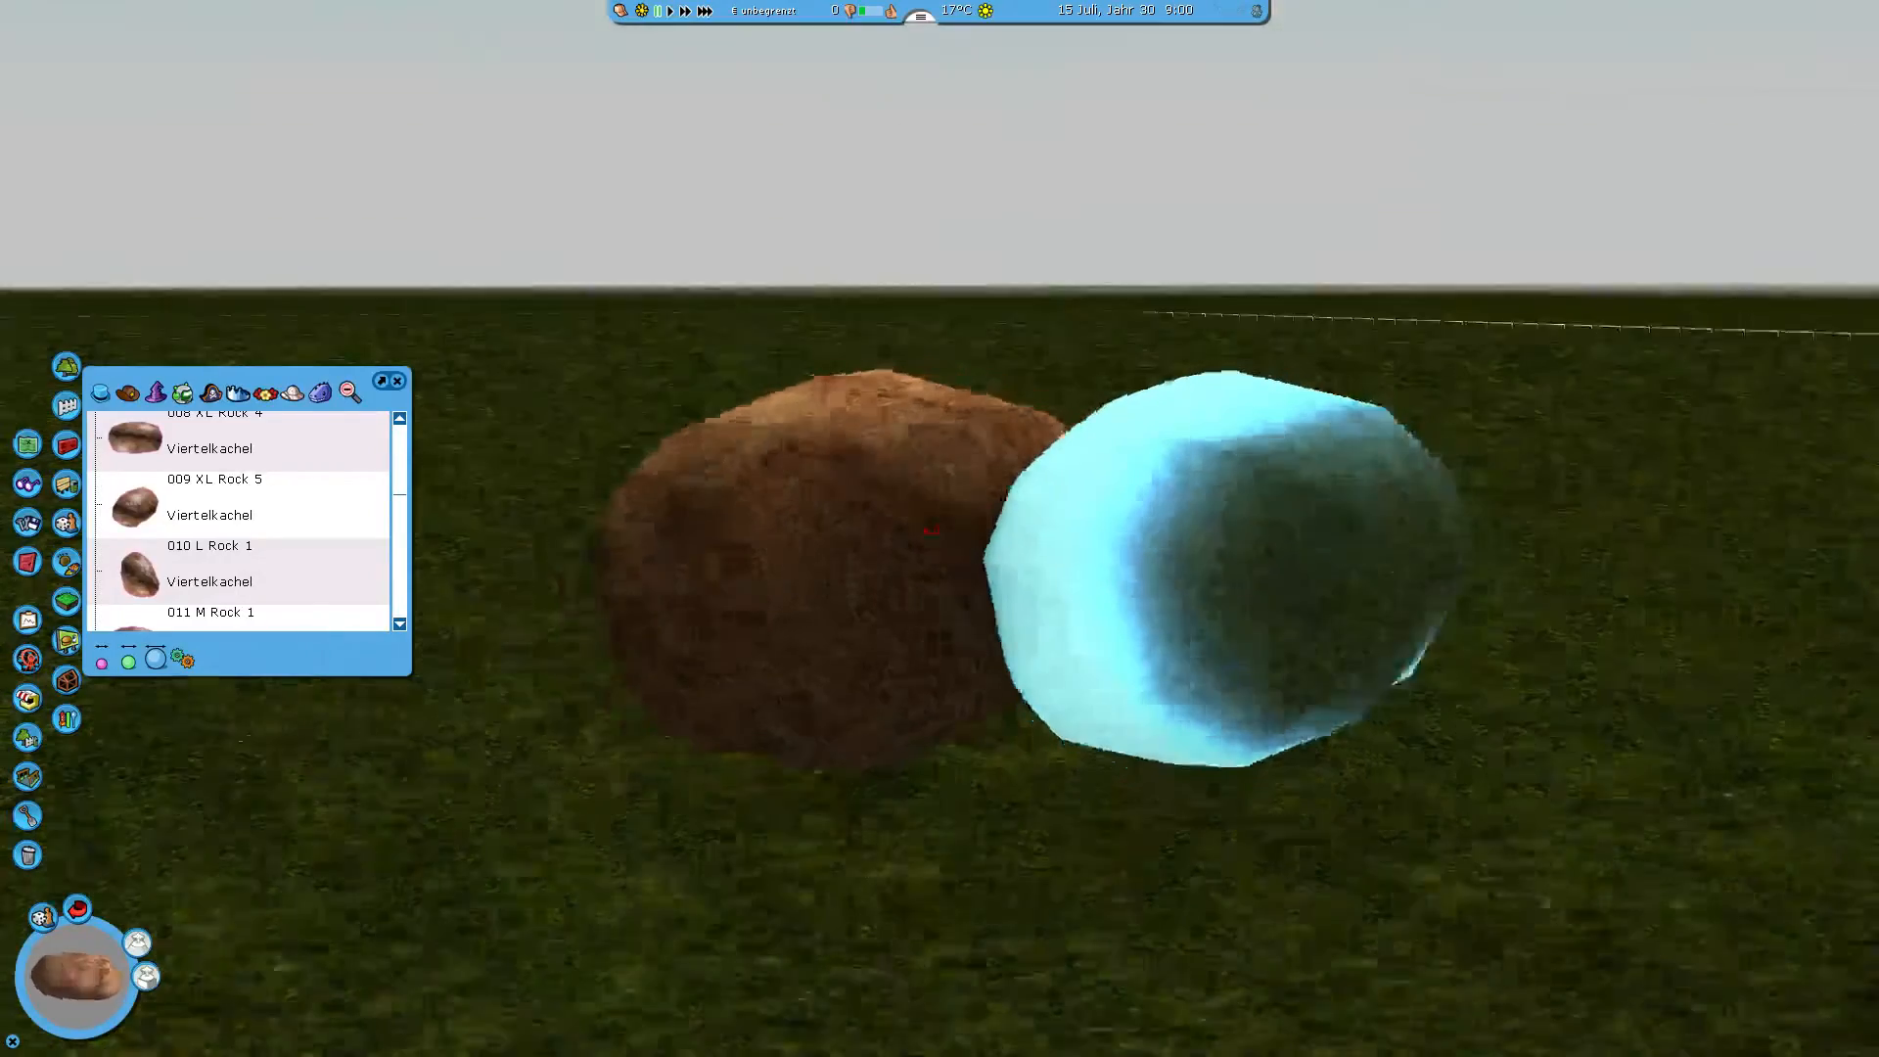
pyautogui.scroll(5, 978, 587)
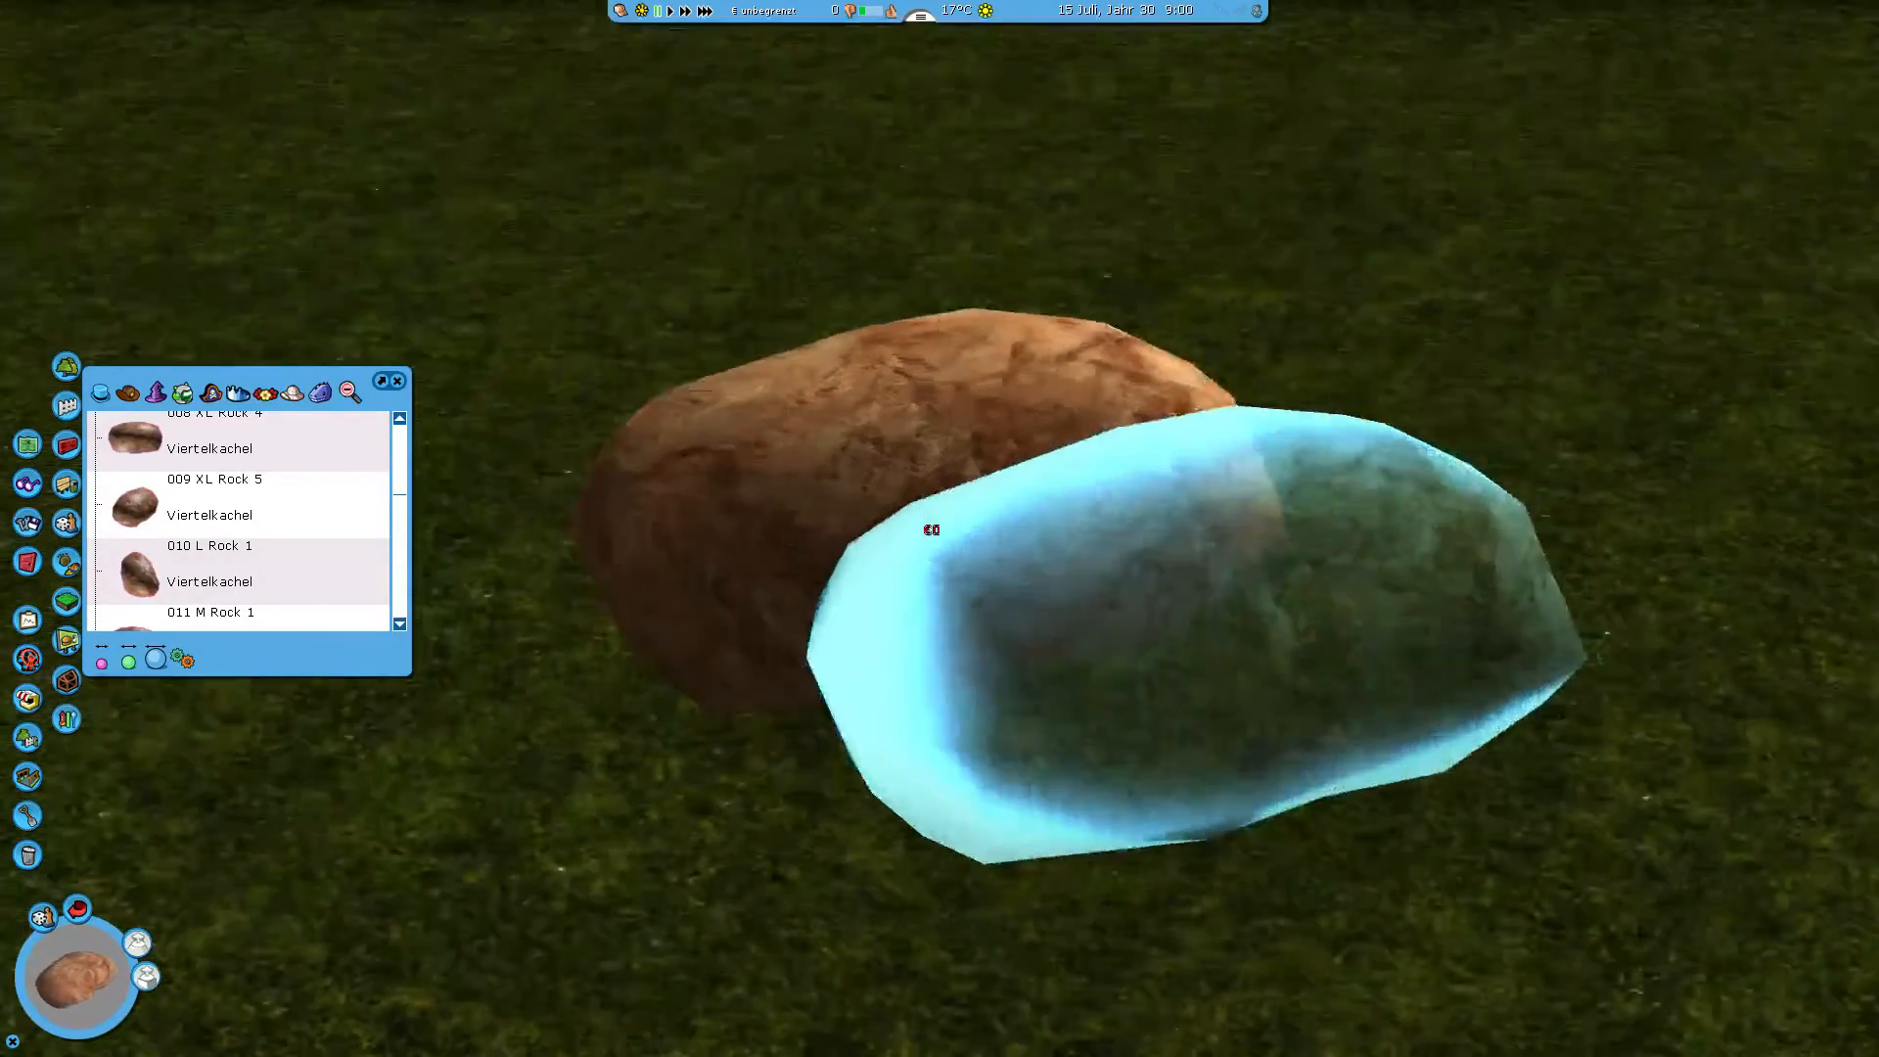
pyautogui.moveTo(930, 530); pyautogui.dragTo(930, 529, button='middle')
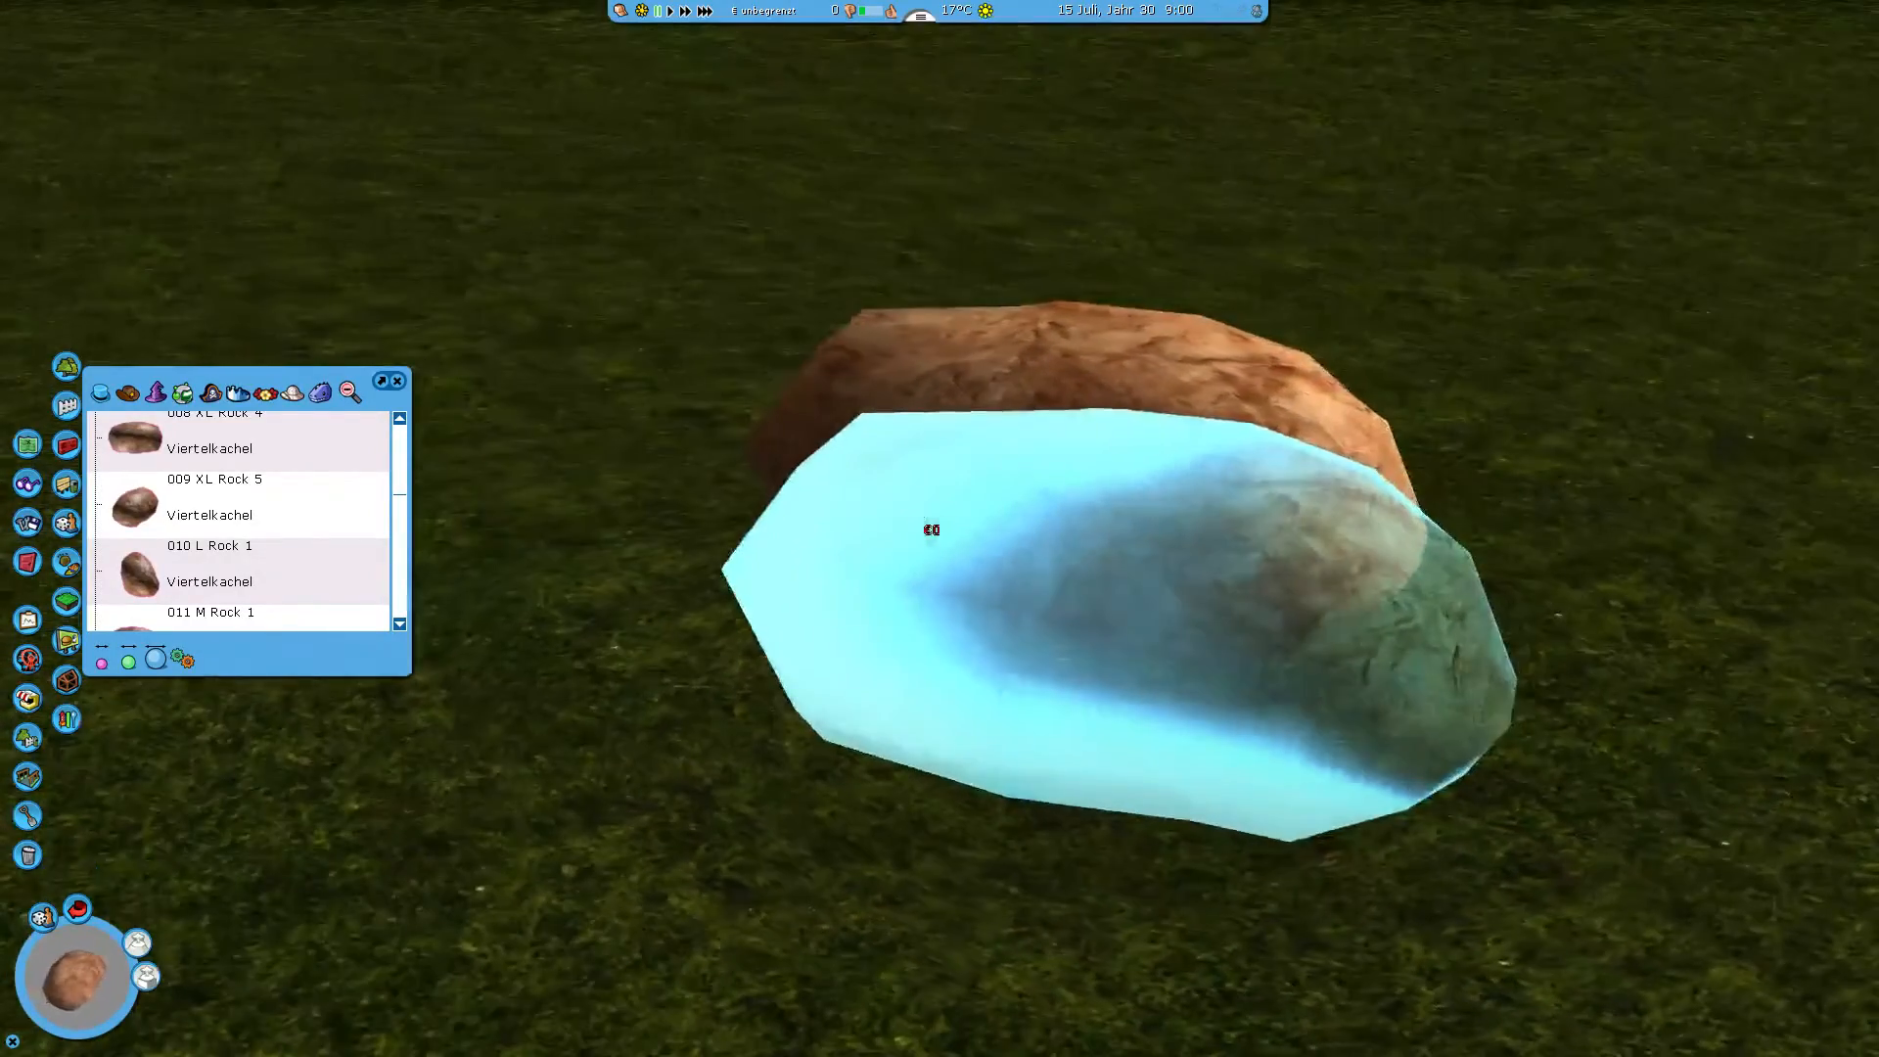
pyautogui.scroll(3, 930, 529)
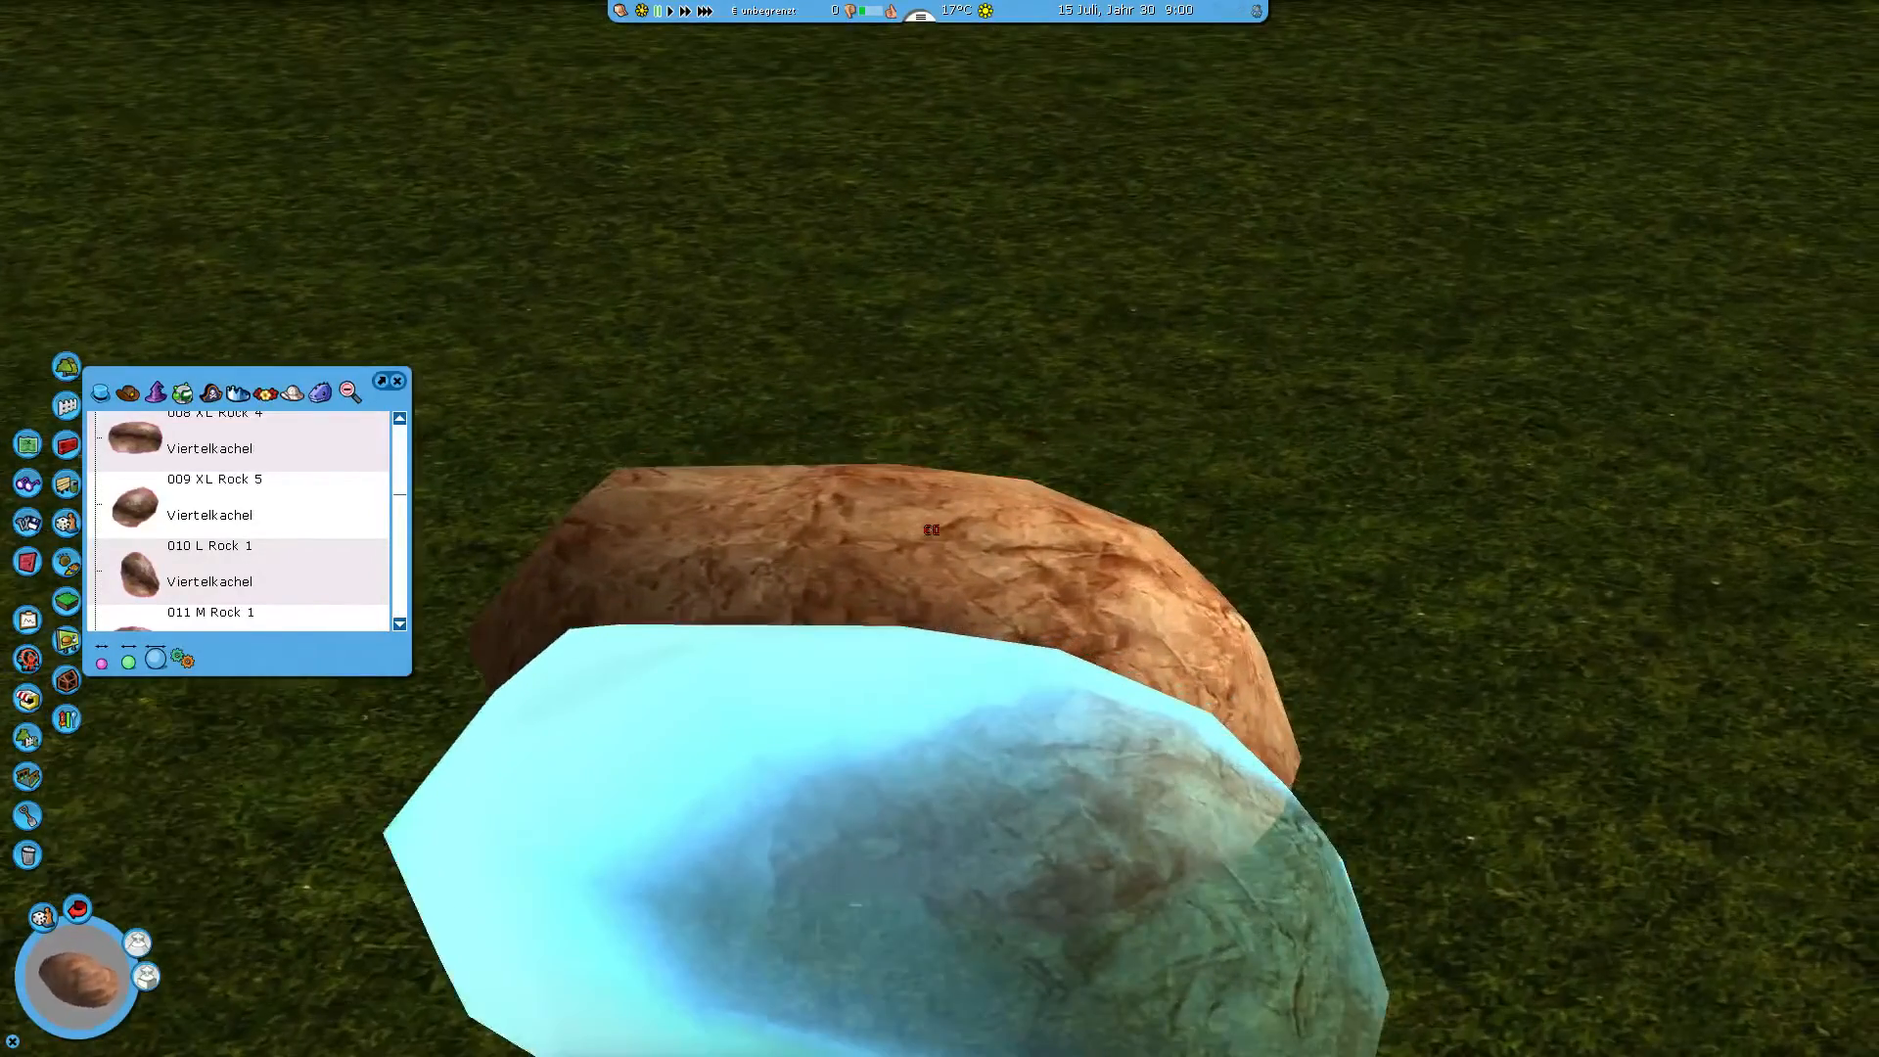
pyautogui.moveTo(930, 529); pyautogui.dragTo(977, 566, button='middle')
pyautogui.moveTo(1055, 822); pyautogui.dragTo(931, 529, button='middle')
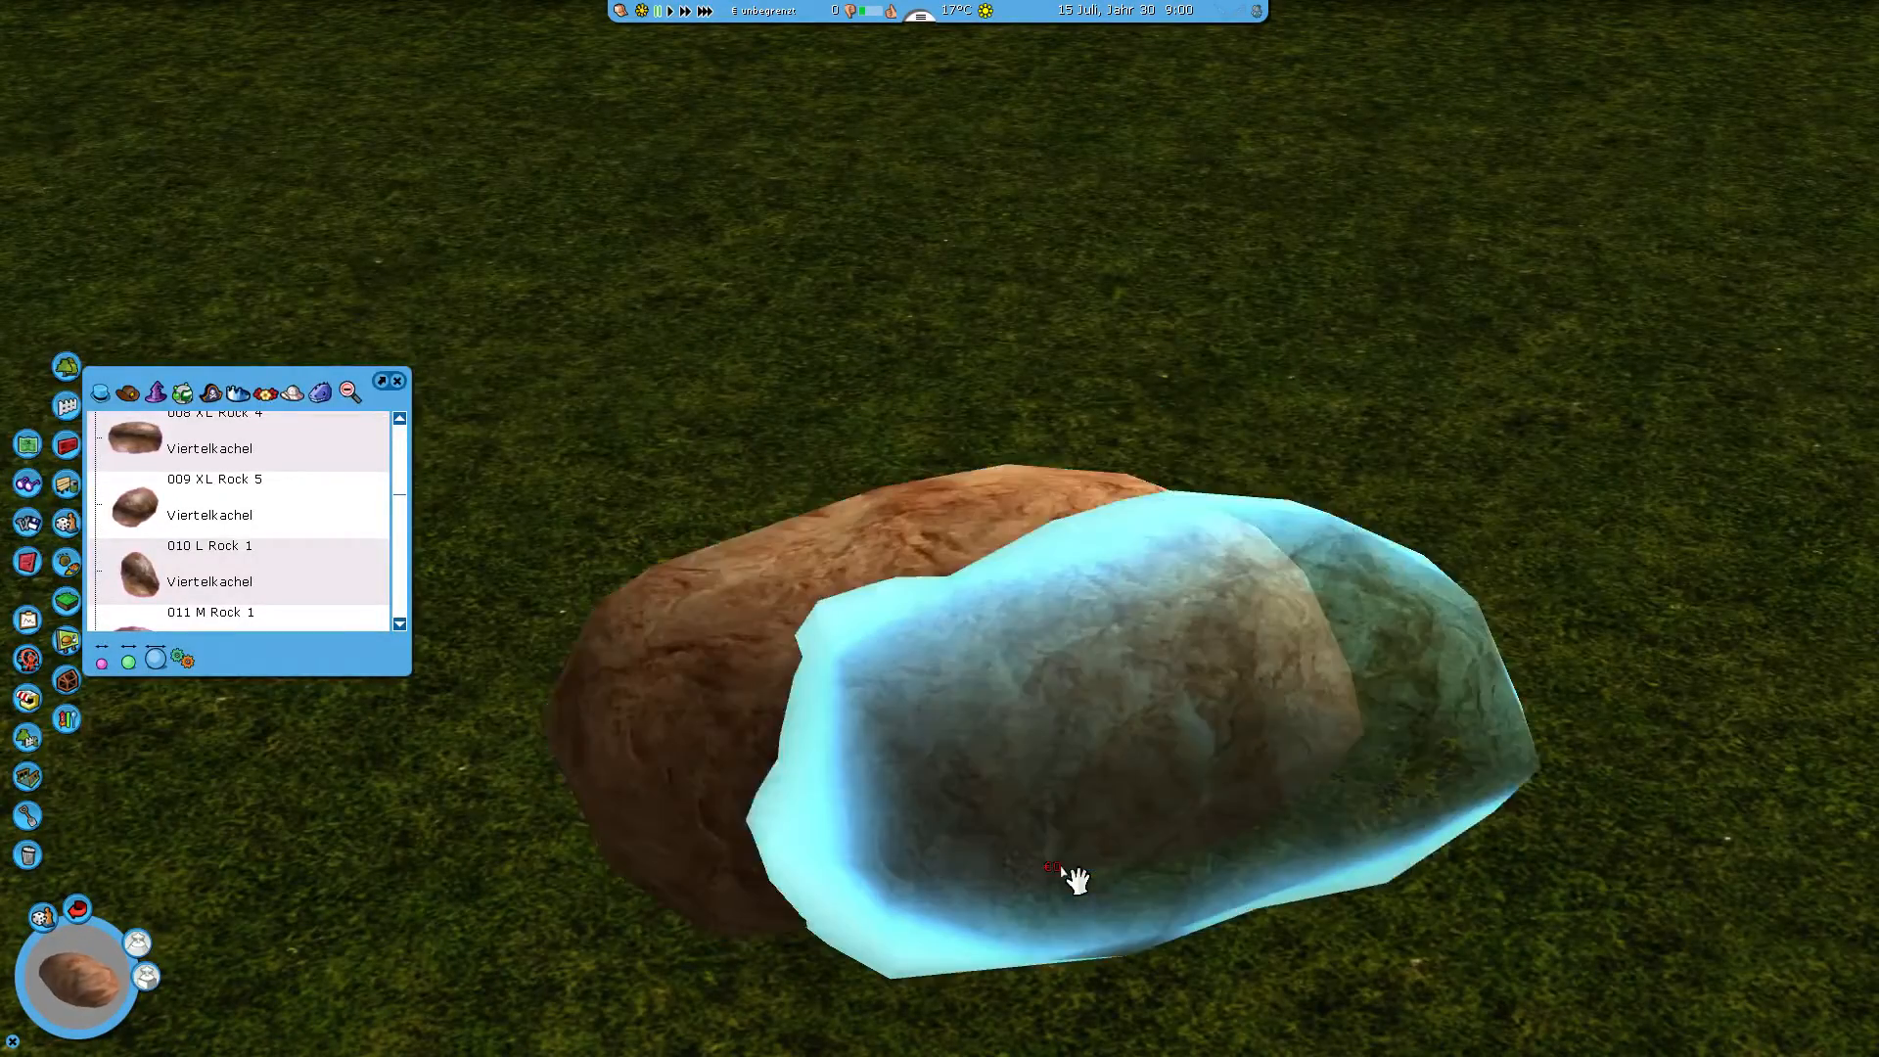
pyautogui.moveTo(1013, 727); pyautogui.dragTo(931, 530, button='middle')
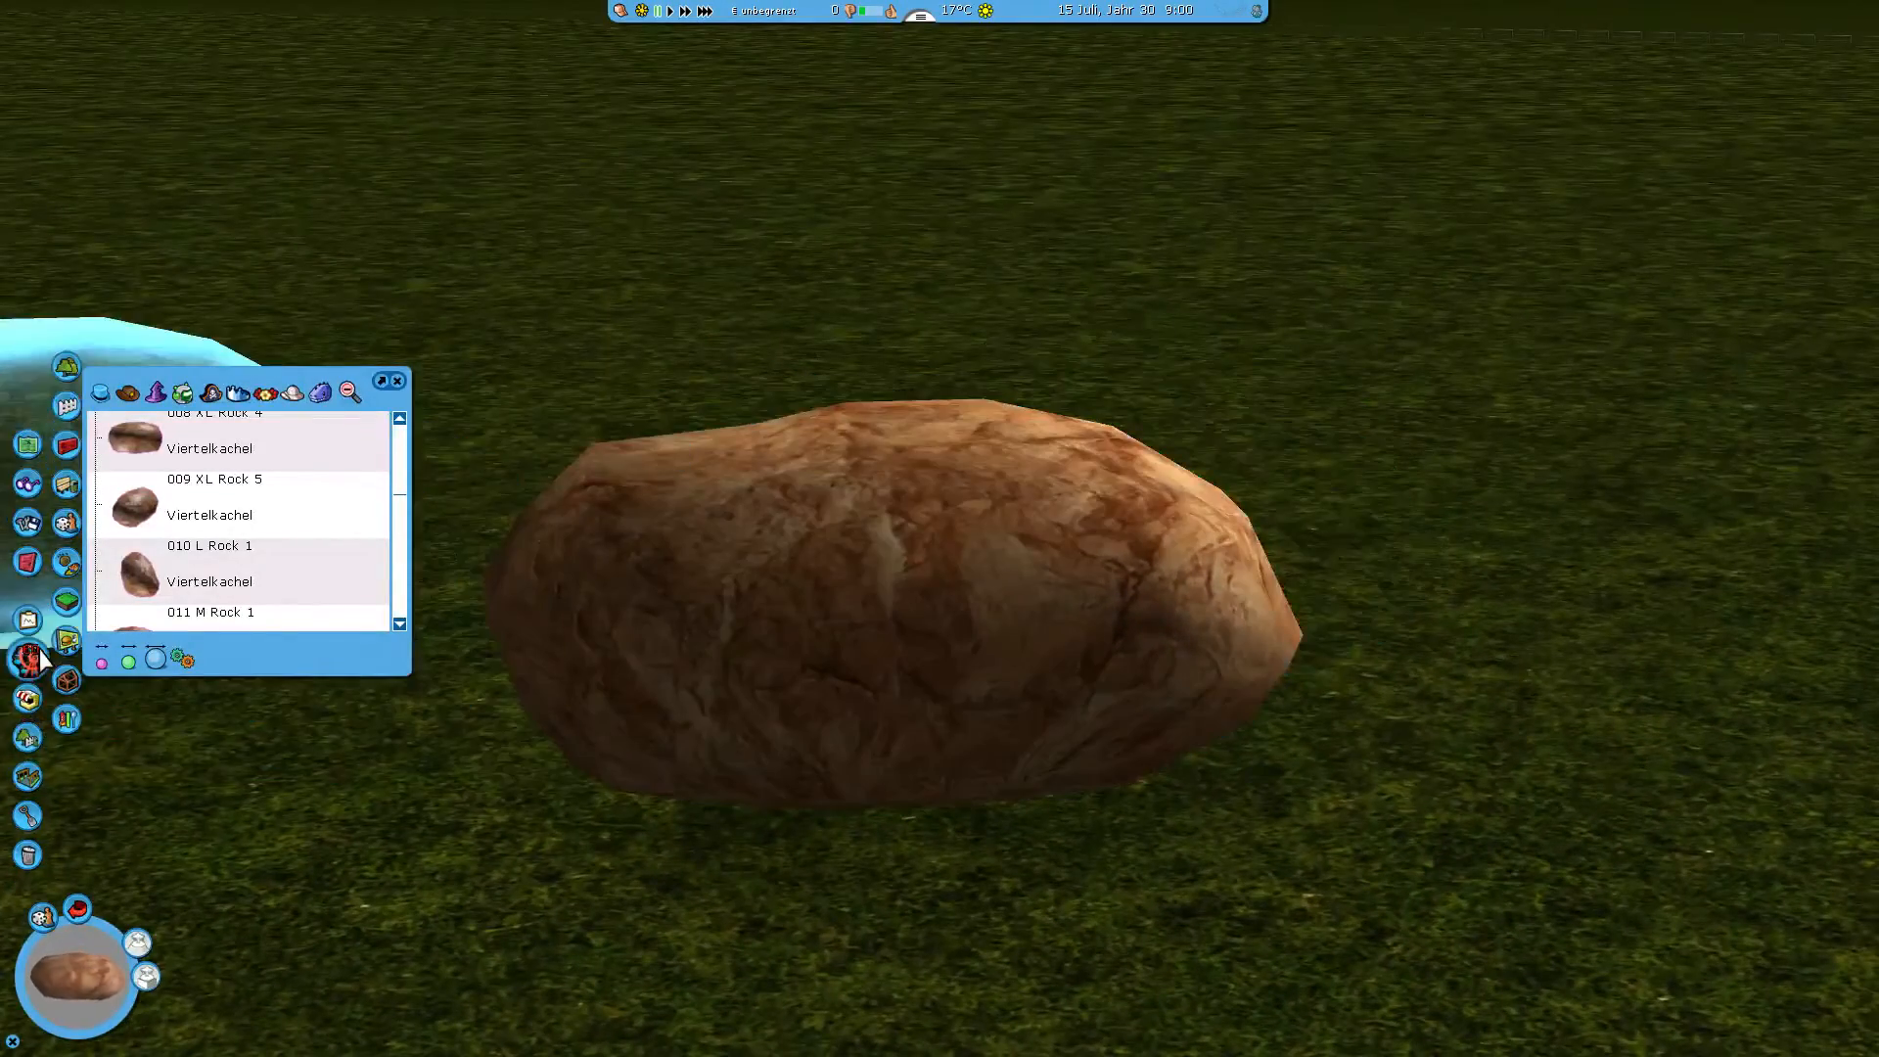
# - Switch from the game to File Explorer and select the TexturesCom_RocksVarious0065_S_seamless_S image in the grey 2 edition folder
pyautogui.click(39, 649)
pyautogui.click(39, 649)
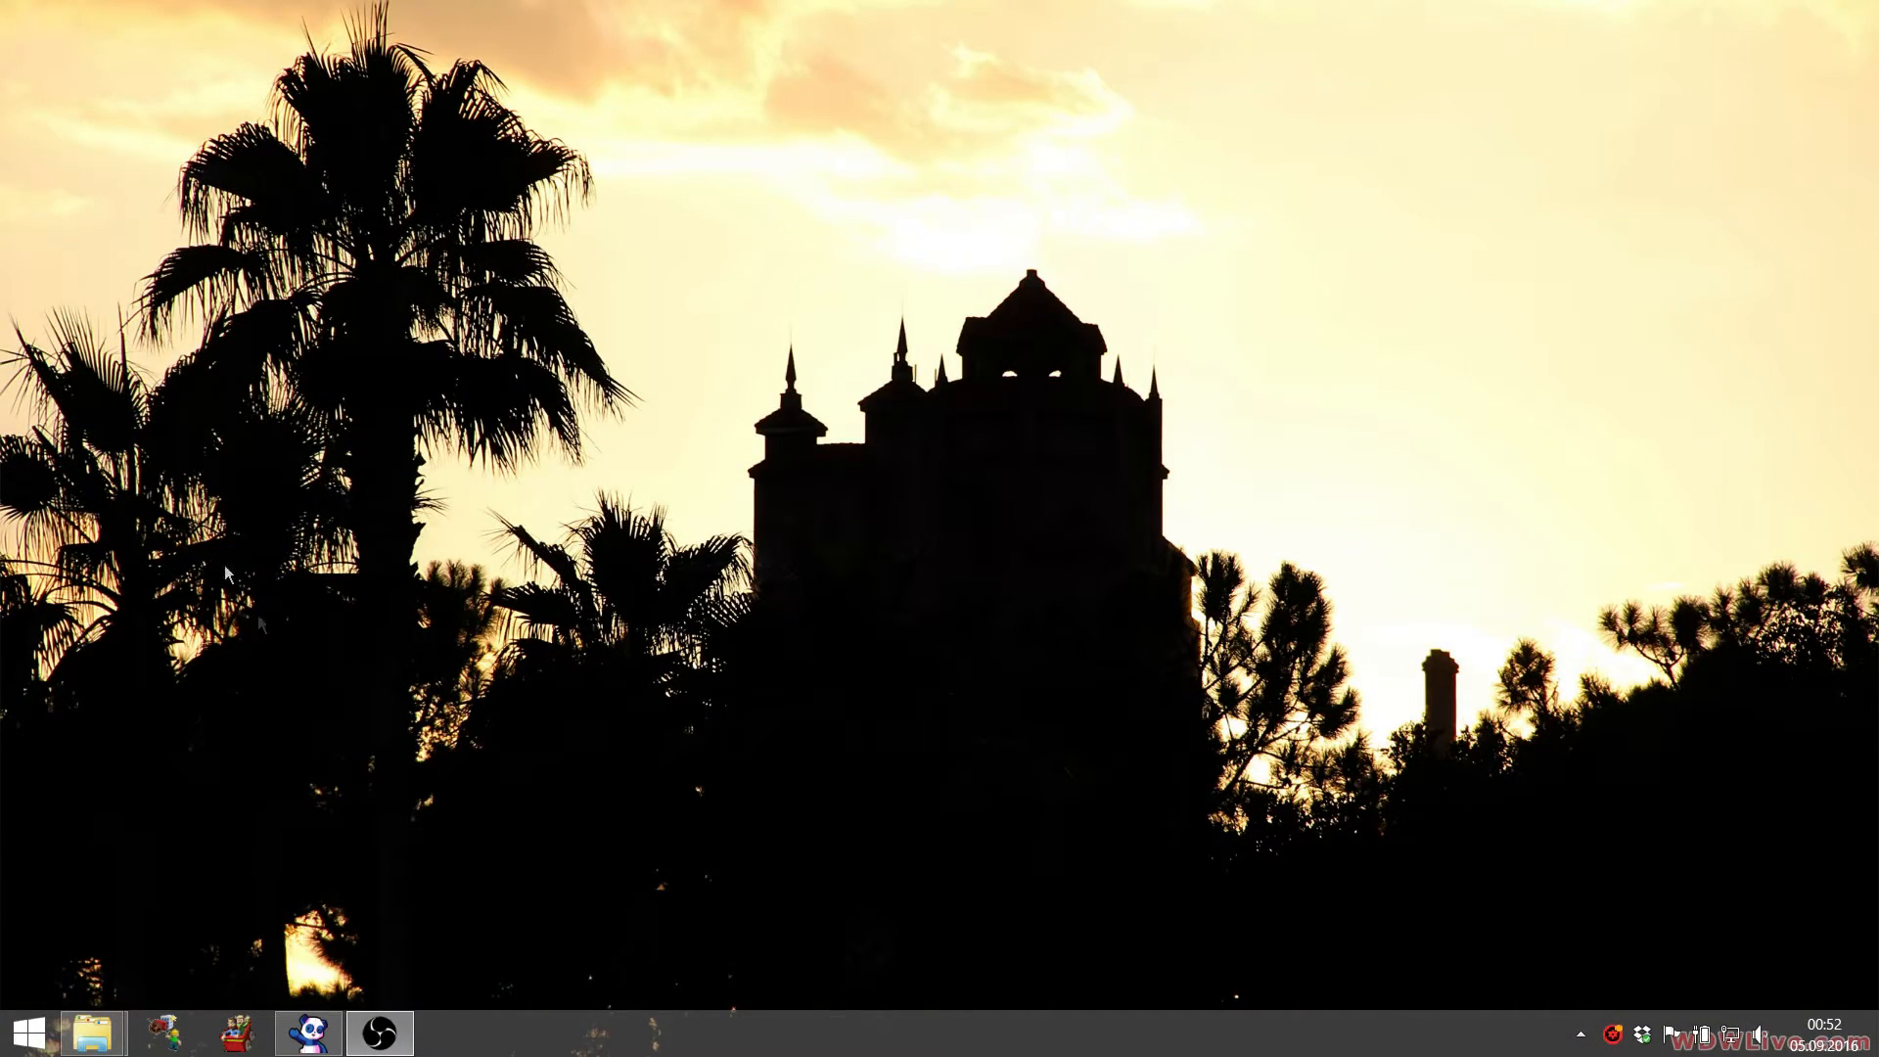
pyautogui.moveTo(92, 1034)
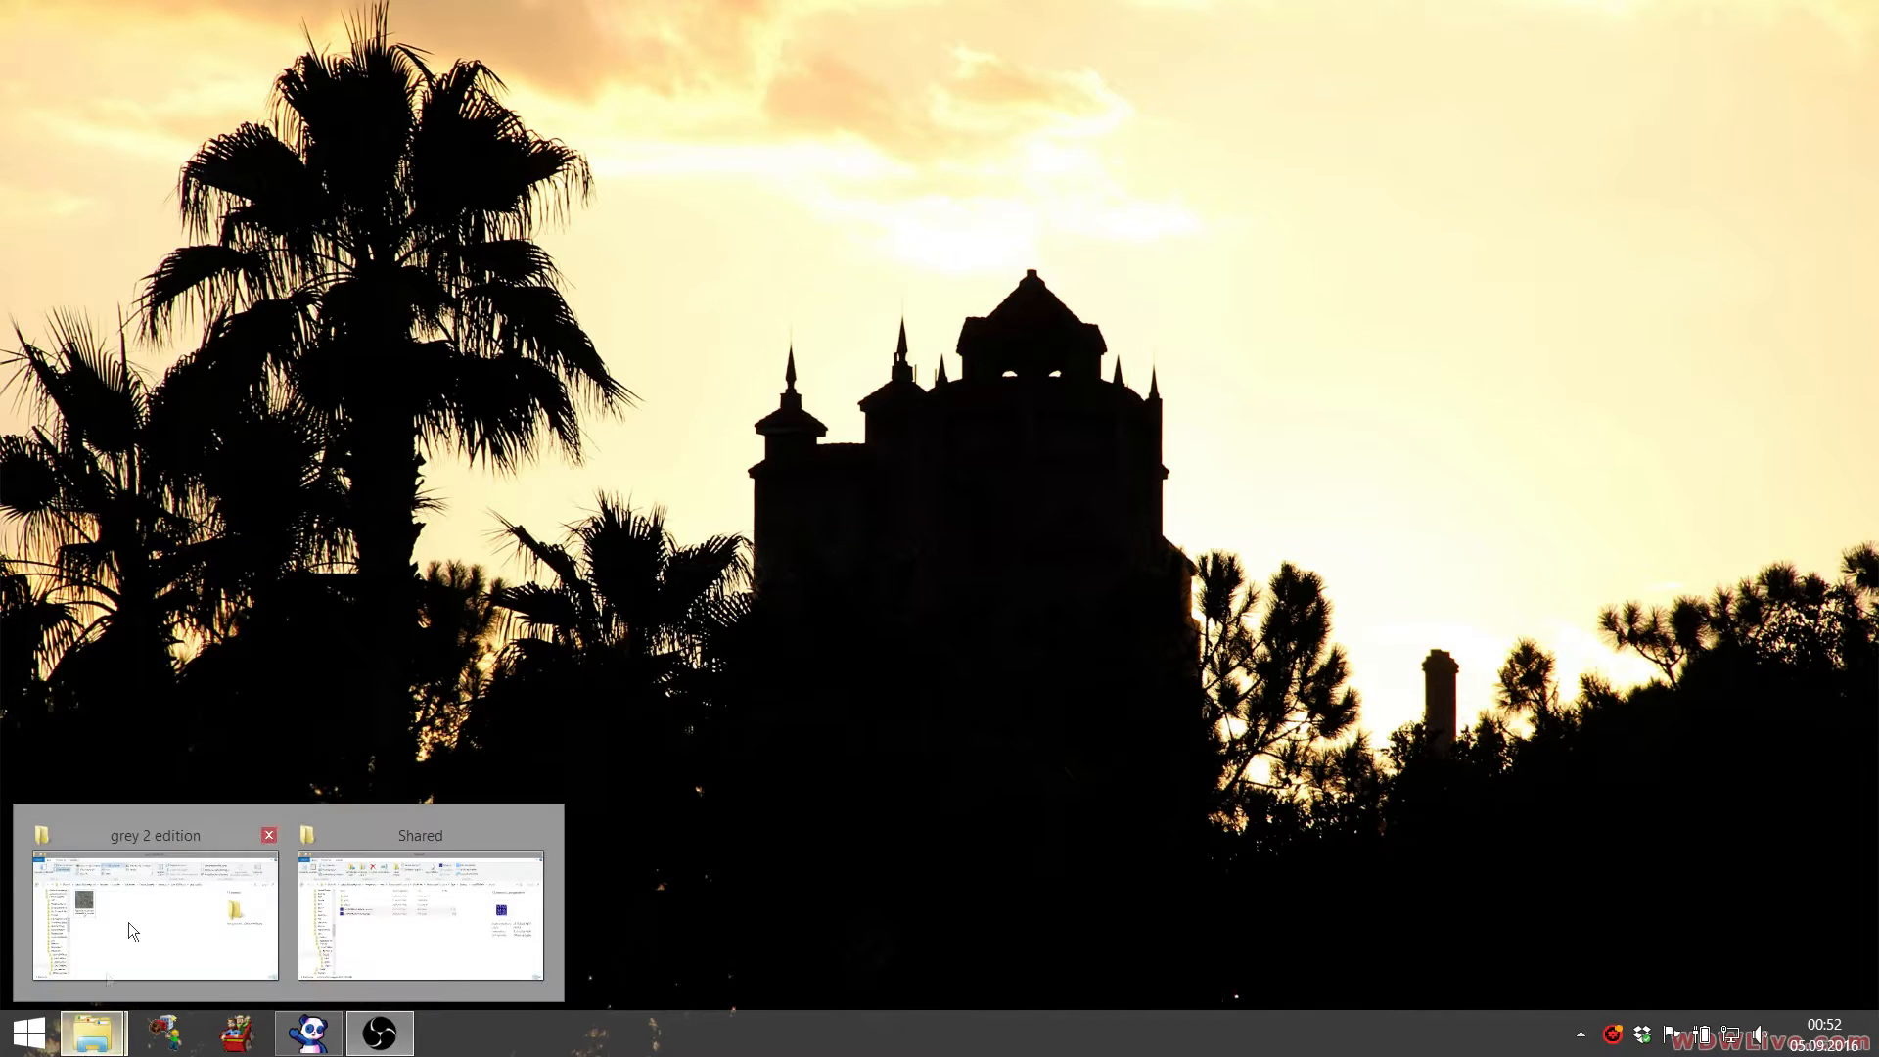
pyautogui.click(173, 860)
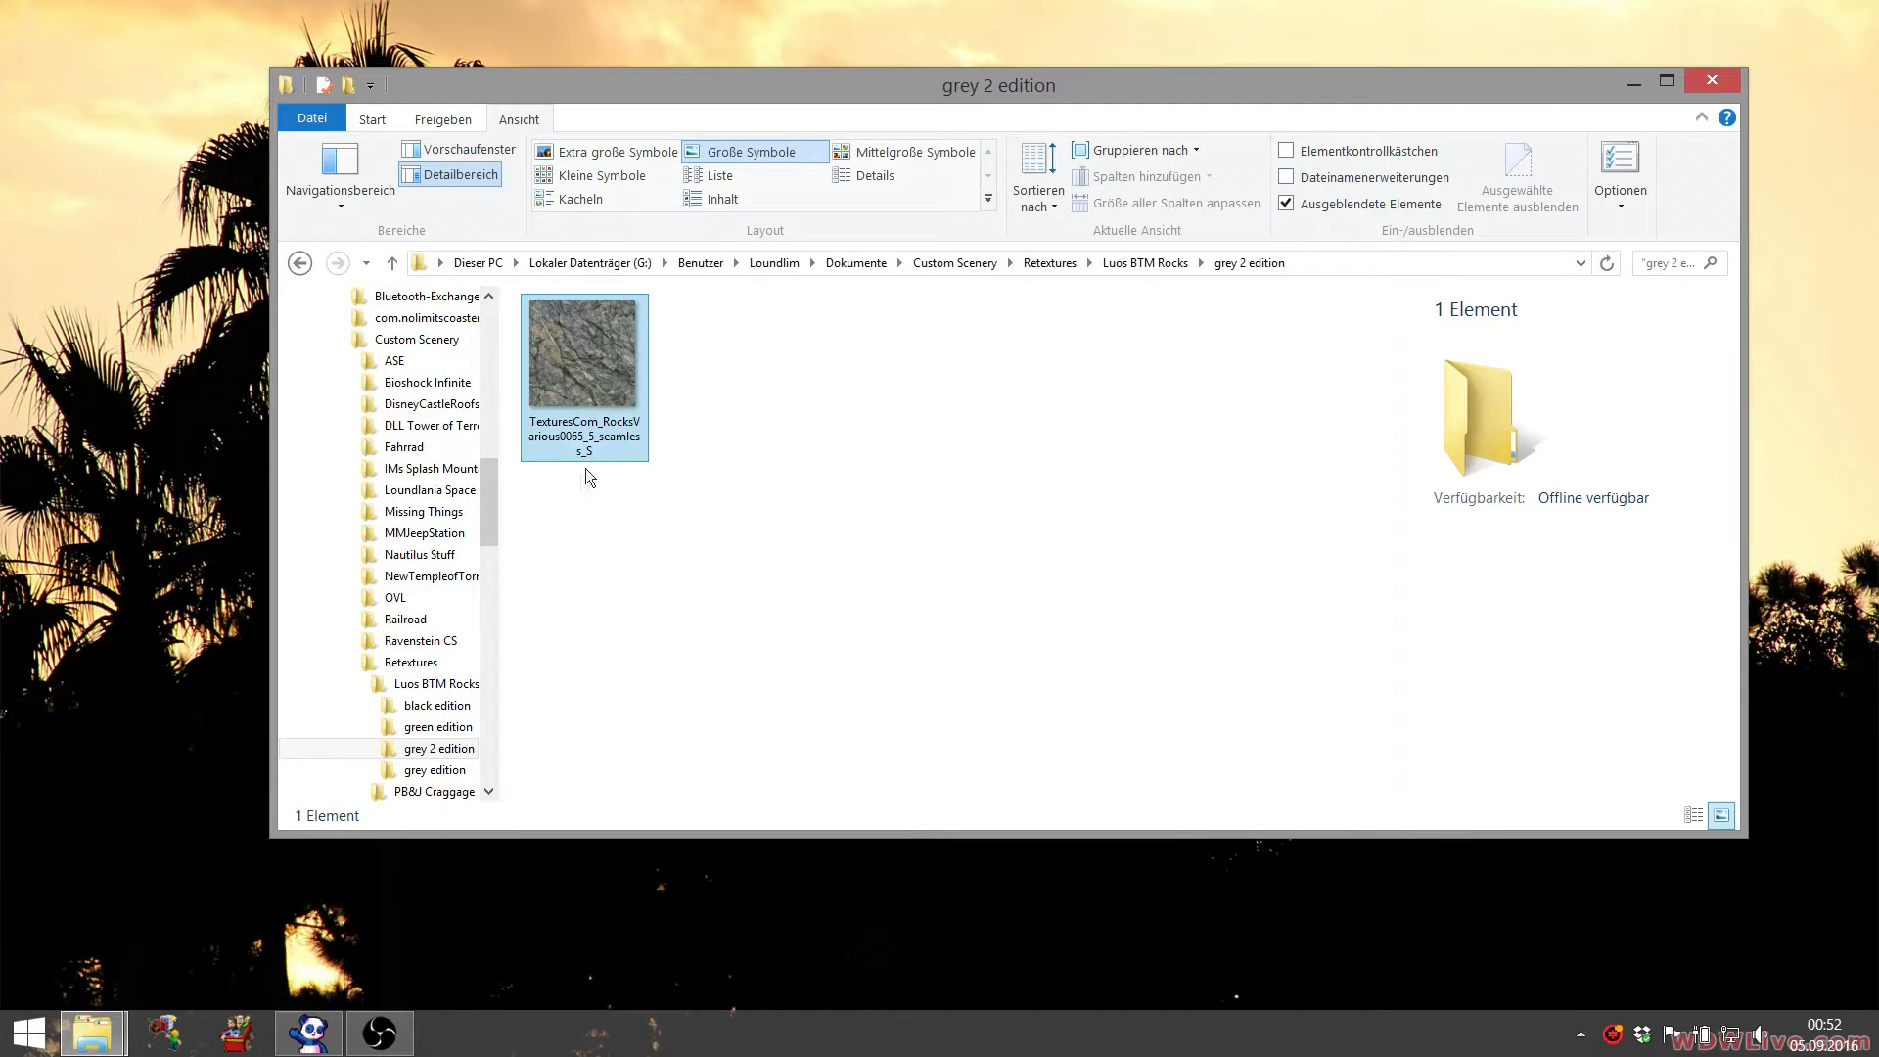
pyautogui.click(562, 344)
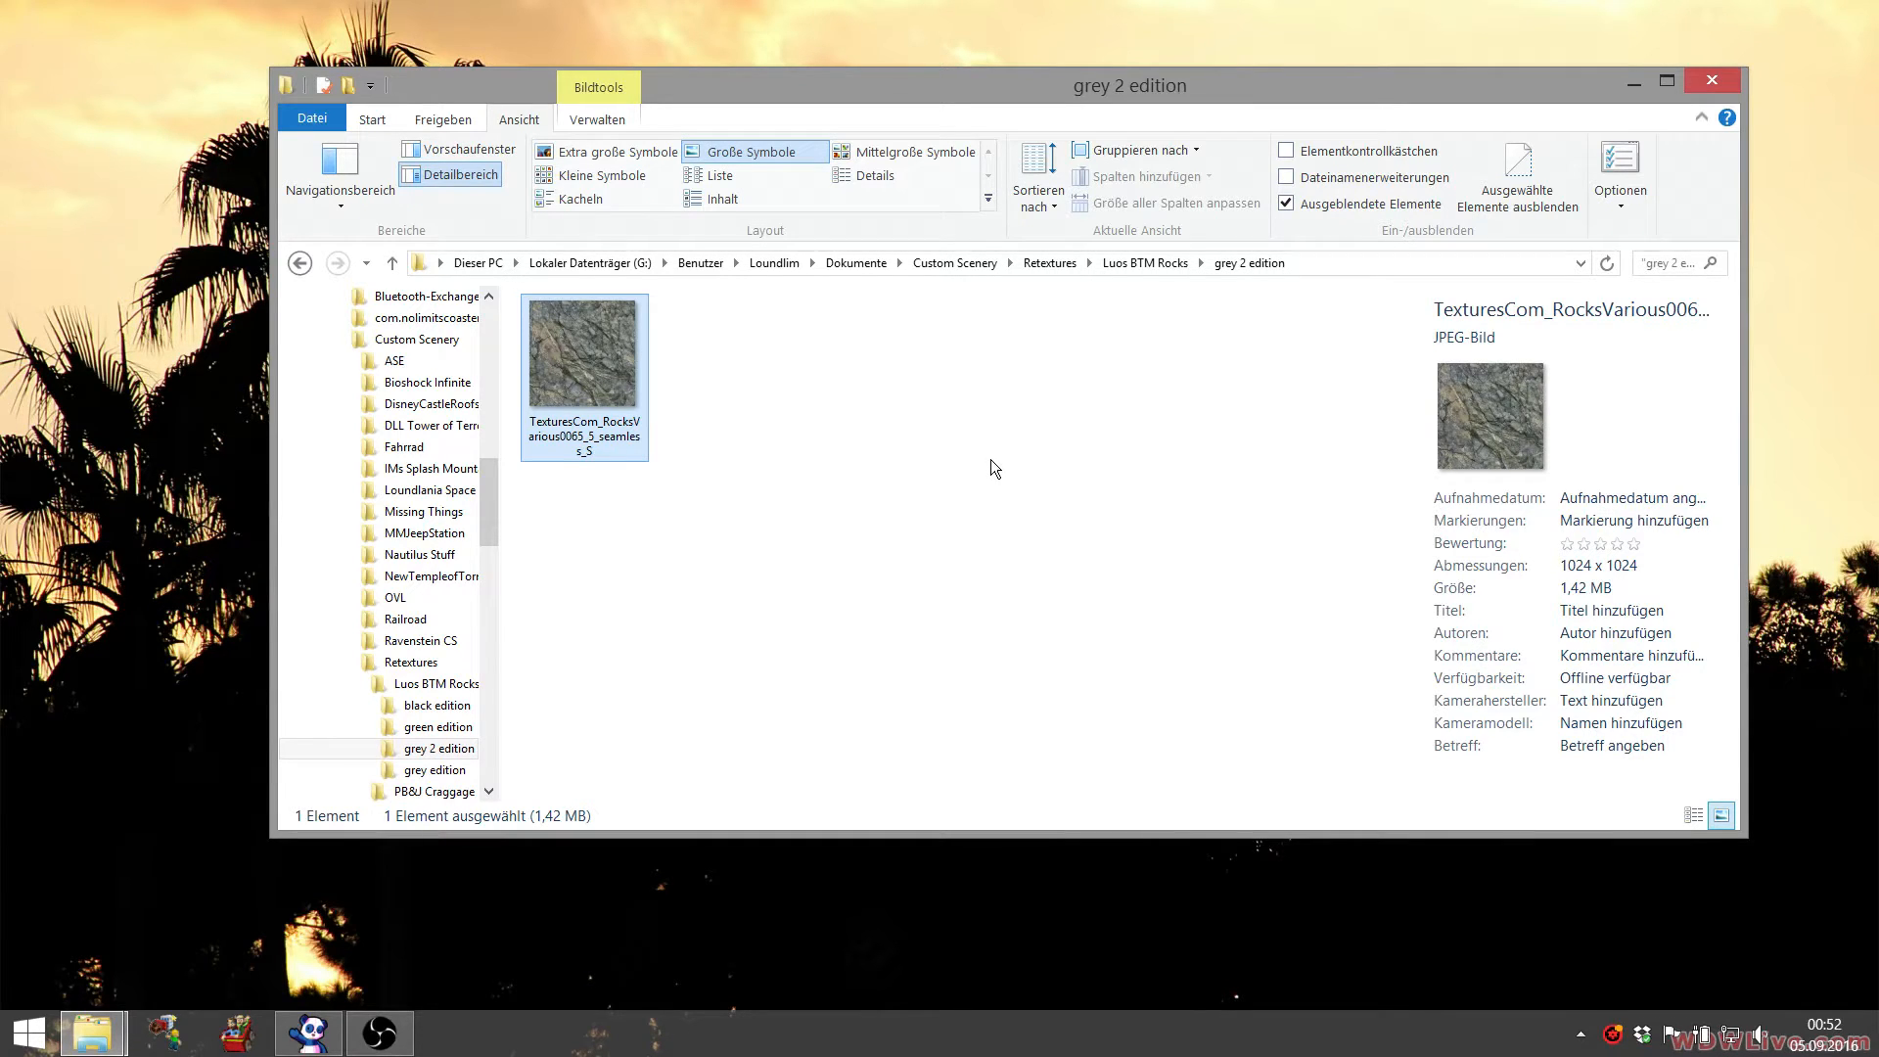
# - Bring up the File Explorer window showing the Shared folder of LuosBTMRocks
pyautogui.click(1628, 82)
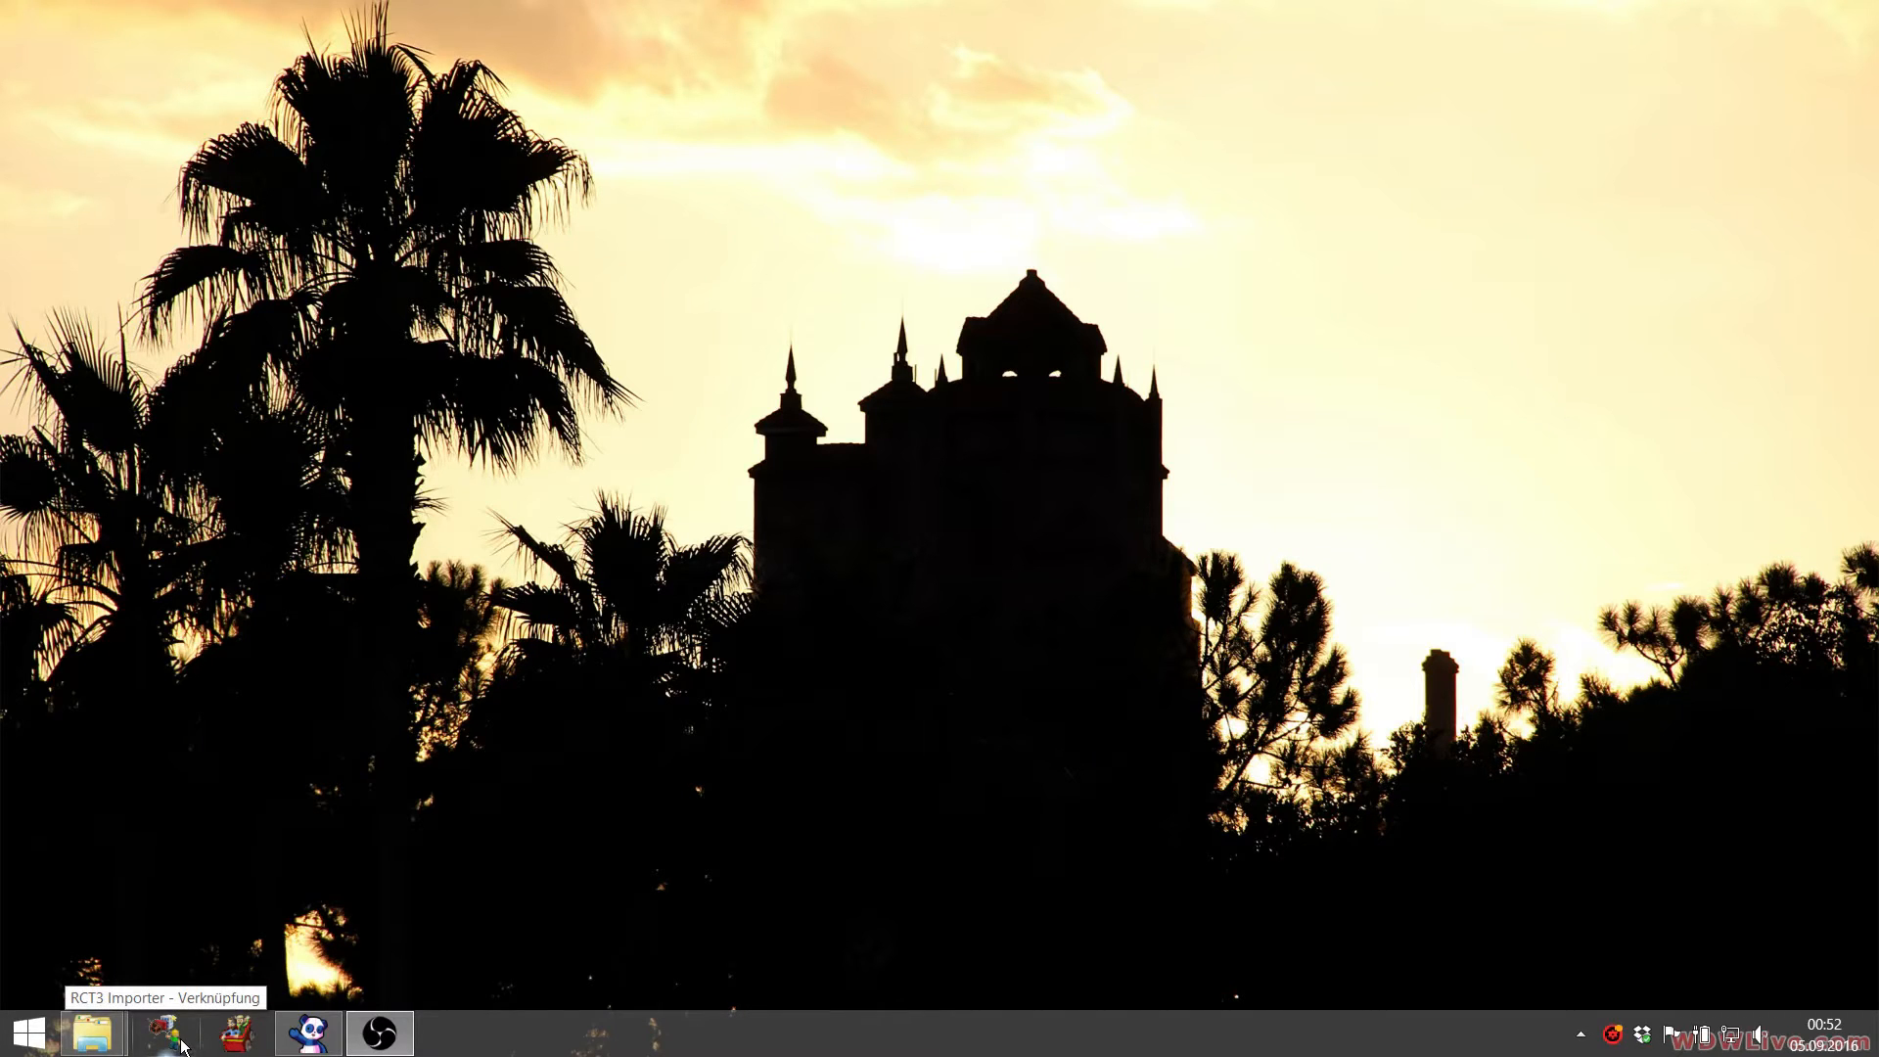
pyautogui.moveTo(97, 1039)
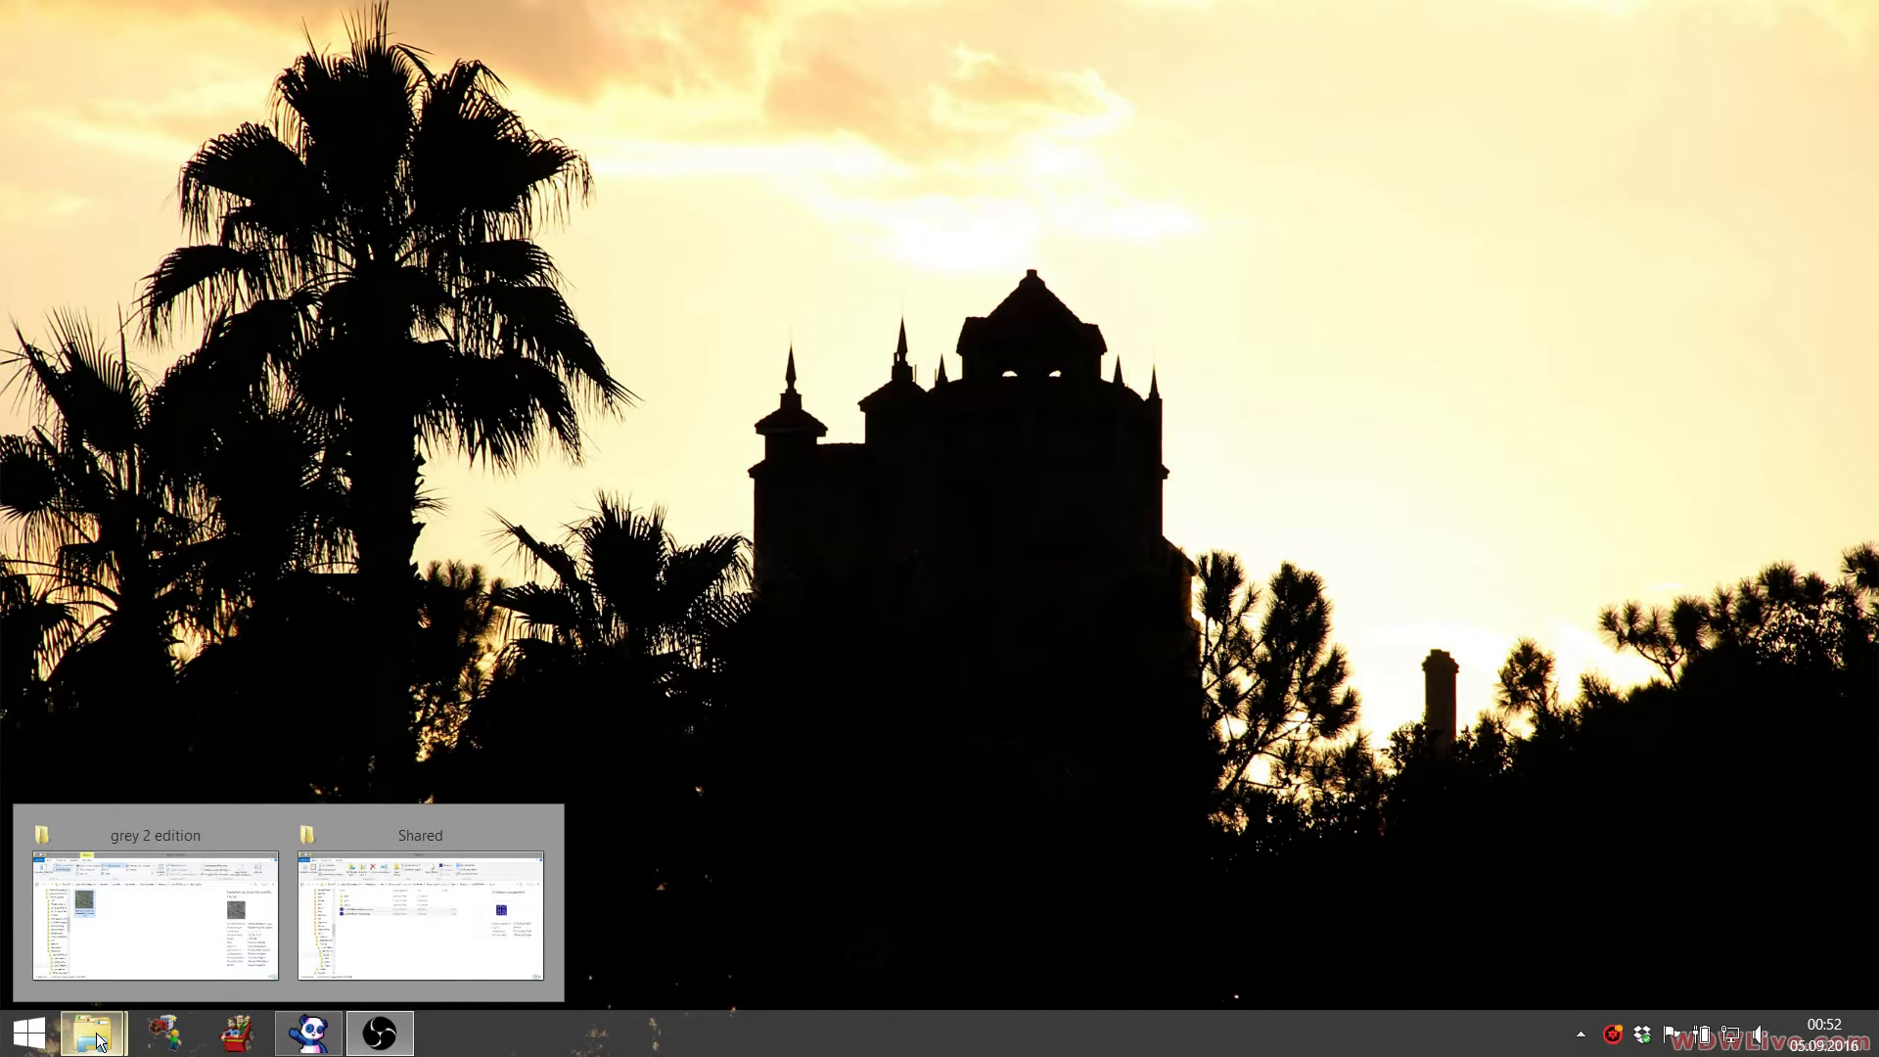
pyautogui.click(156, 910)
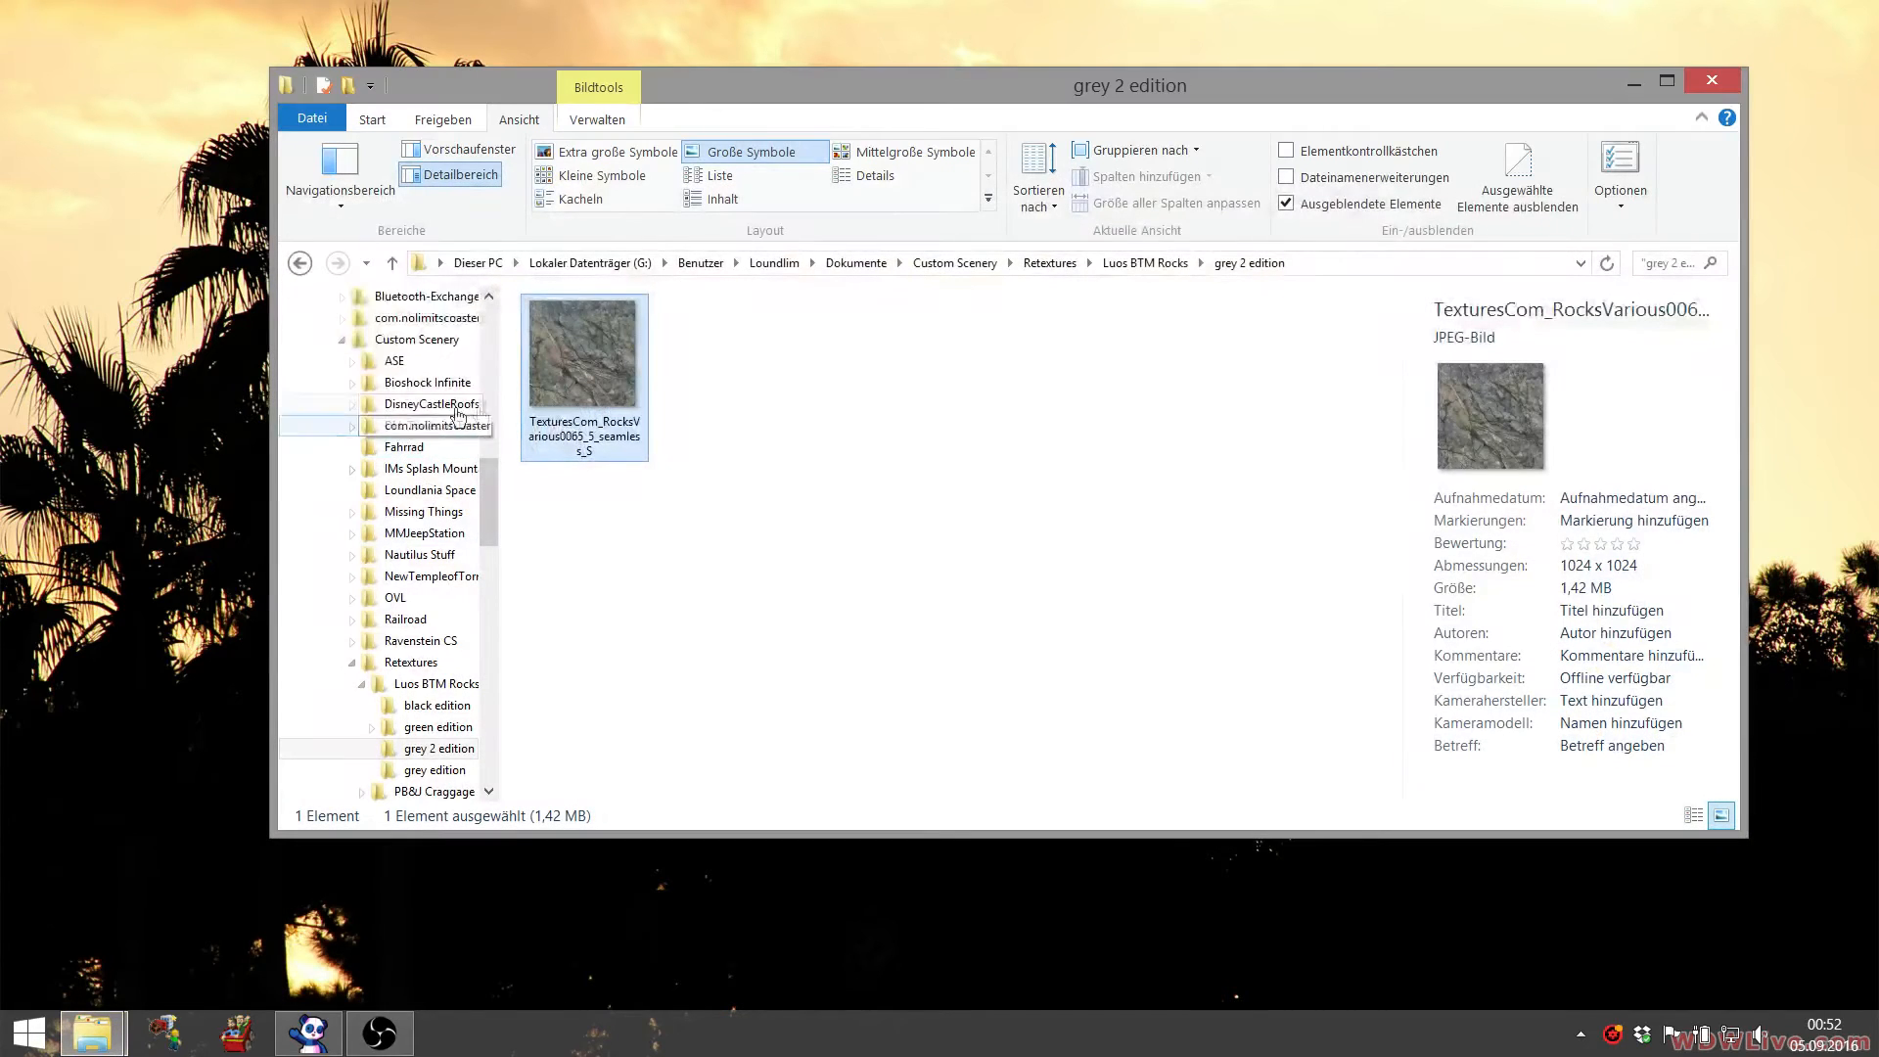
pyautogui.click(92, 1032)
pyautogui.click(380, 917)
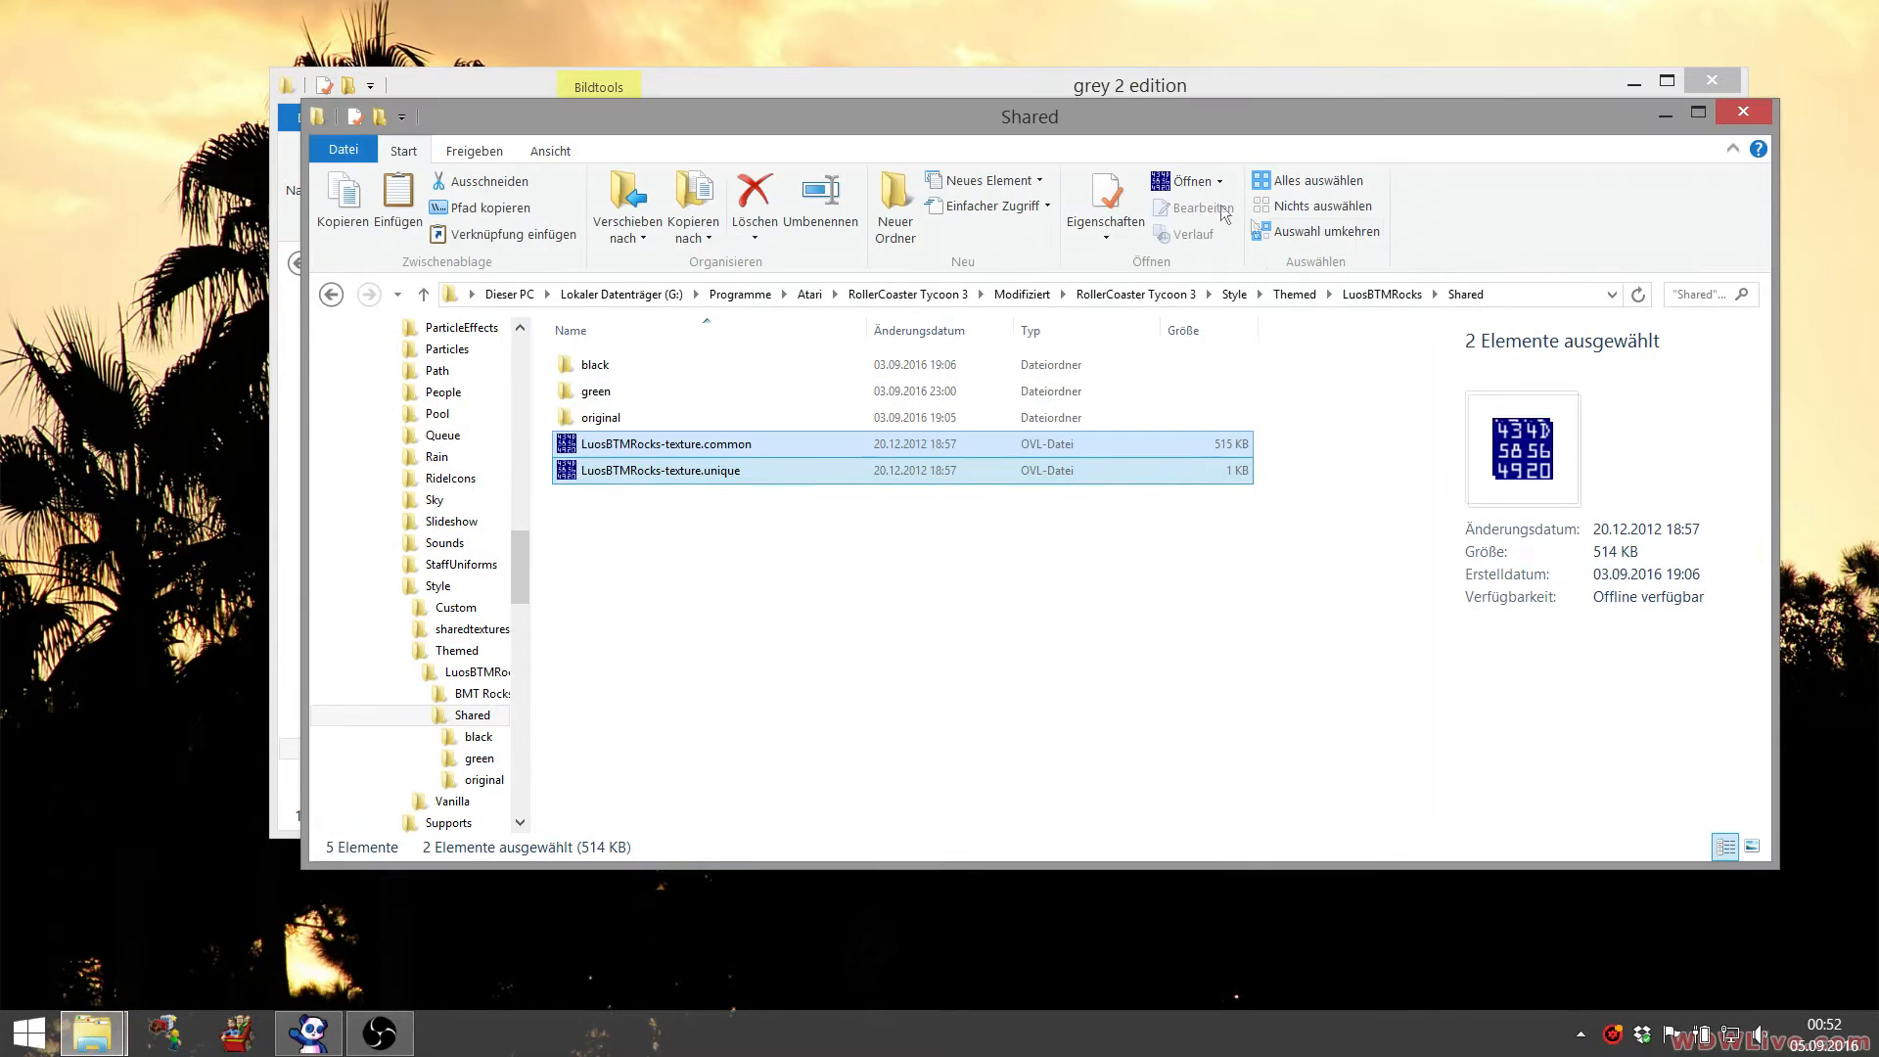
# - Go up to the Themed folder and look through the custom scenery folders around LuosBTMRocks
pyautogui.click(1289, 294)
pyautogui.scroll(5, 791, 492)
pyautogui.scroll(-1, 787, 486)
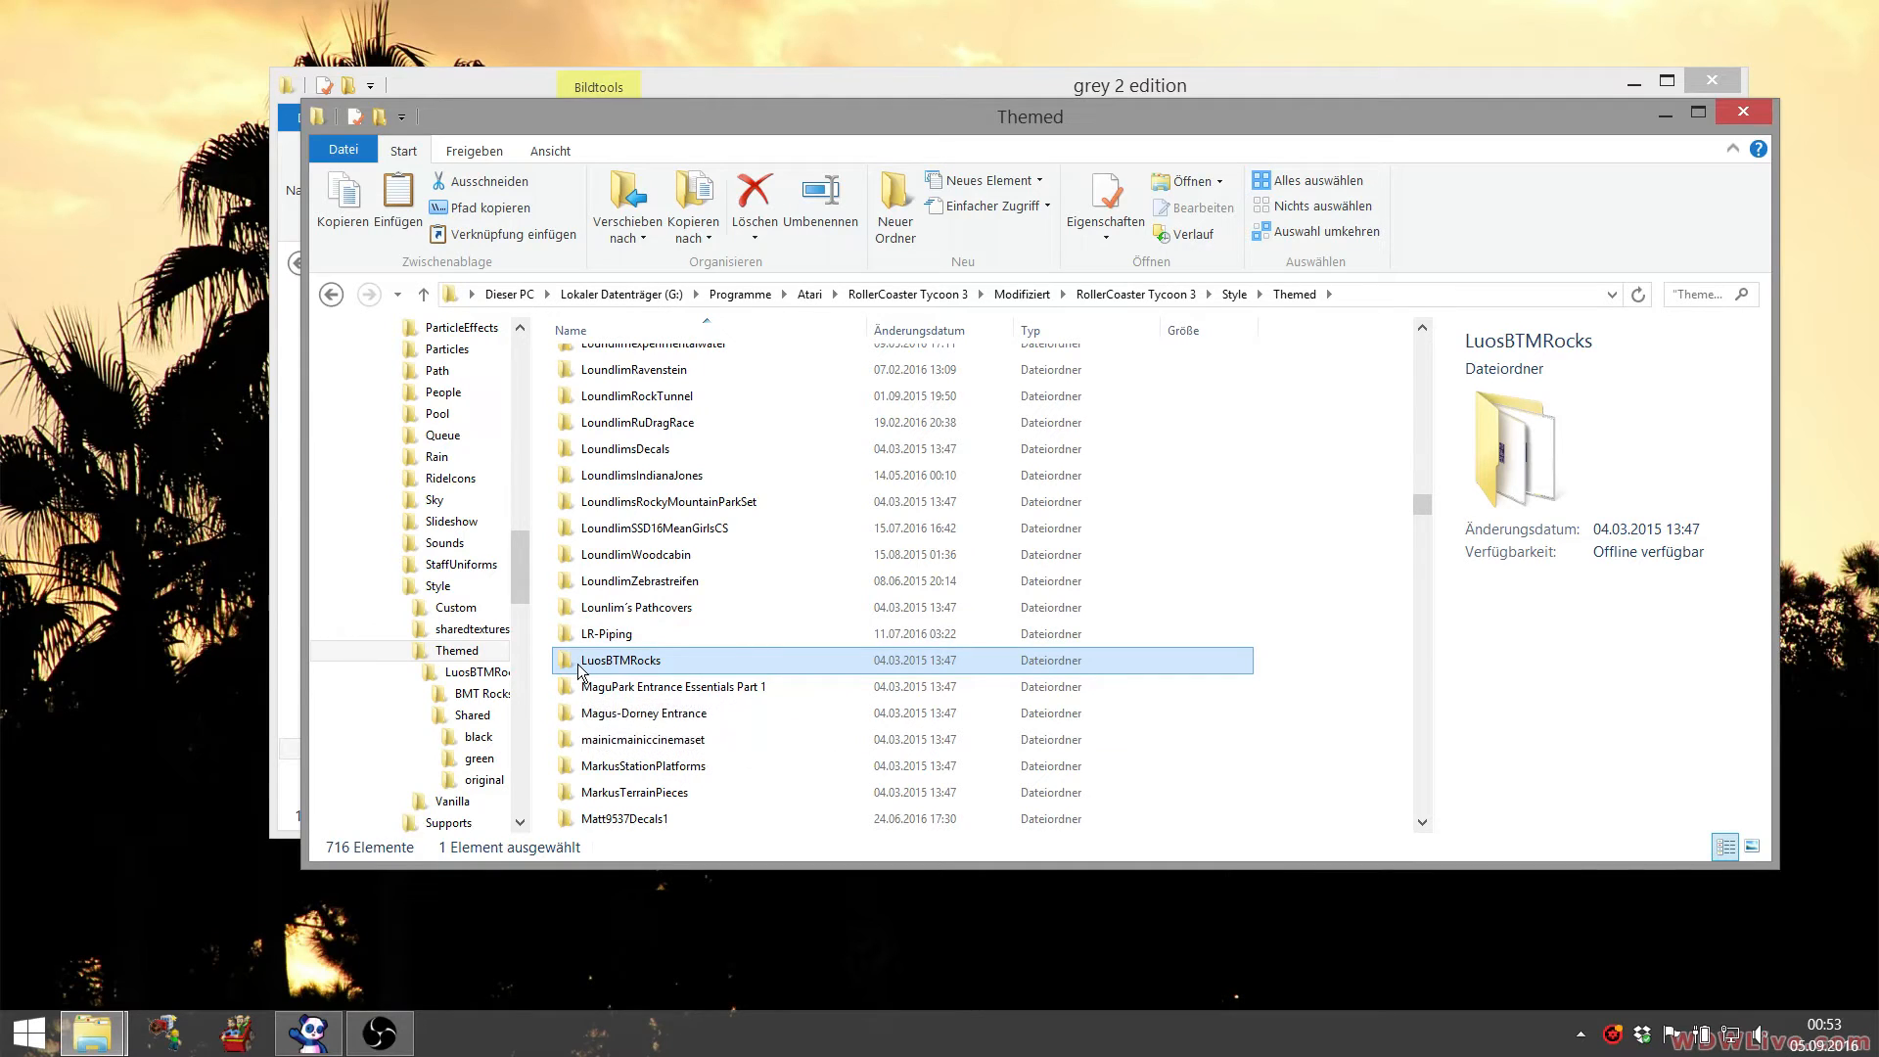
pyautogui.moveTo(580, 672)
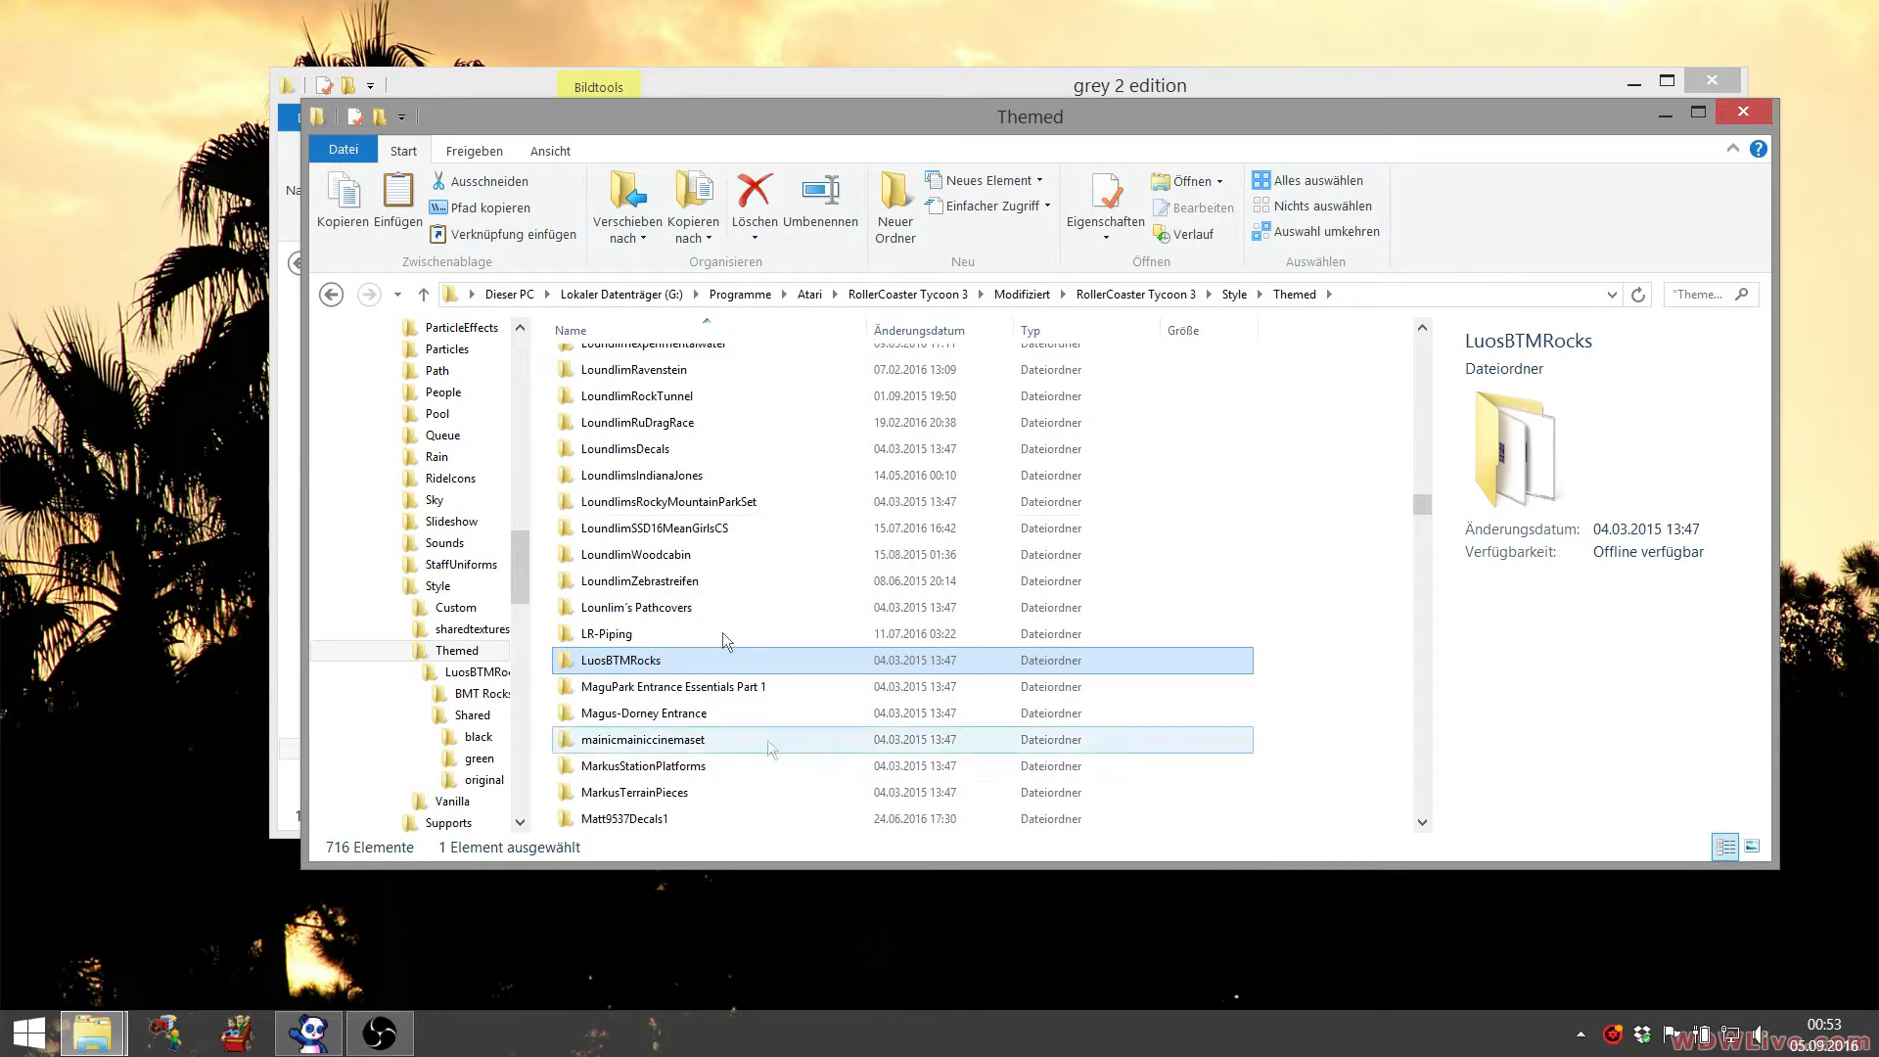
pyautogui.moveTo(659, 692)
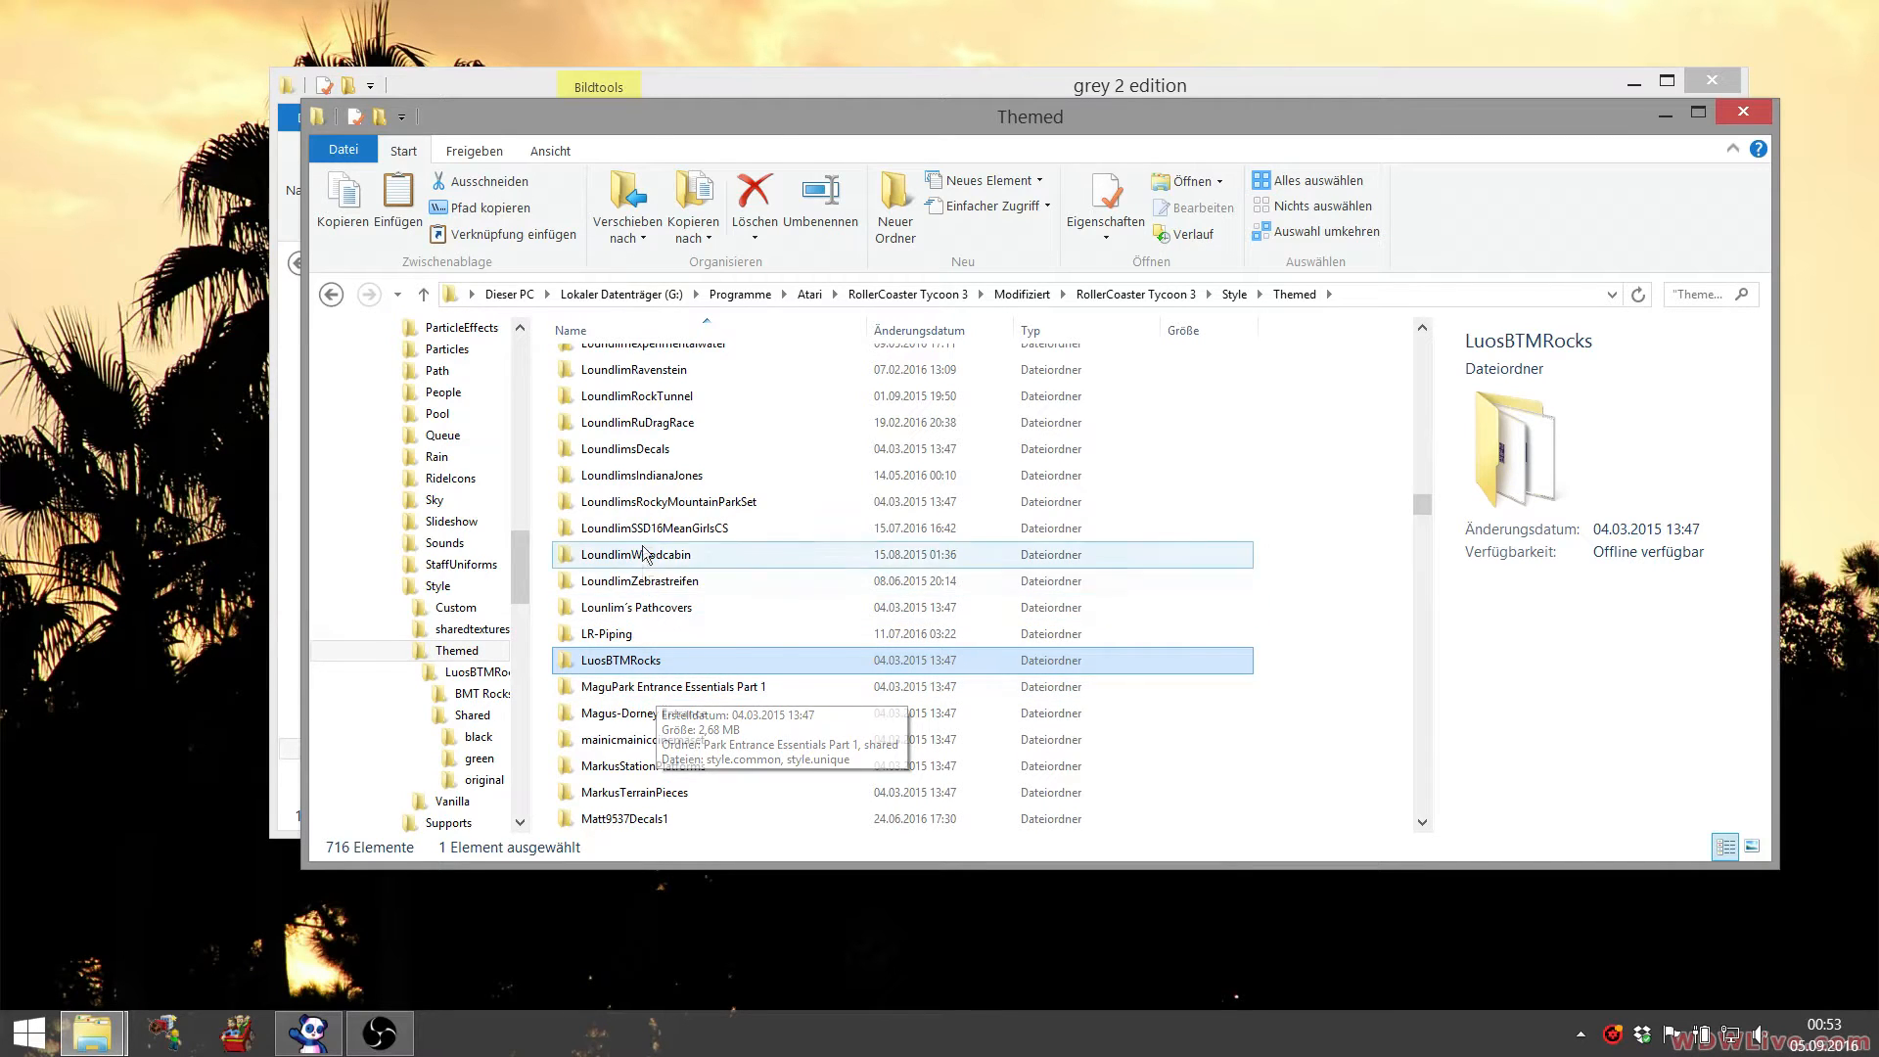
pyautogui.scroll(-1, 650, 501)
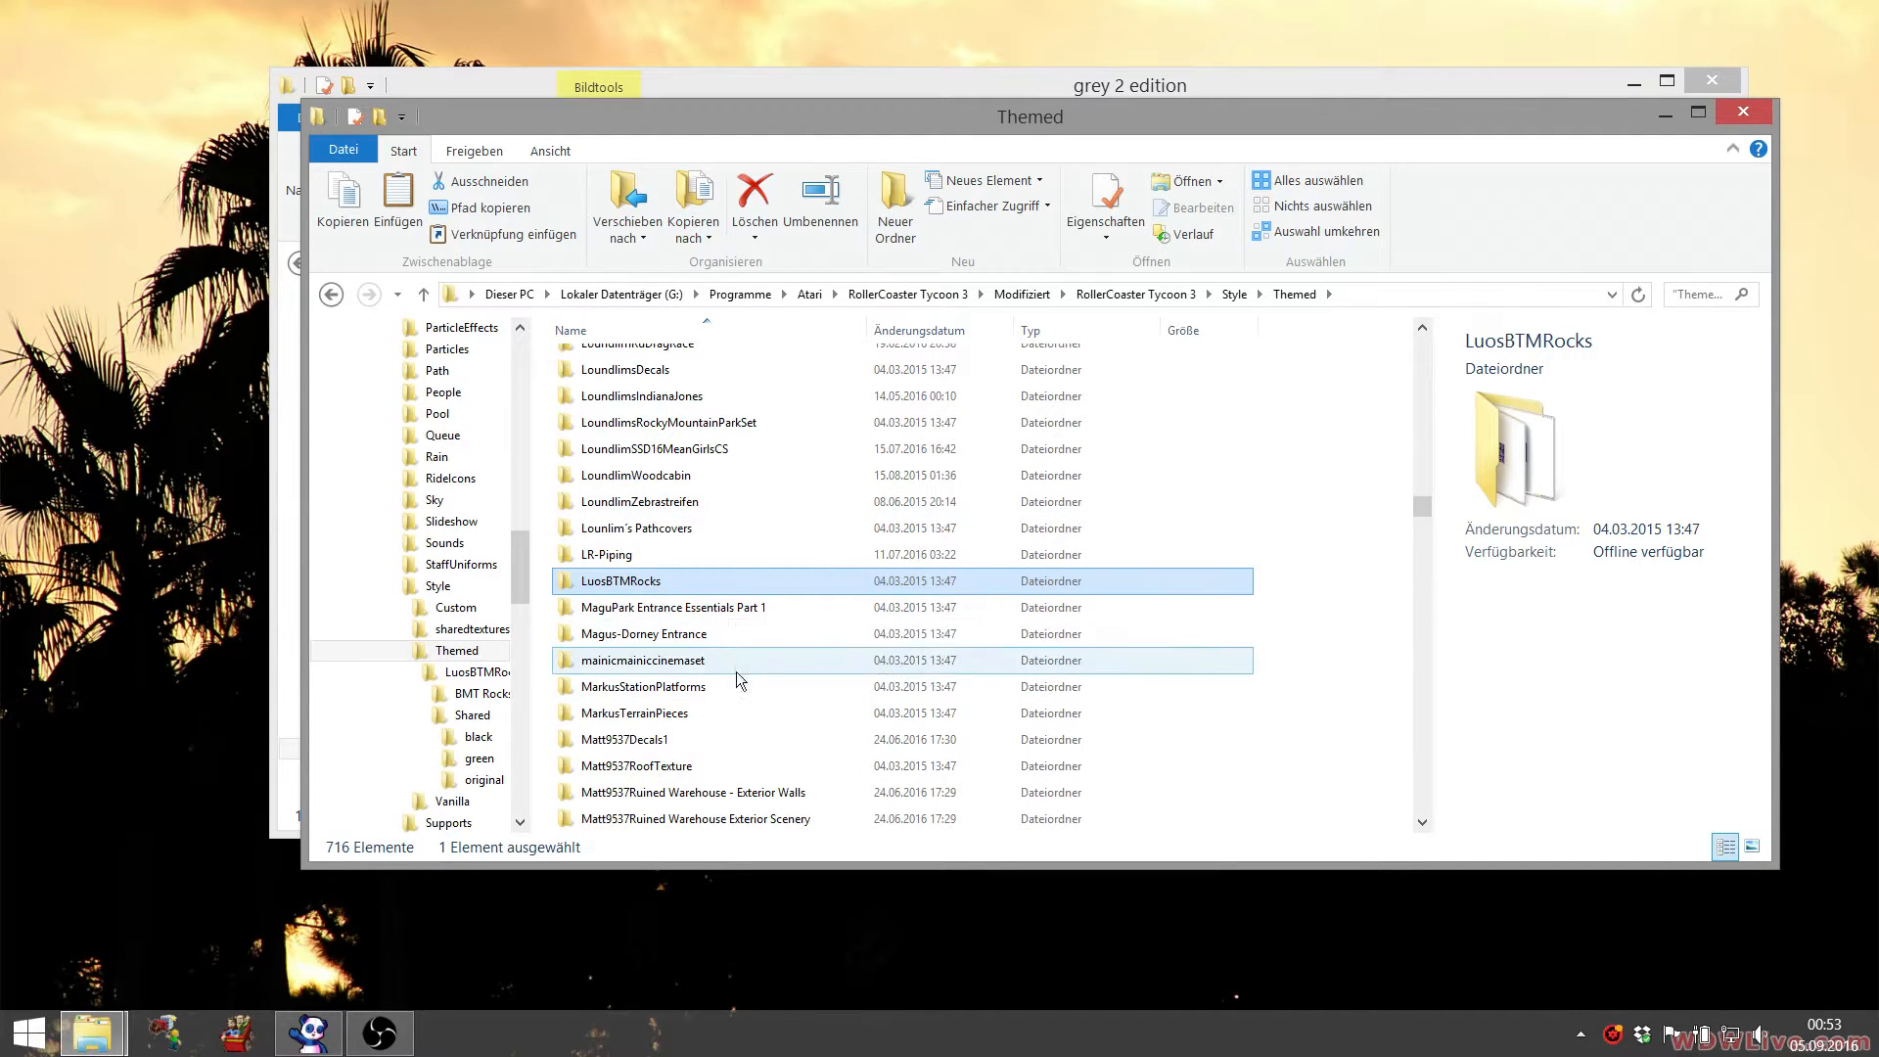
pyautogui.scroll(-3, 742, 700)
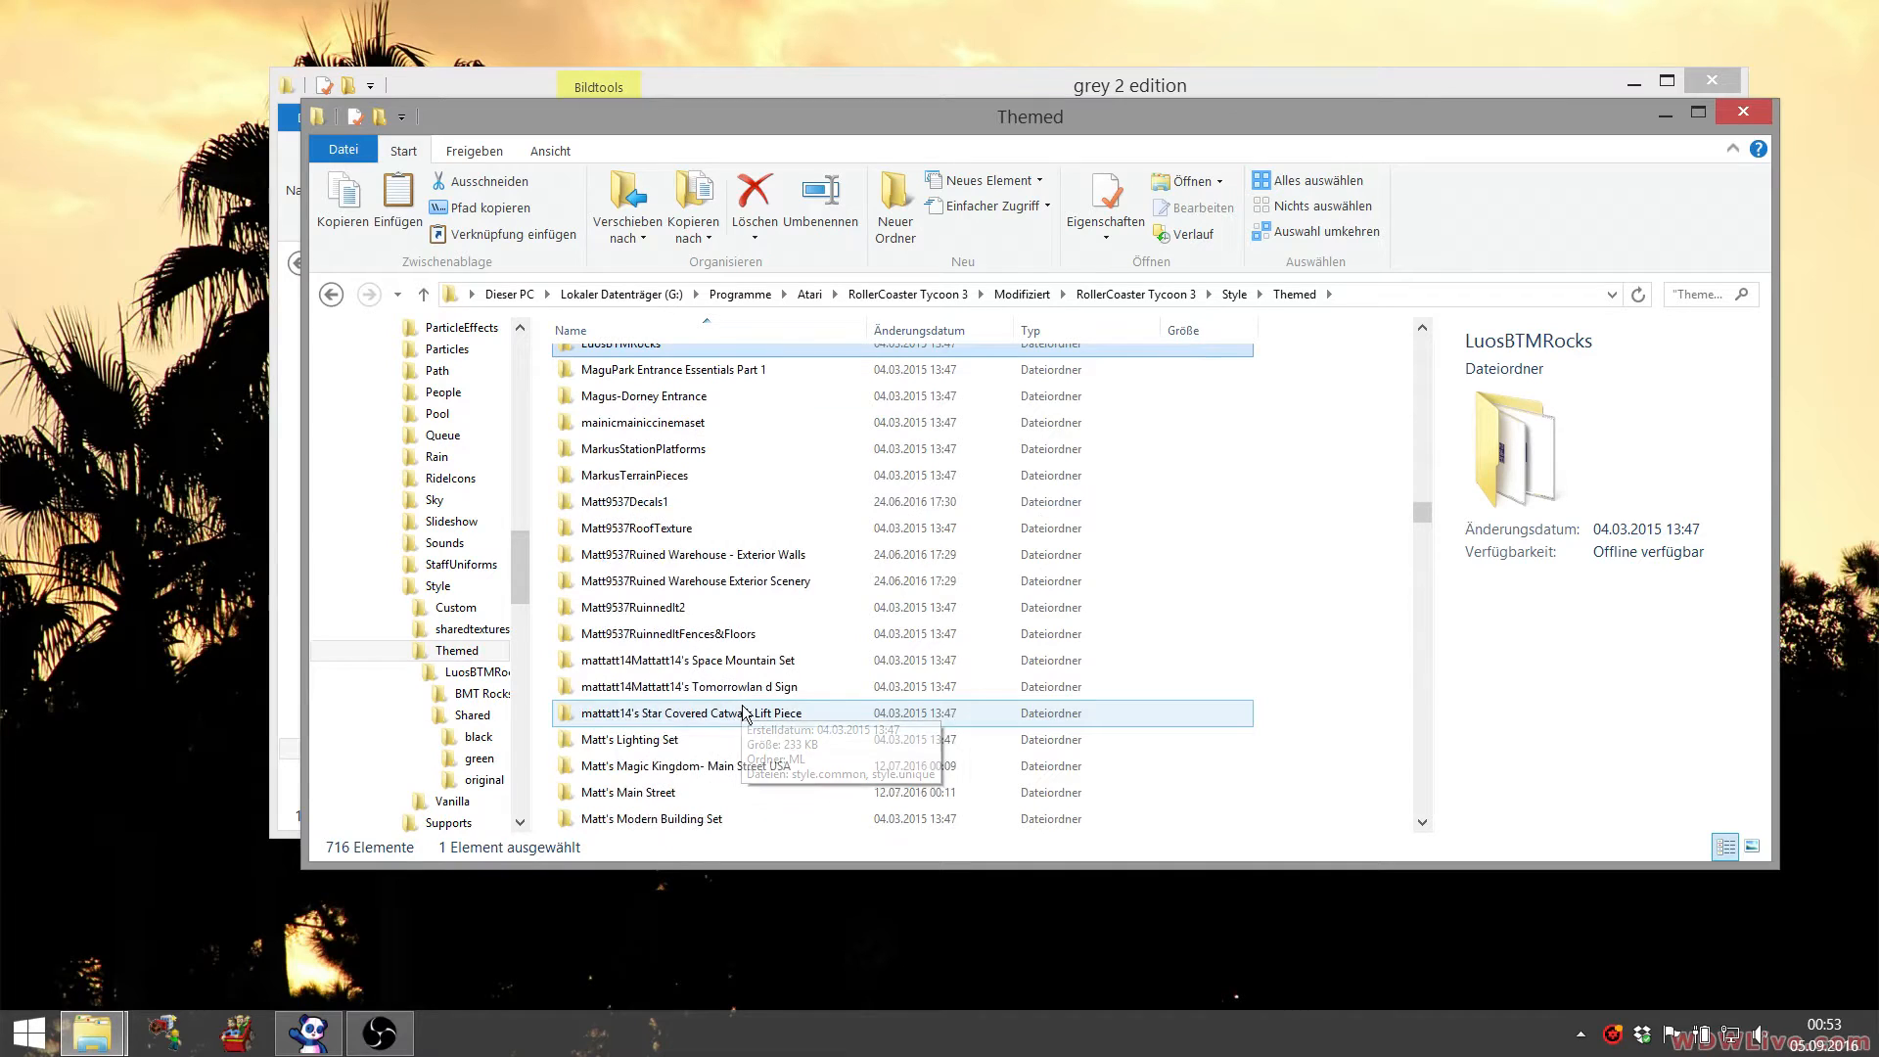
pyautogui.scroll(1, 743, 712)
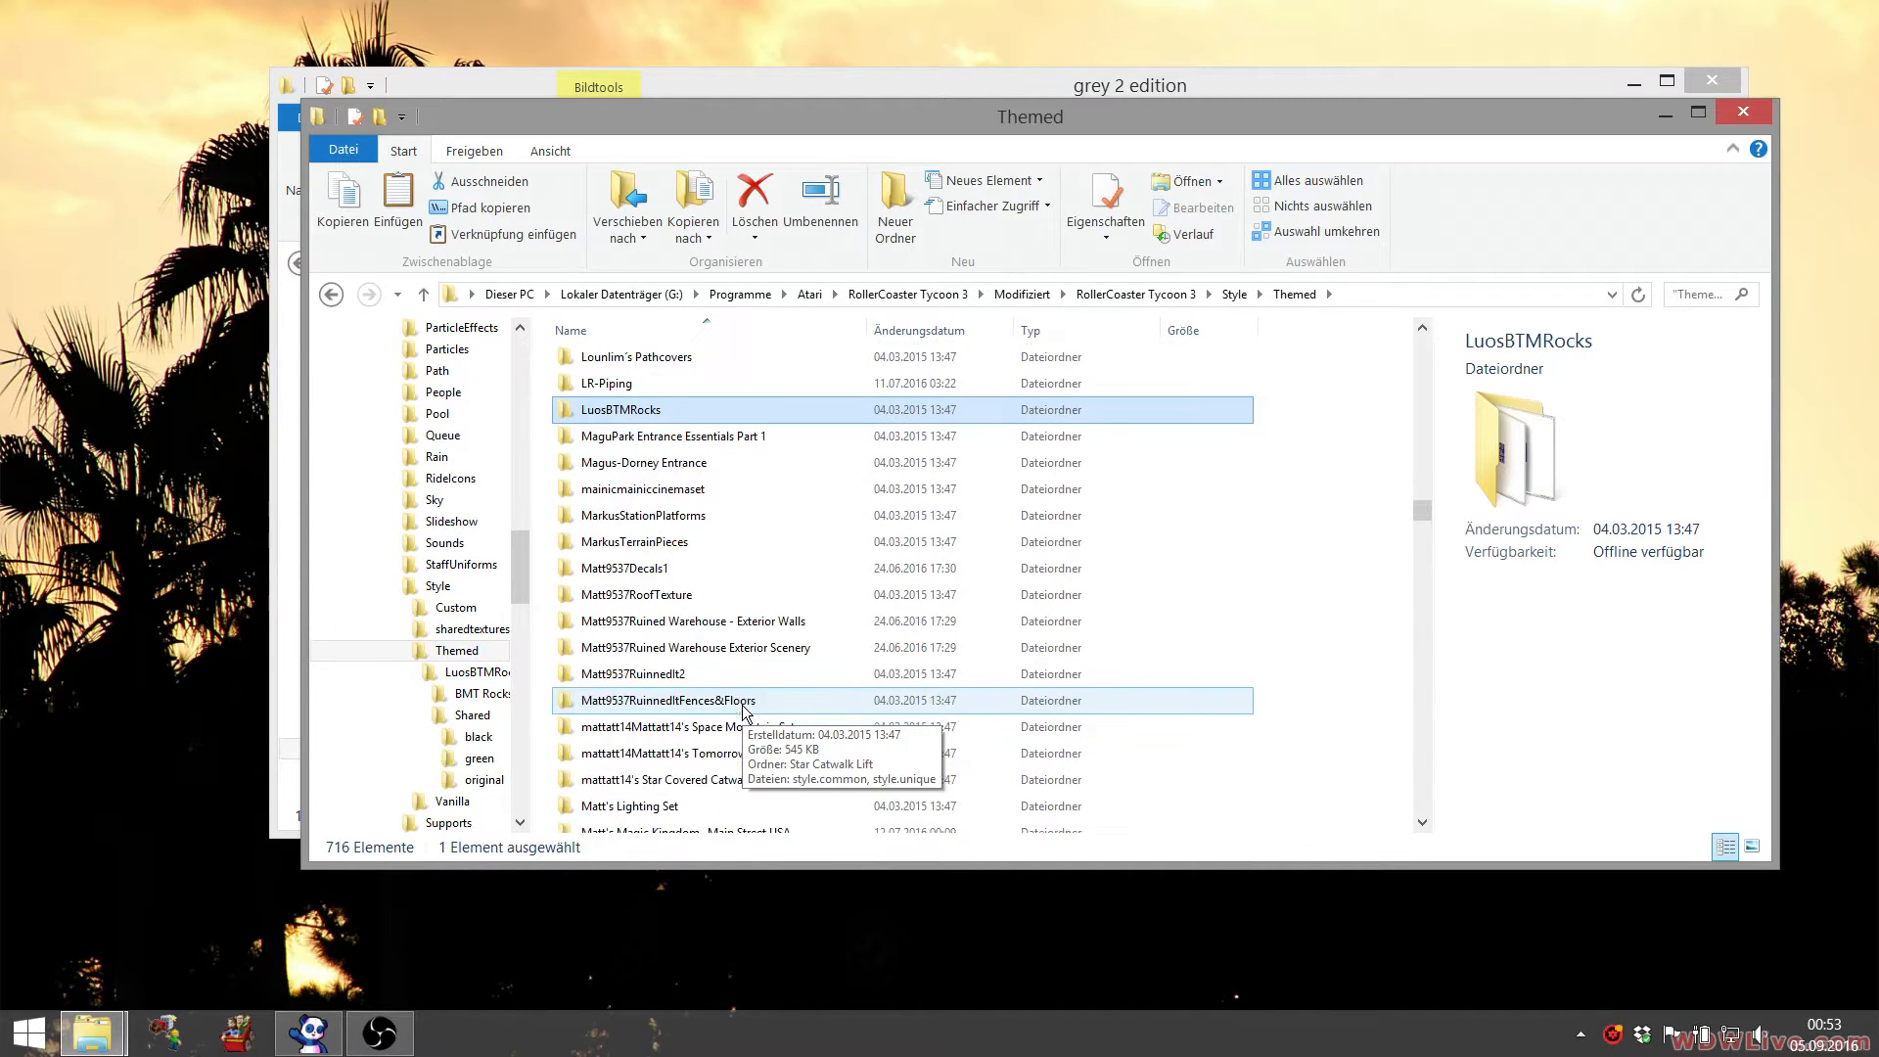
# - Open the LuosBTMRocks folder and its Shared subfolder to view the set's texture files
pyautogui.doubleClick(634, 419)
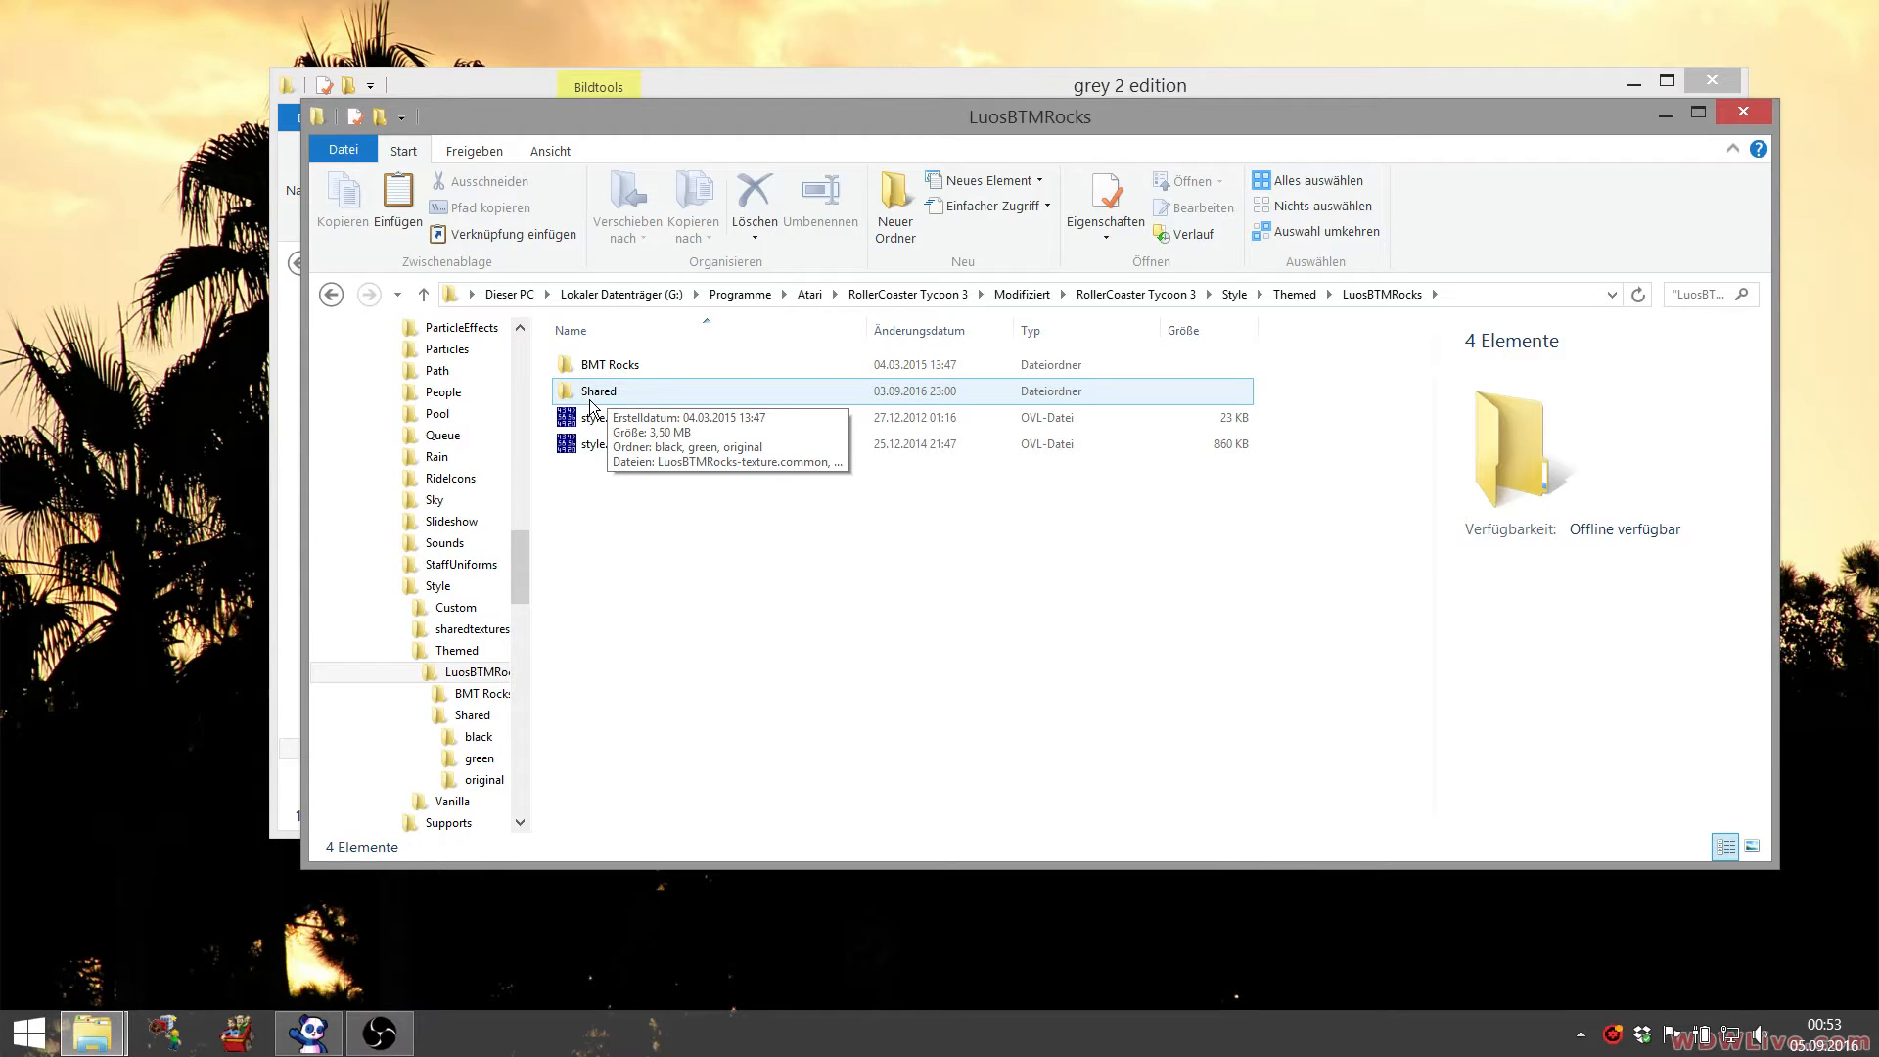
pyautogui.click(599, 394)
pyautogui.doubleClick(667, 396)
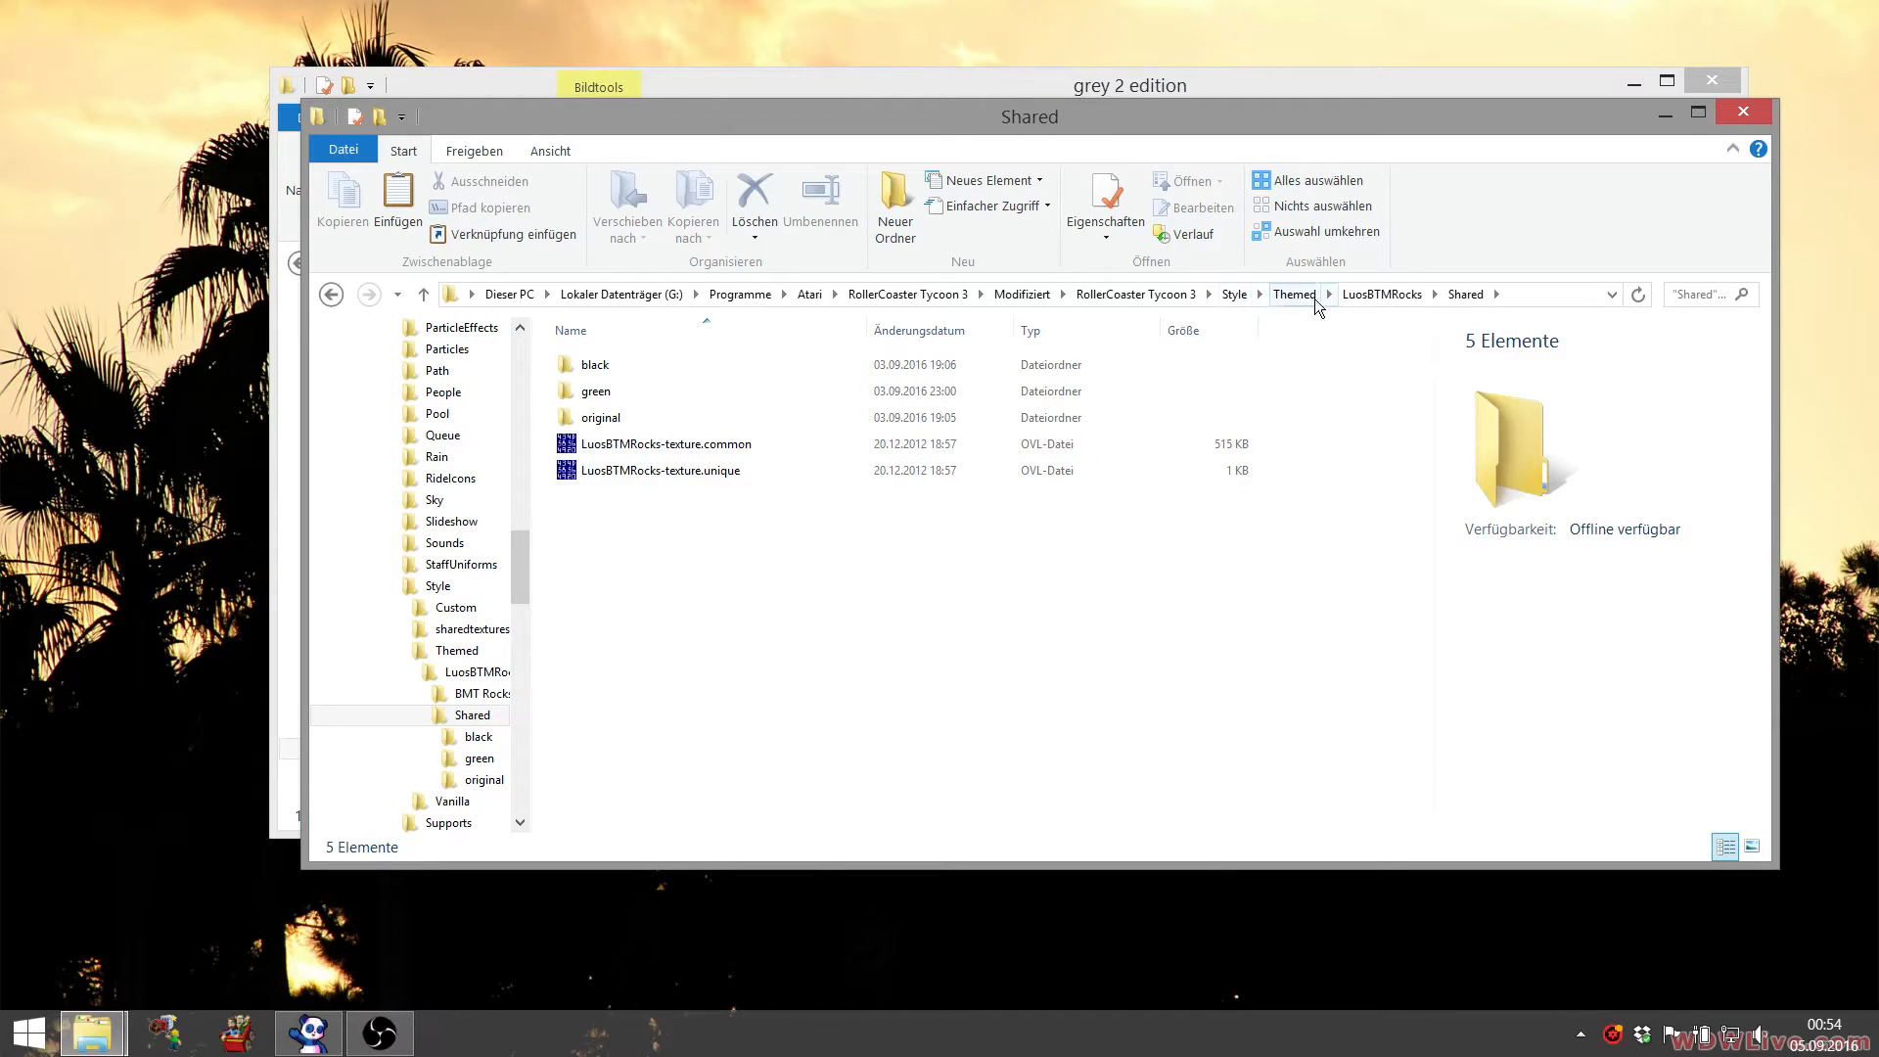
# - Copy the LuosBTMRocks folder from the Themed folder into the grey 2 edition folder
pyautogui.click(1284, 296)
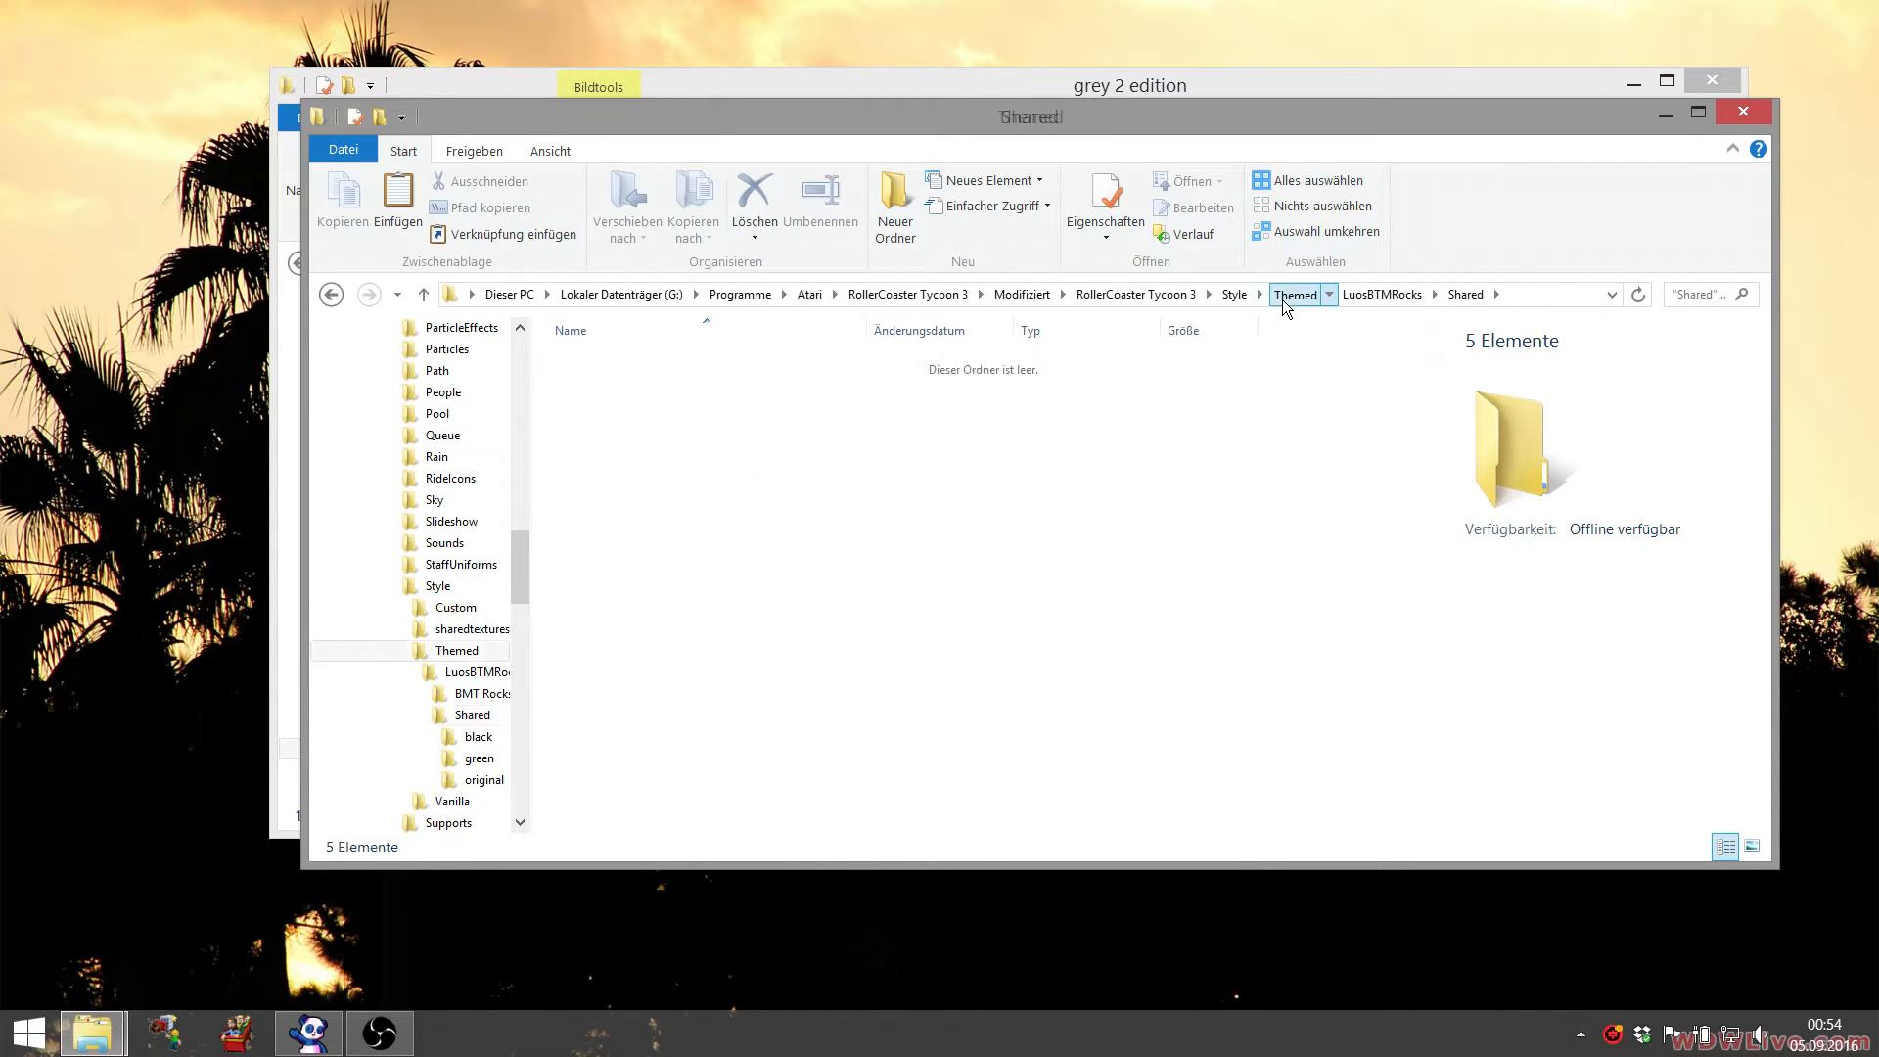
pyautogui.rightClick(601, 818)
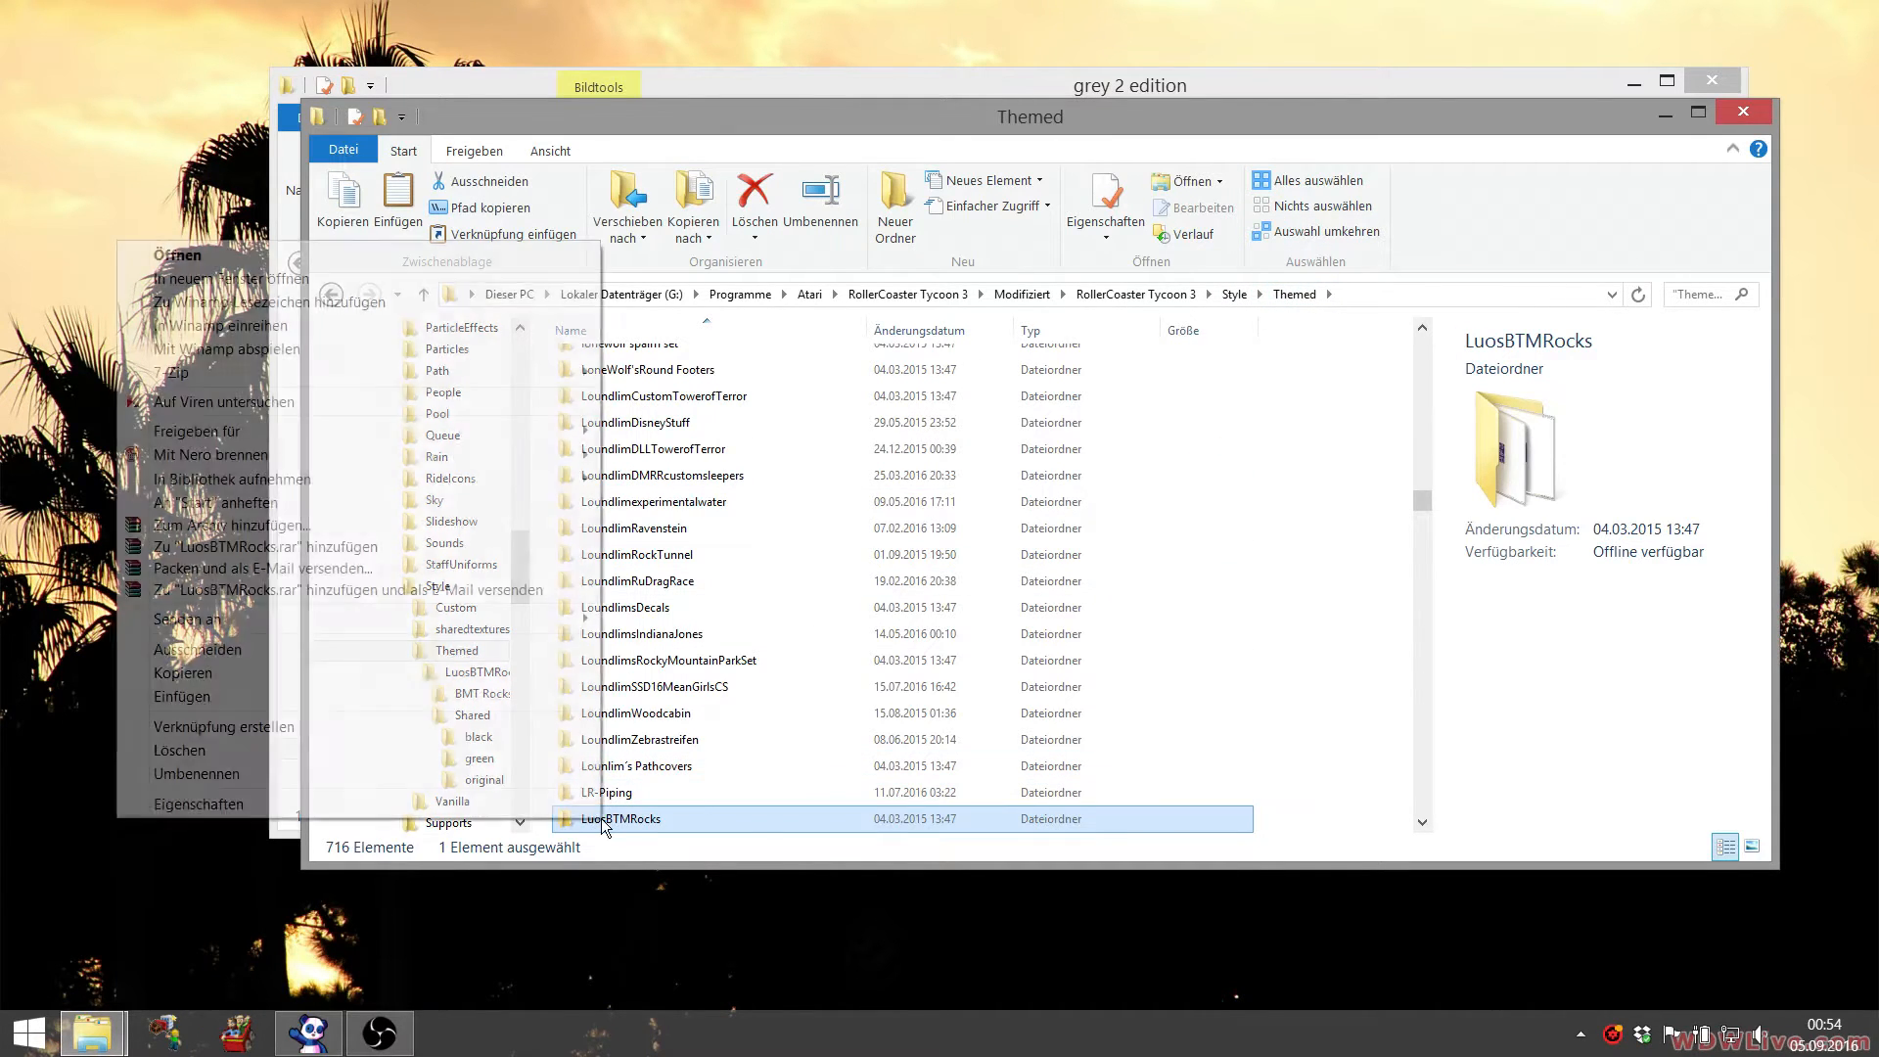
pyautogui.click(279, 675)
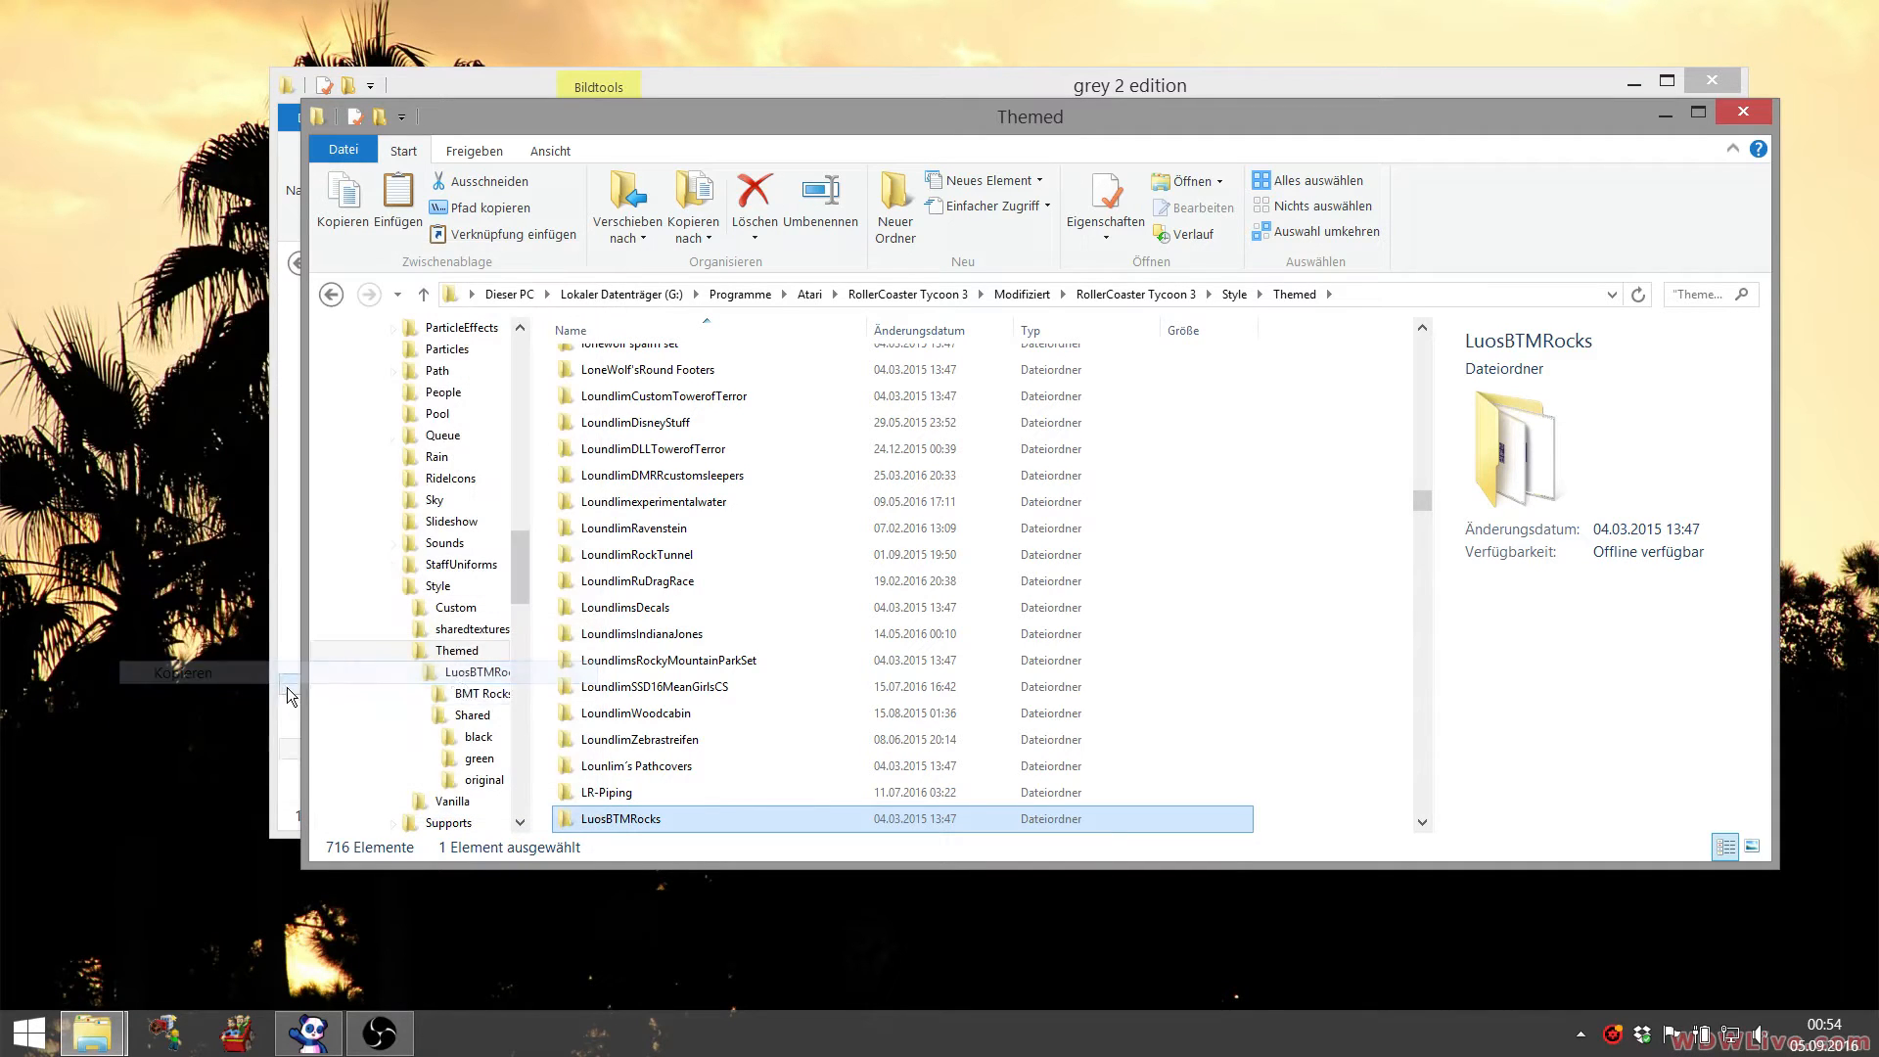
pyautogui.click(1668, 117)
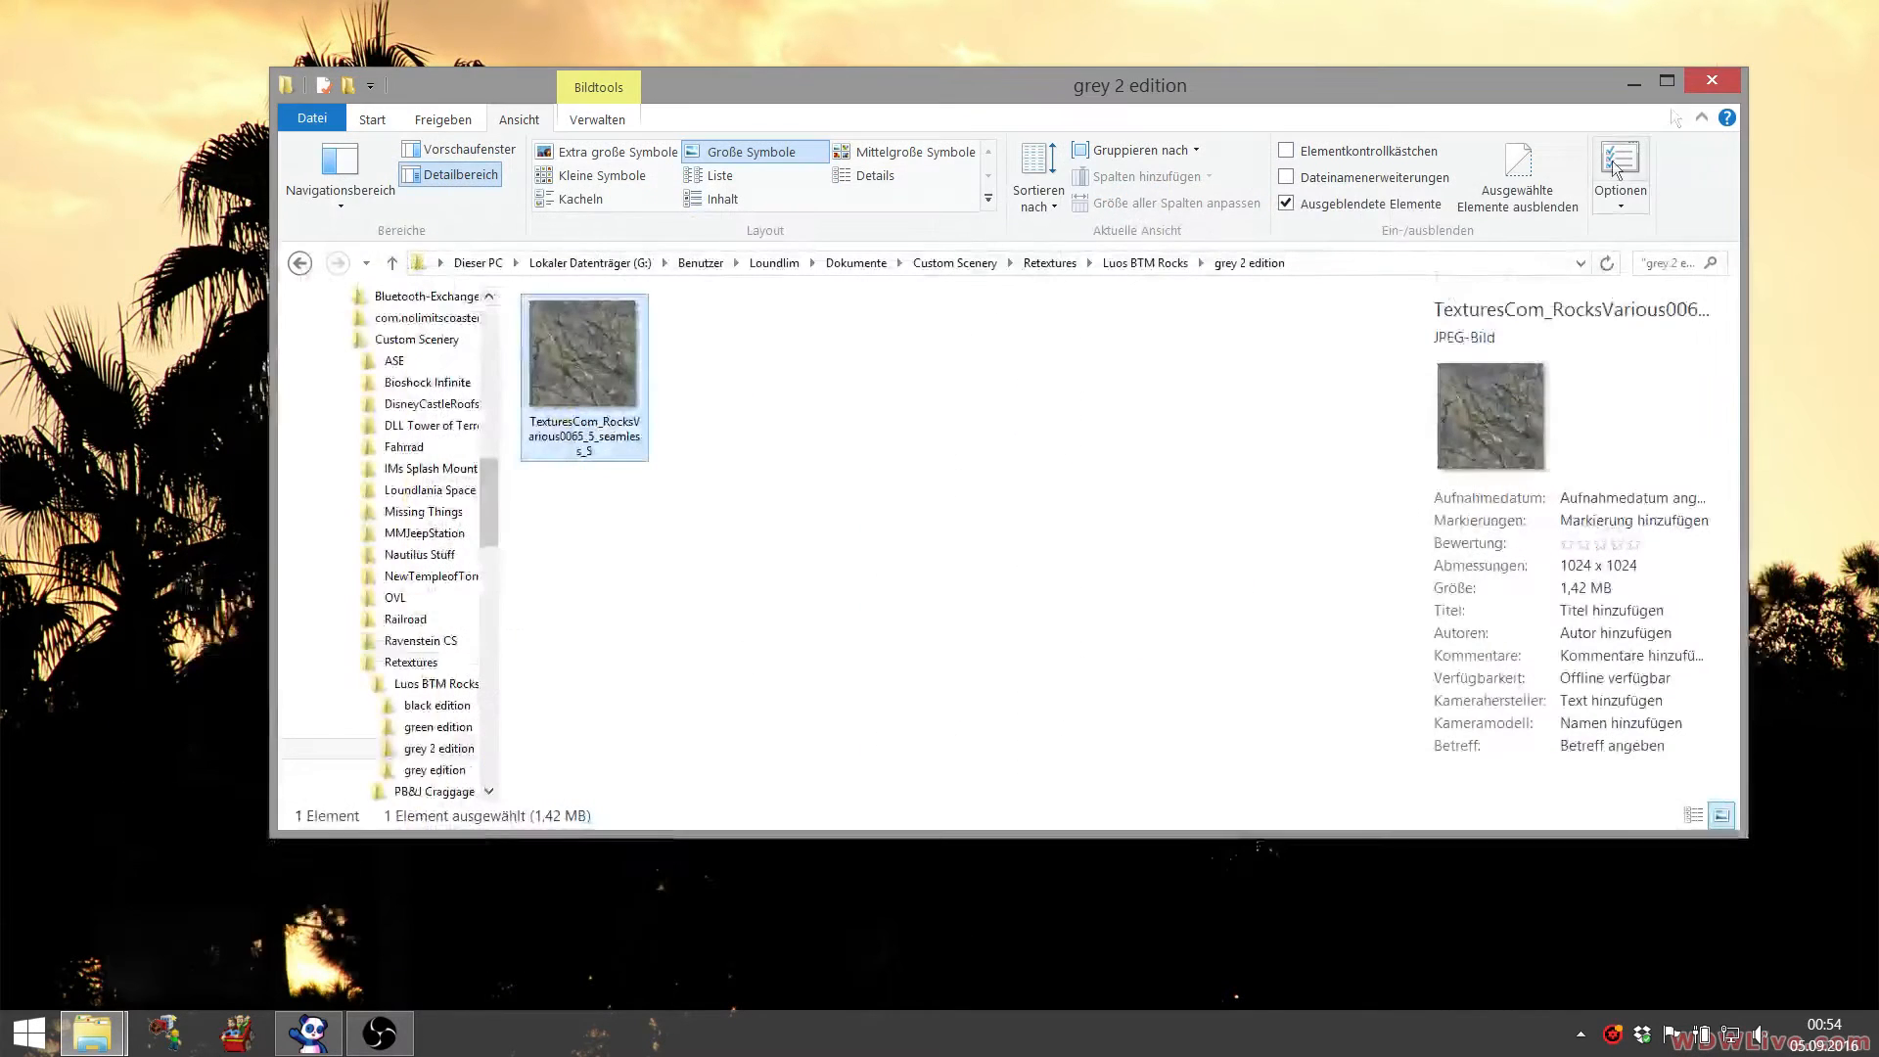
pyautogui.rightClick(920, 537)
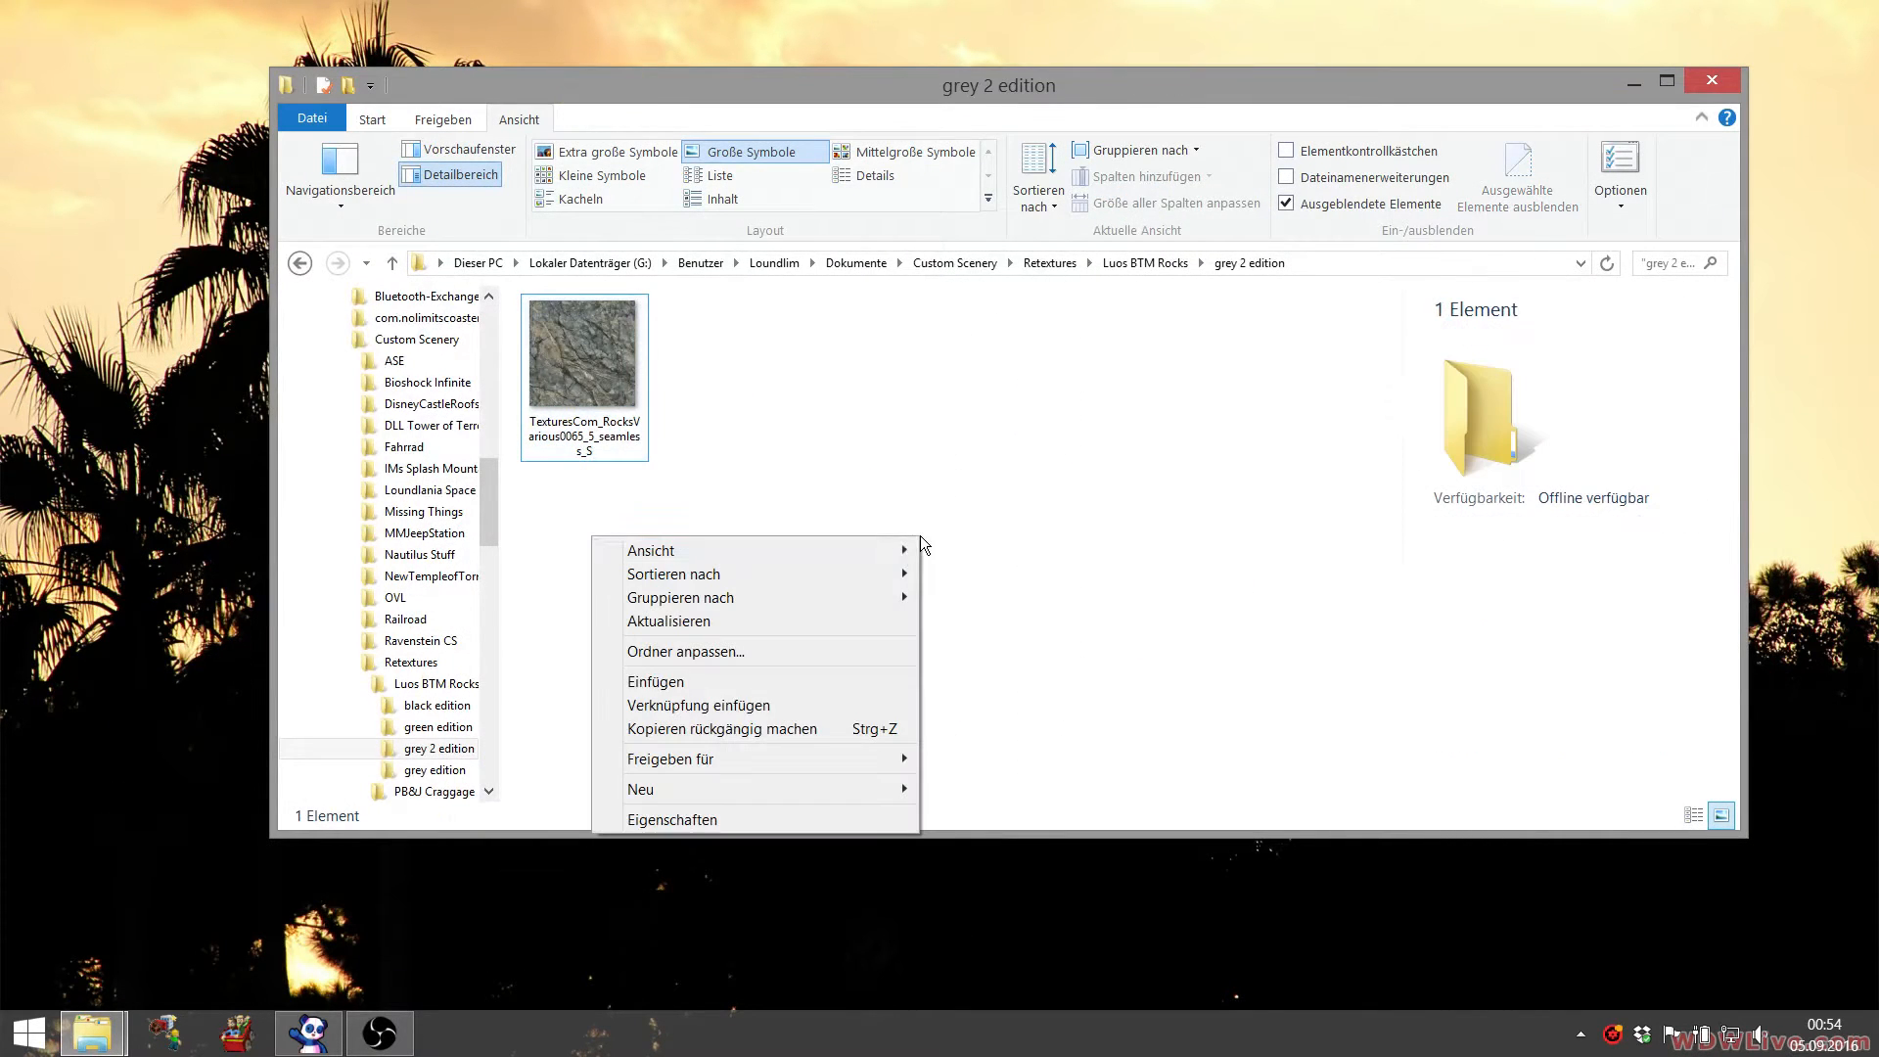
pyautogui.click(734, 684)
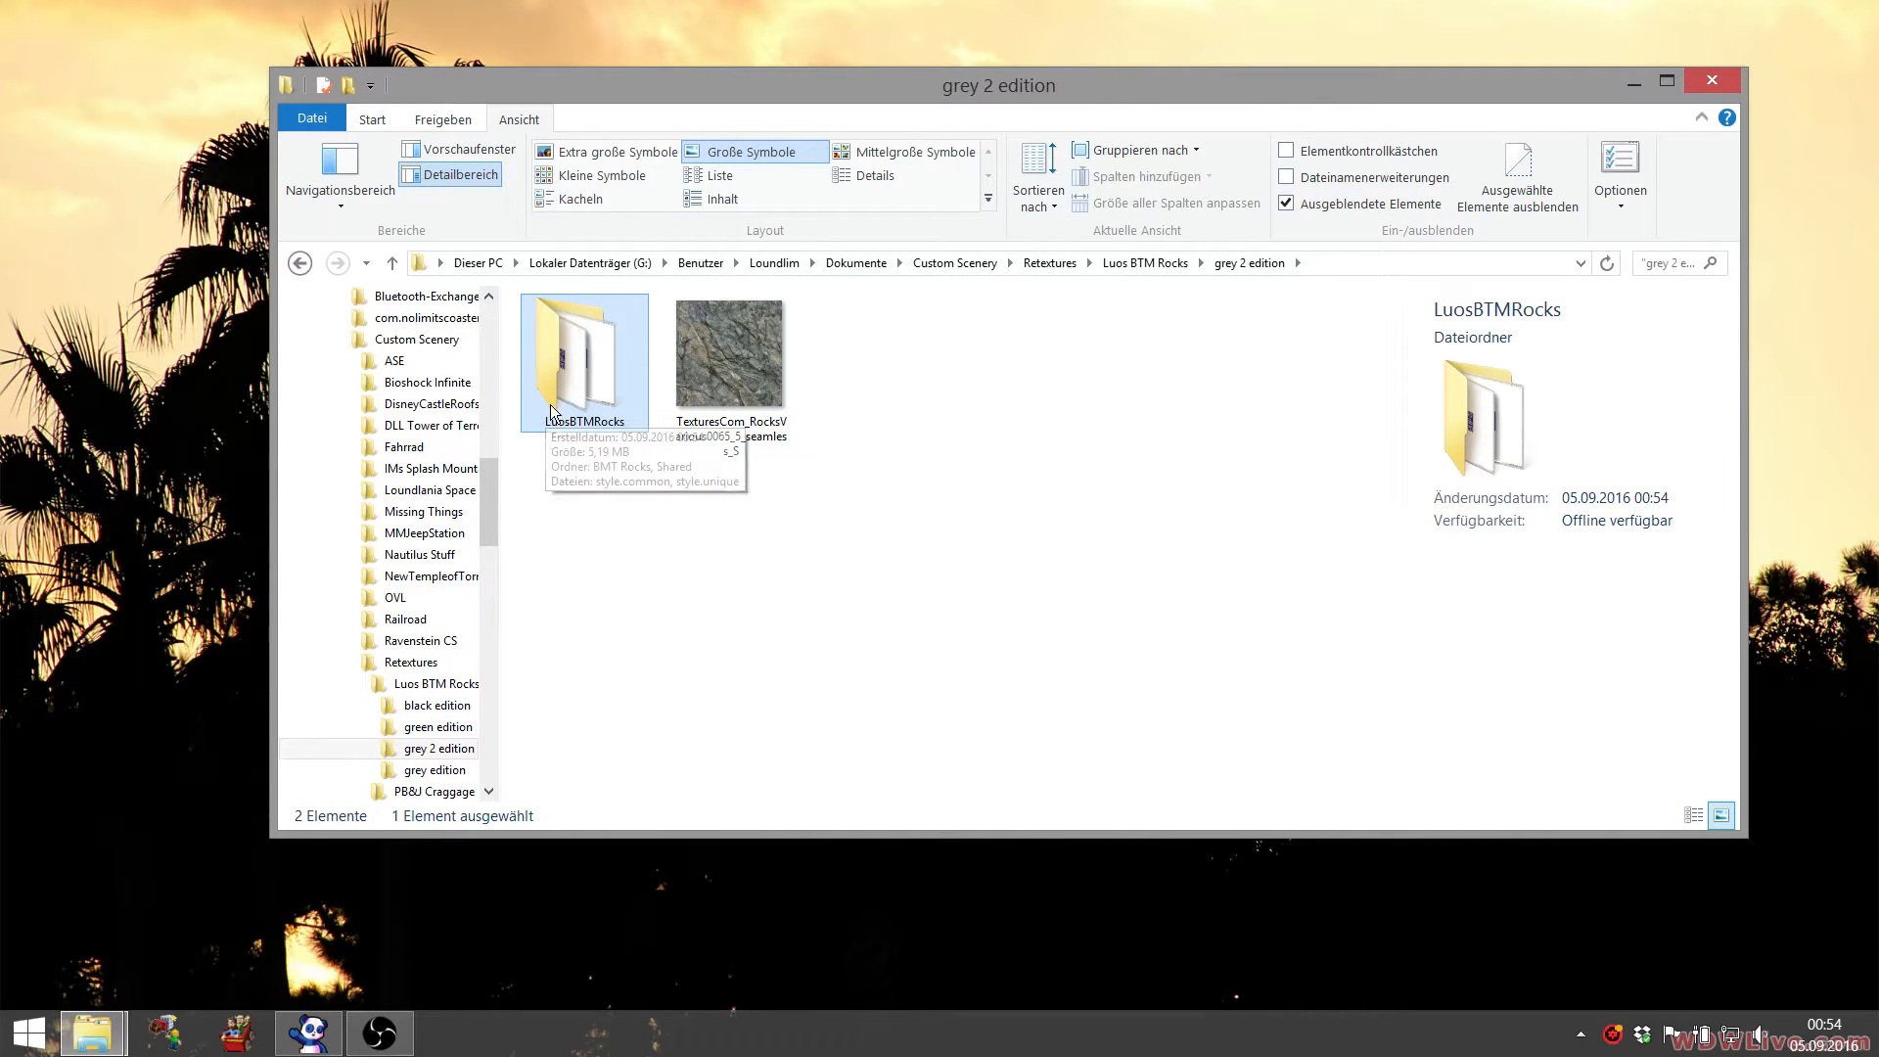
# - Switch to CTR_Creator, start its recovery of lost MODXML data from Model.ovl, and browse to the grey 2 edition folder on drive G
pyautogui.click(238, 1047)
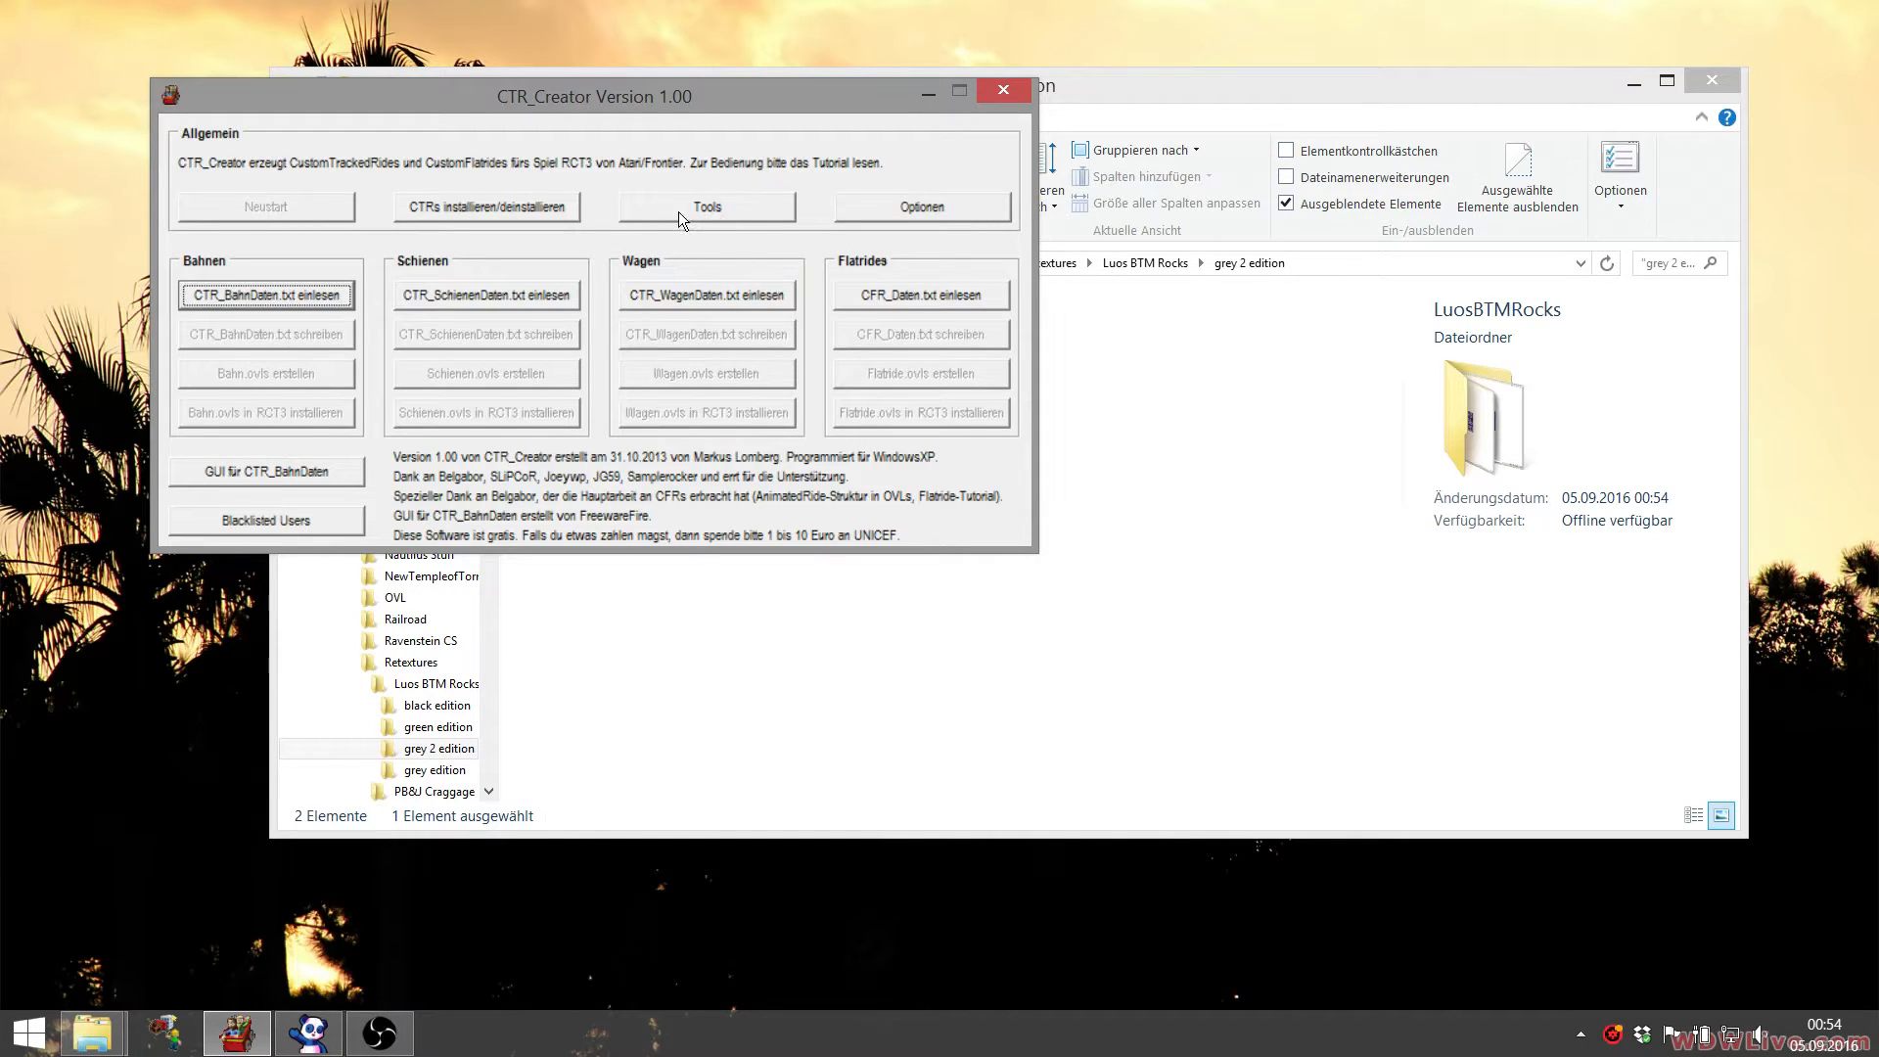
pyautogui.click(709, 213)
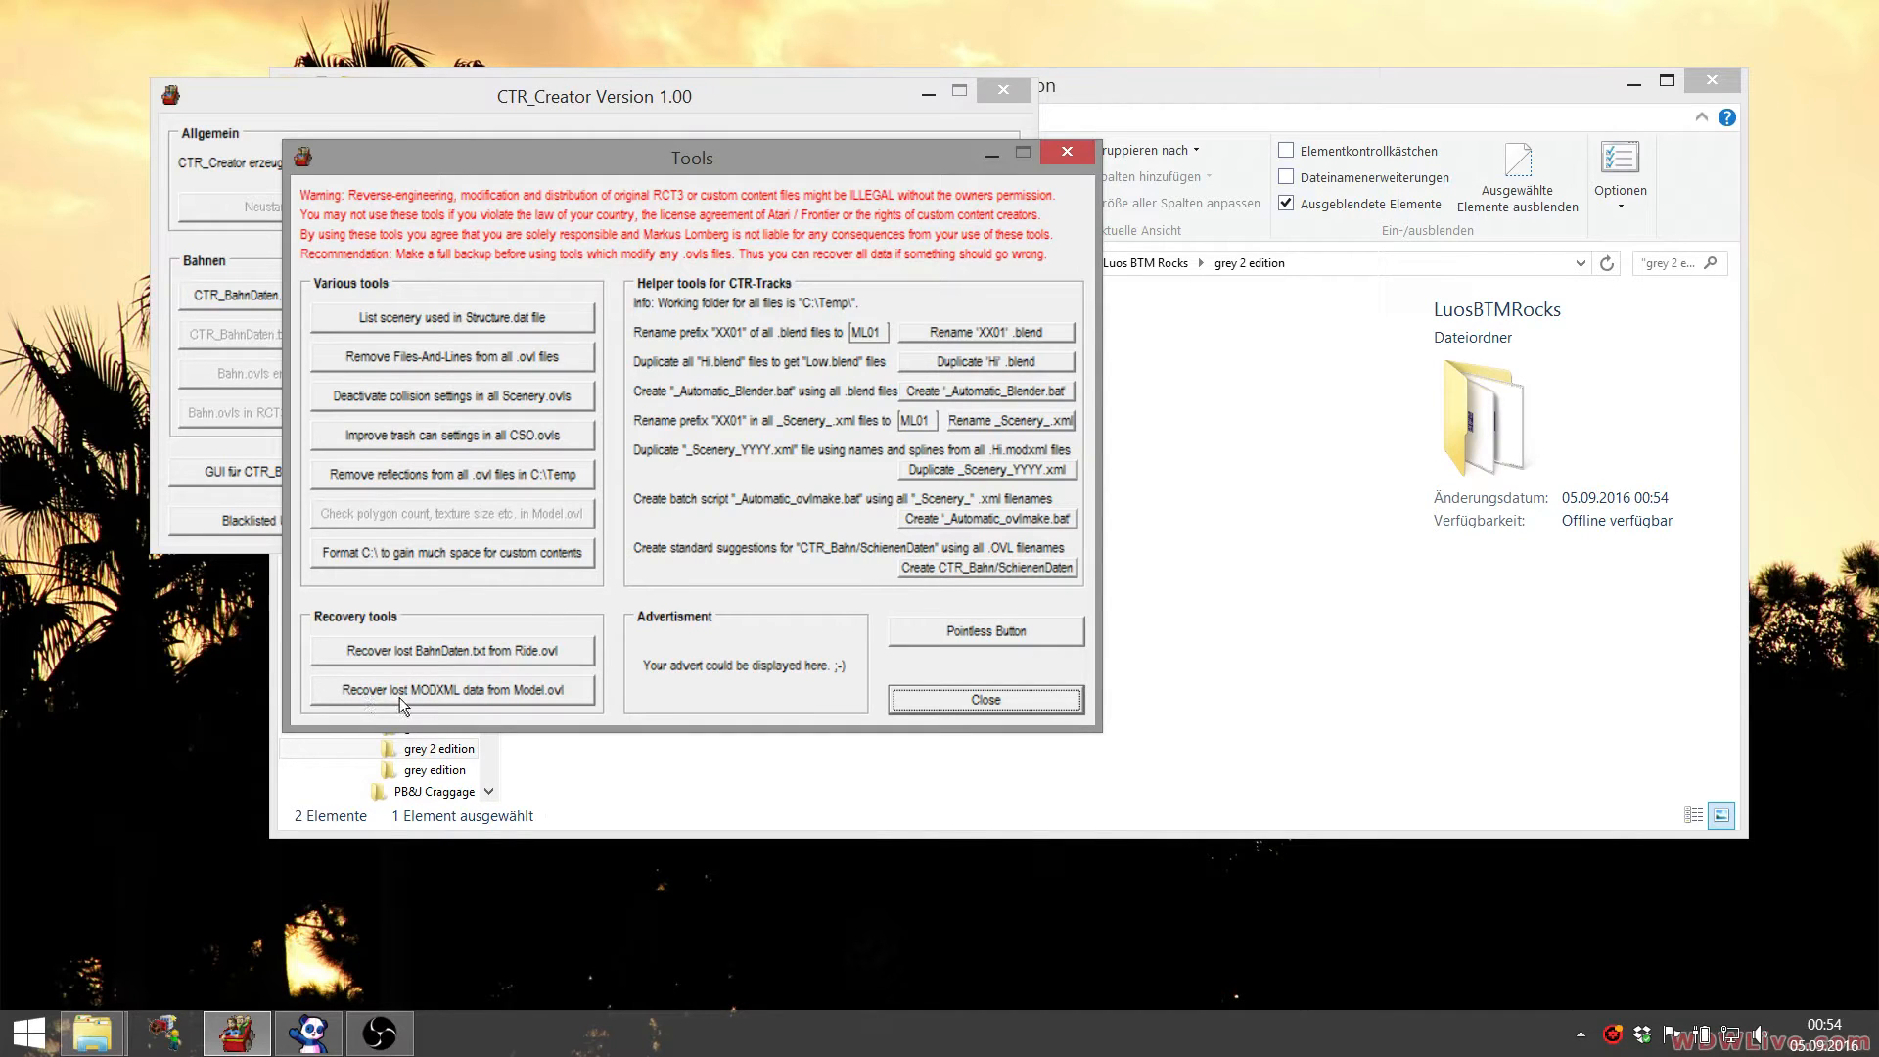
pyautogui.click(450, 690)
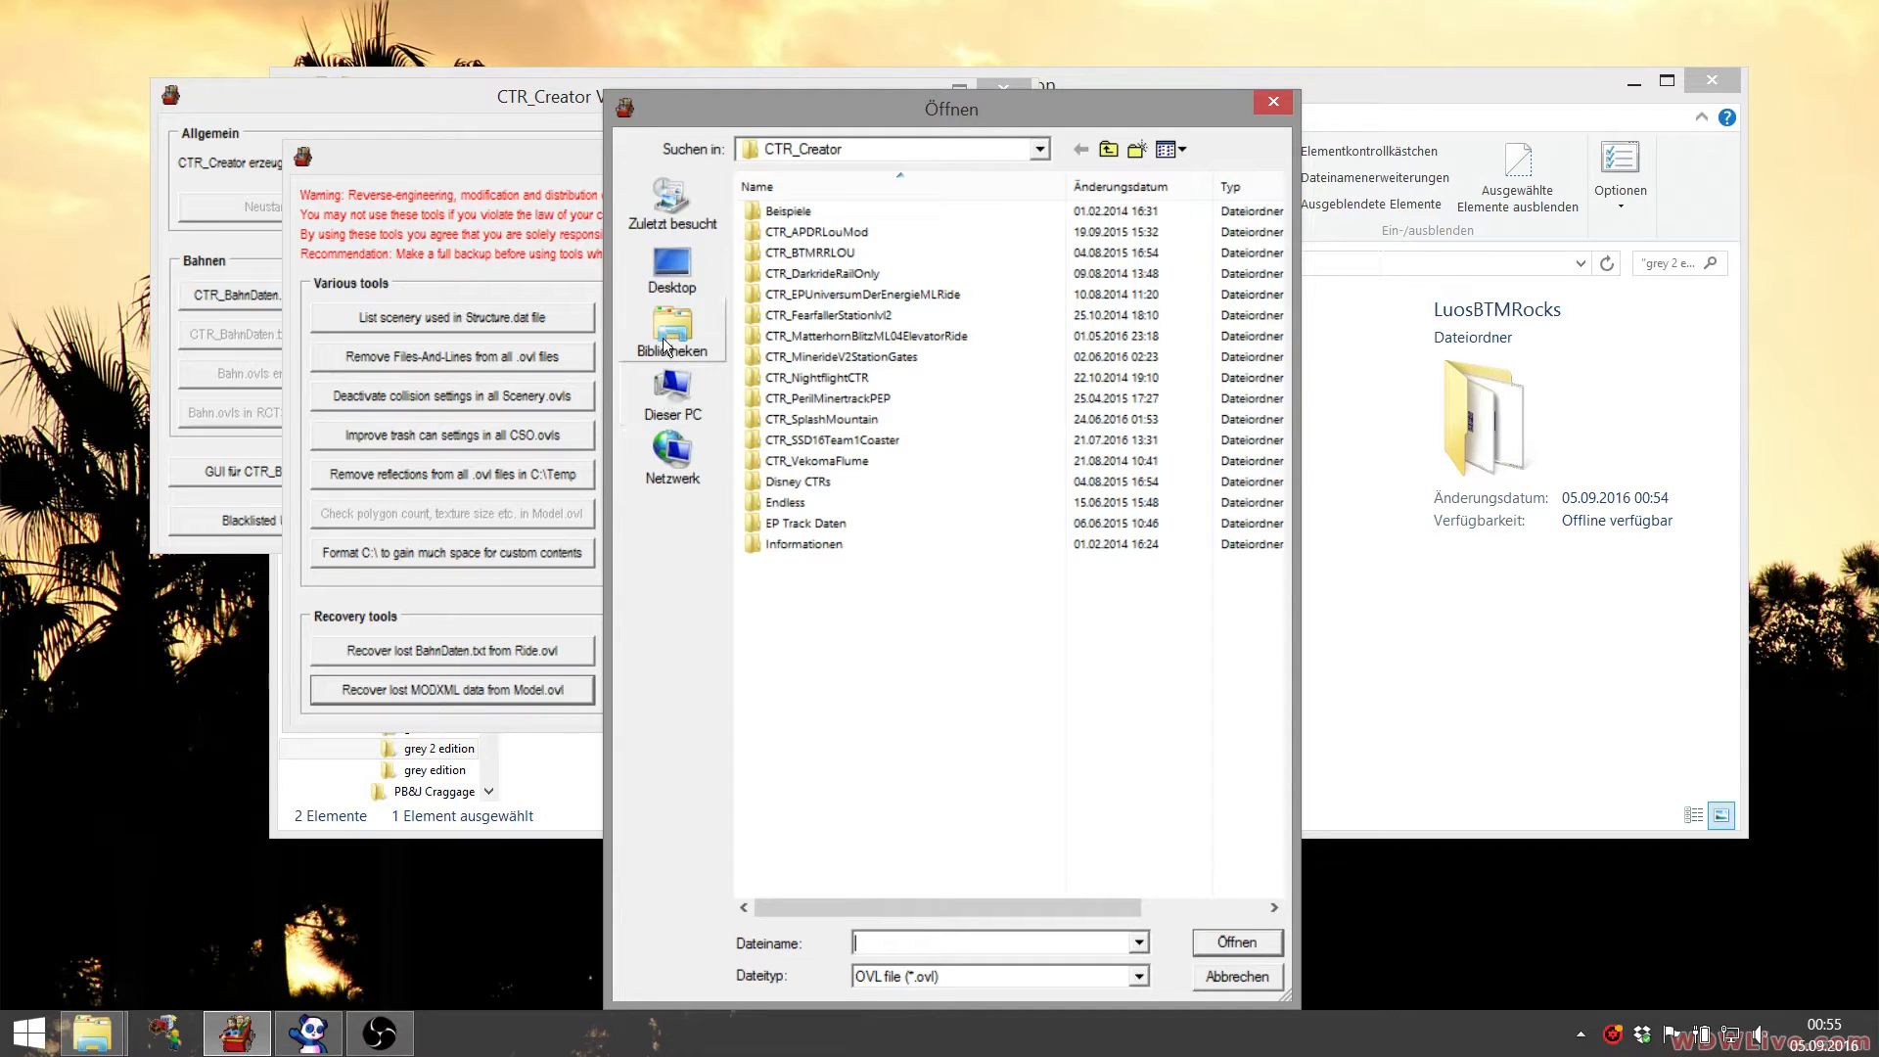
pyautogui.click(671, 266)
pyautogui.click(672, 393)
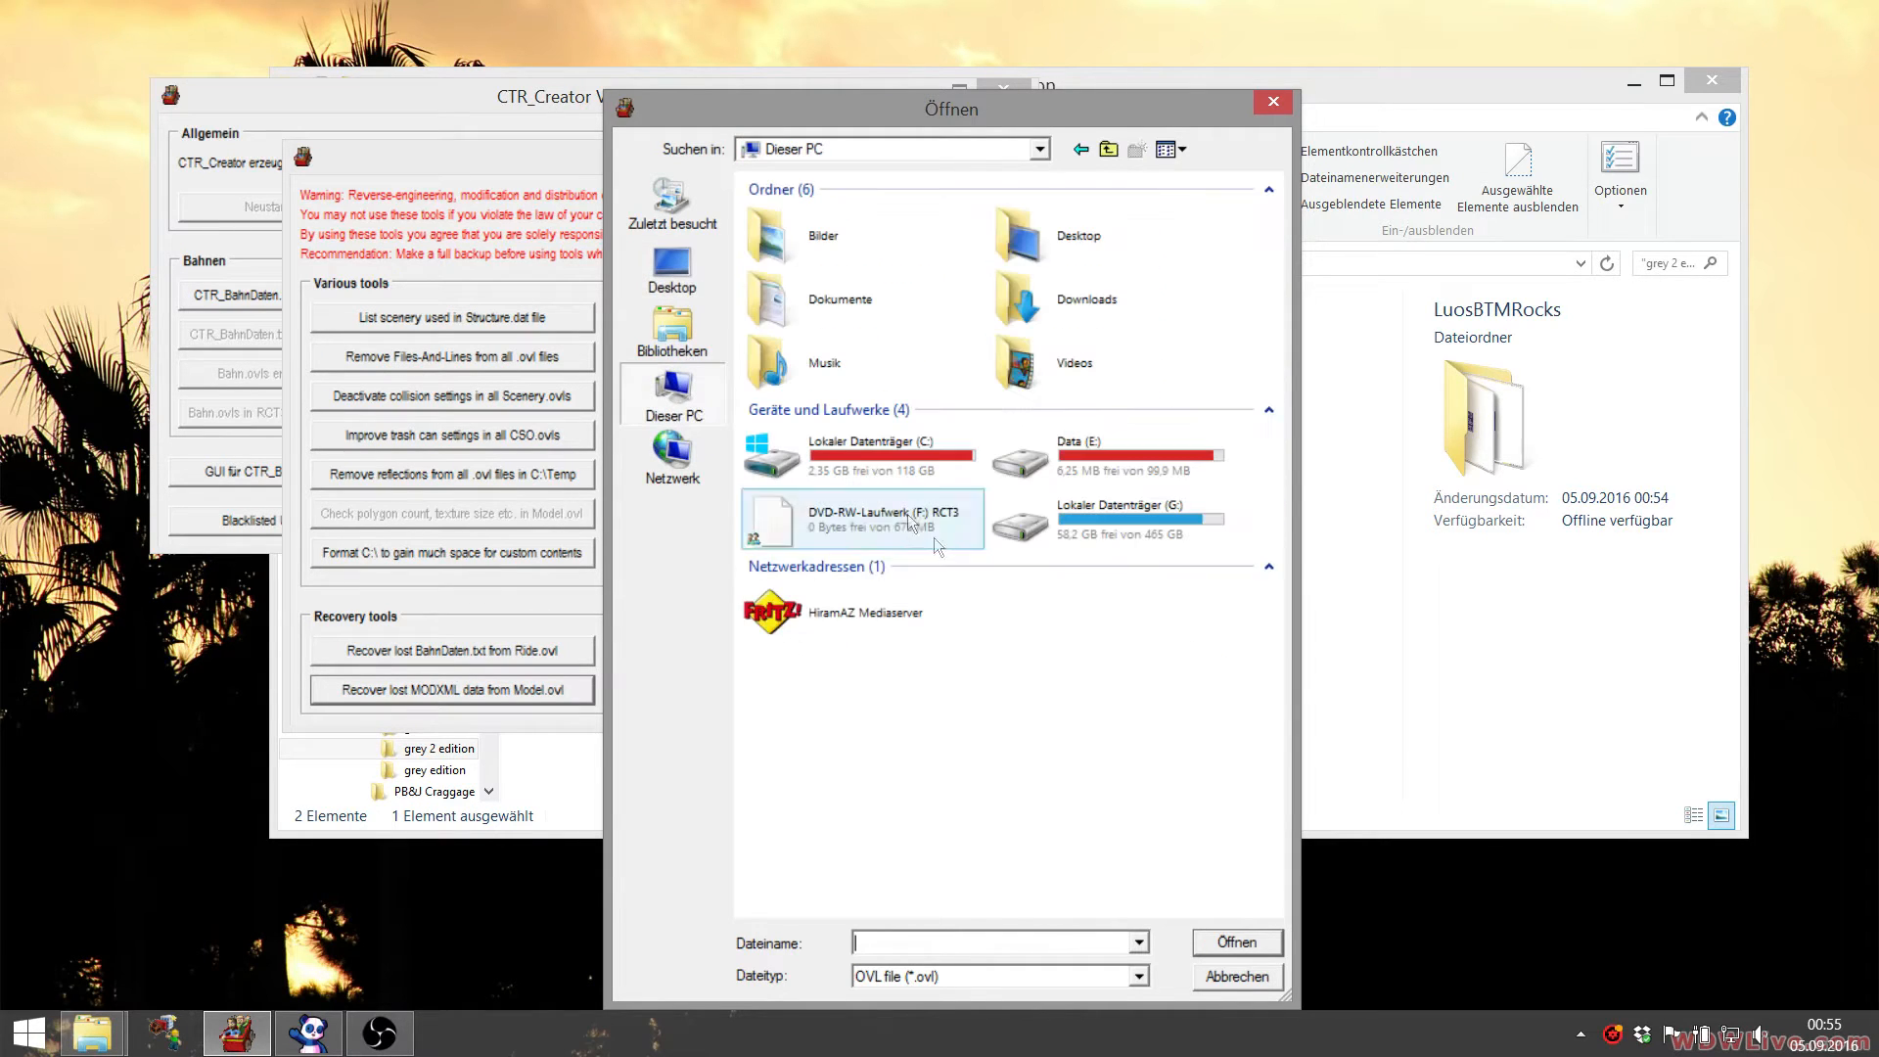
pyautogui.click(1063, 533)
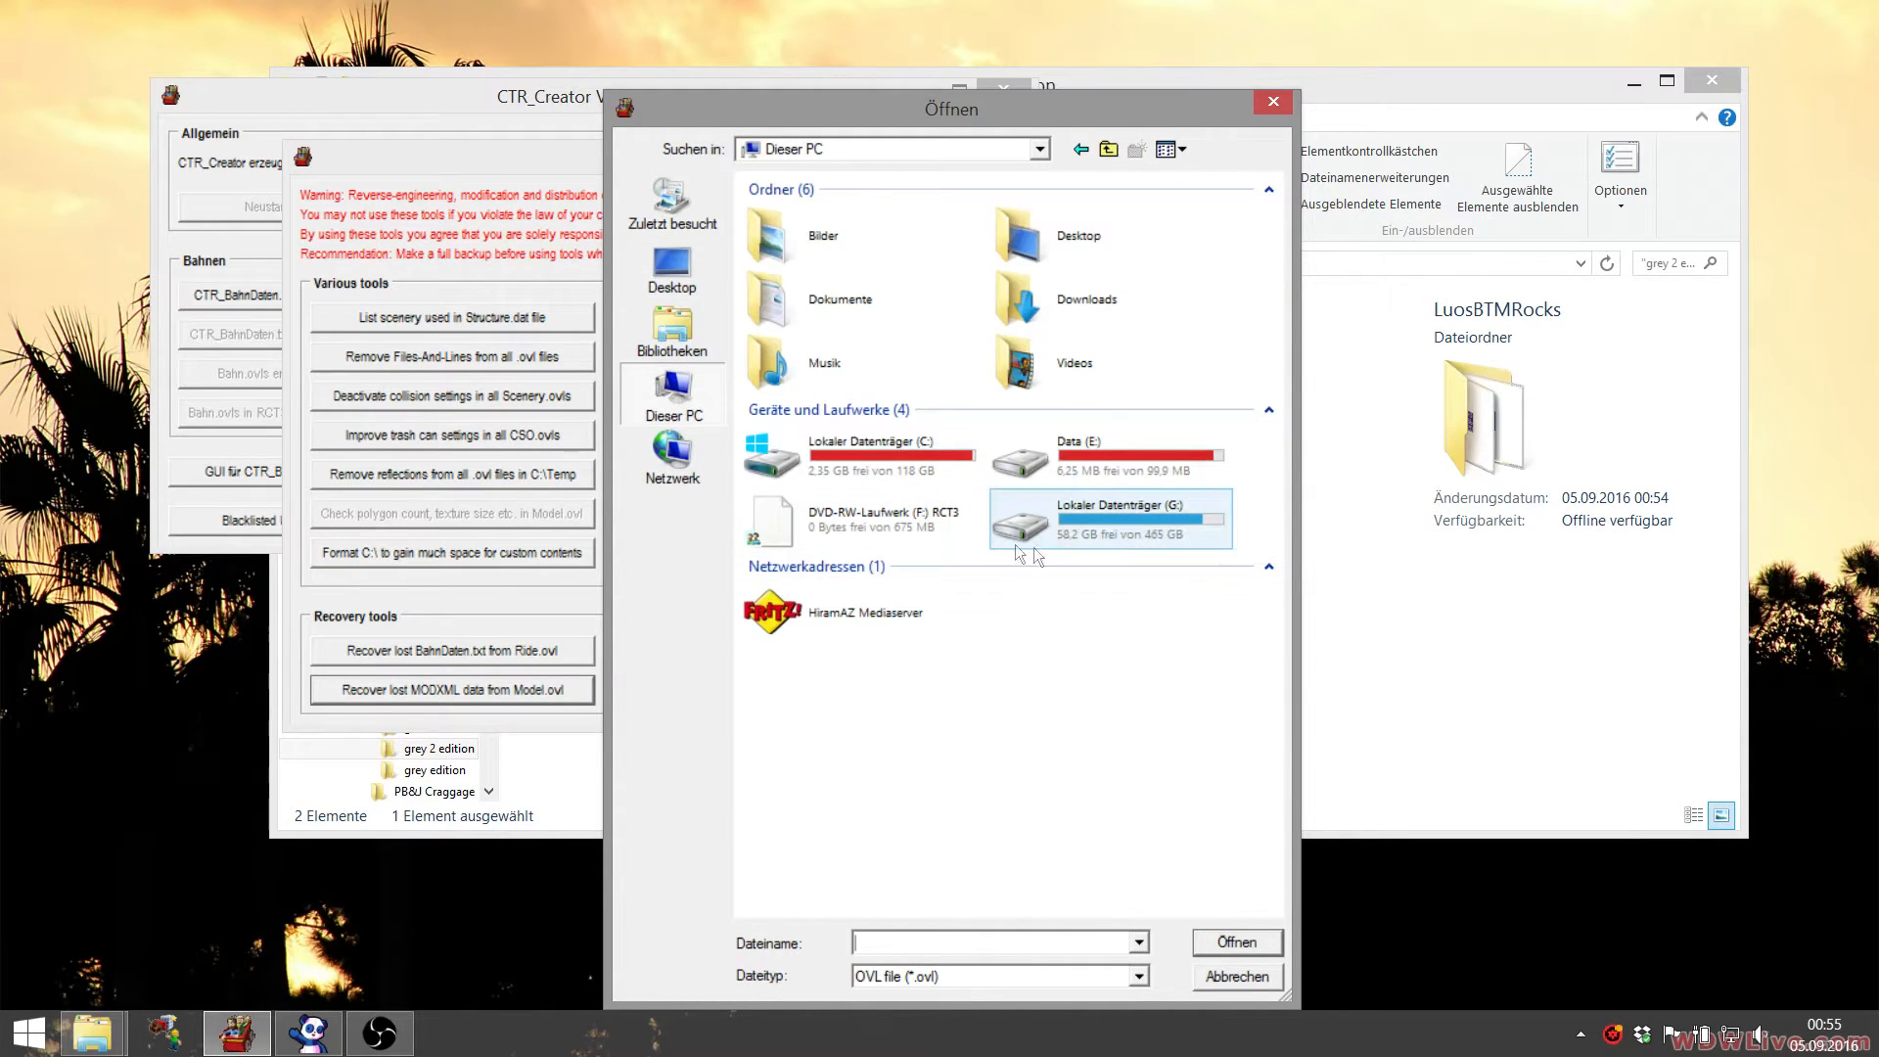
pyautogui.doubleClick(1108, 530)
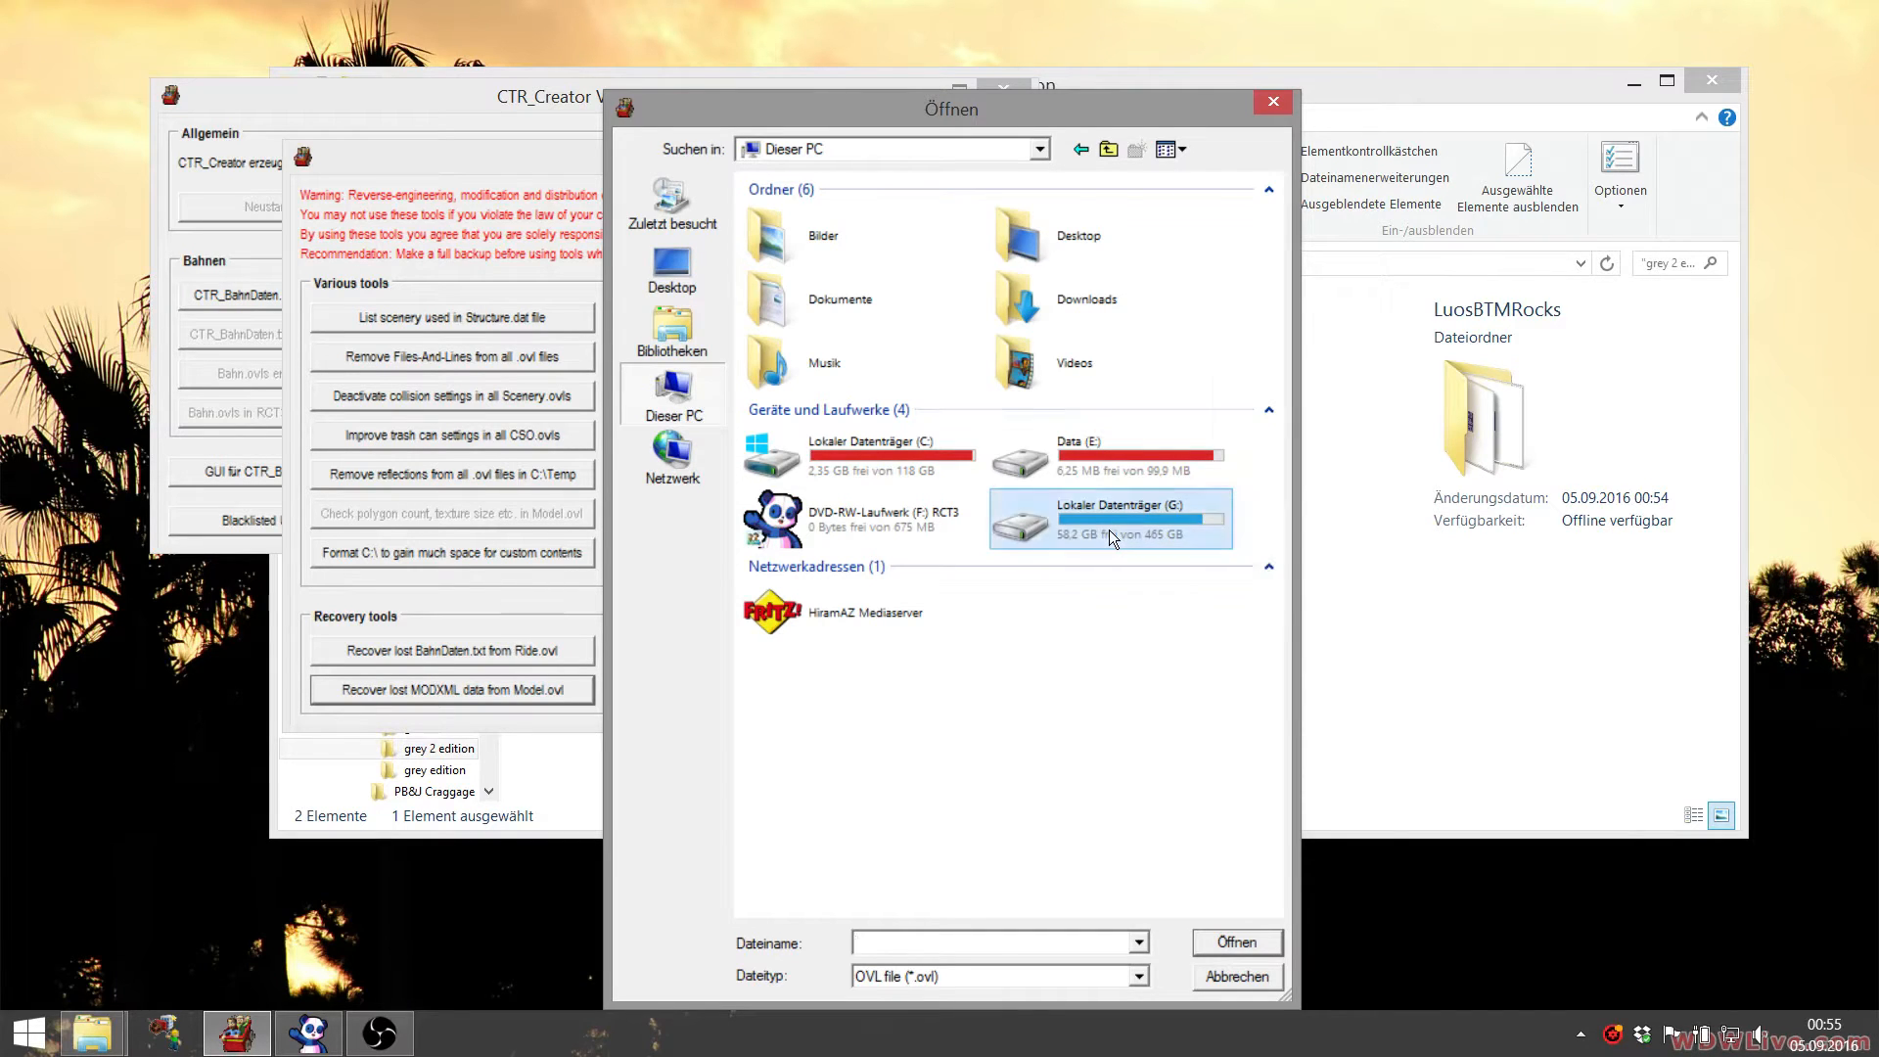
pyautogui.doubleClick(812, 214)
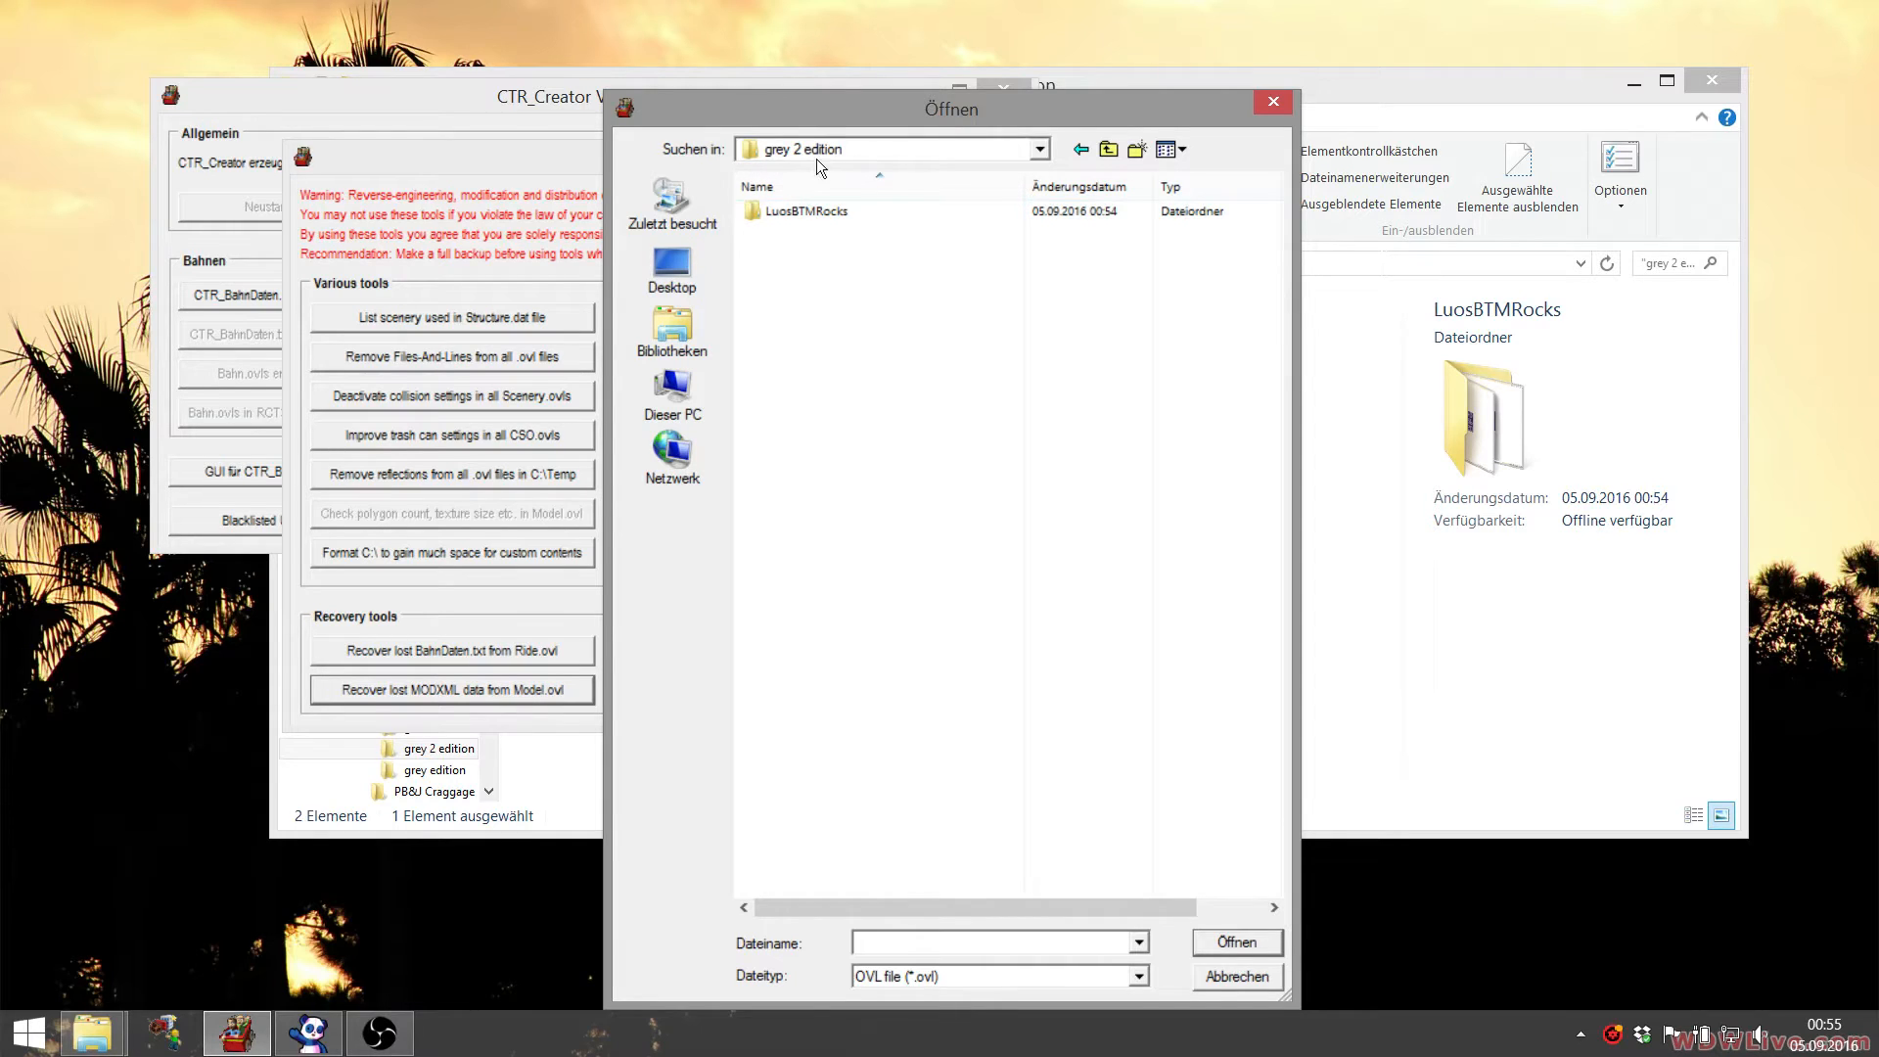
# - Compare the grey 2 edition File Explorer window with the open file chooser, and minimise that window
pyautogui.moveTo(1393, 92); pyautogui.dragTo(1362, 144)
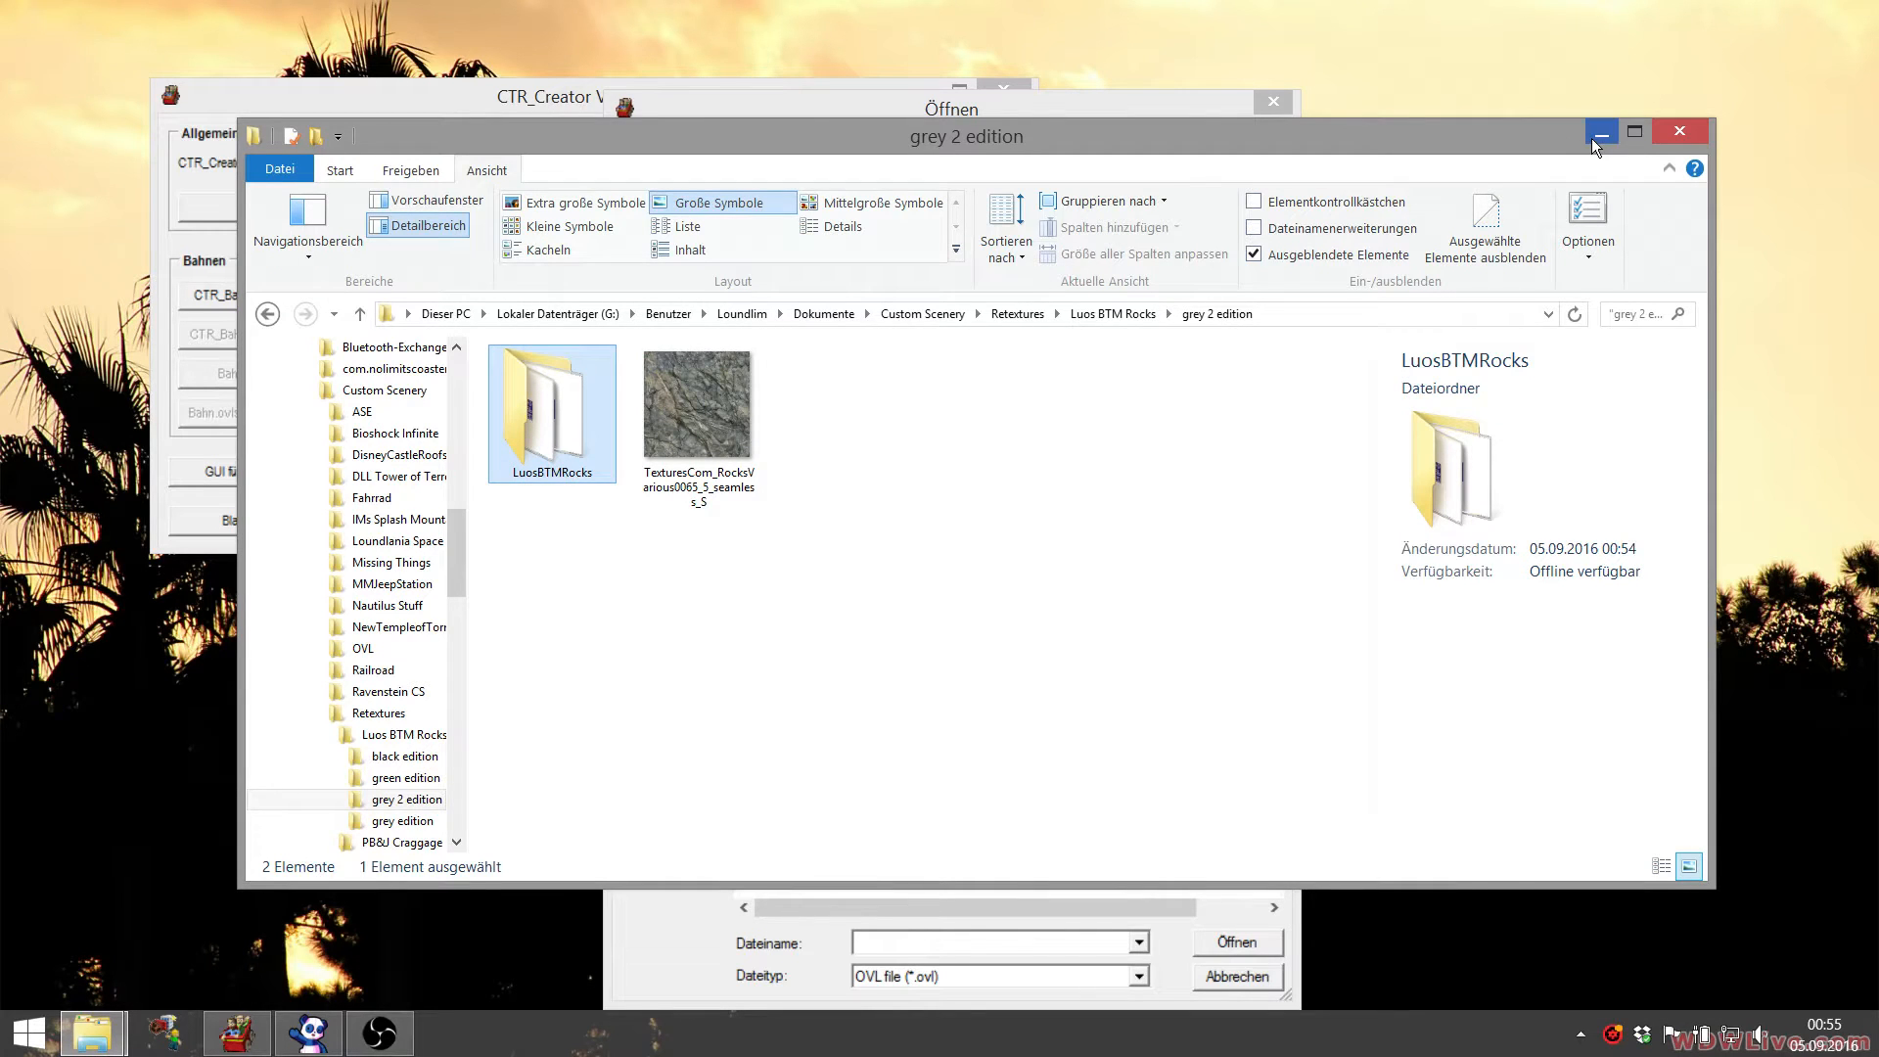
pyautogui.moveTo(1435, 140); pyautogui.dragTo(1452, 400)
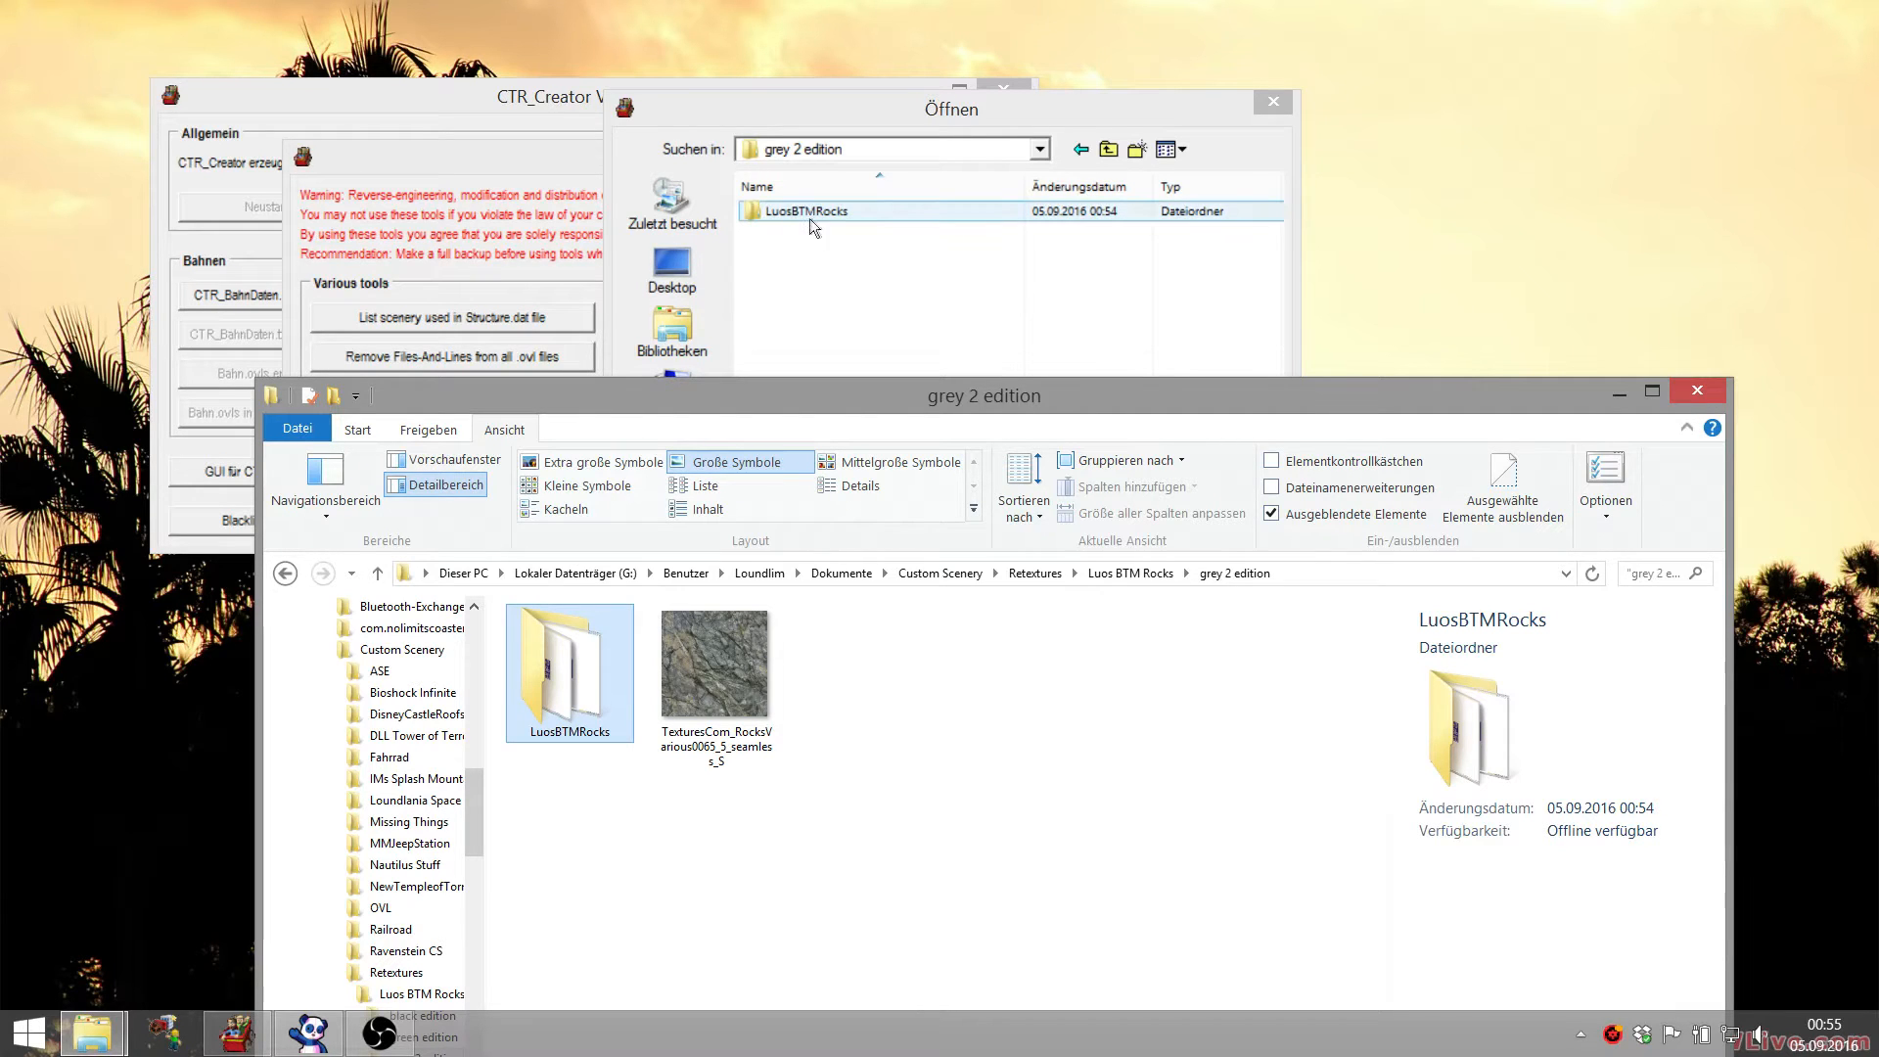
pyautogui.click(1619, 395)
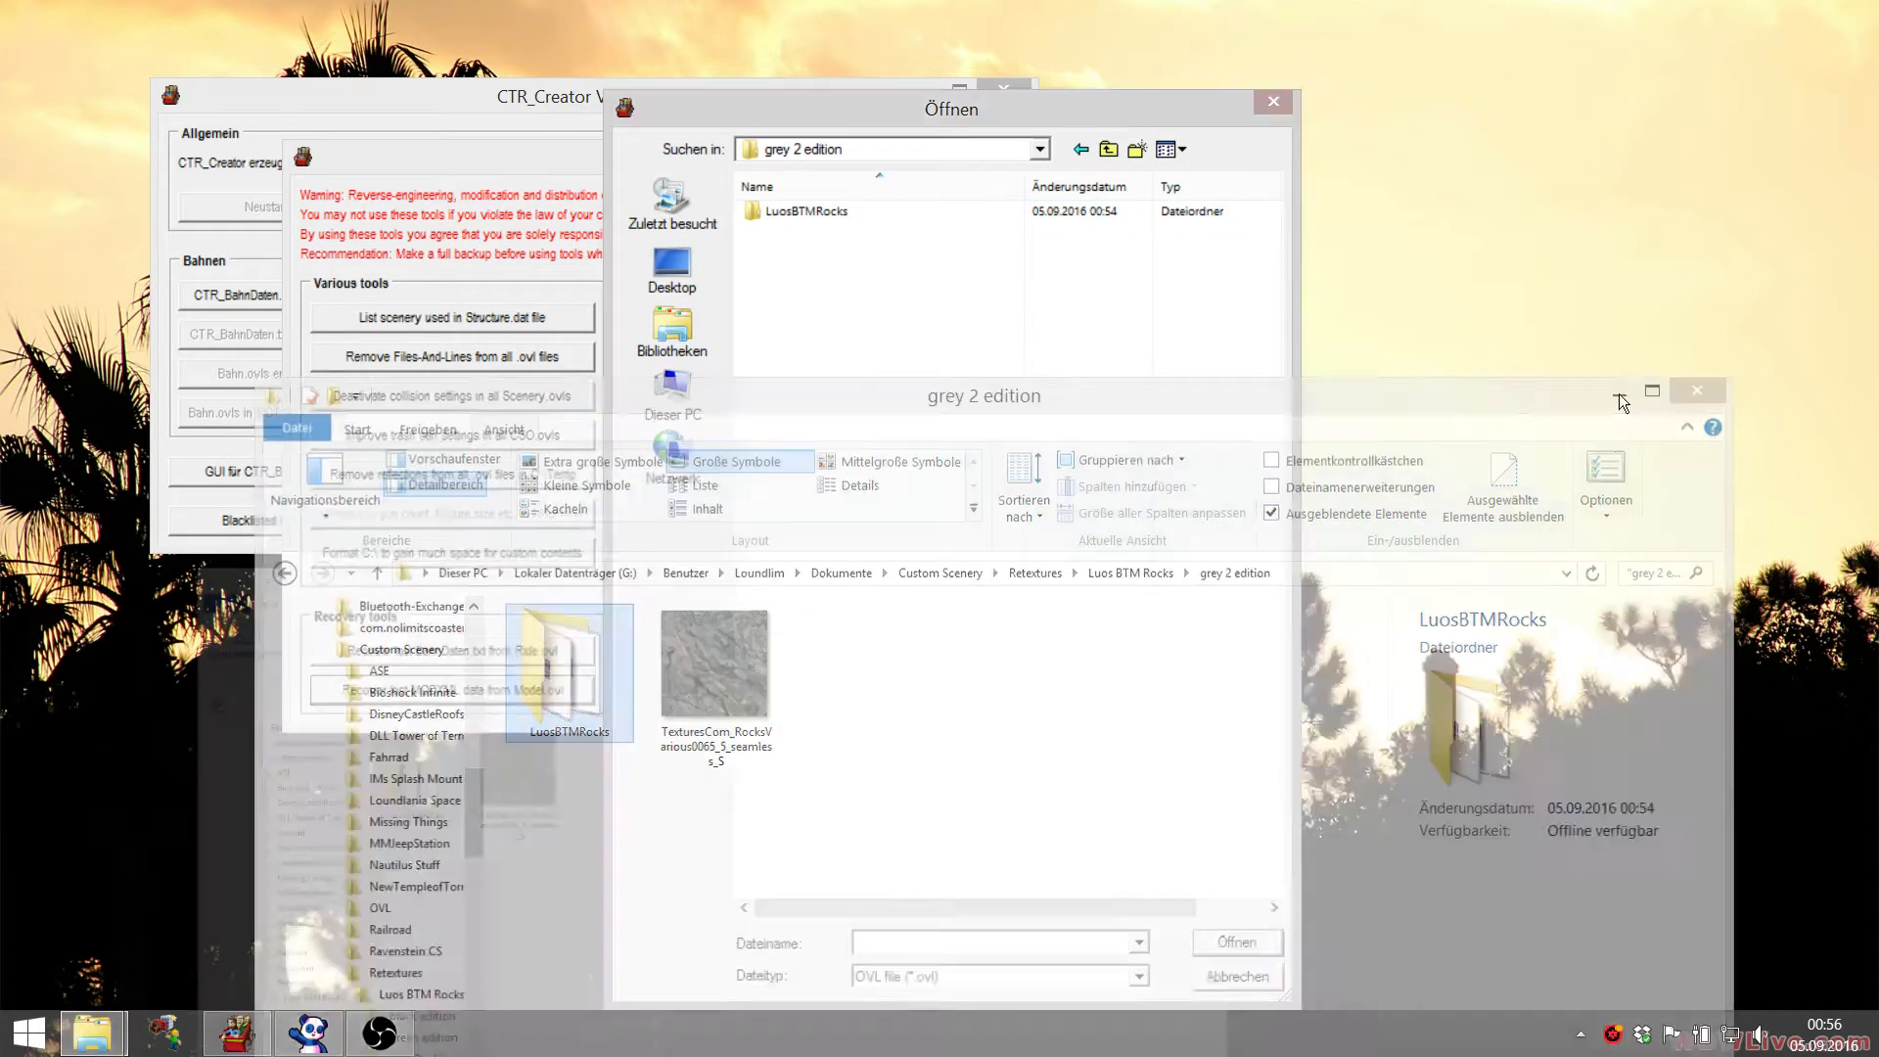
# - Recover the textures from LuosBTMRocks-texture.common in the copied set's Shared folder, and close CTR_Creator
pyautogui.doubleClick(795, 215)
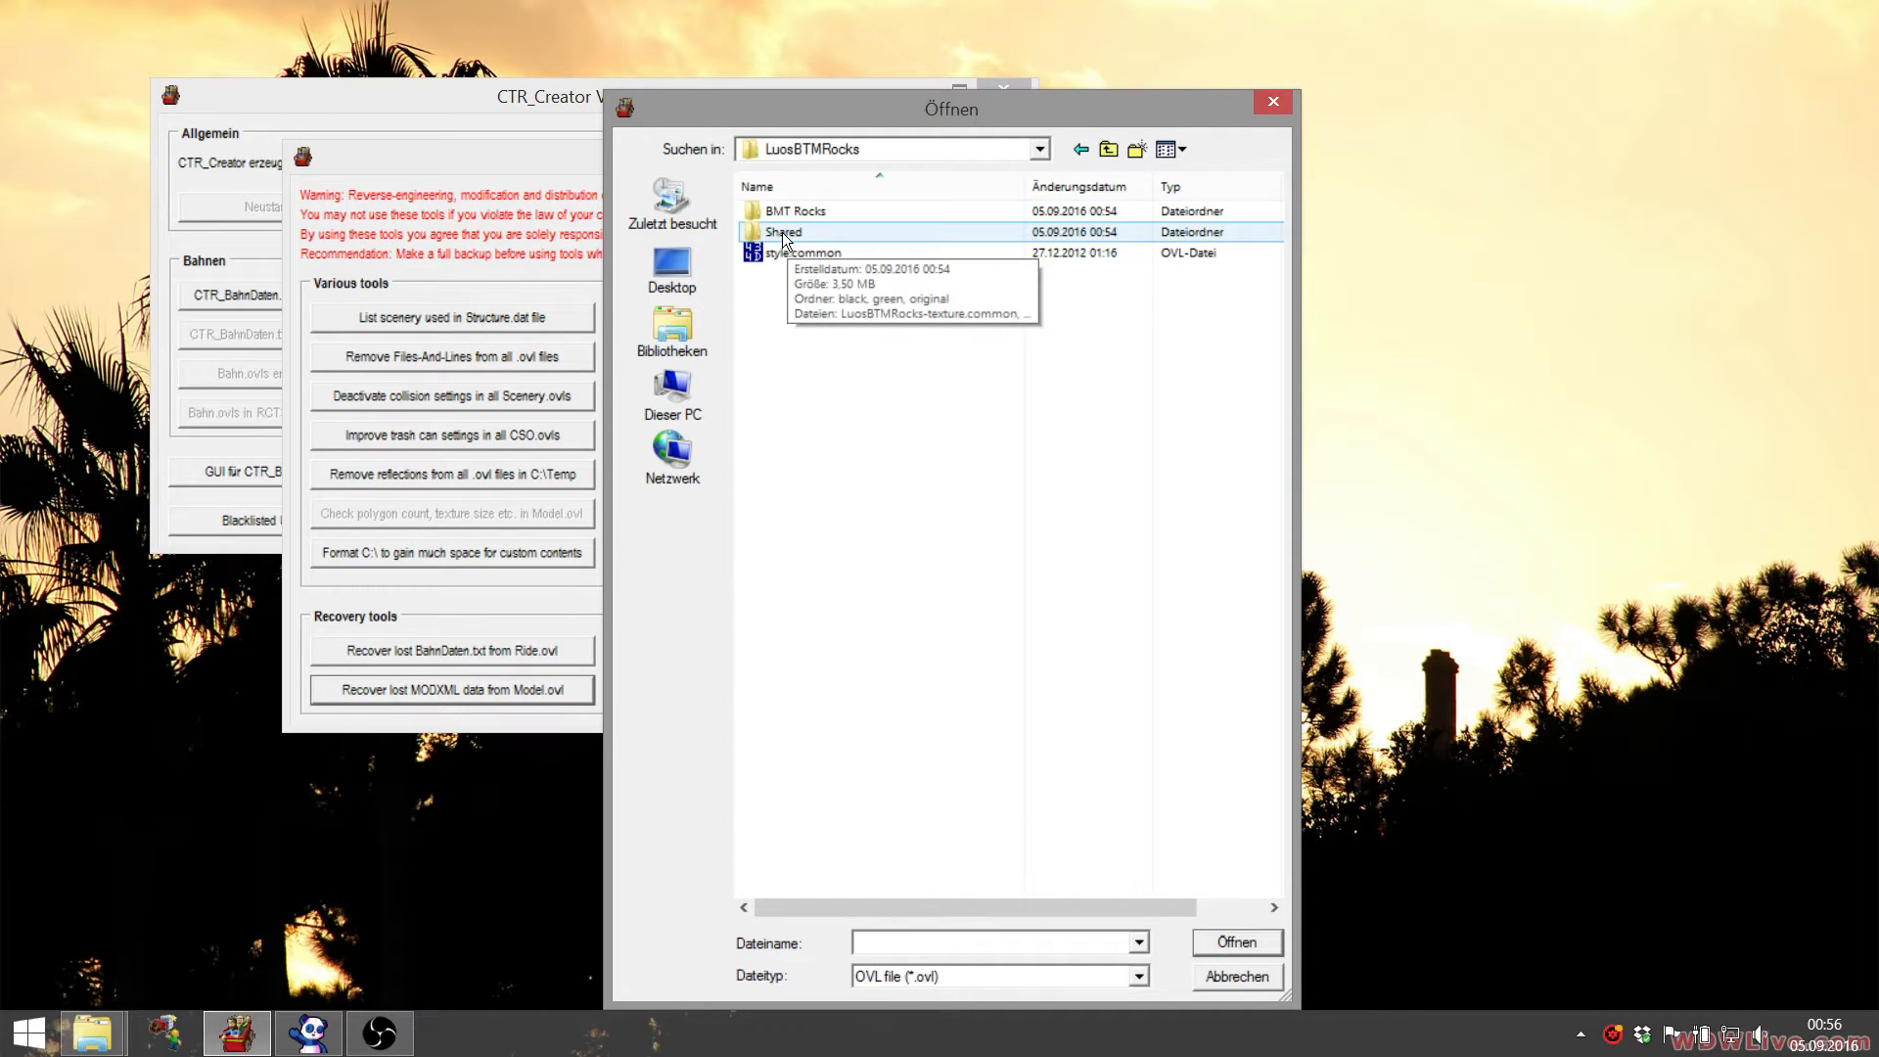
pyautogui.doubleClick(783, 237)
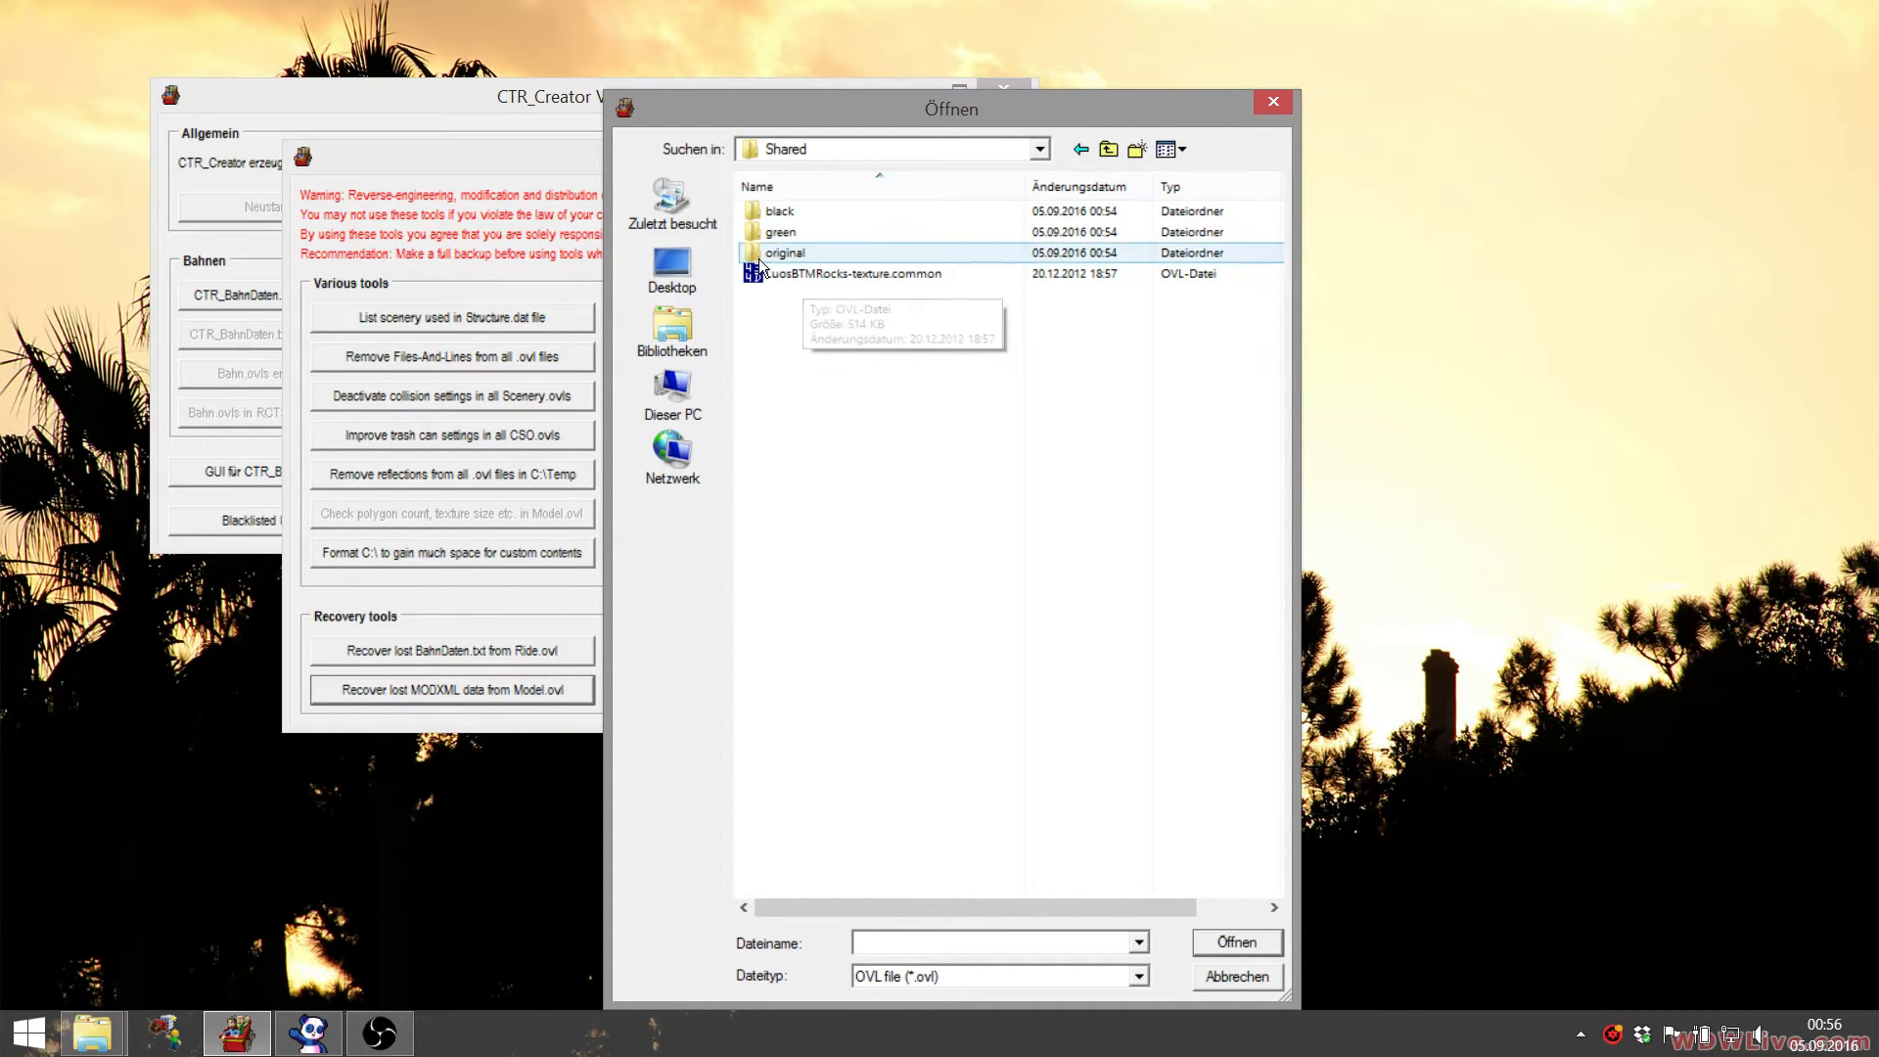
pyautogui.doubleClick(851, 274)
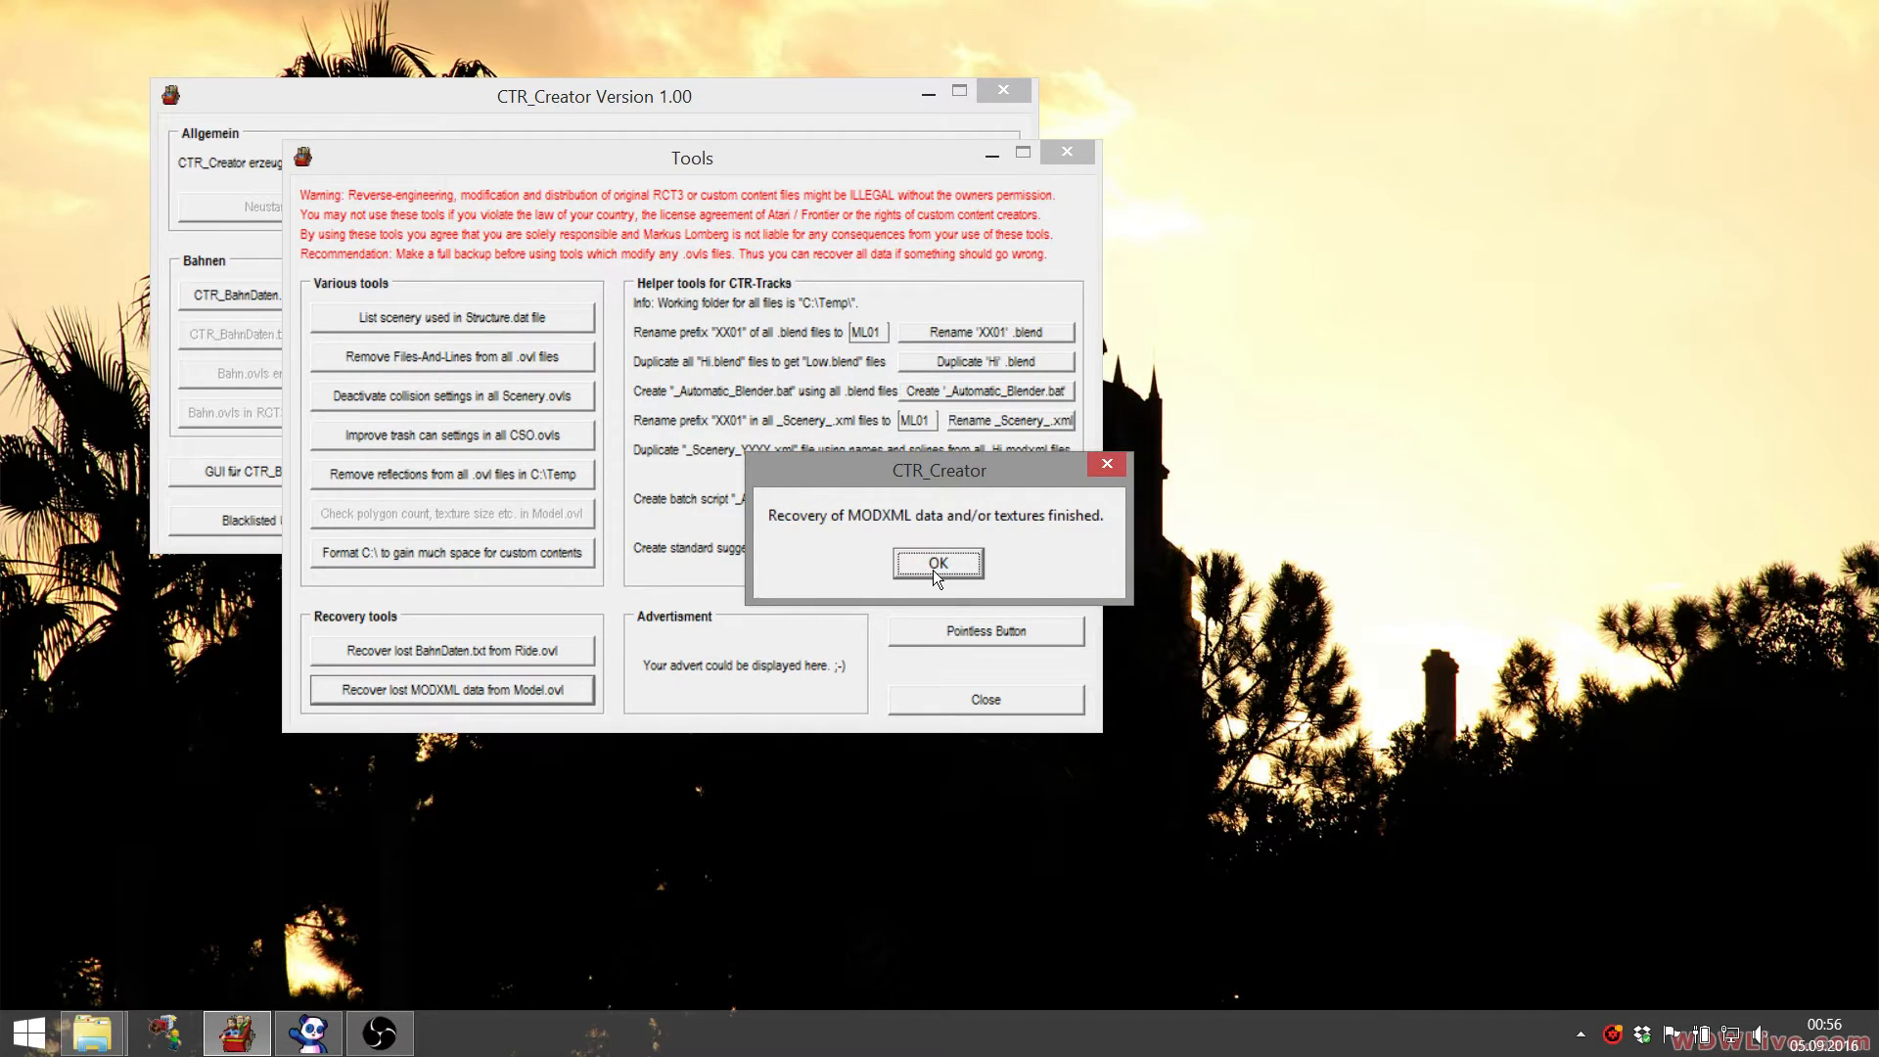
pyautogui.click(934, 571)
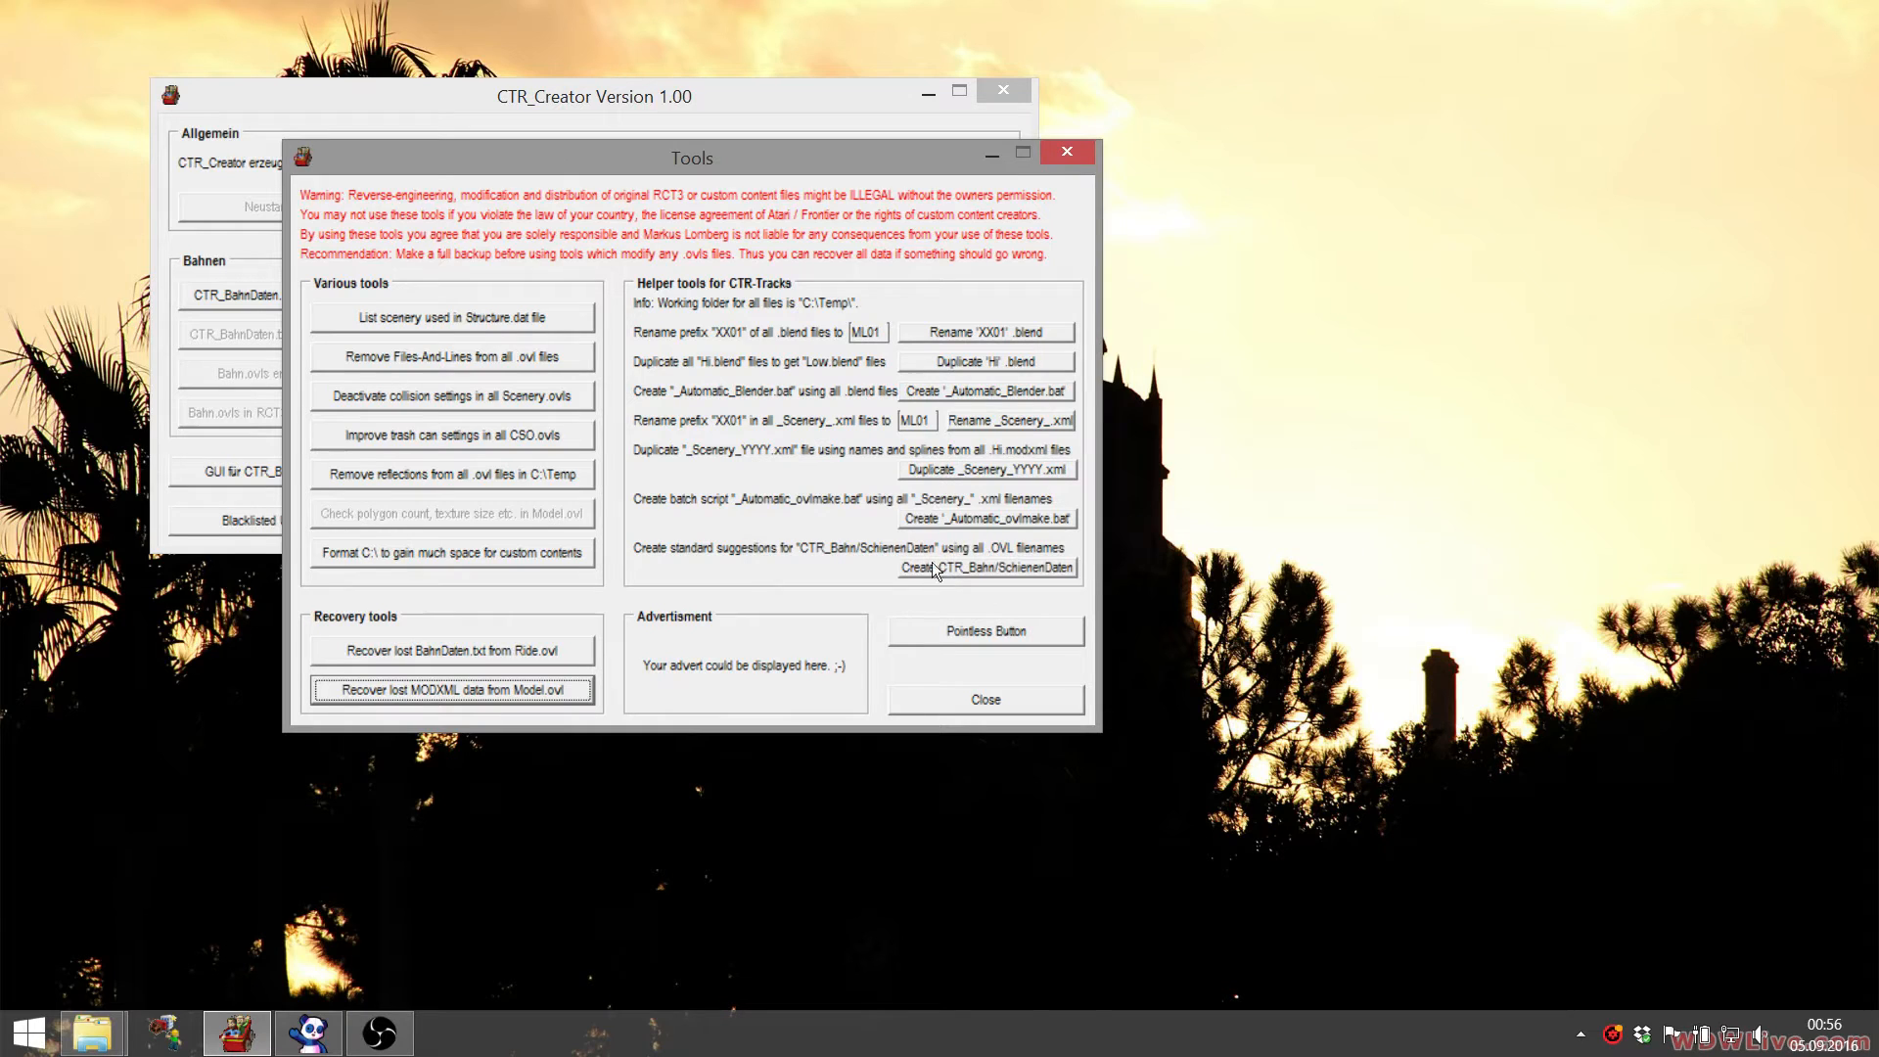
pyautogui.click(1066, 157)
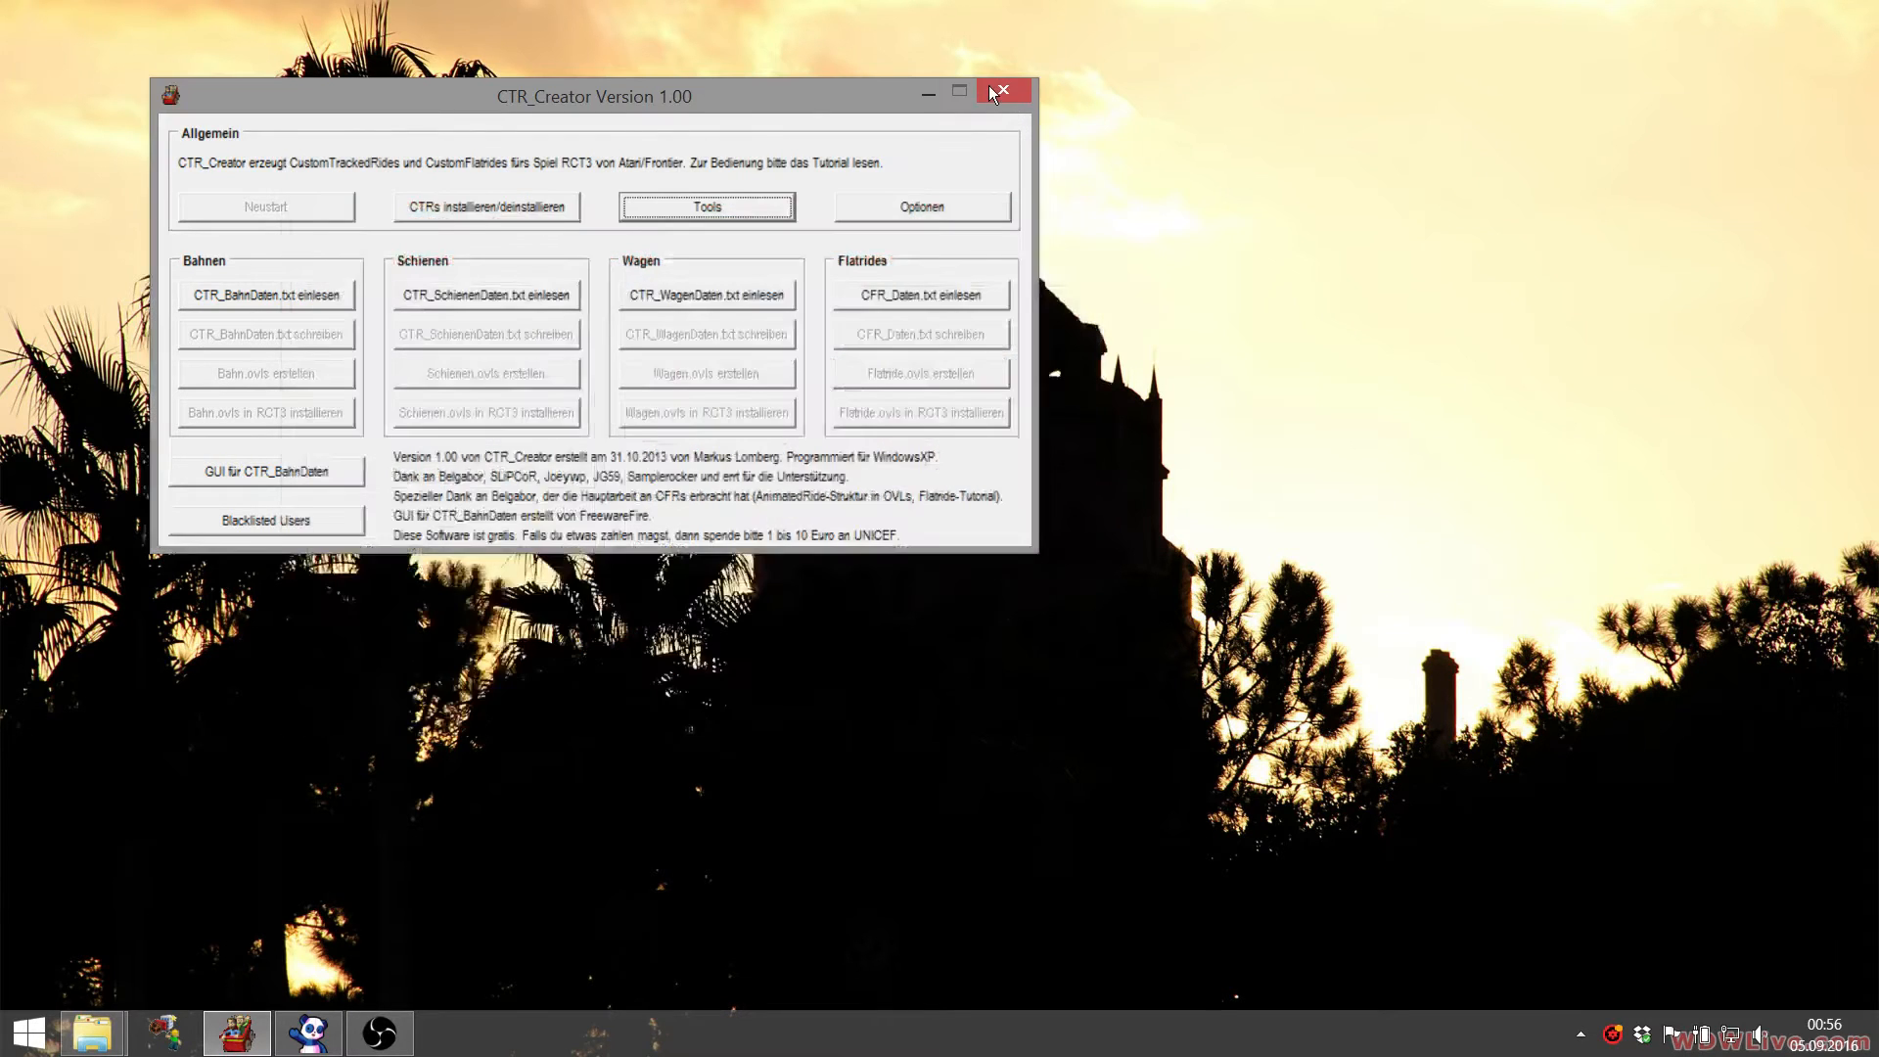
pyautogui.click(990, 86)
# - In File Explorer, open the recovered LuosBTMRocks-texture folder inside the copied set's Shared folder to view the extracted images
pyautogui.moveTo(121, 1042)
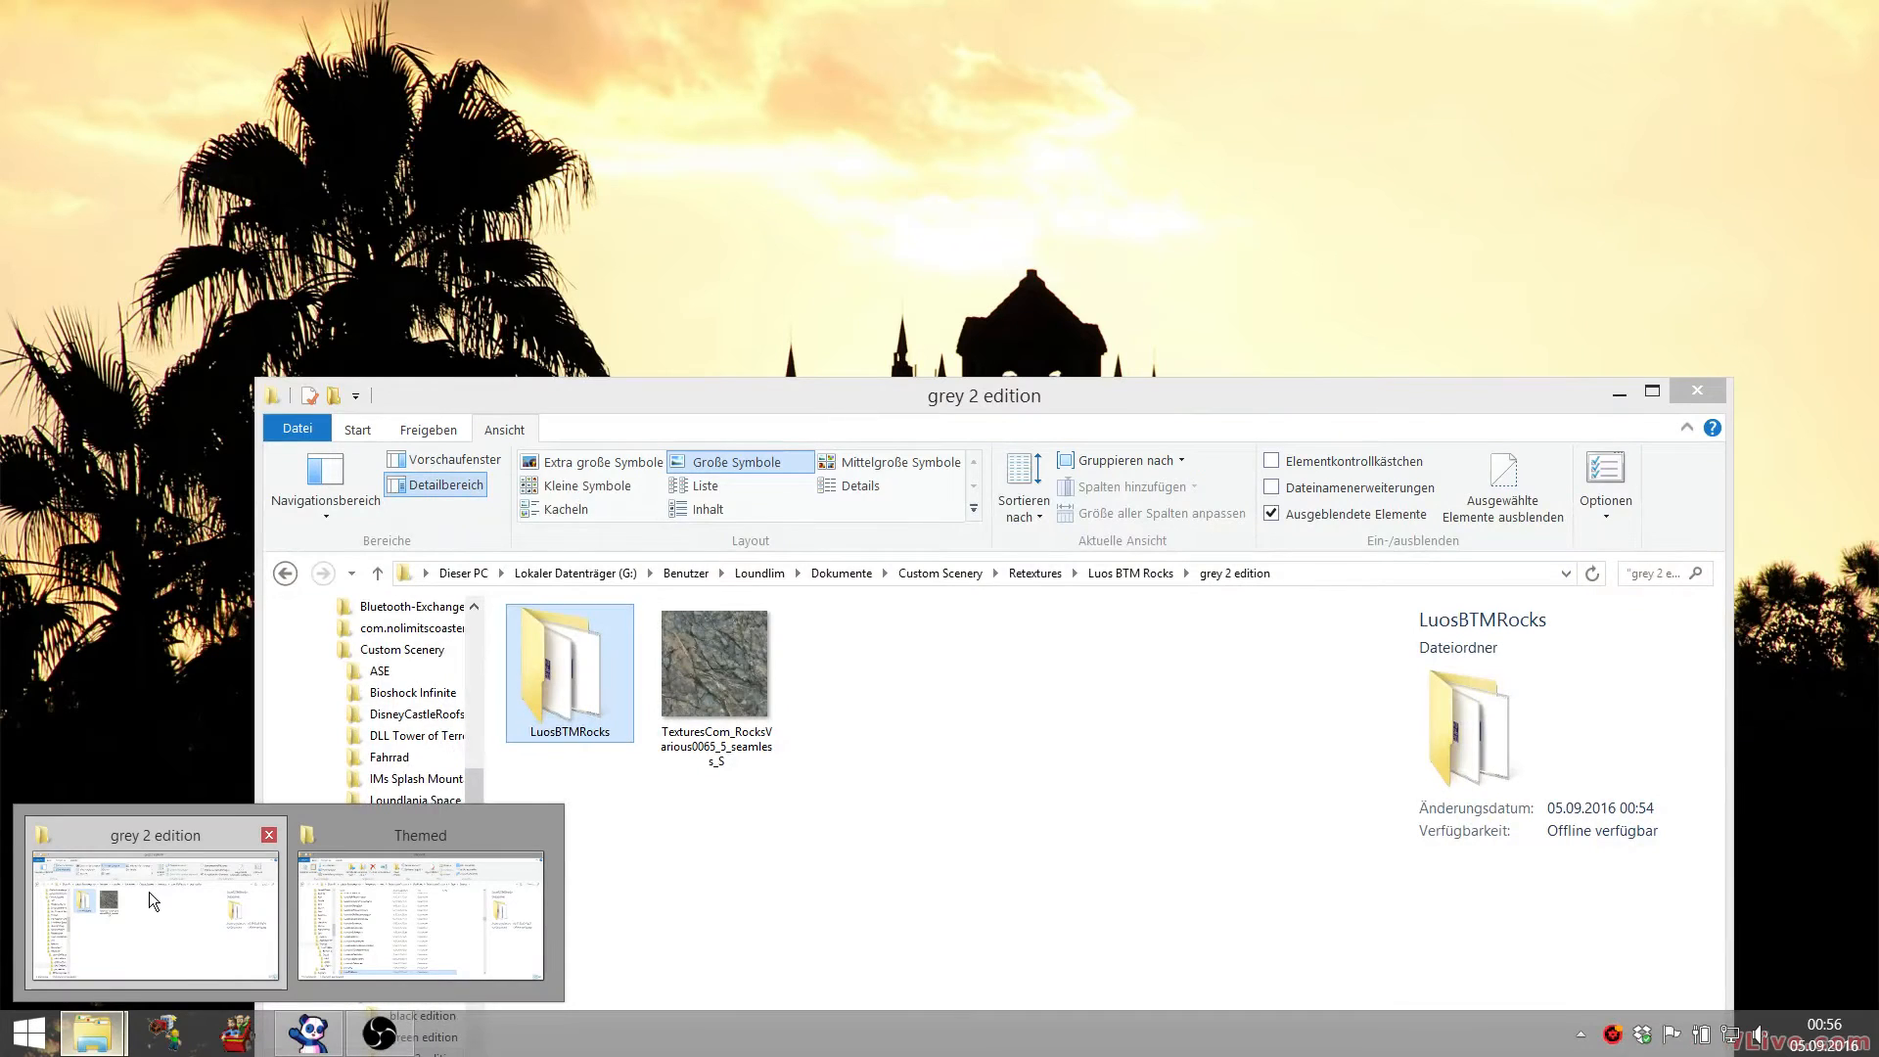
pyautogui.click(149, 891)
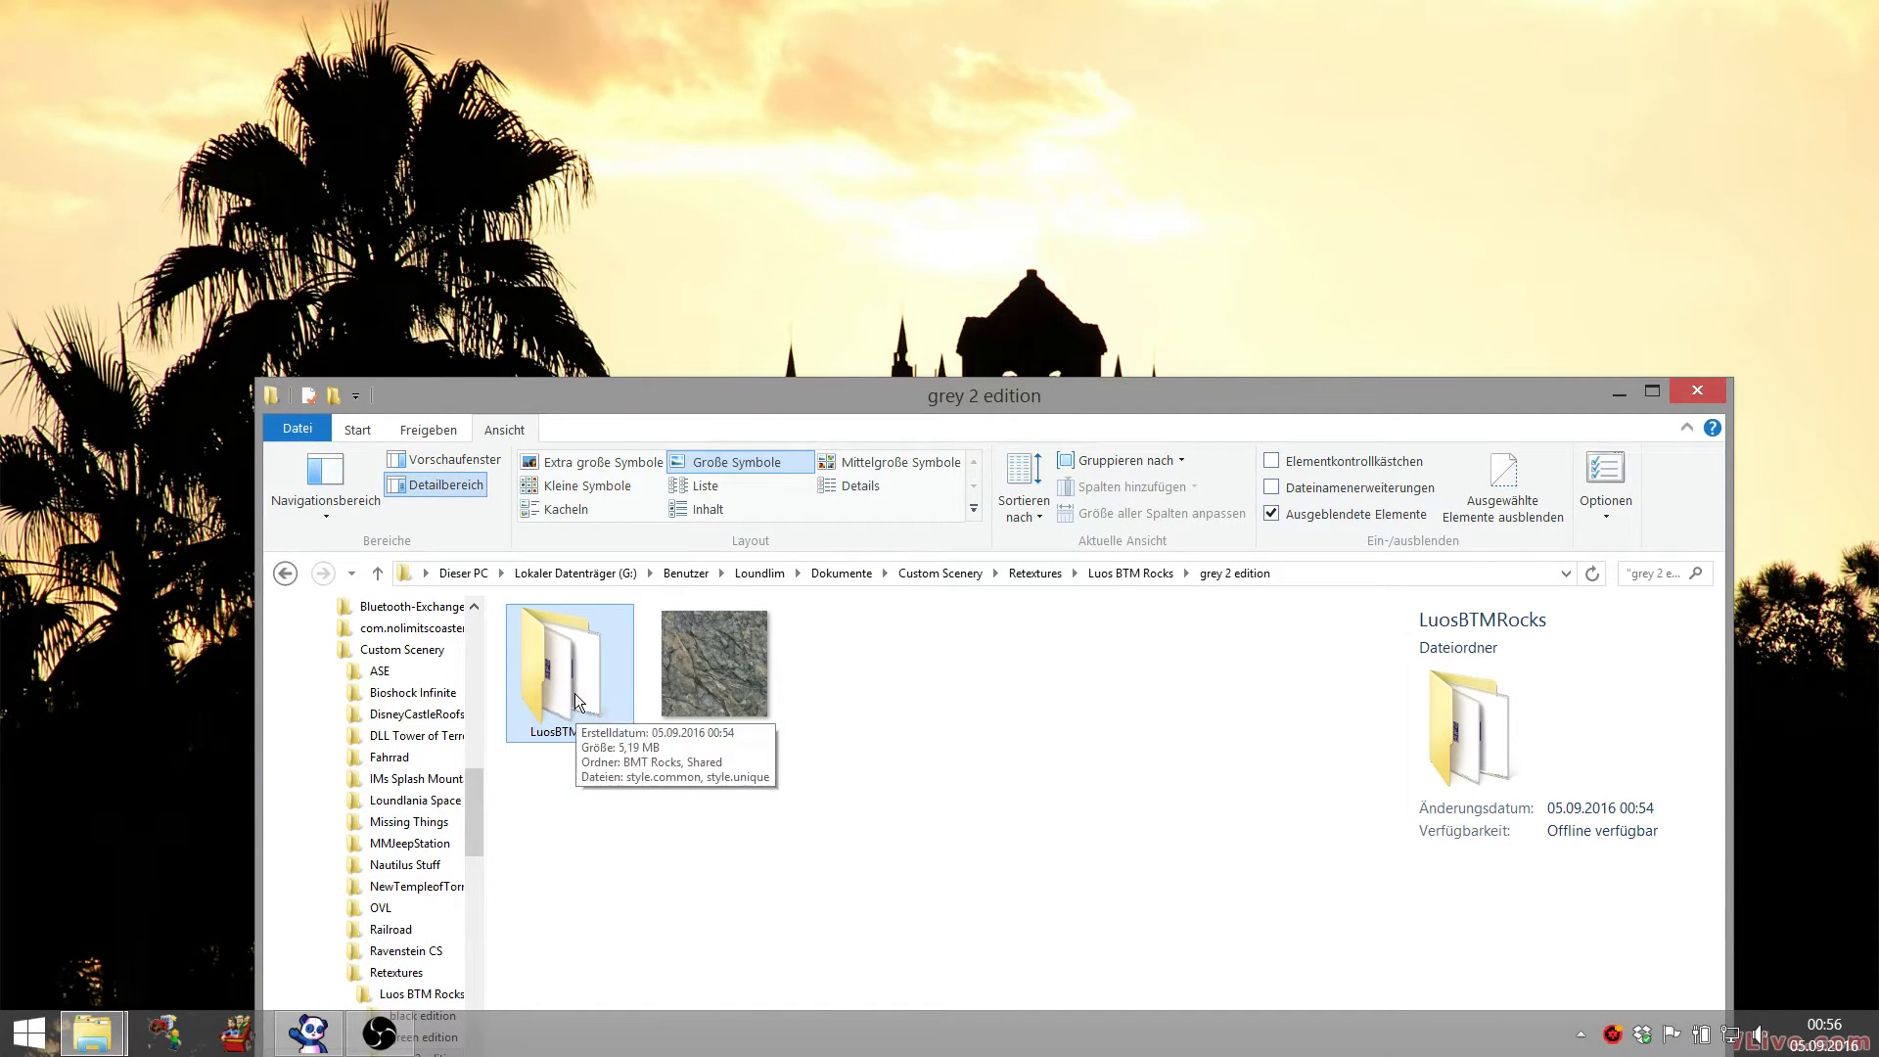
pyautogui.doubleClick(554, 714)
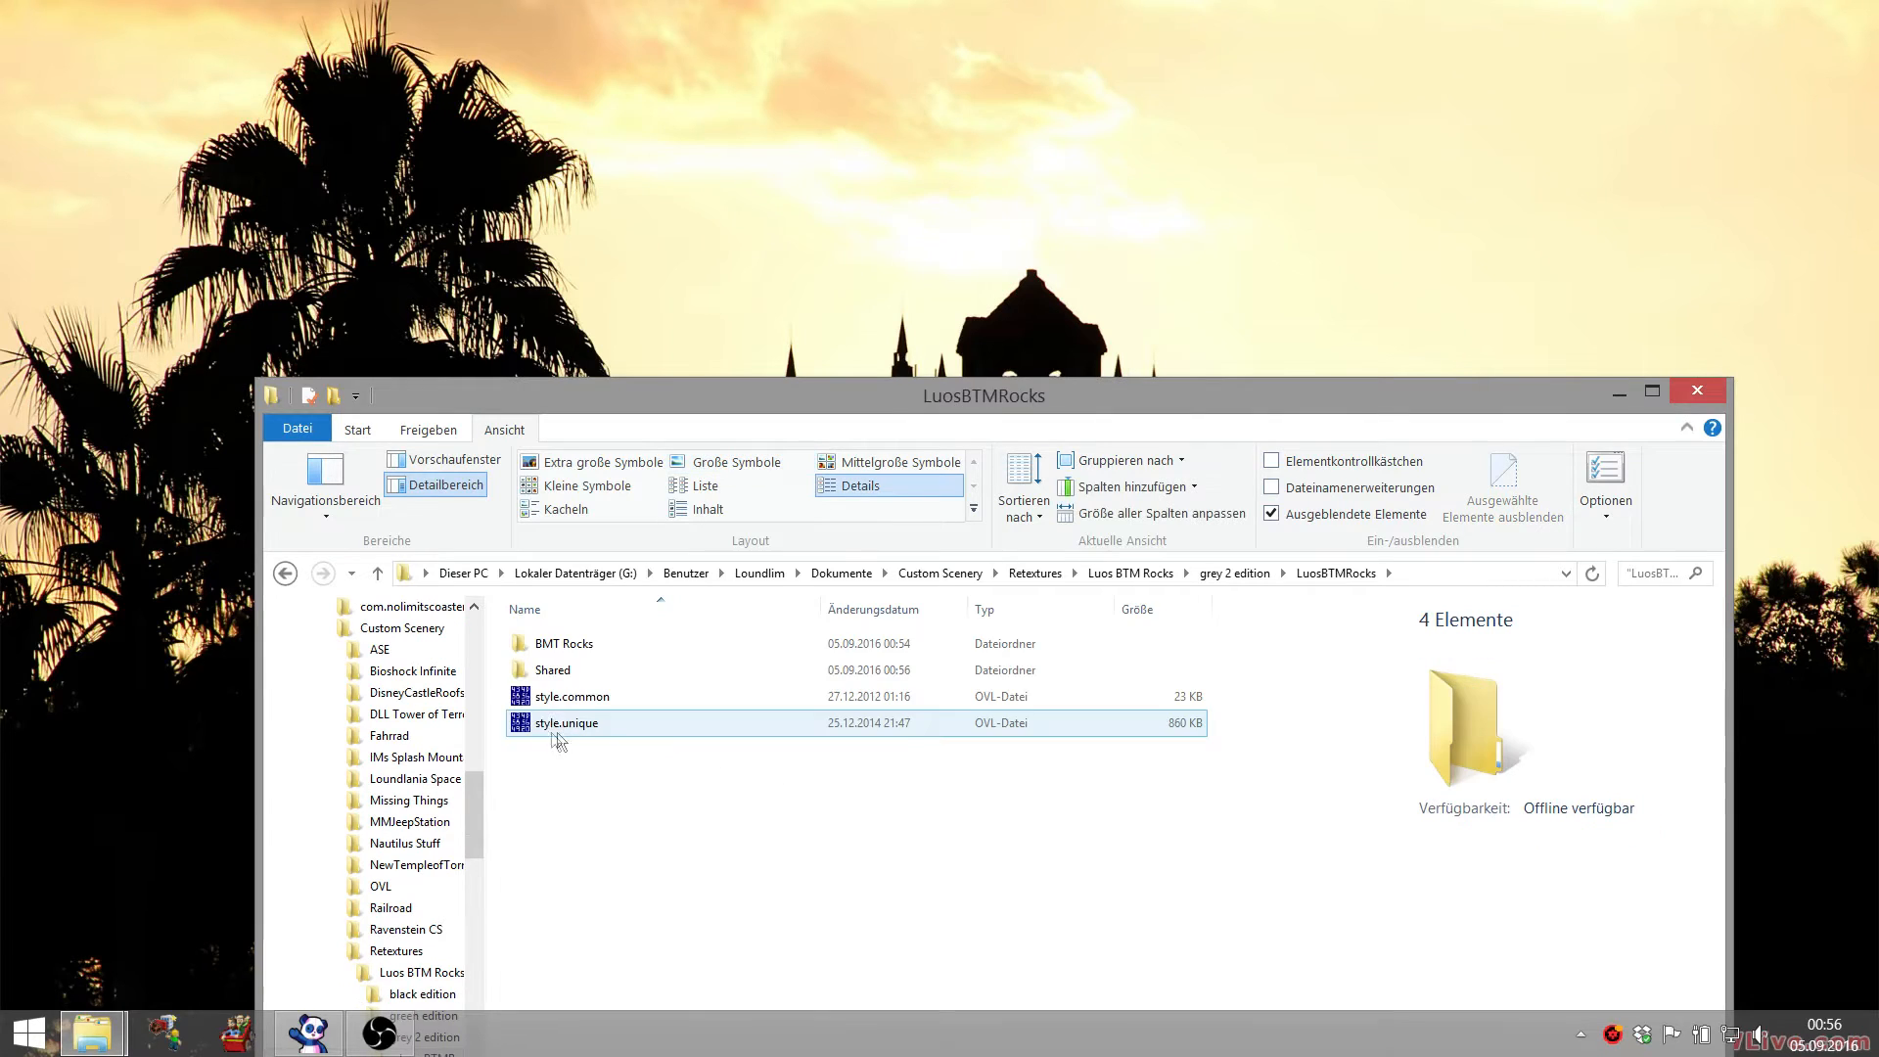
pyautogui.doubleClick(559, 671)
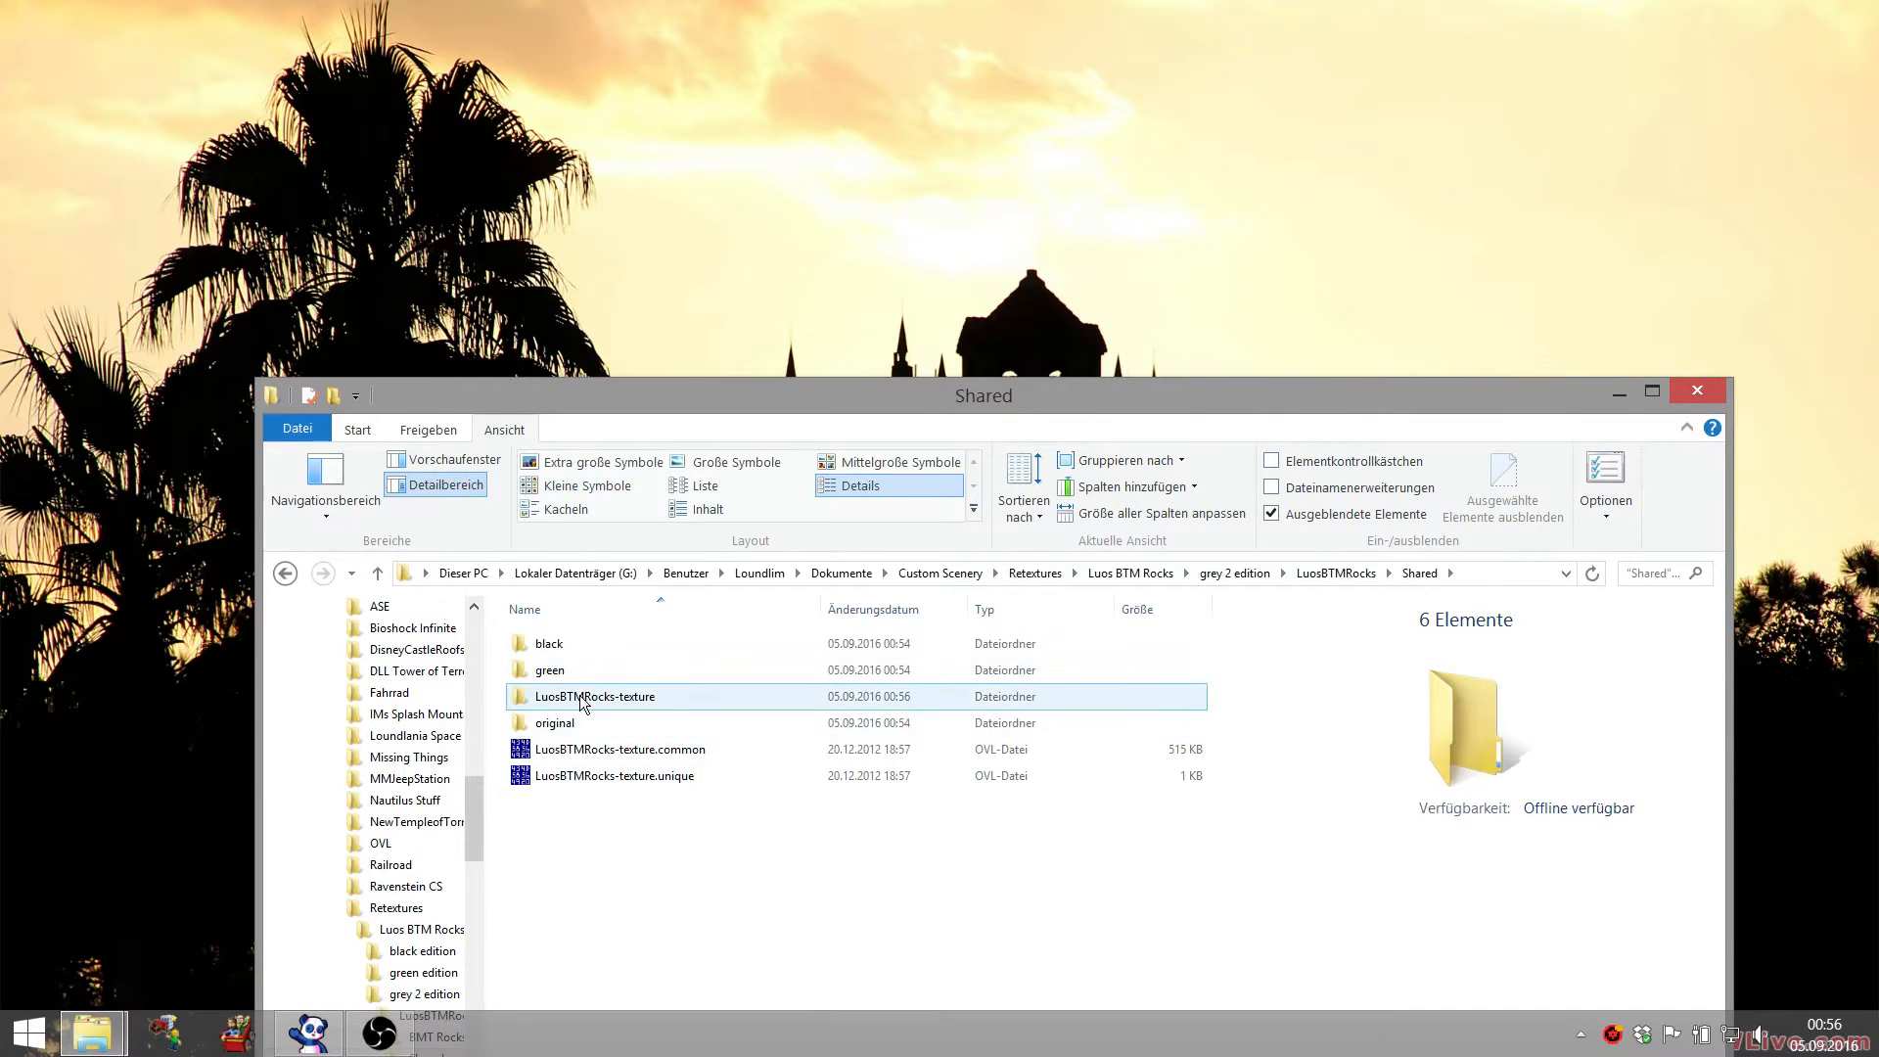
pyautogui.click(572, 703)
pyautogui.doubleClick(572, 702)
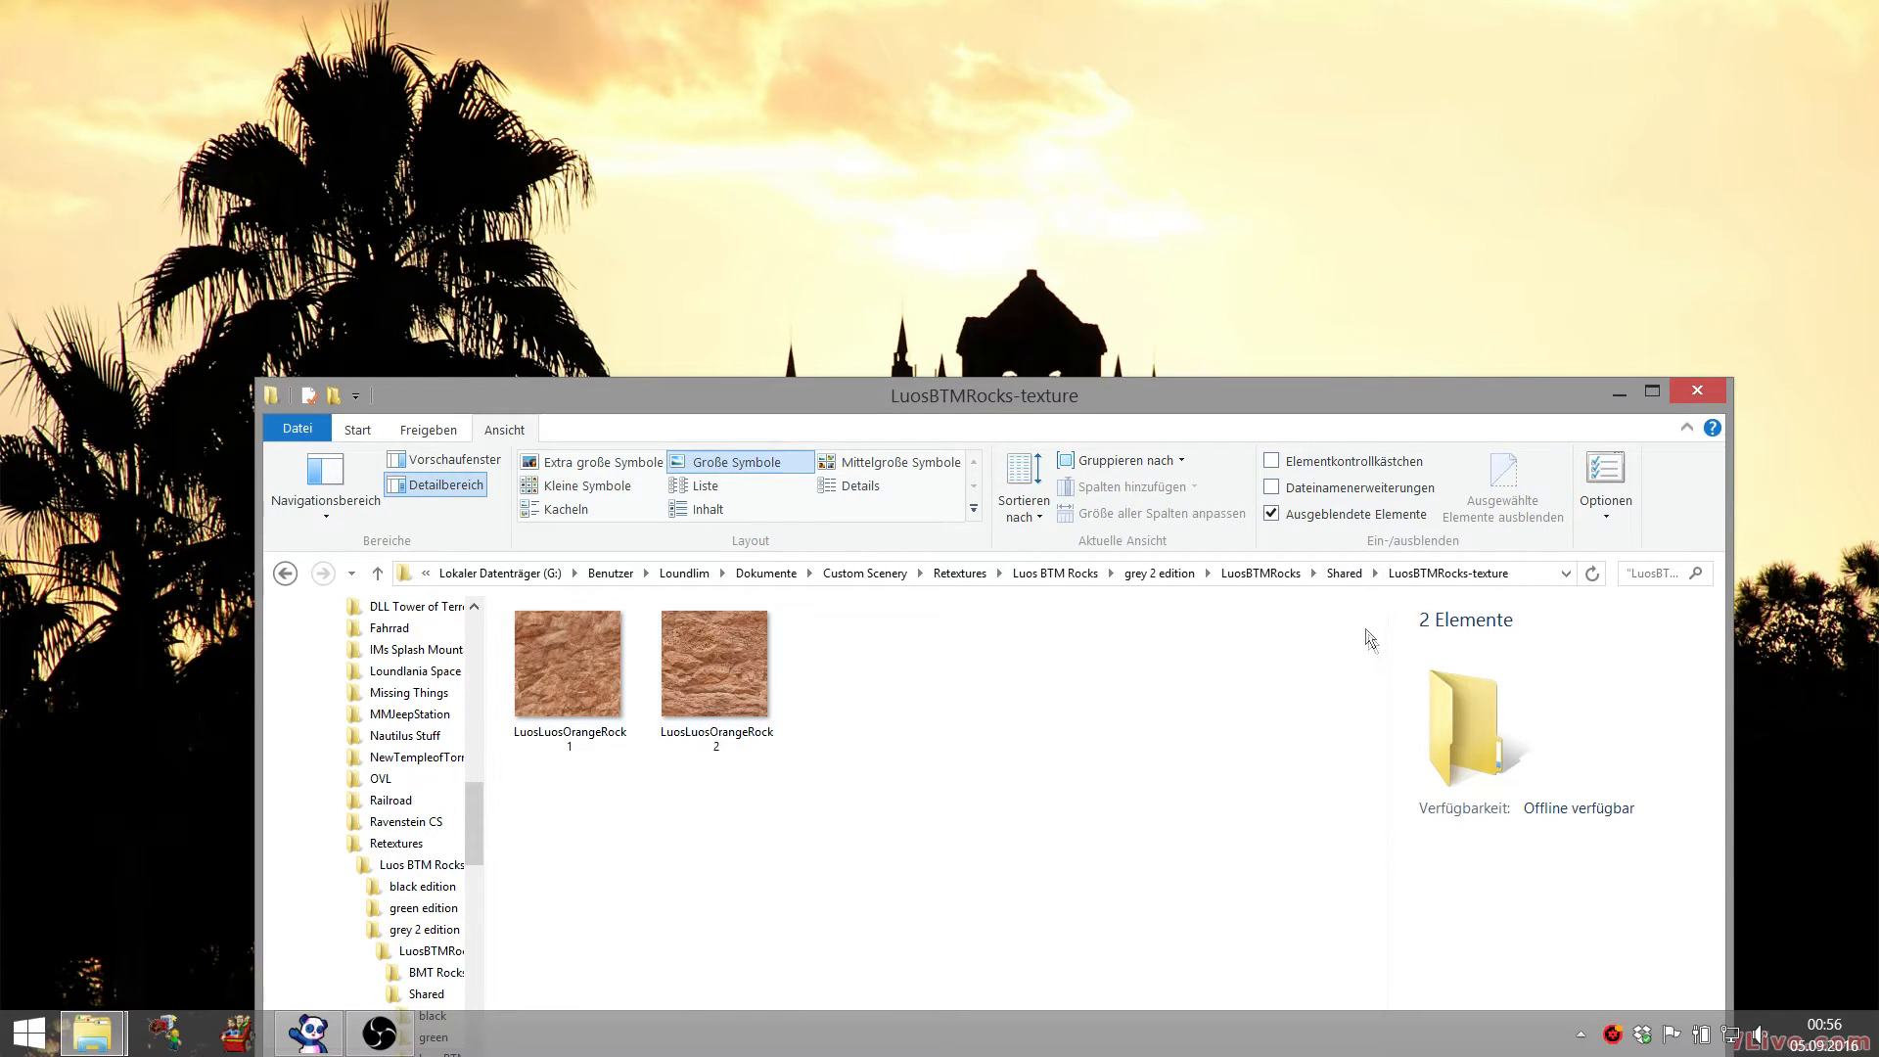
# - Copy the LuosBTMRocks-texture folder from Shared into the grey 2 edition folder
pyautogui.click(1344, 575)
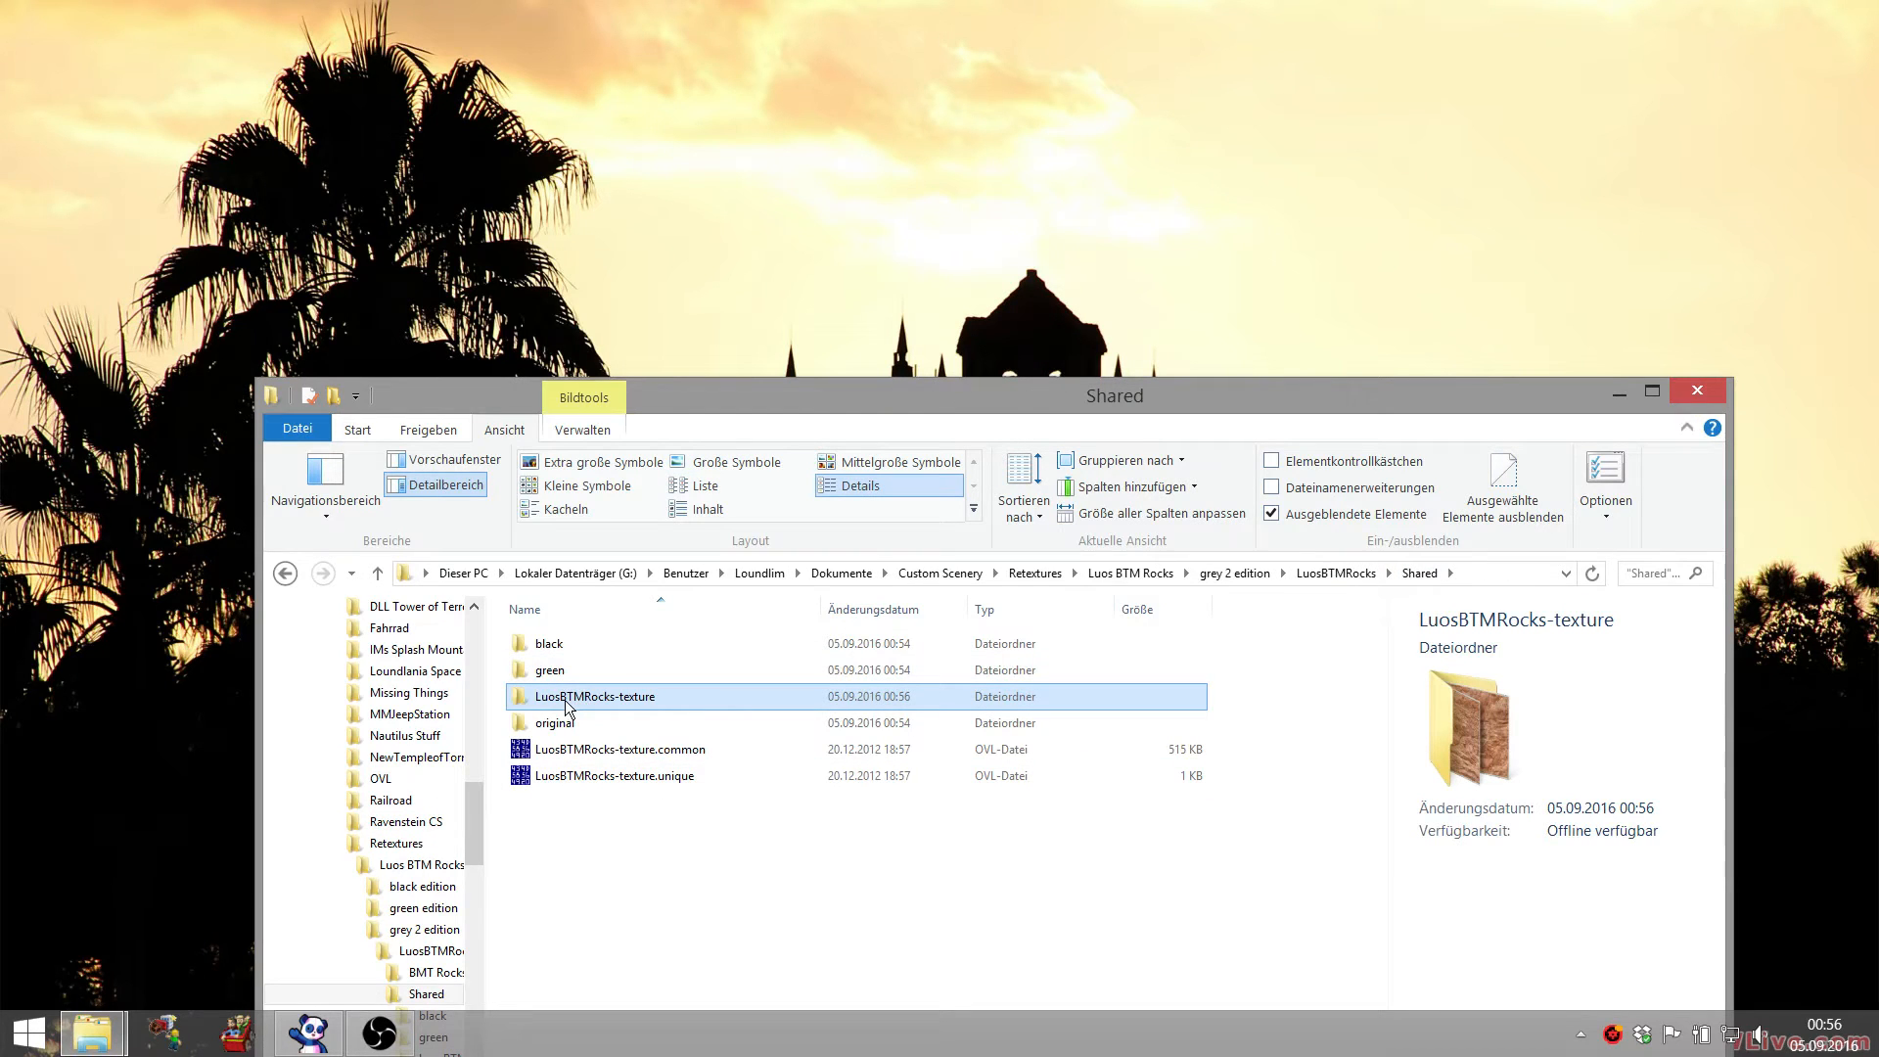
pyautogui.rightClick(566, 701)
pyautogui.click(196, 559)
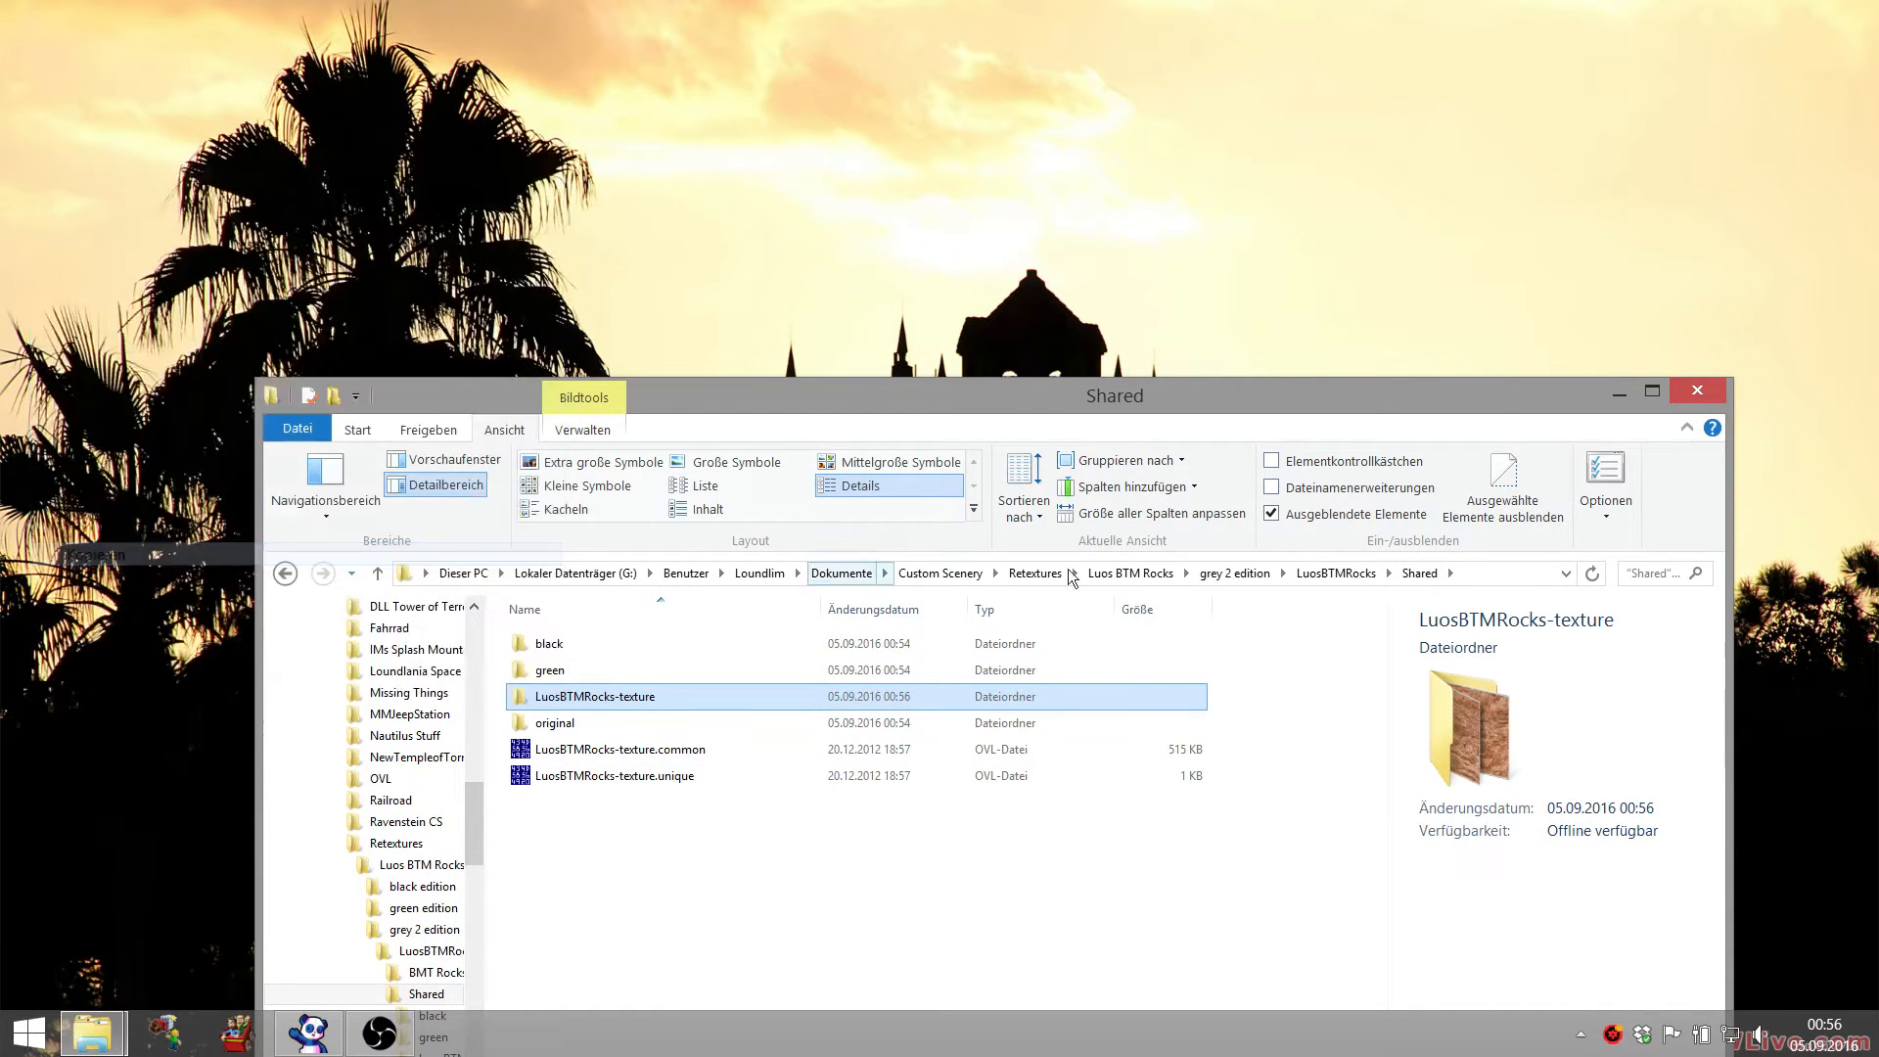
pyautogui.click(1264, 576)
pyautogui.rightClick(926, 755)
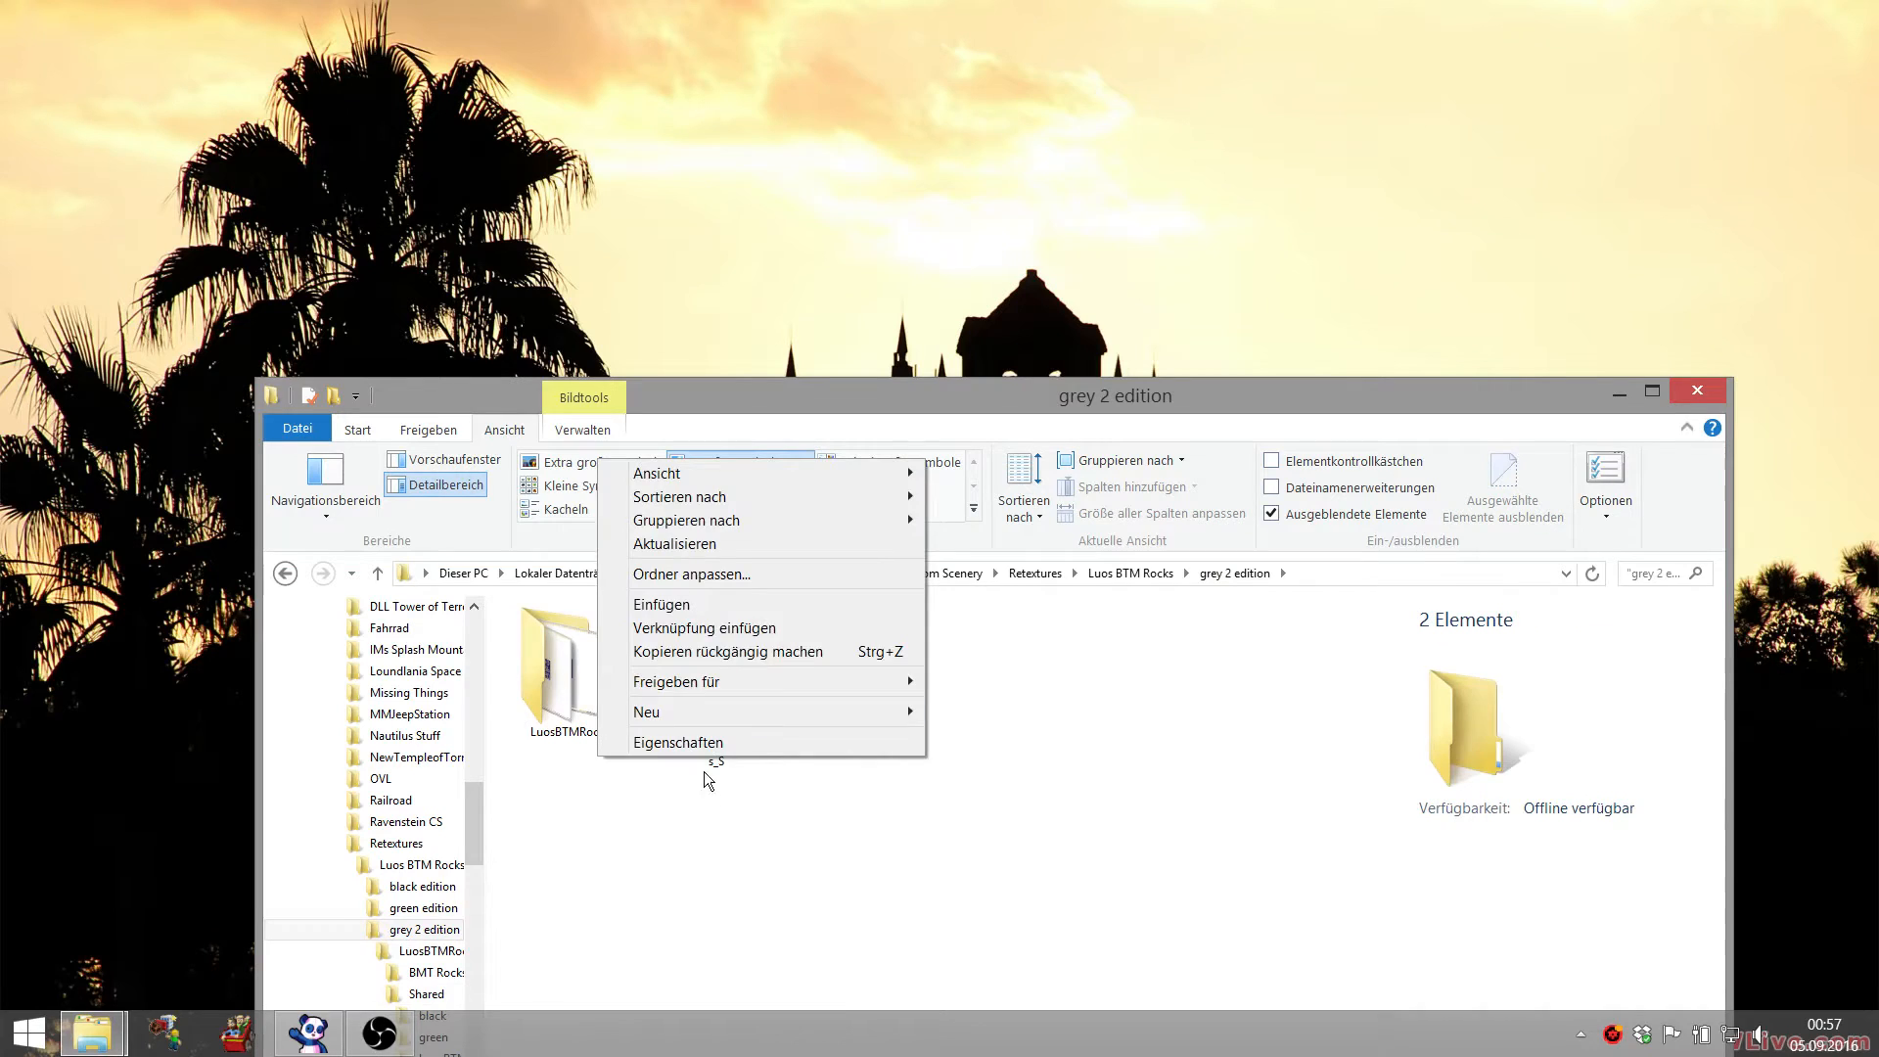
pyautogui.click(725, 607)
# - Delete the copied LuosBTMRocks folder from the grey 2 edition folder
pyautogui.click(564, 729)
pyautogui.rightClick(579, 729)
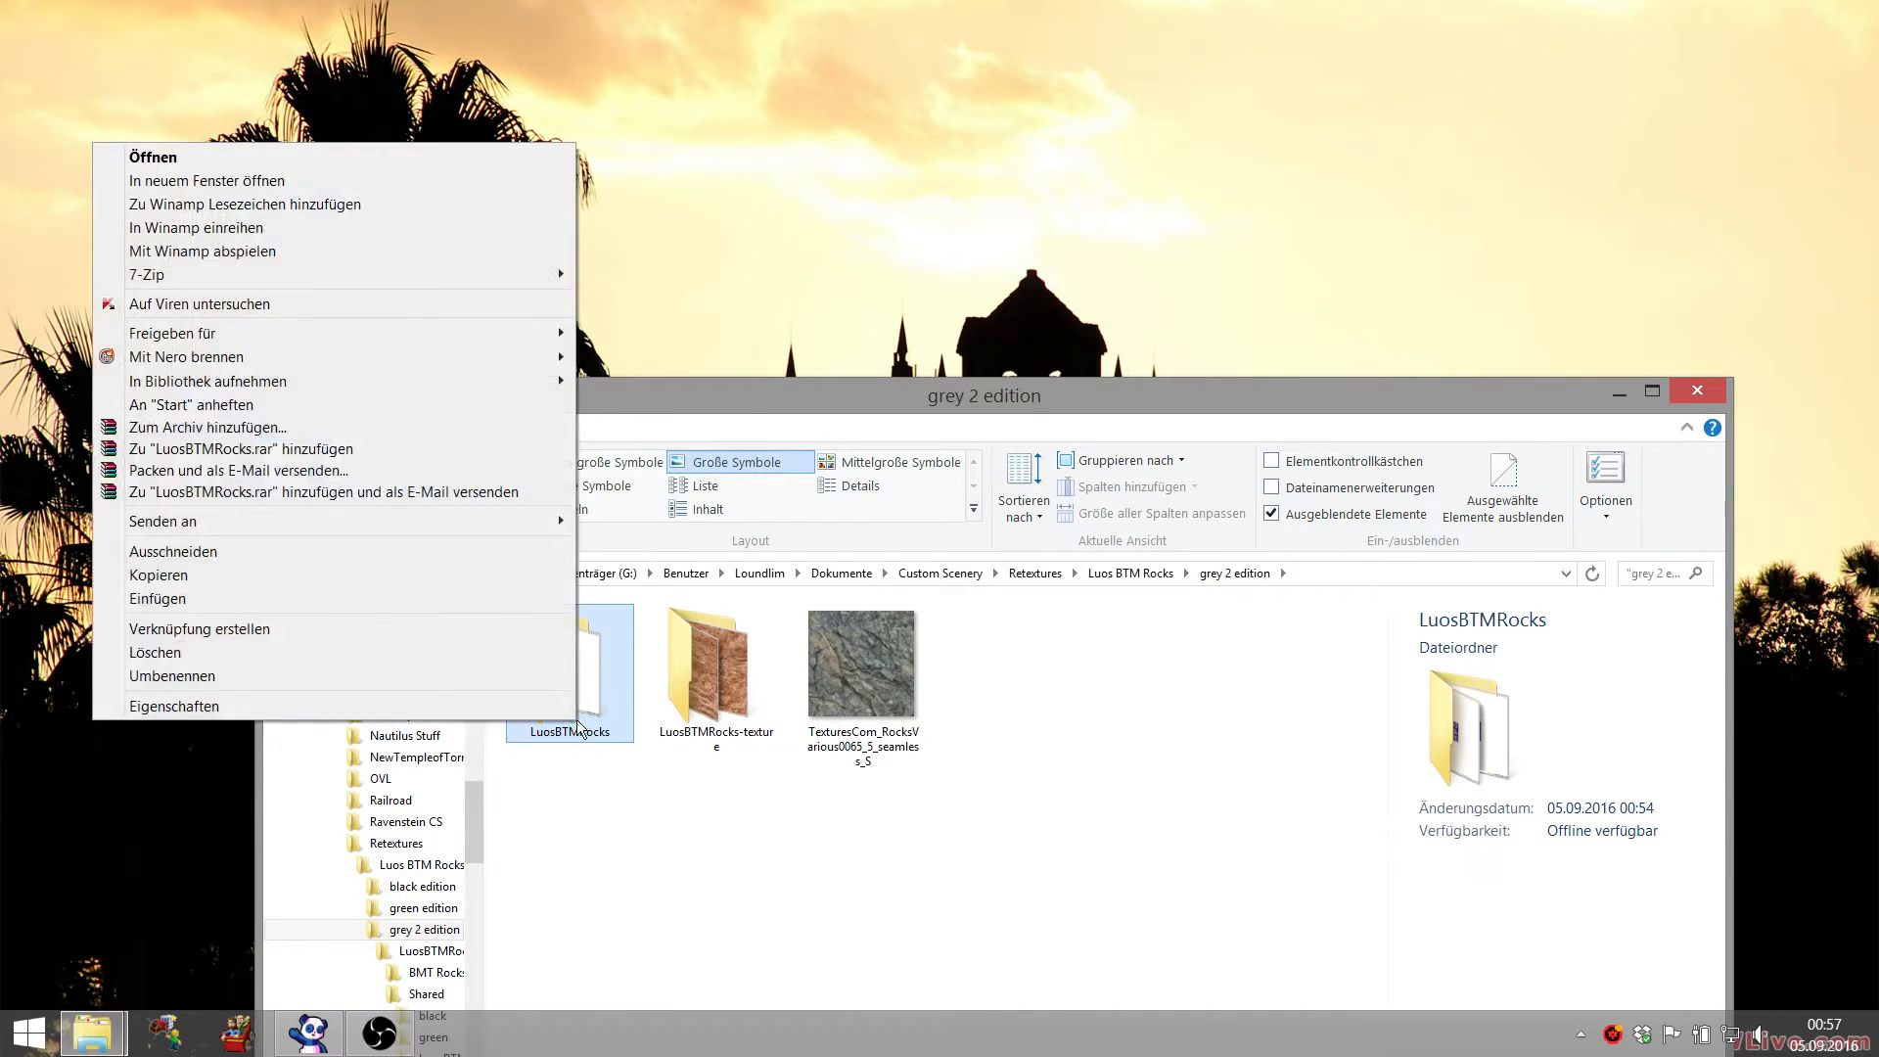
pyautogui.click(250, 652)
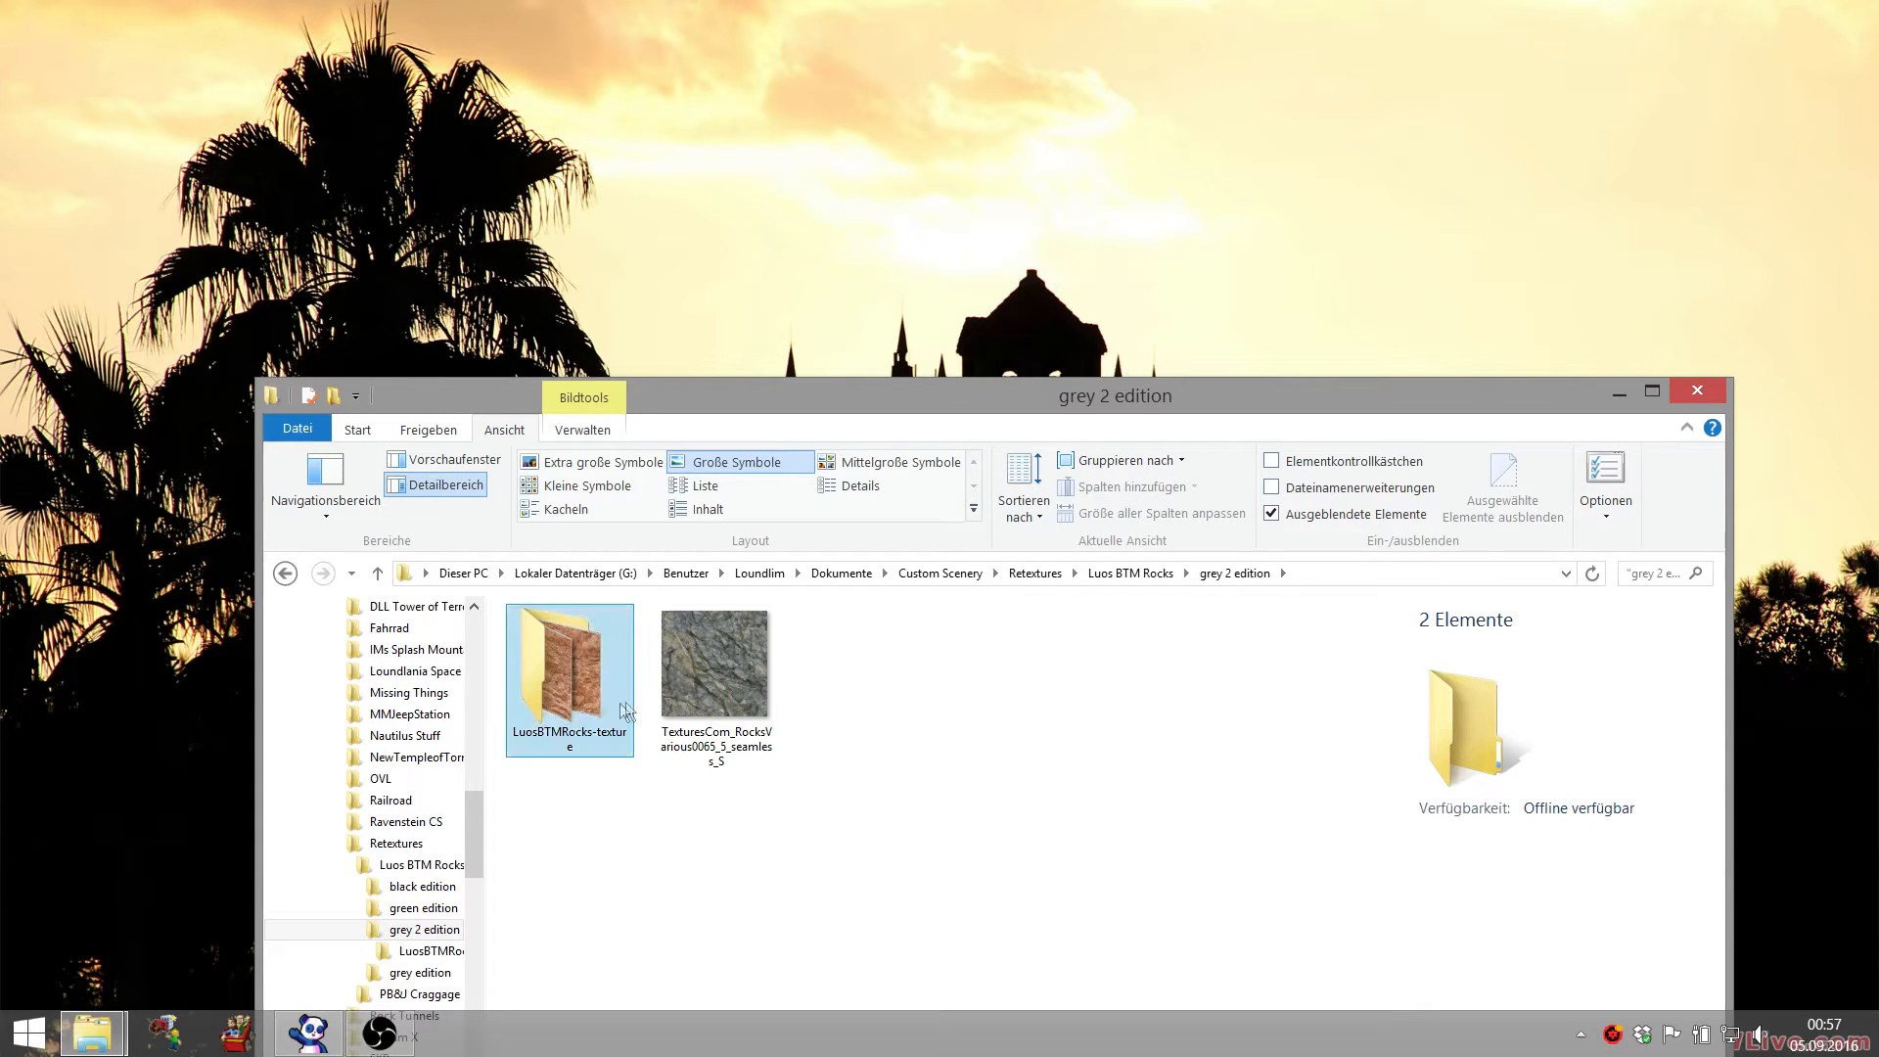
pyautogui.click(516, 746)
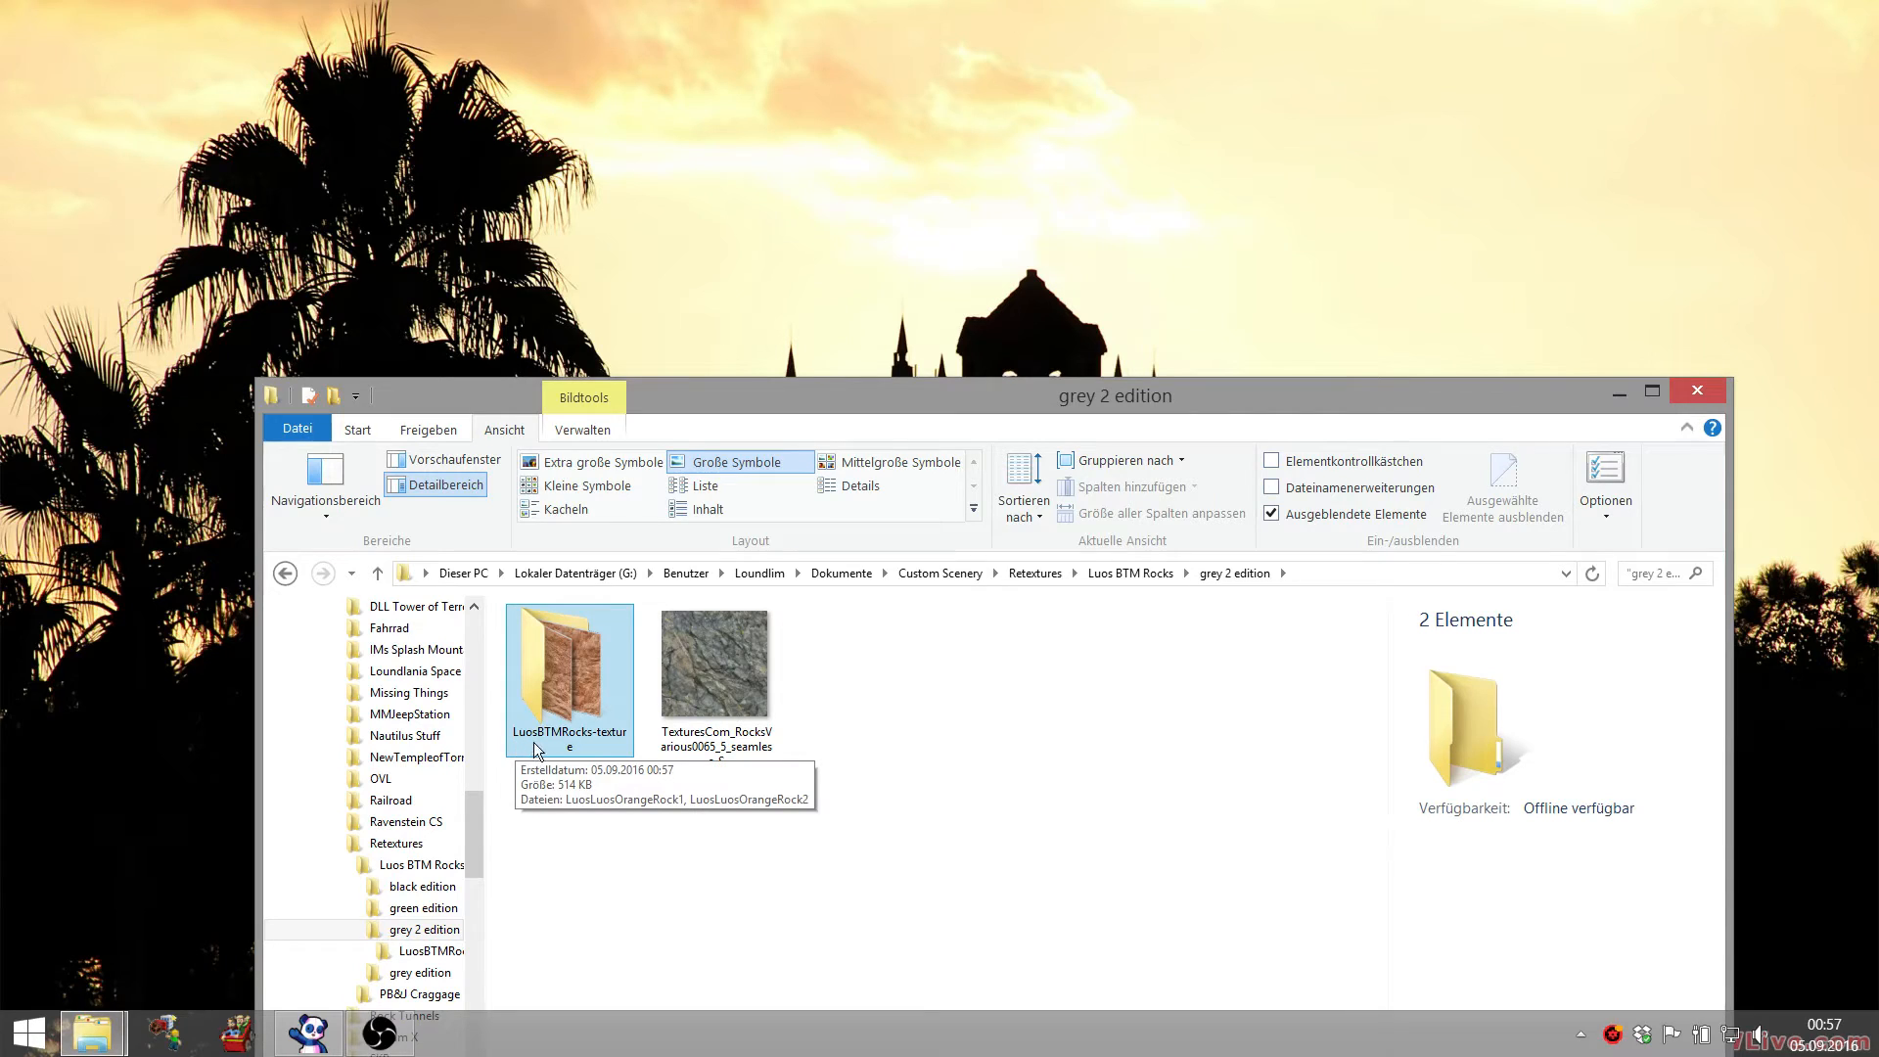
pyautogui.click(587, 766)
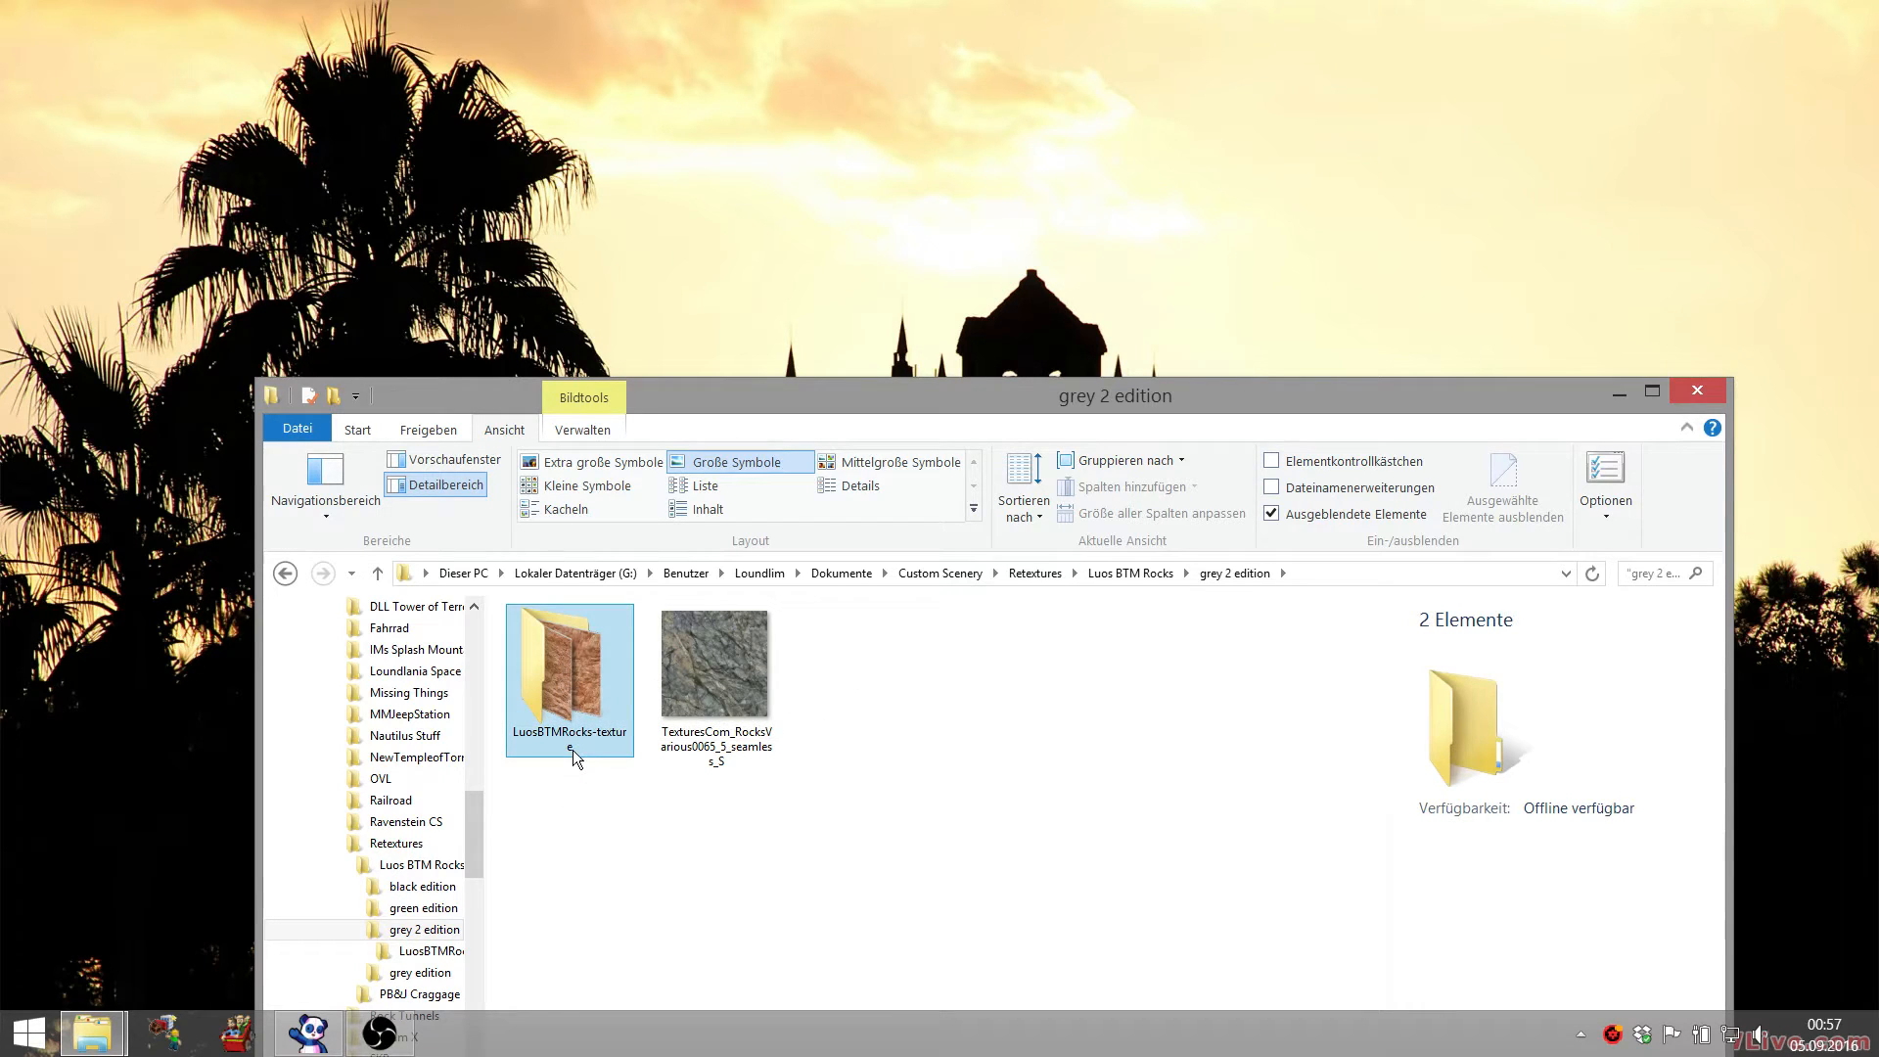
# - Open the LuosBTMRocks-texture folder to check the original texture file names, and return to the grey 2 edition folder
pyautogui.moveTo(572, 749)
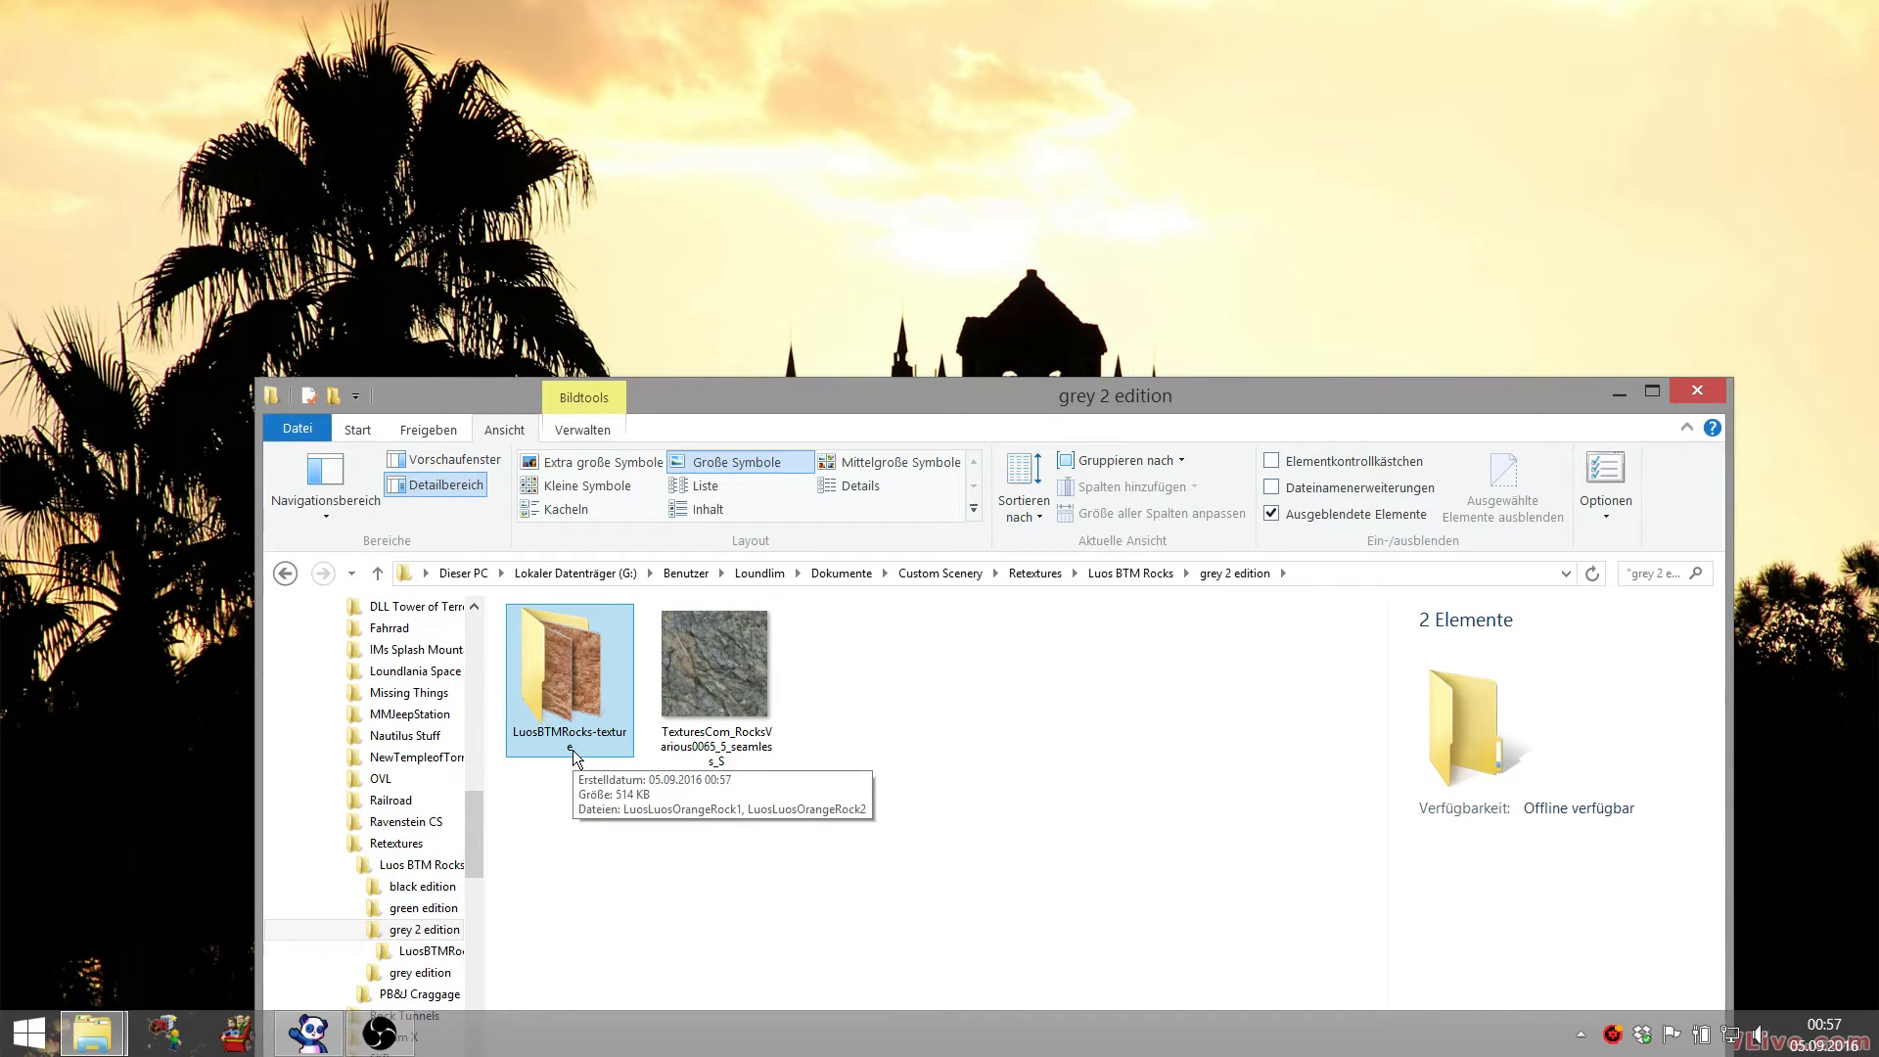
pyautogui.doubleClick(542, 662)
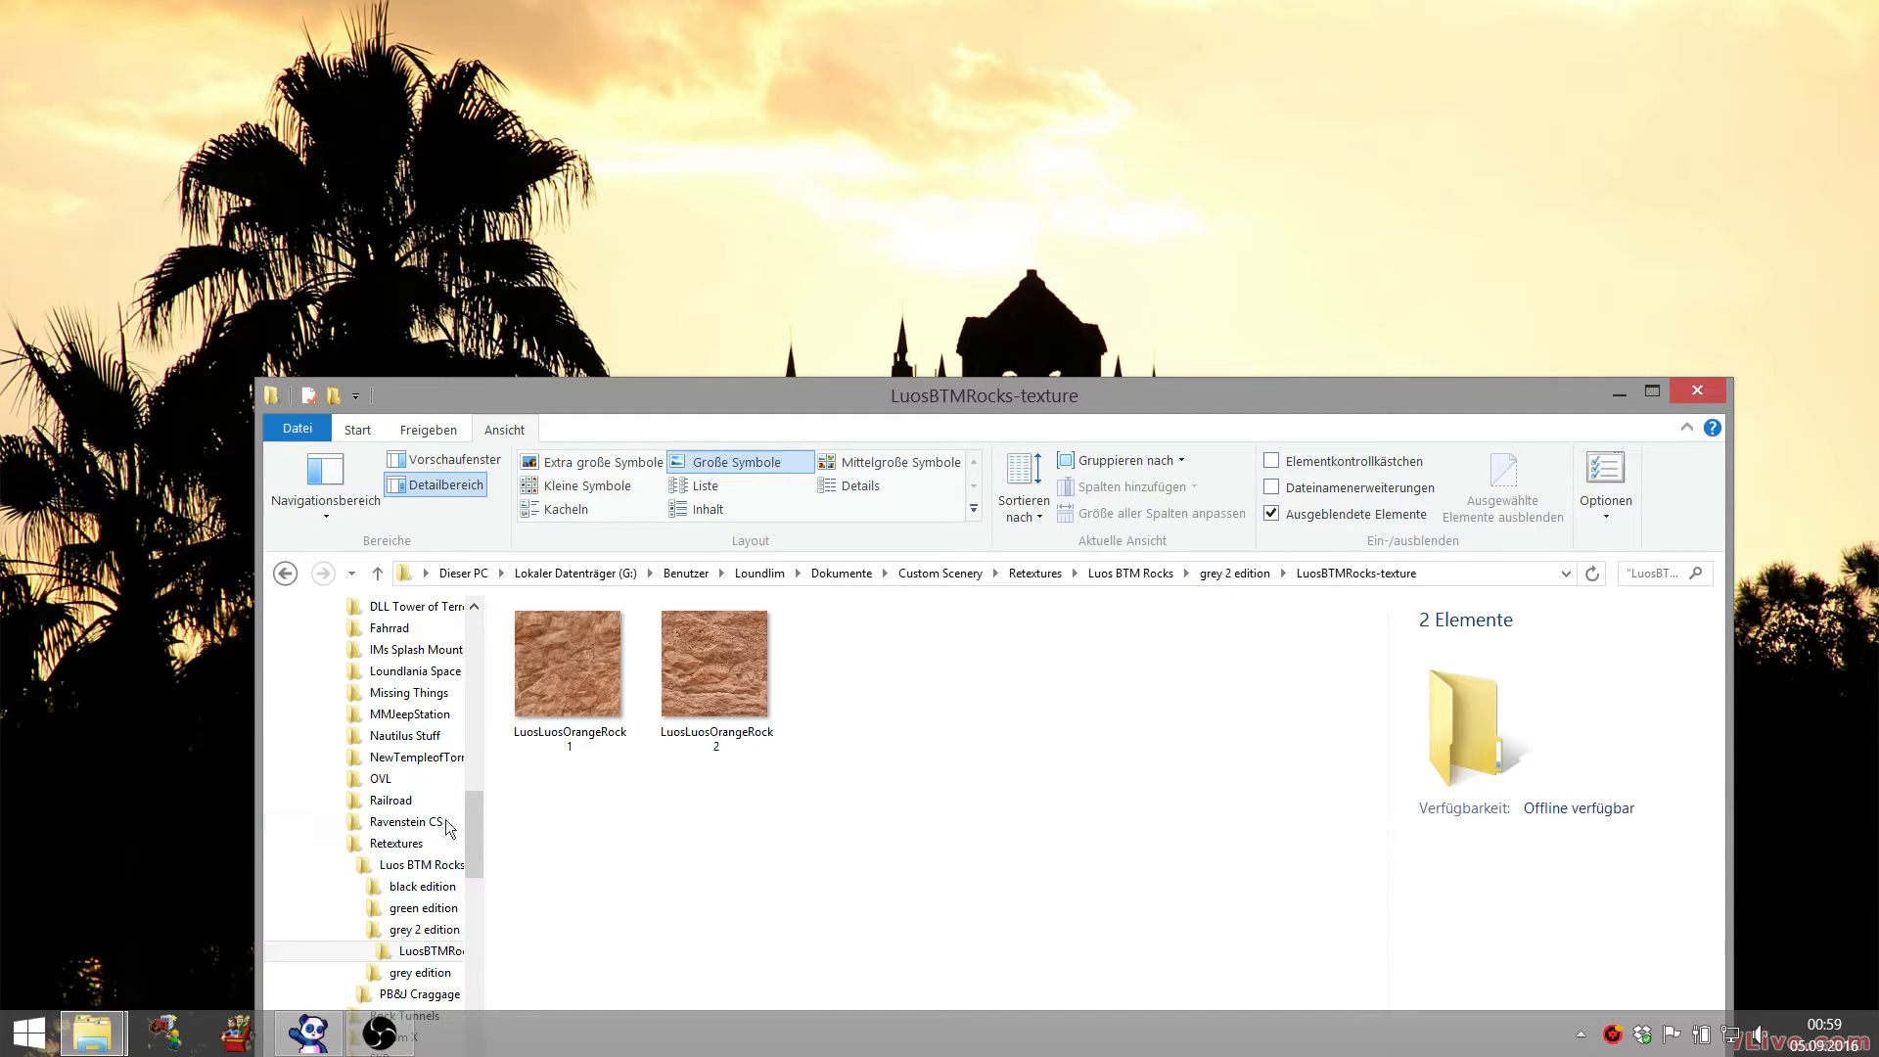
pyautogui.click(590, 741)
pyautogui.moveTo(588, 739)
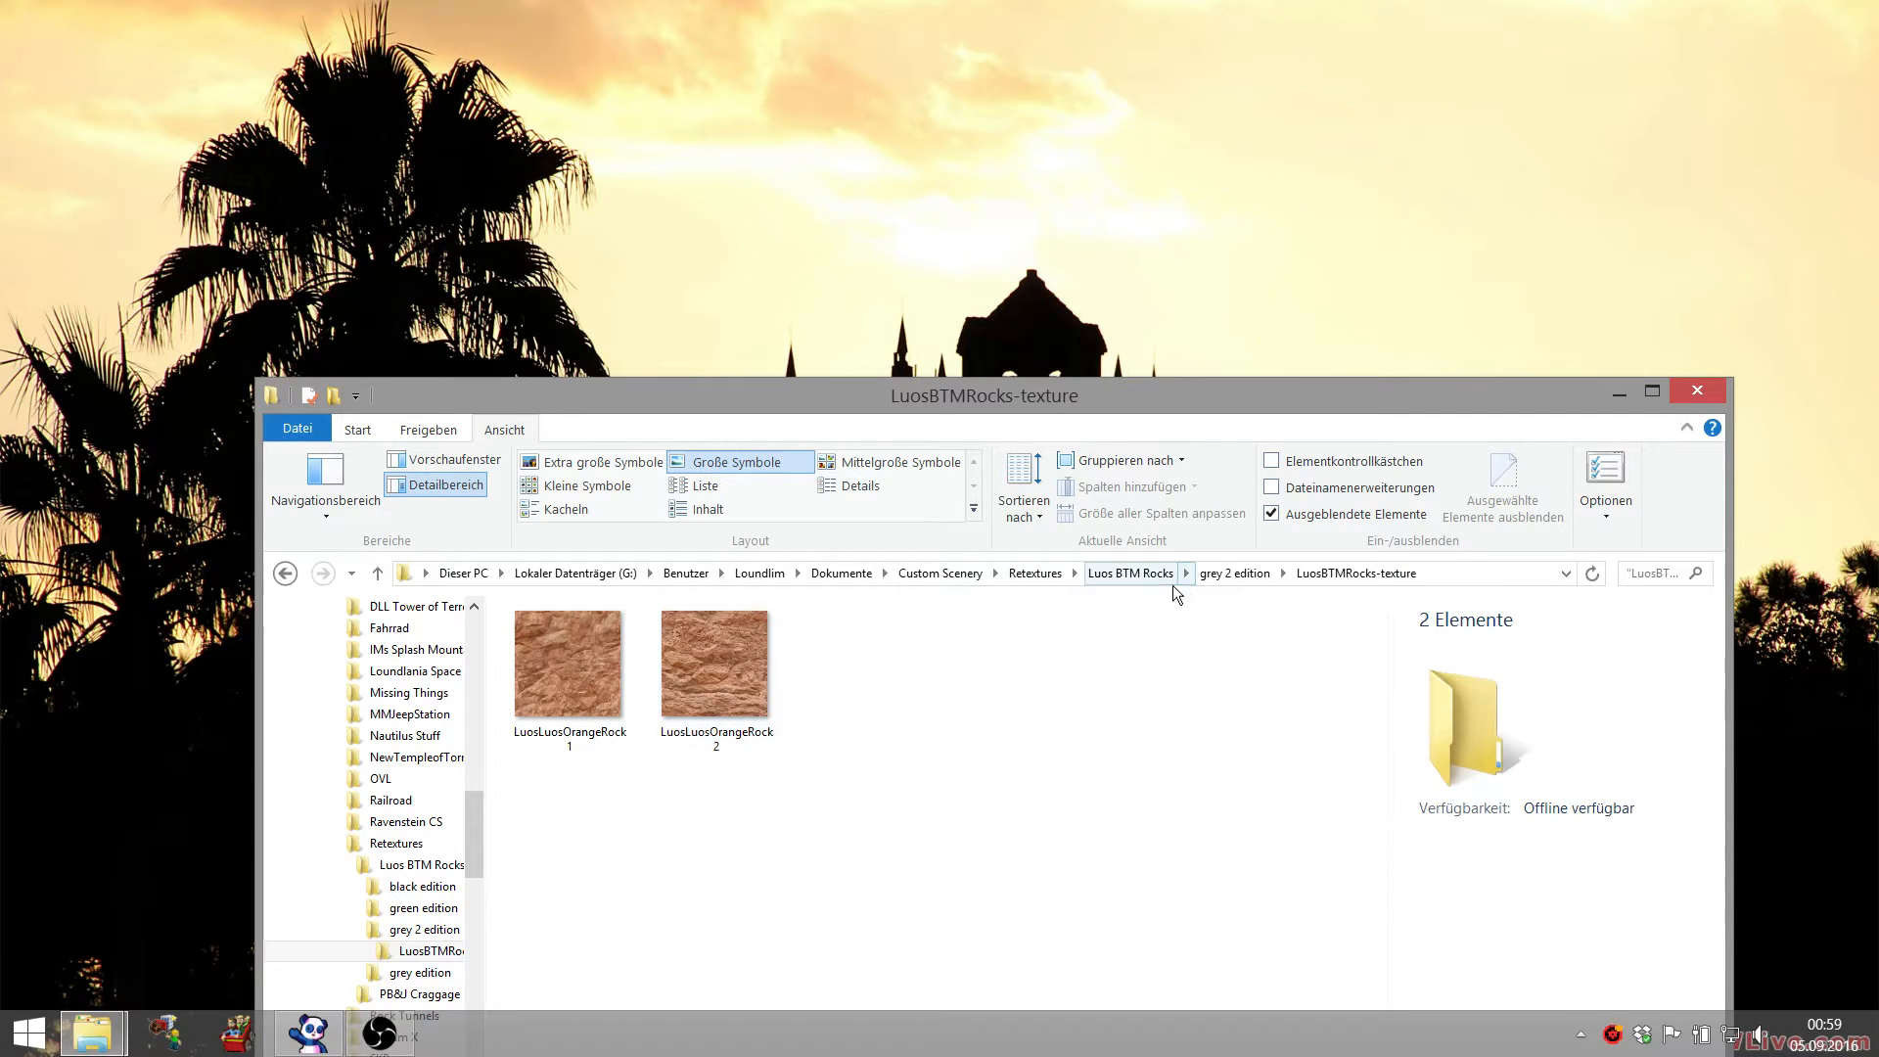
pyautogui.click(1231, 567)
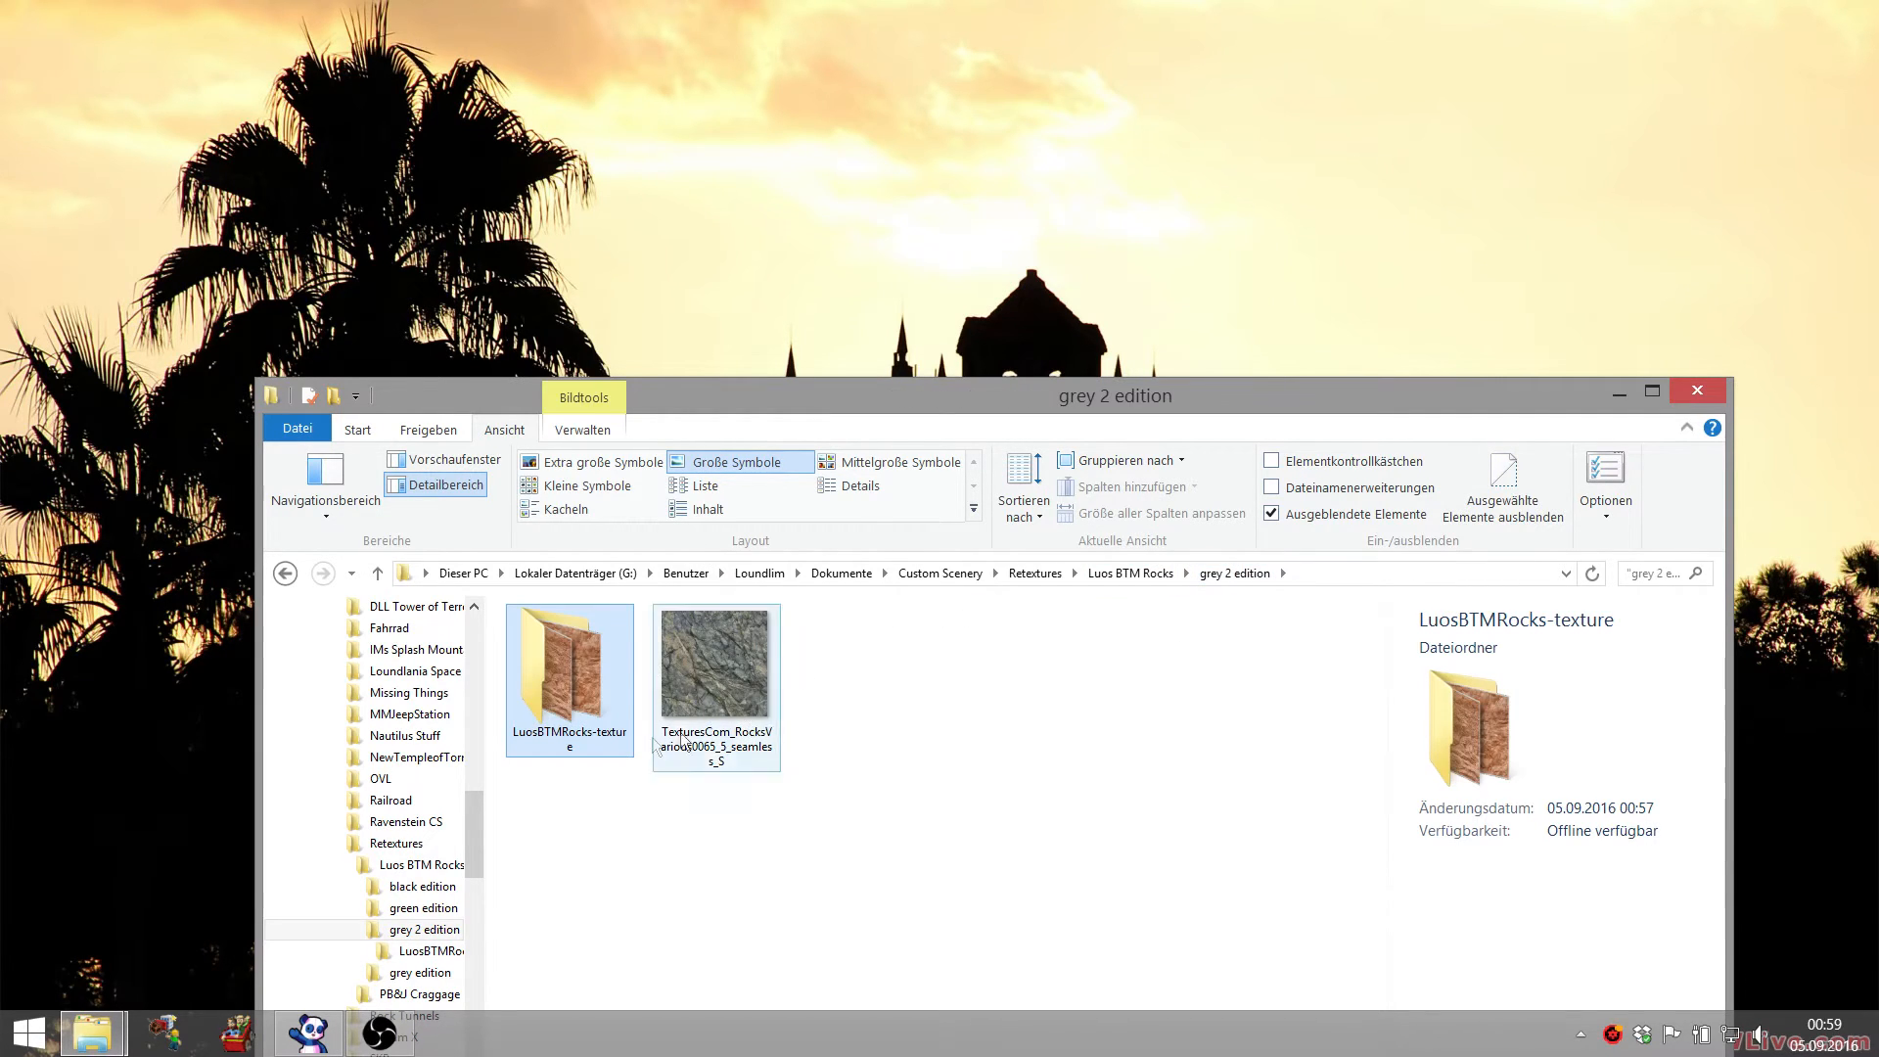
# - Duplicate the grey seamless rock image TexturesCom_RocksVarious0065_5_seamless_S within the grey 2 edition folder
pyautogui.click(731, 718)
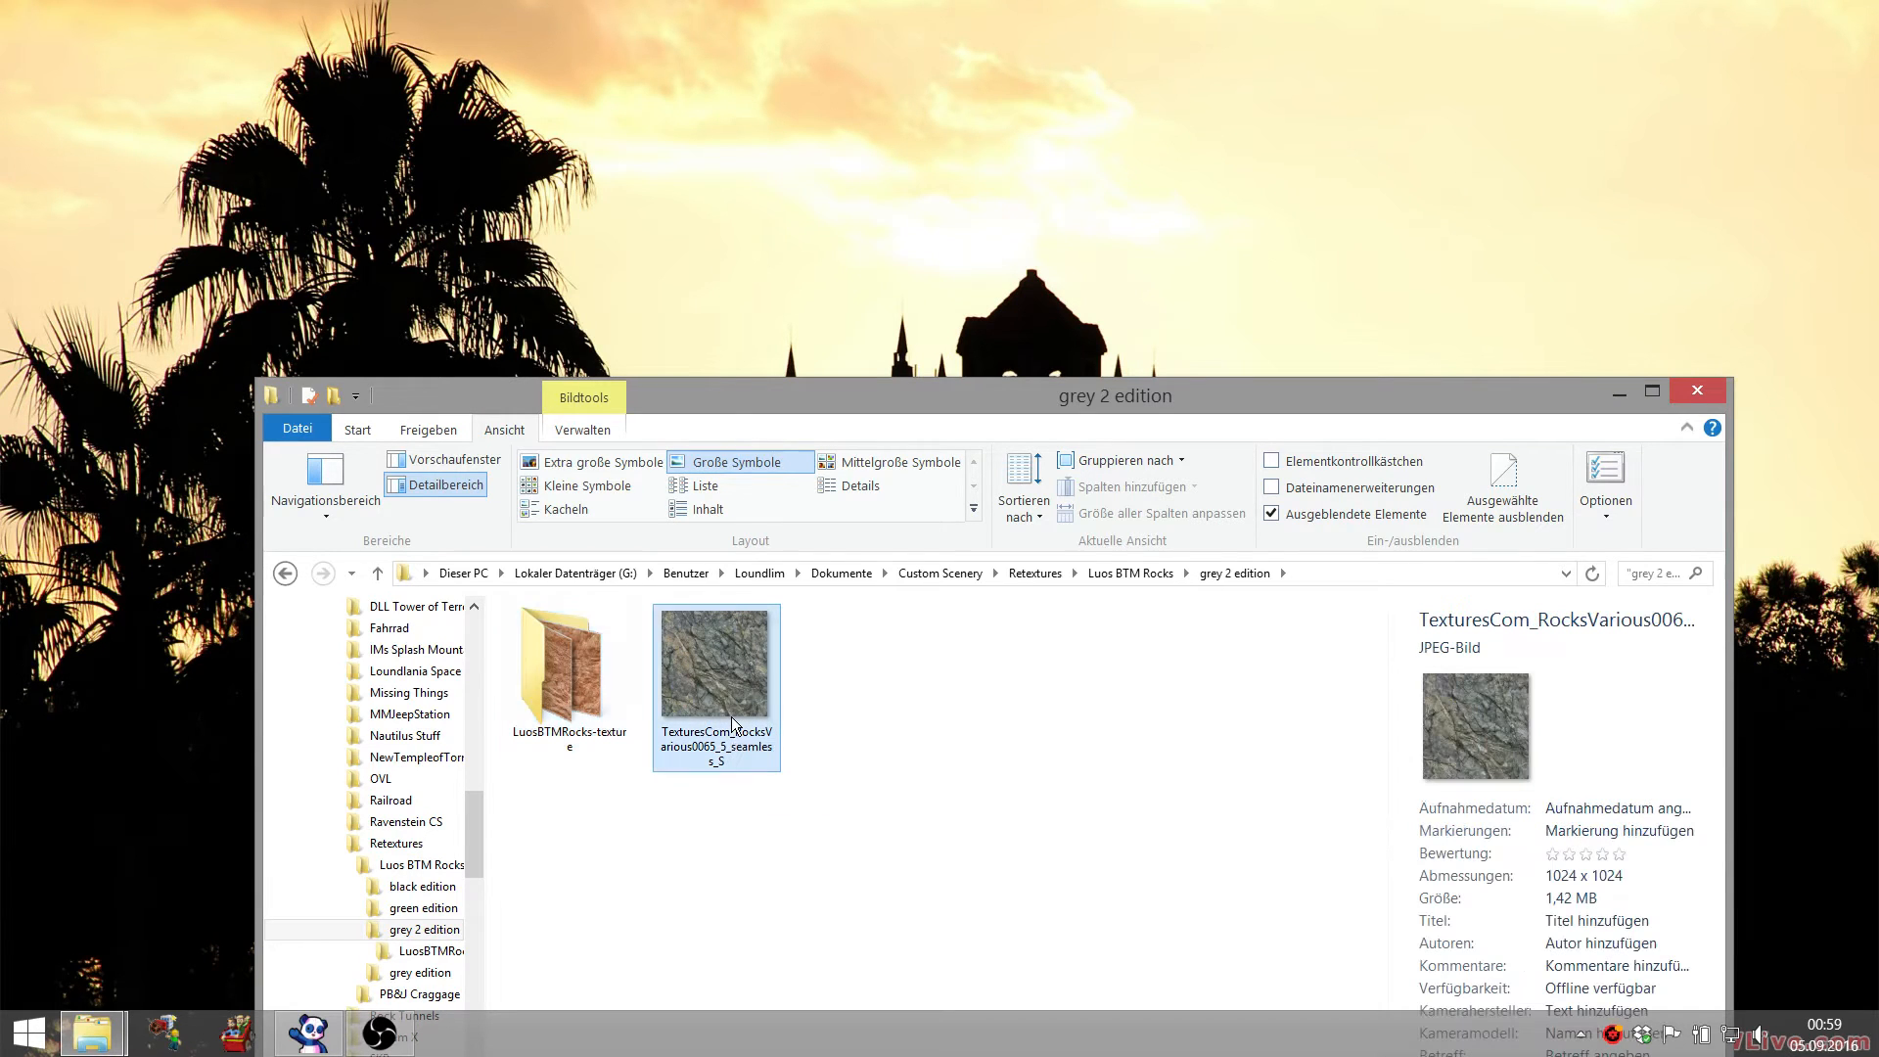
pyautogui.rightClick(732, 719)
pyautogui.click(349, 594)
pyautogui.hotkey('ctrl', 'v')
pyautogui.click(688, 741)
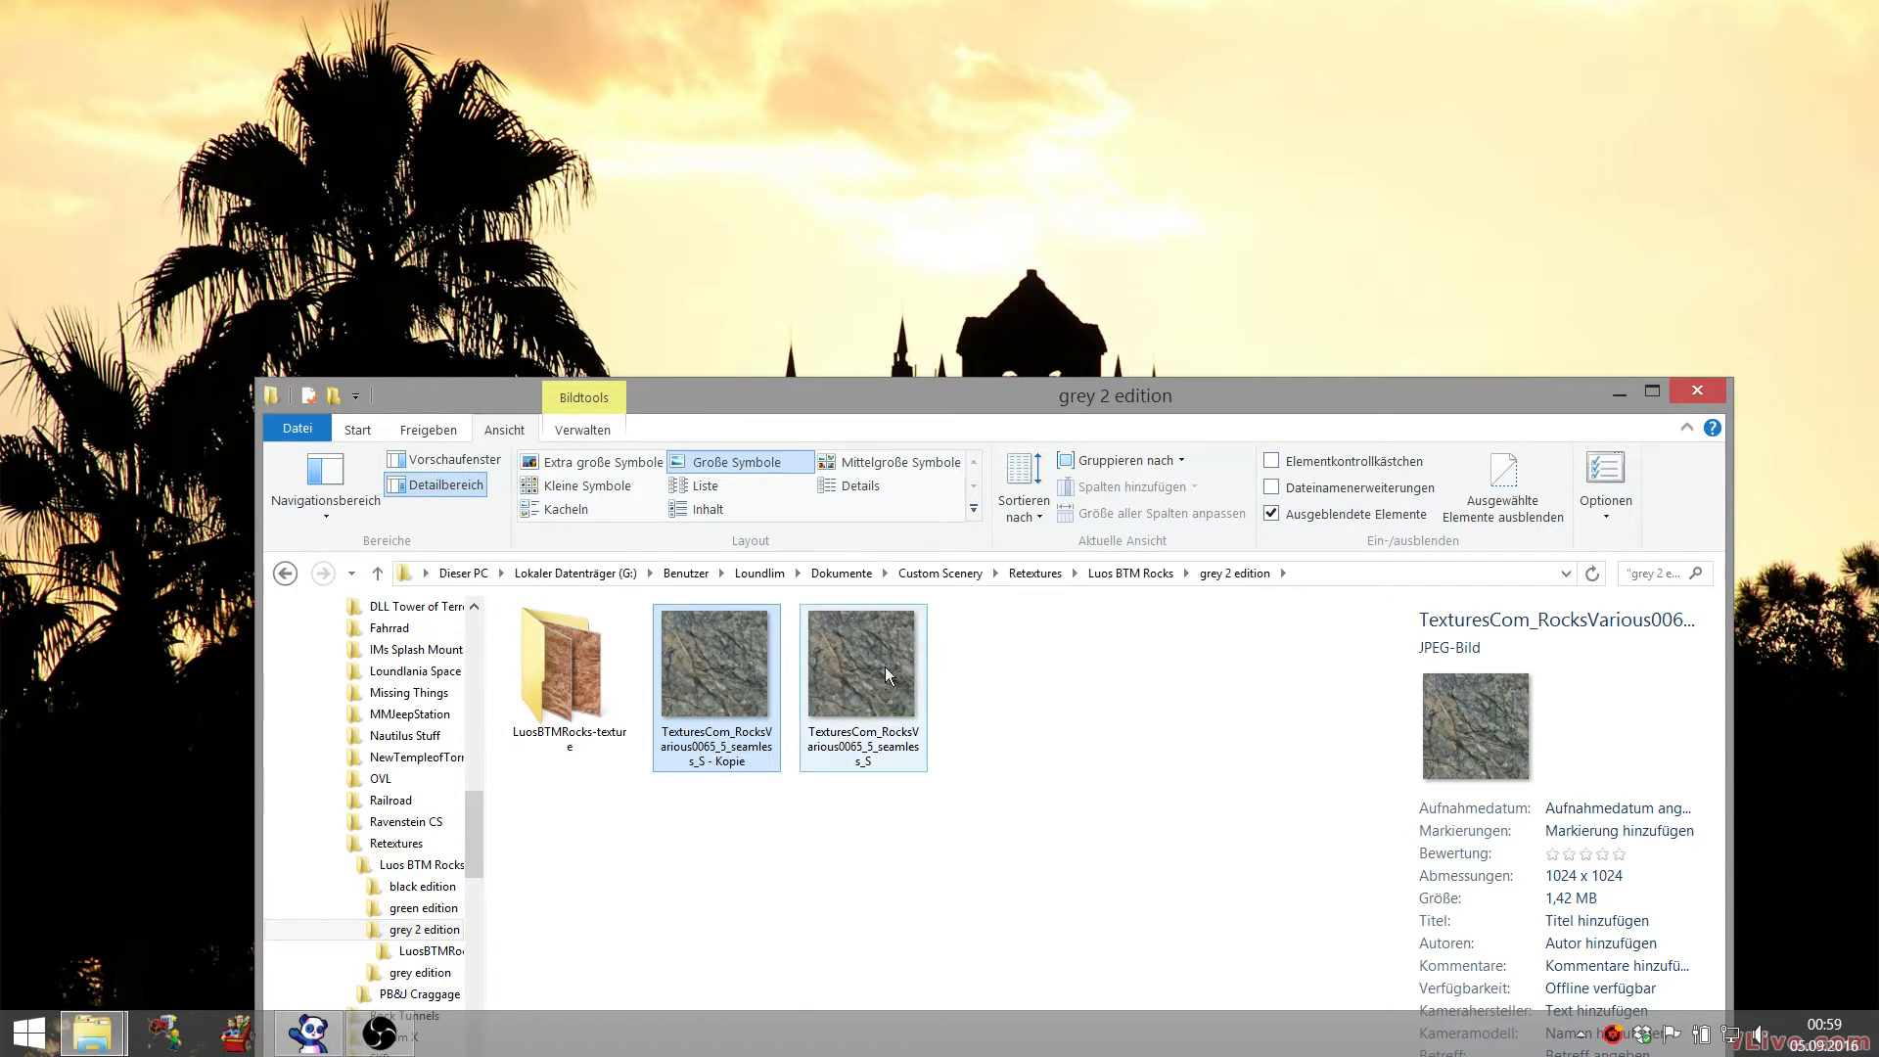
# - Rename the two grey rock images as LuosLuosOrangeRock1 and LuosLuosOrangeRock2, matching the original textures
pyautogui.rightClick(740, 699)
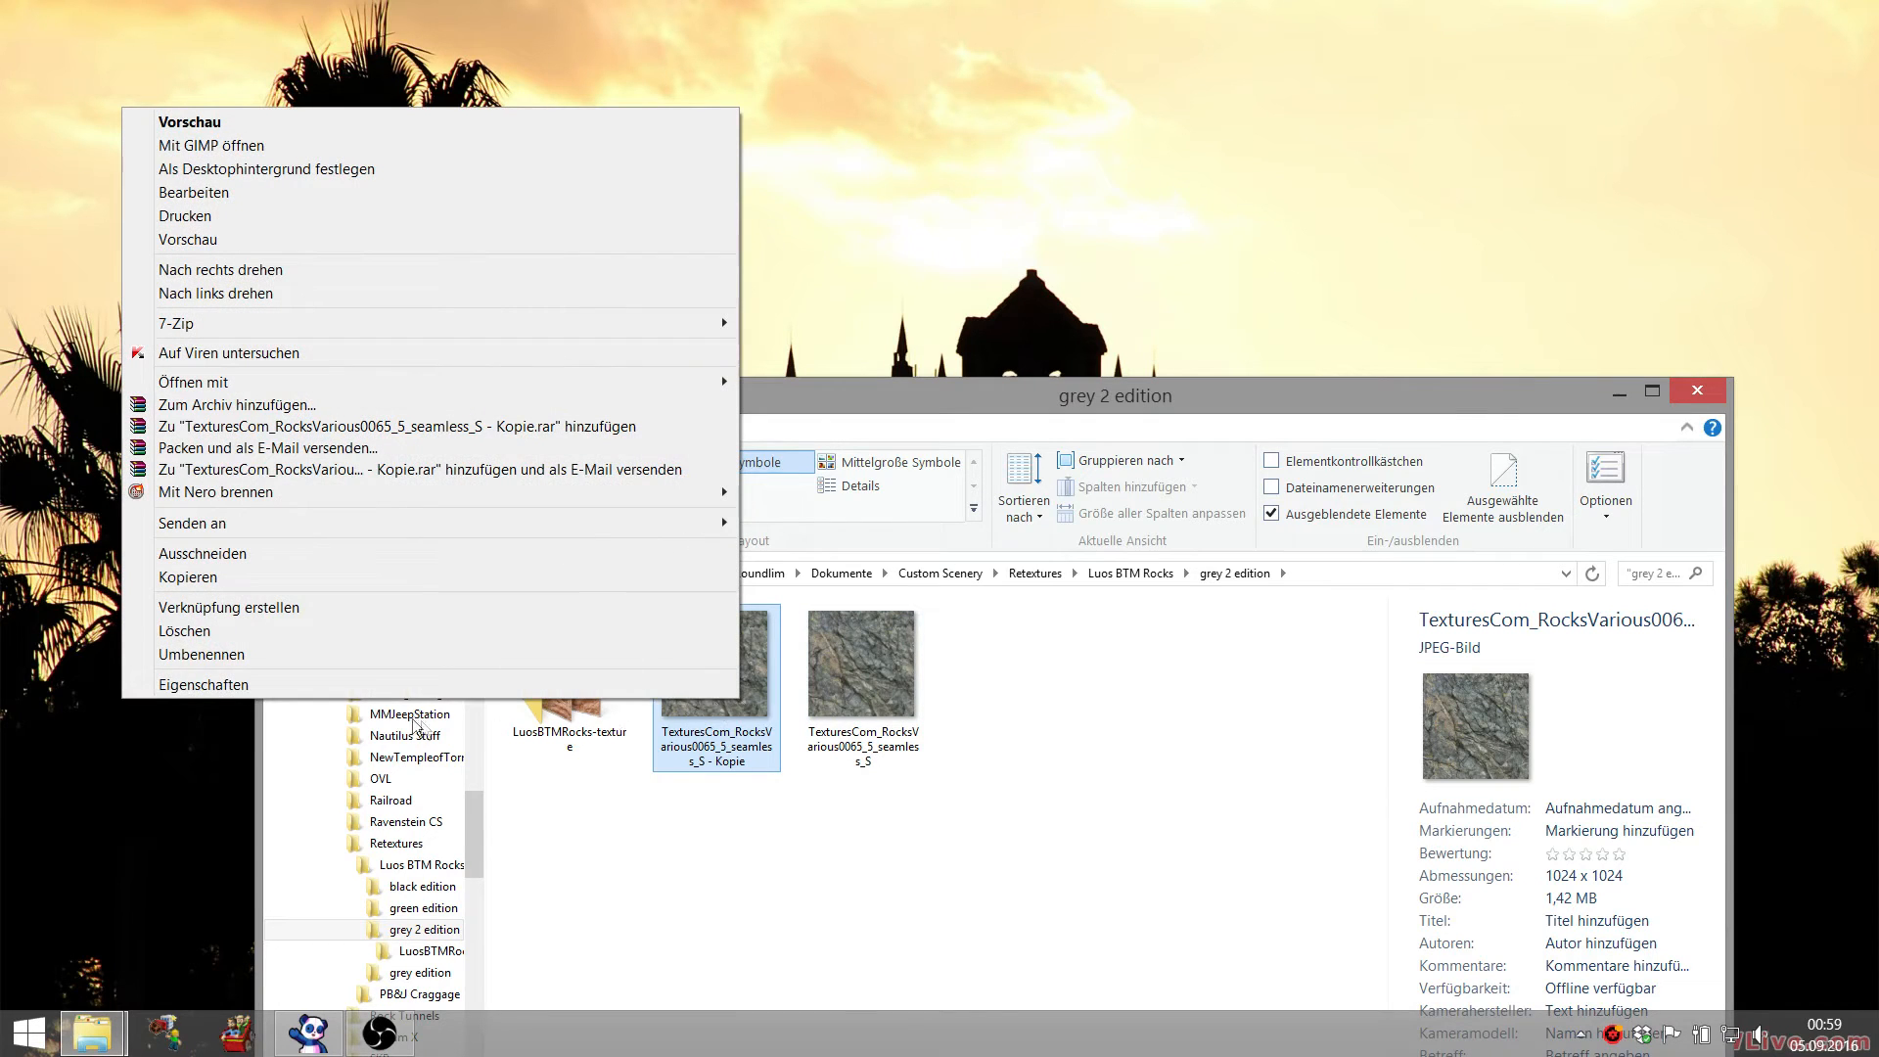
pyautogui.click(302, 656)
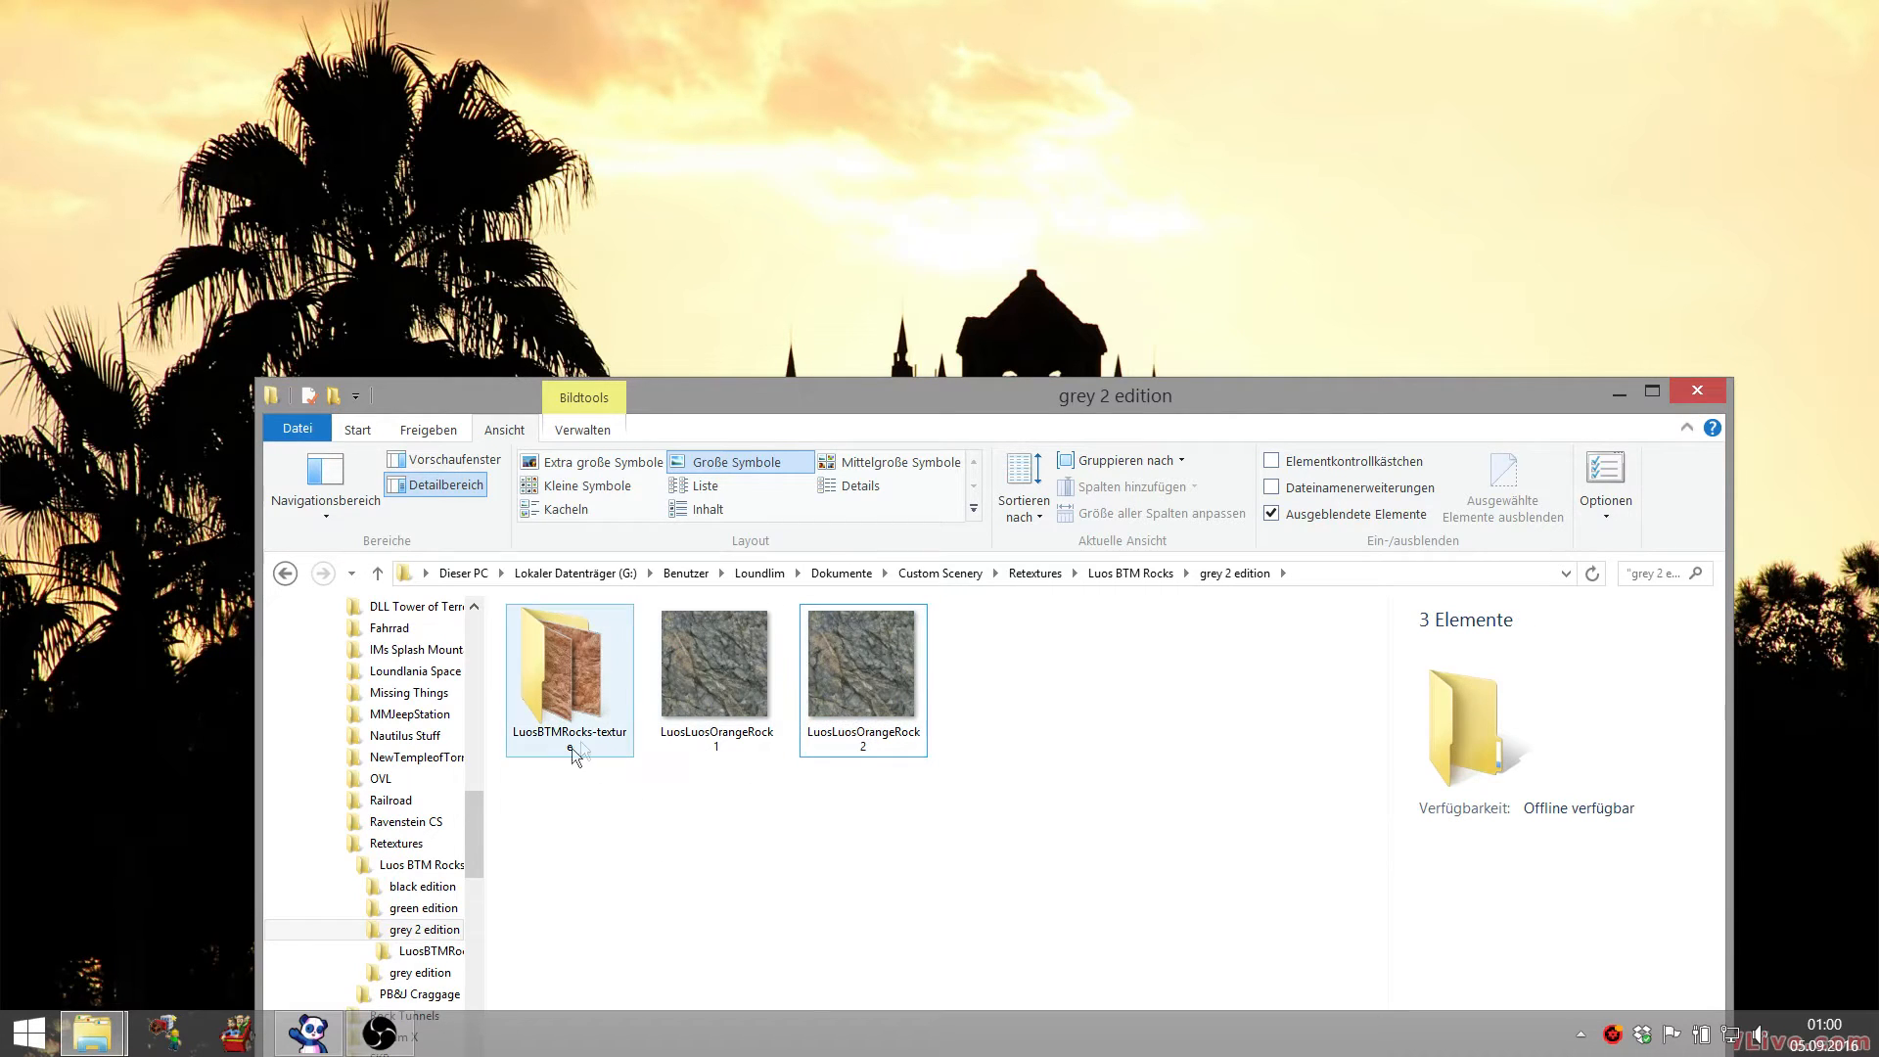
pyautogui.click(820, 744)
pyautogui.click(932, 673)
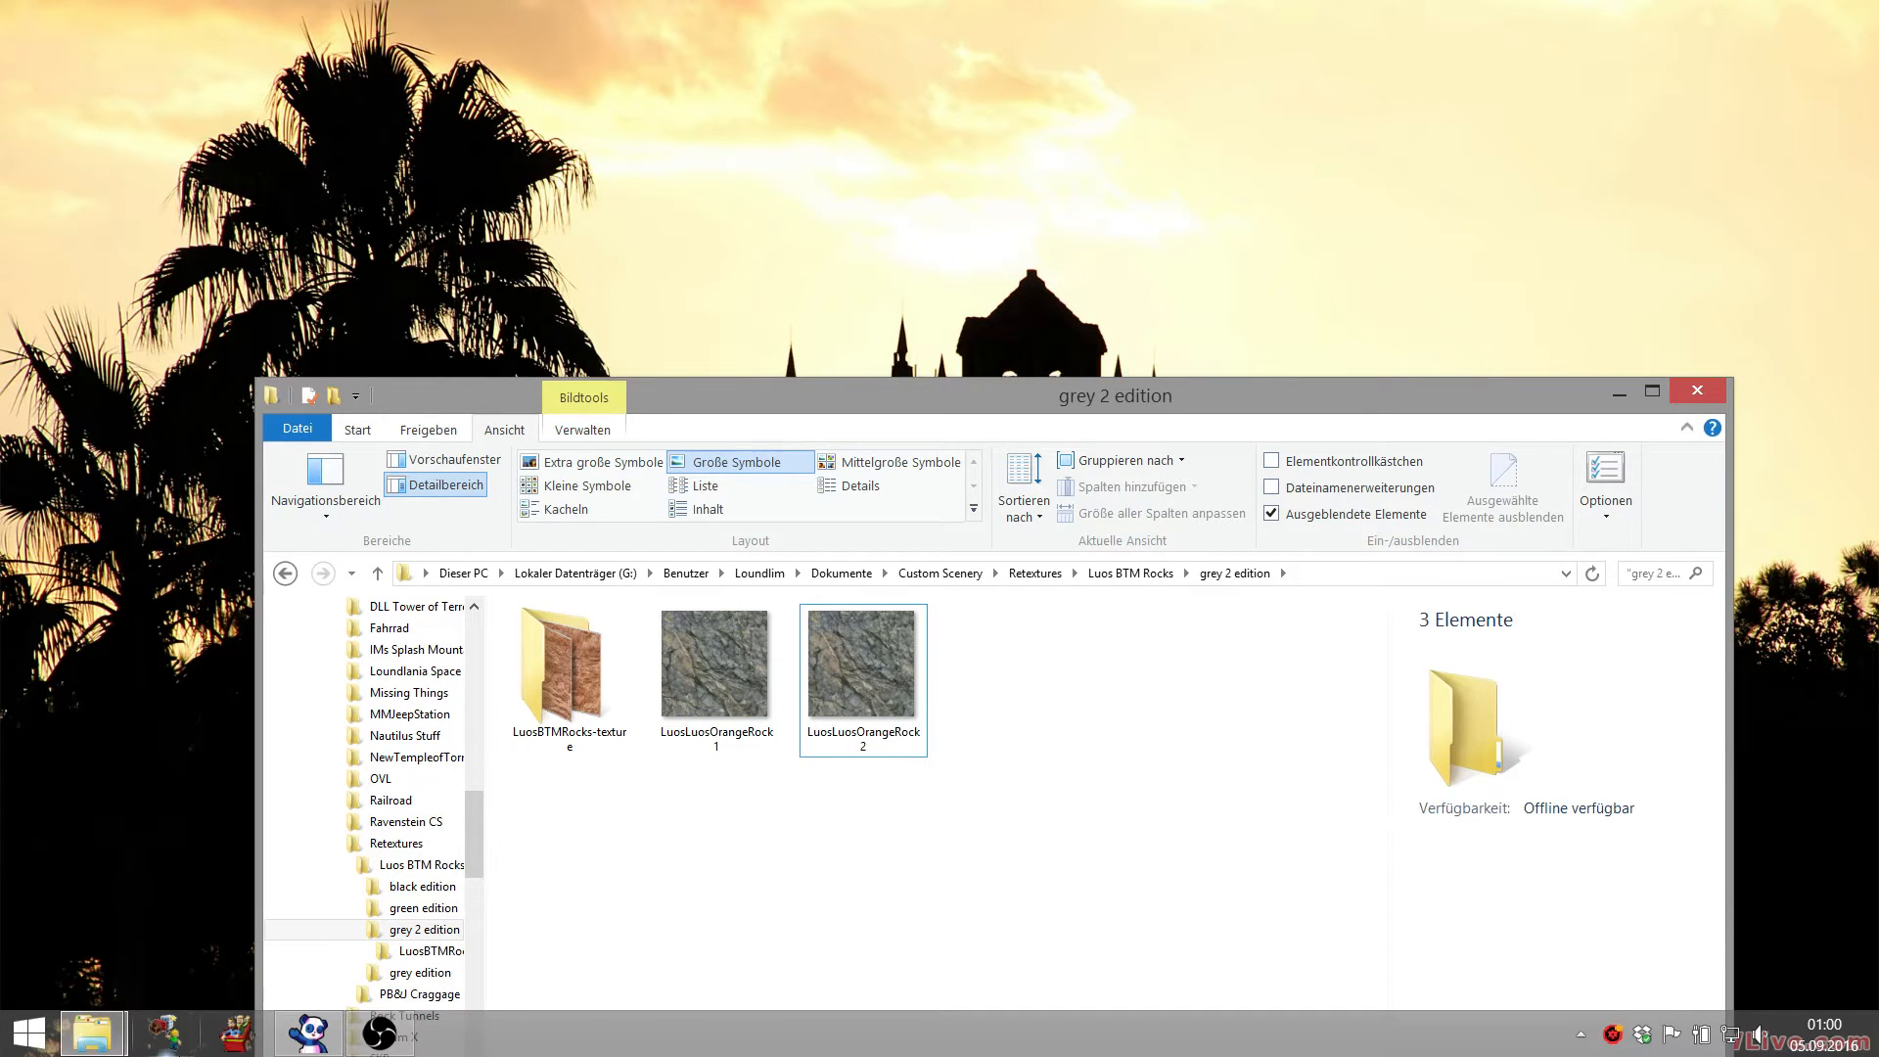
# - In RCT3 Importer, start a new OVL and add LuosLuosOrangeRock1.jpg and LuosLuosOrangeRock2.jpg from the grey 2 edition folder as textures
pyautogui.click(169, 1040)
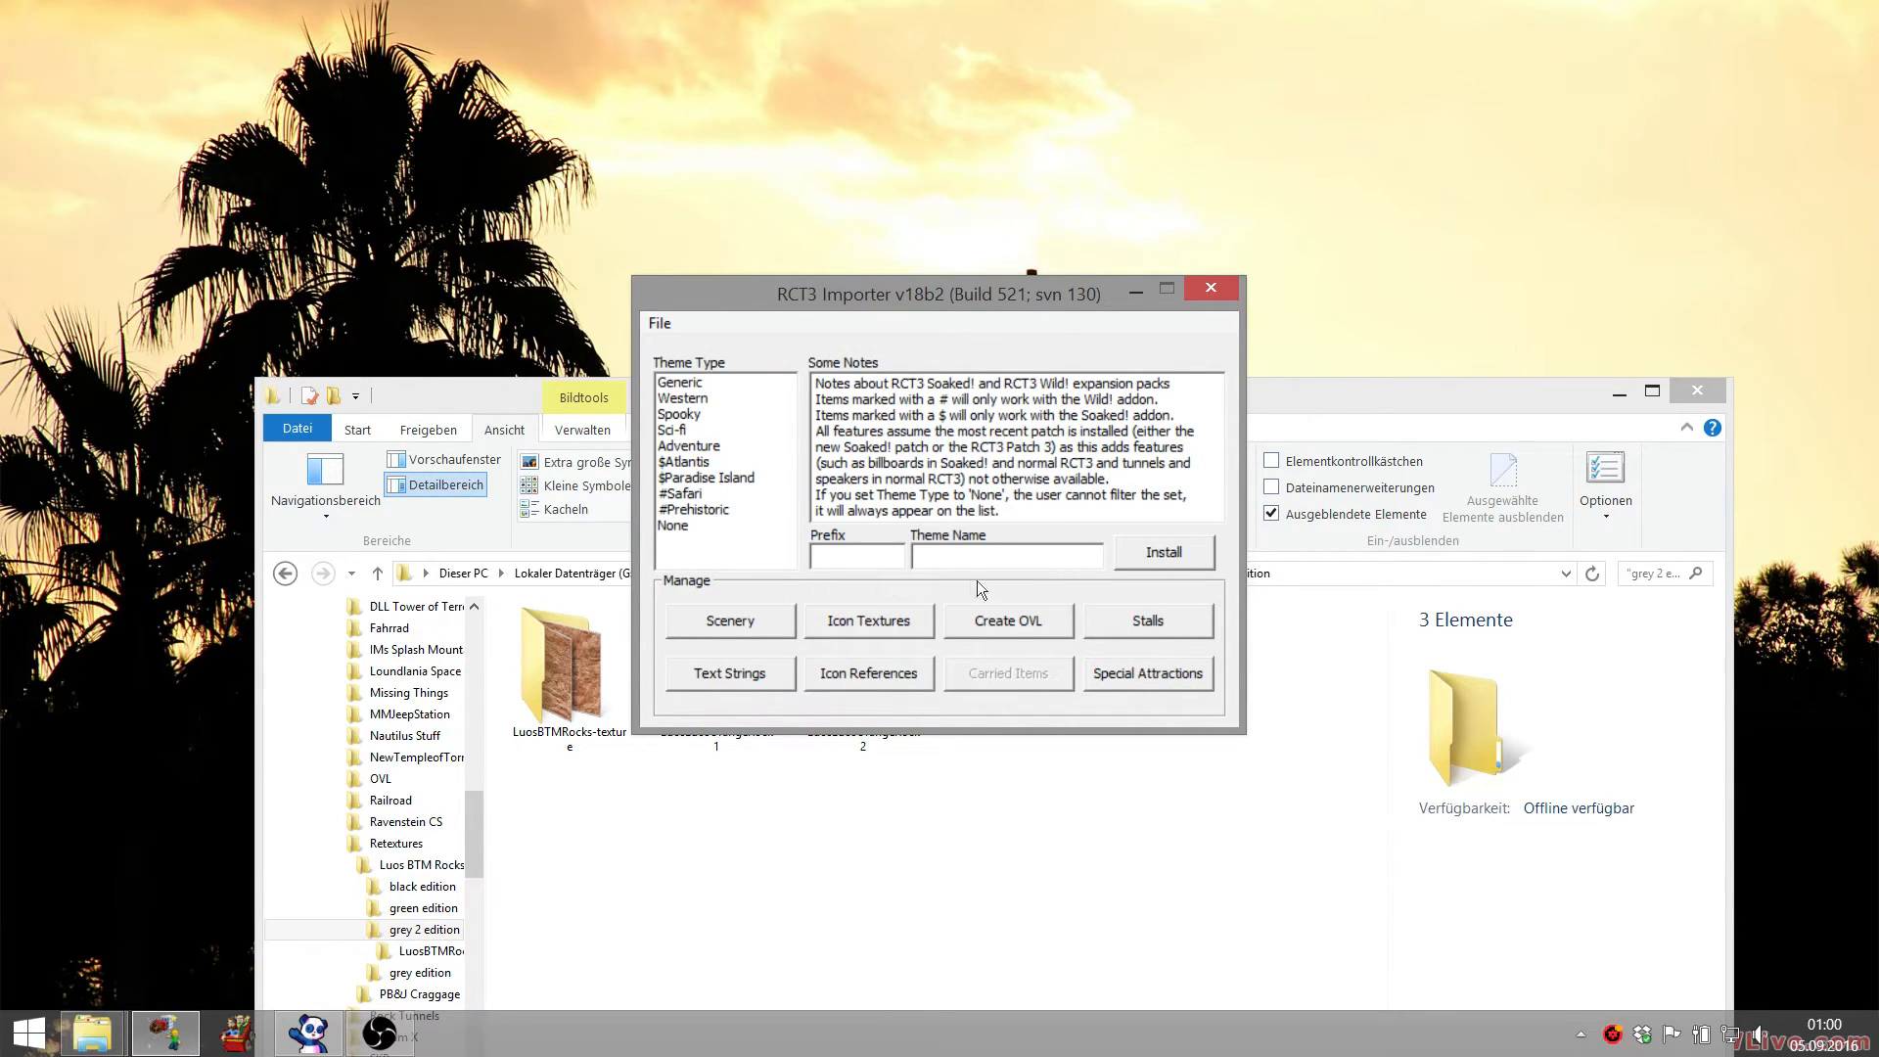
pyautogui.click(973, 620)
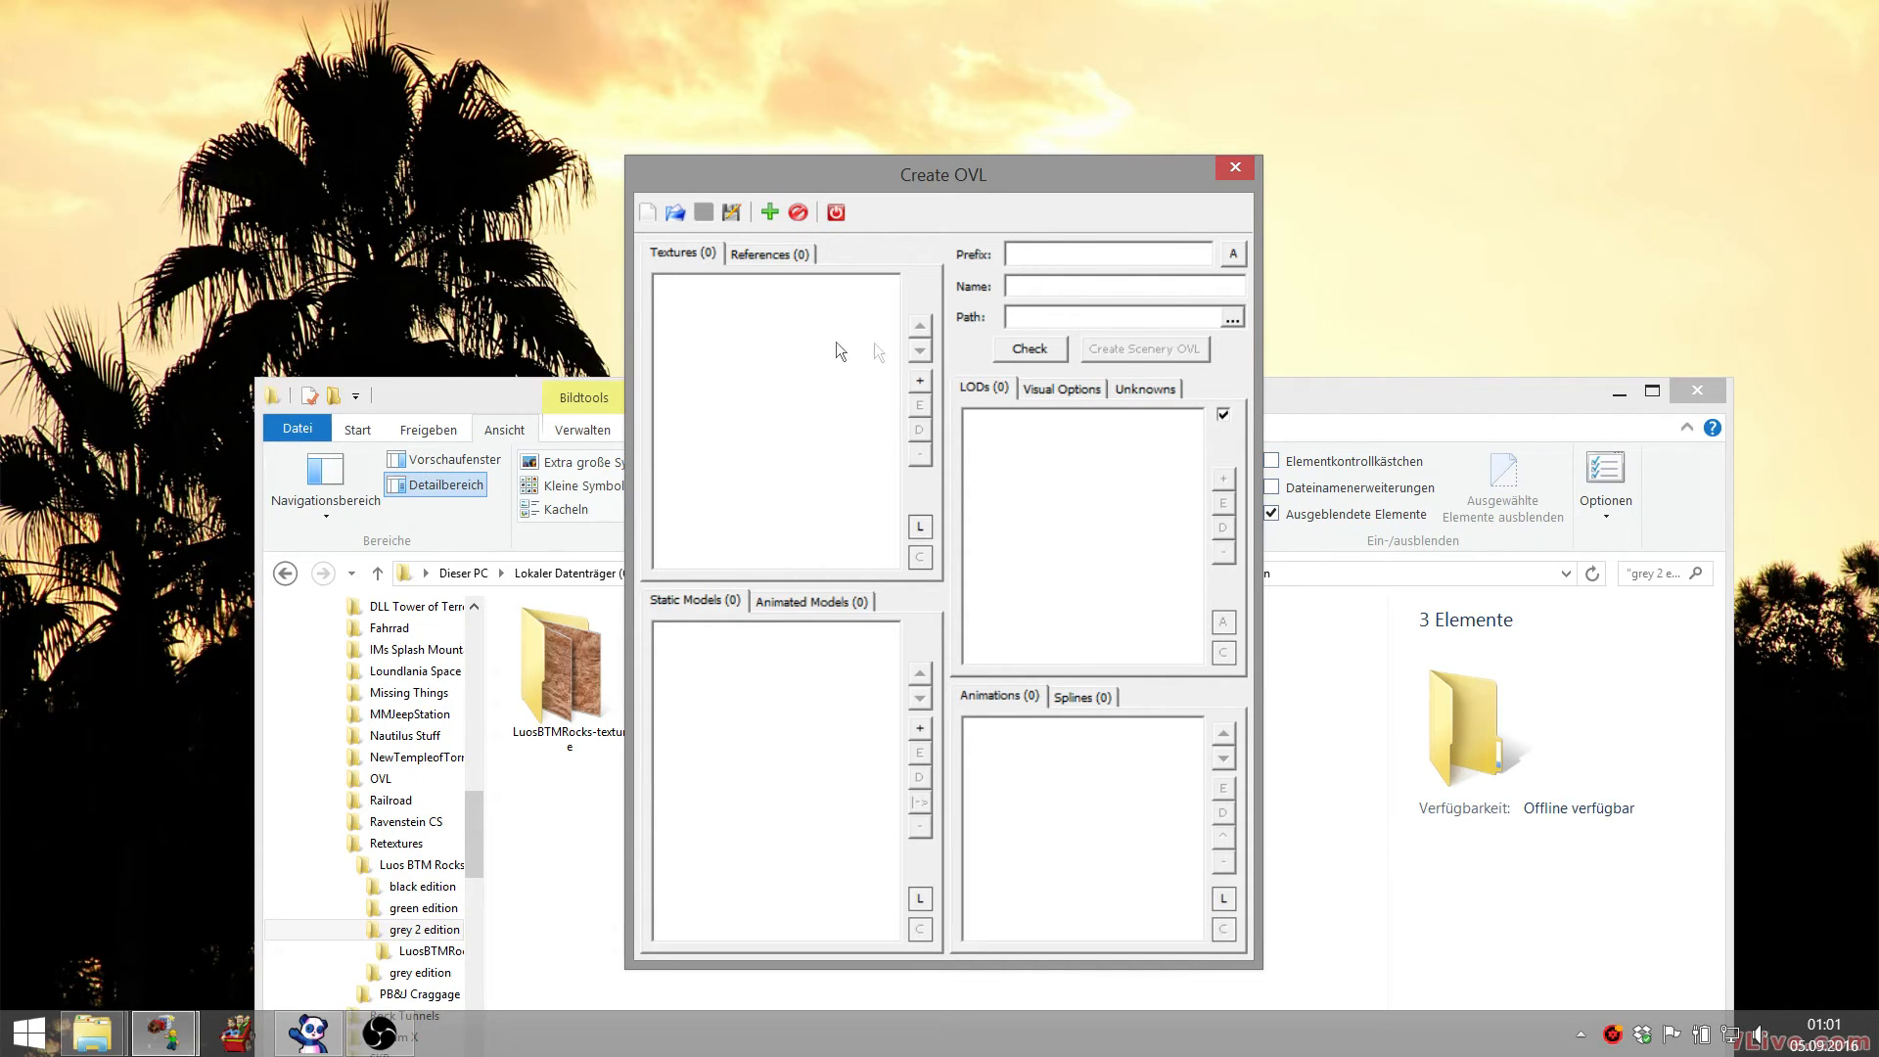
pyautogui.click(928, 380)
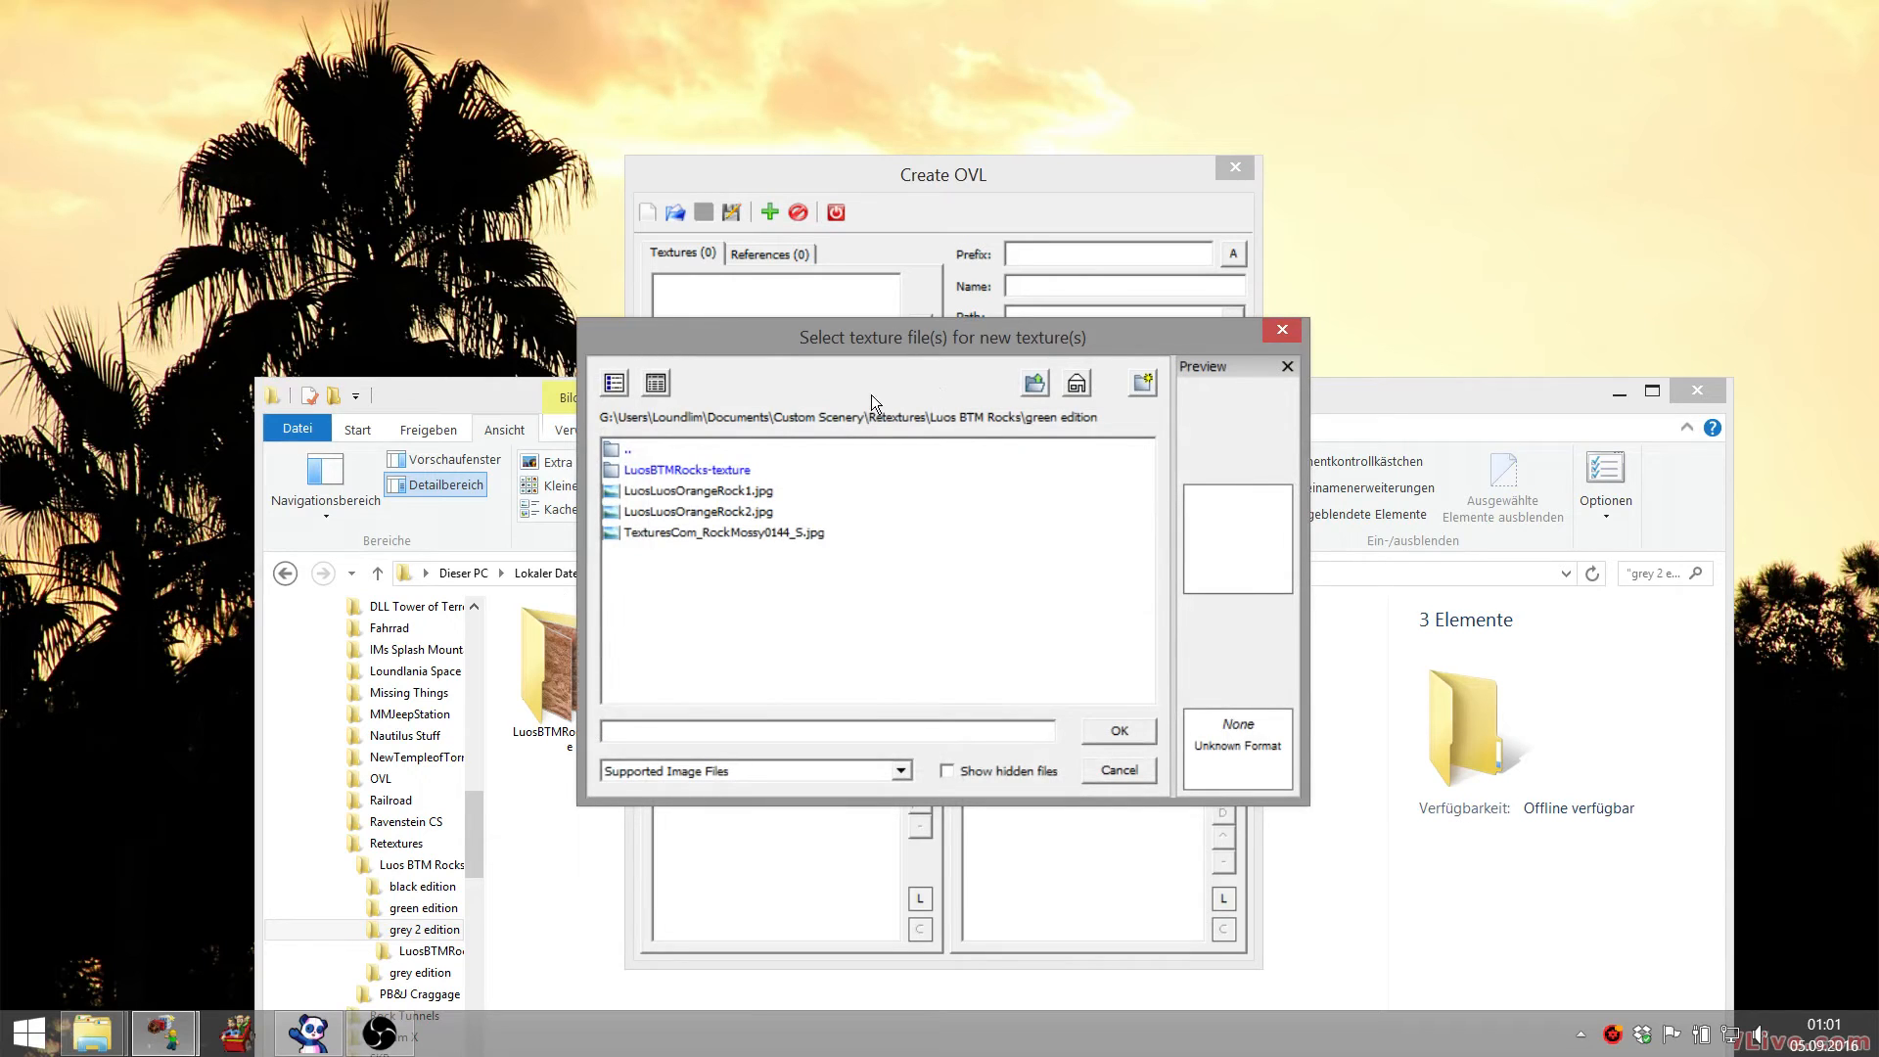
pyautogui.click(1035, 386)
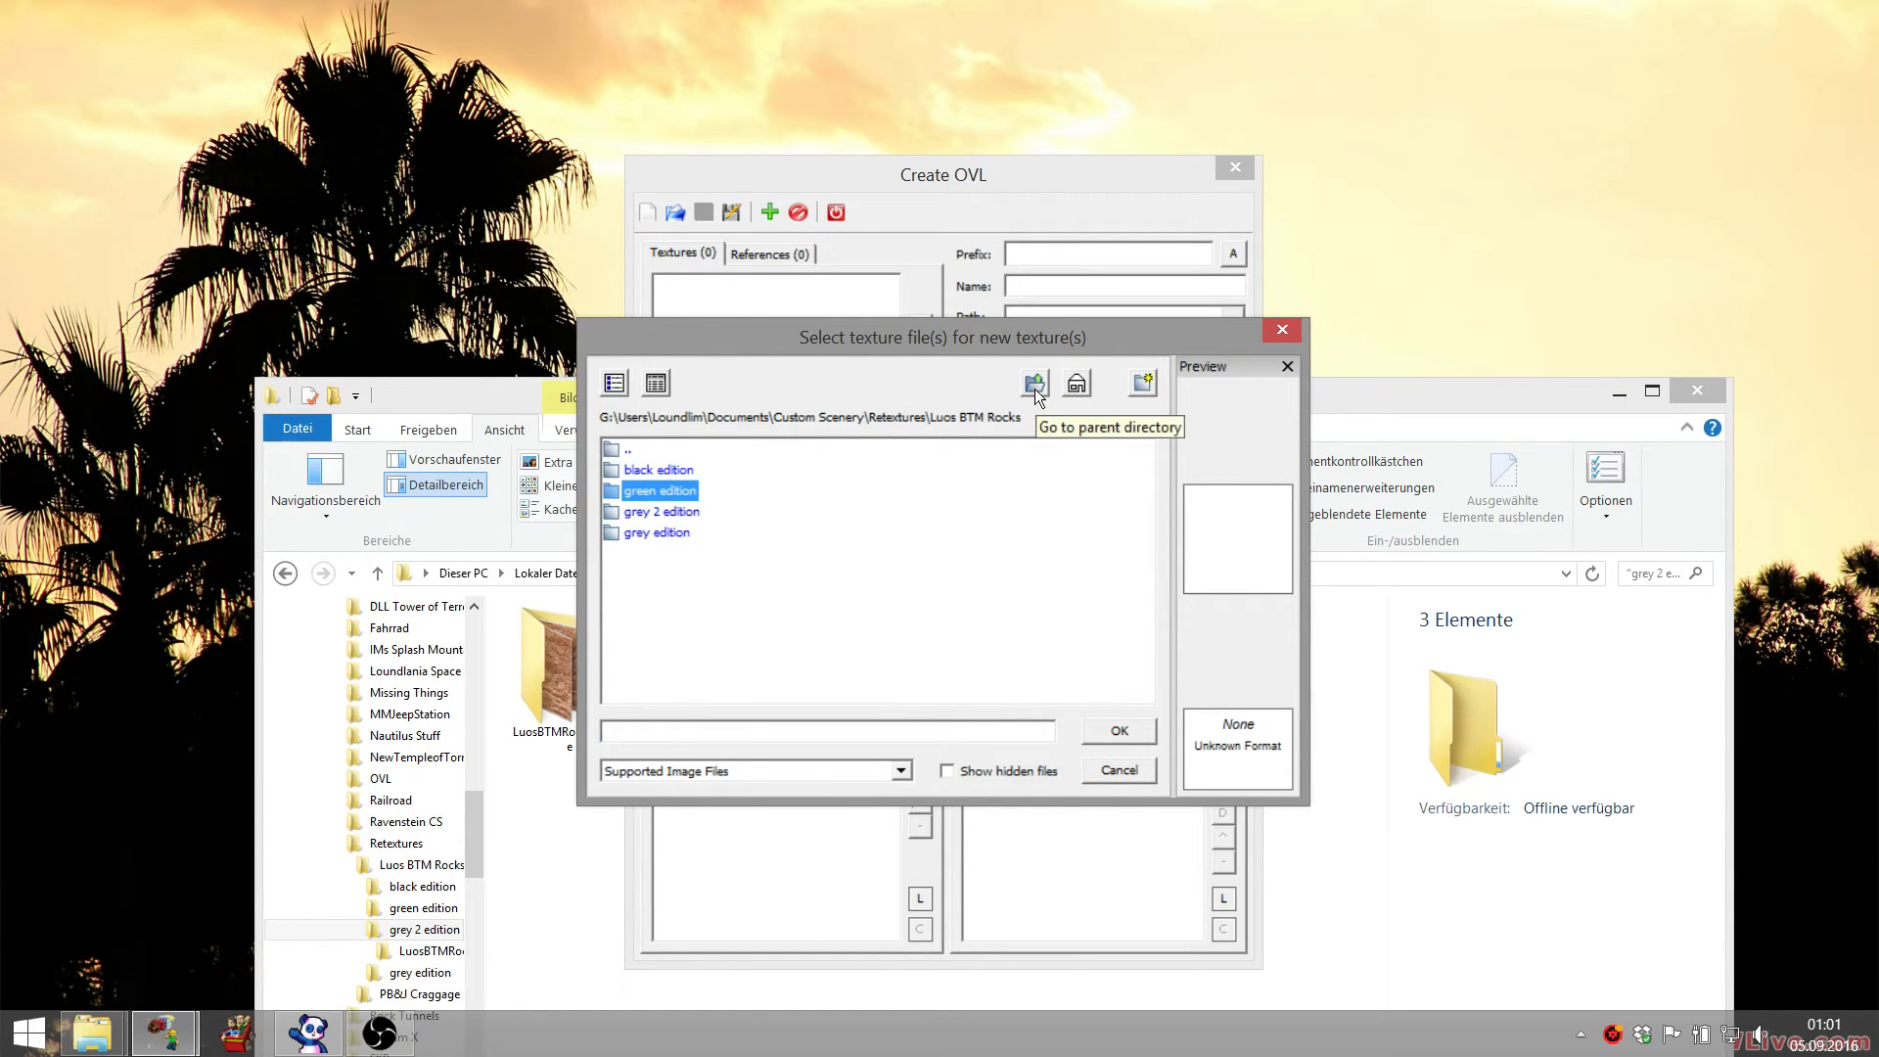
pyautogui.doubleClick(648, 513)
pyautogui.click(757, 491)
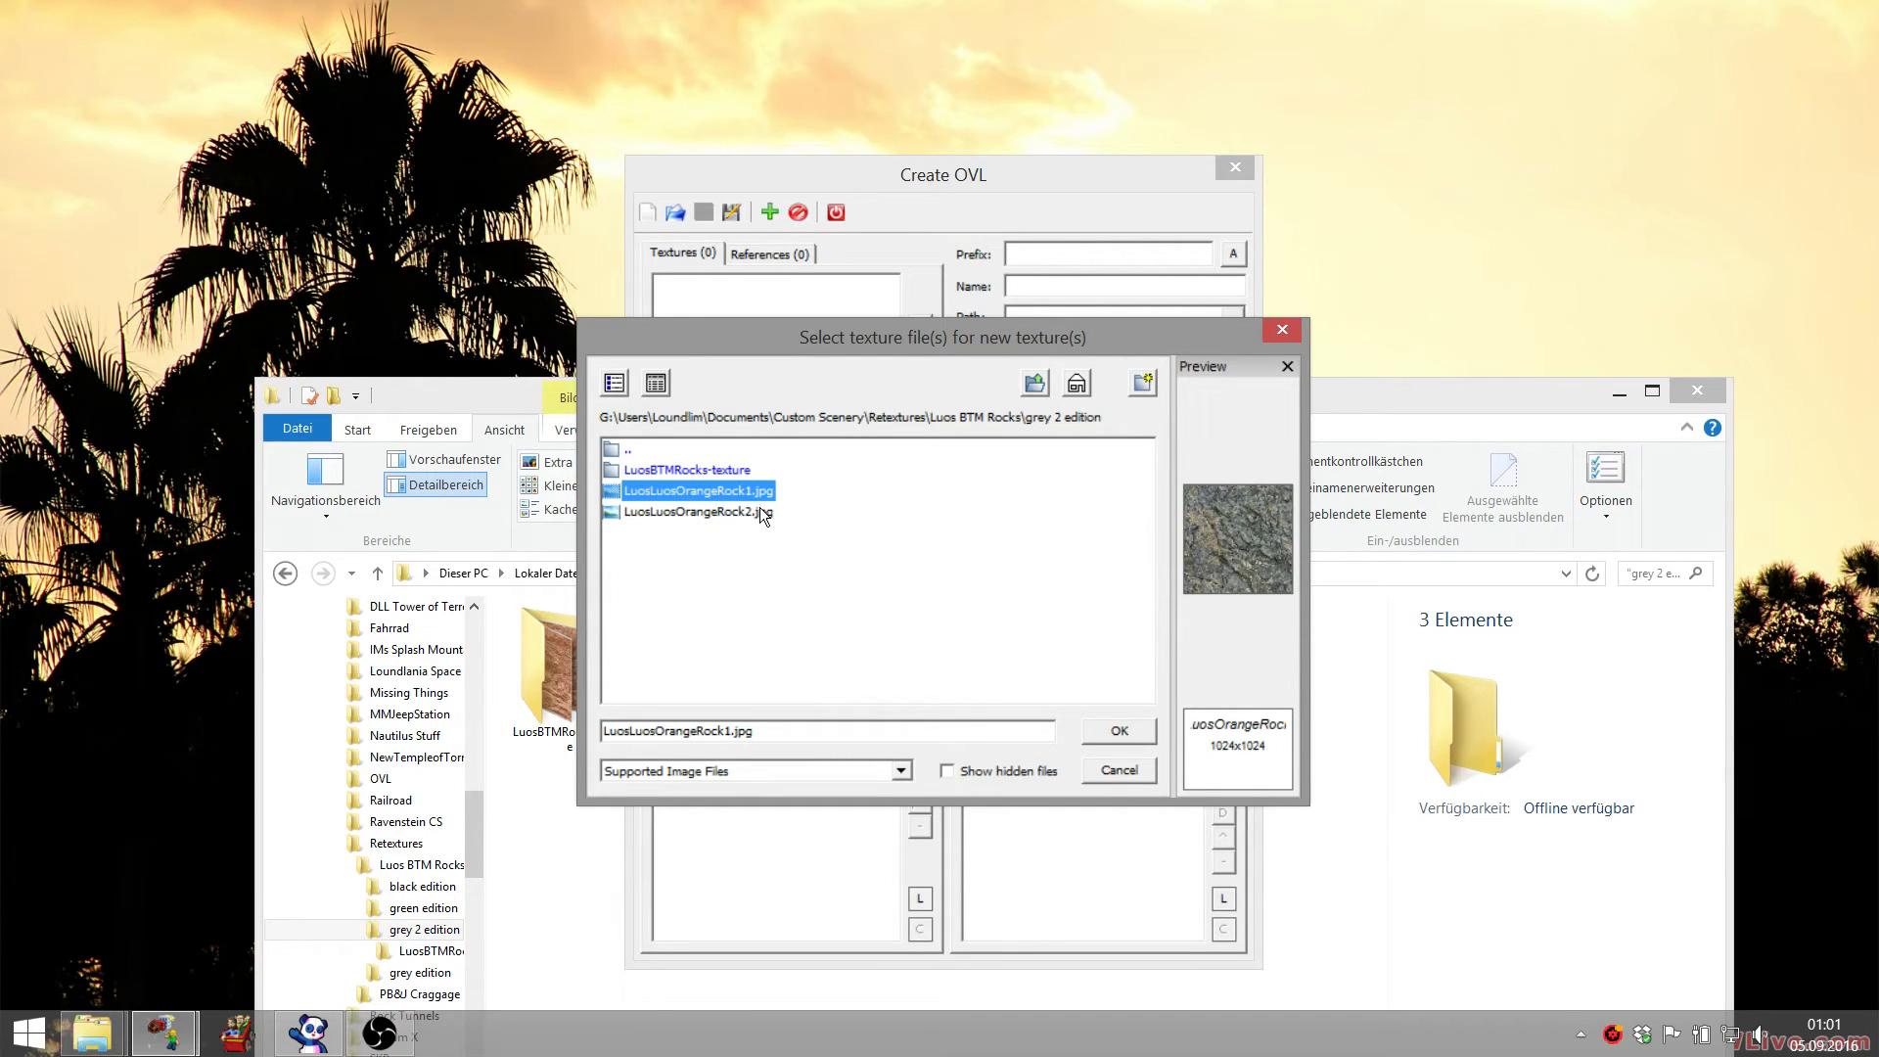
pyautogui.keyDown('shift'); pyautogui.click(759, 509); pyautogui.keyUp('shift')
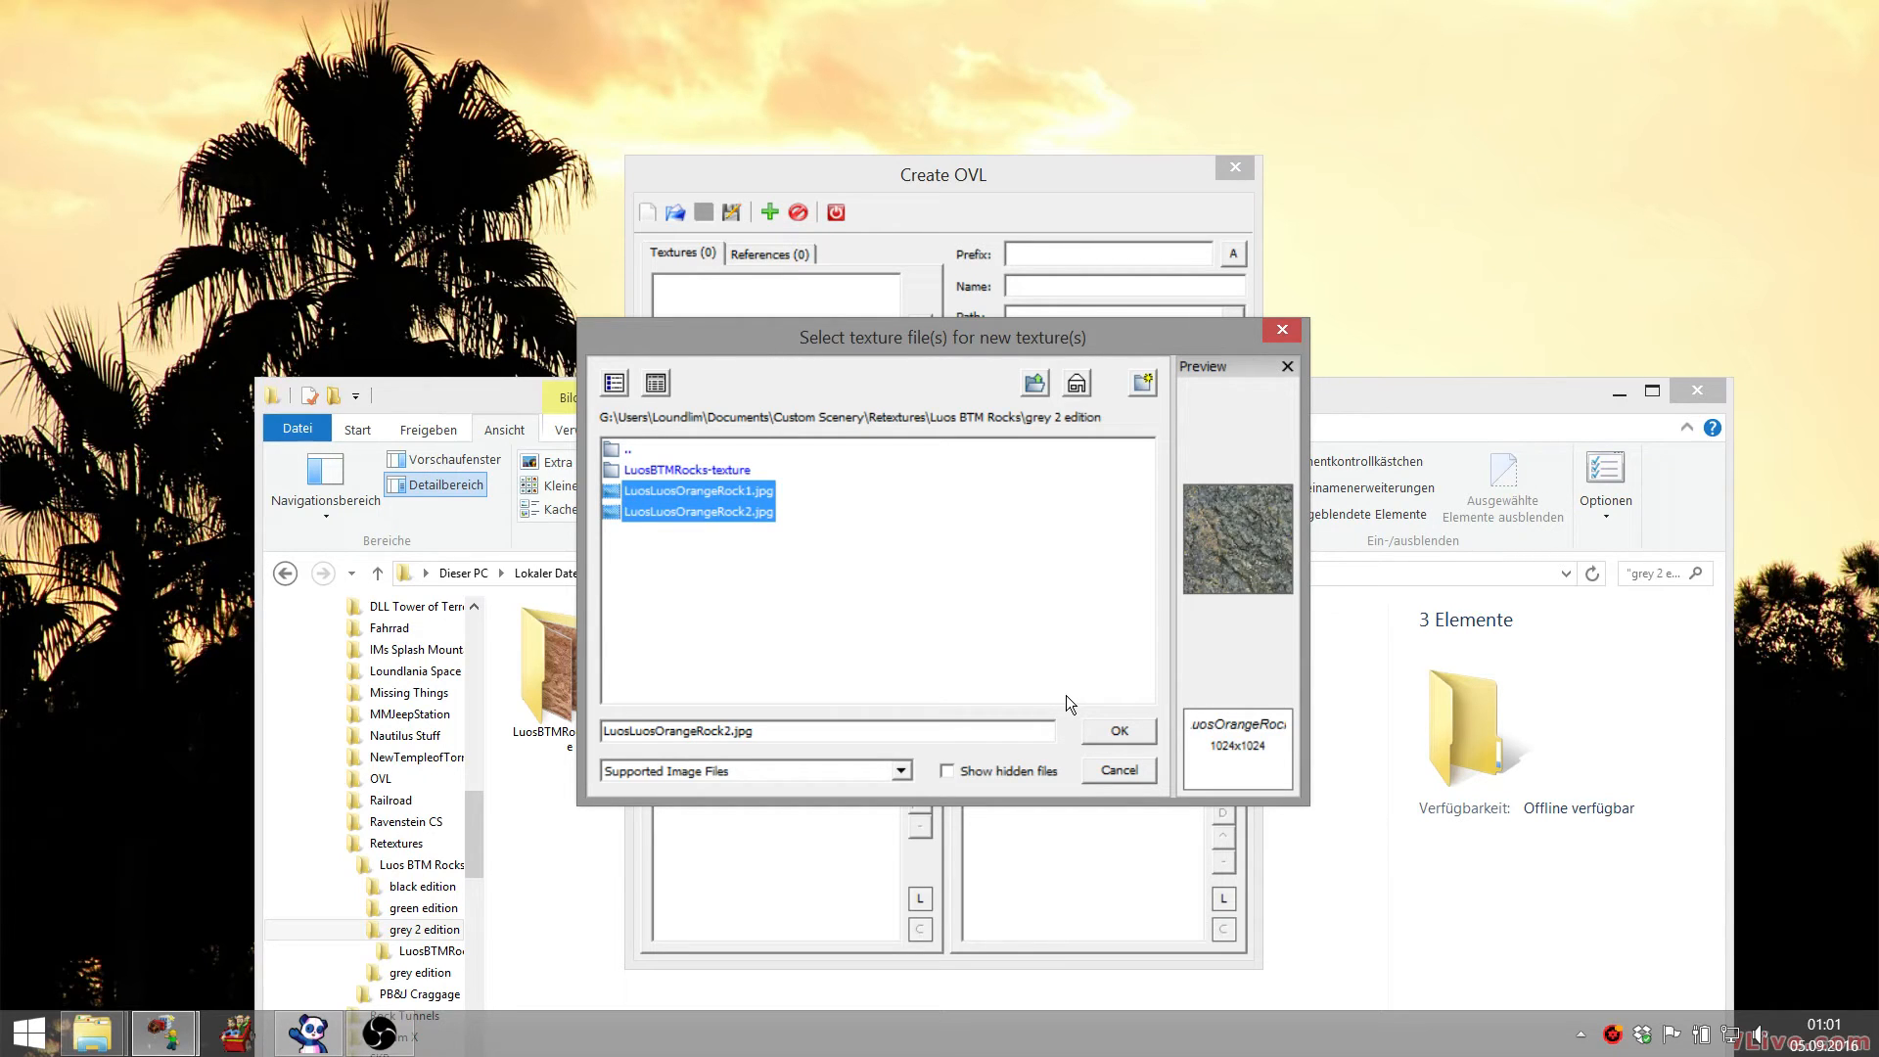
pyautogui.click(1089, 731)
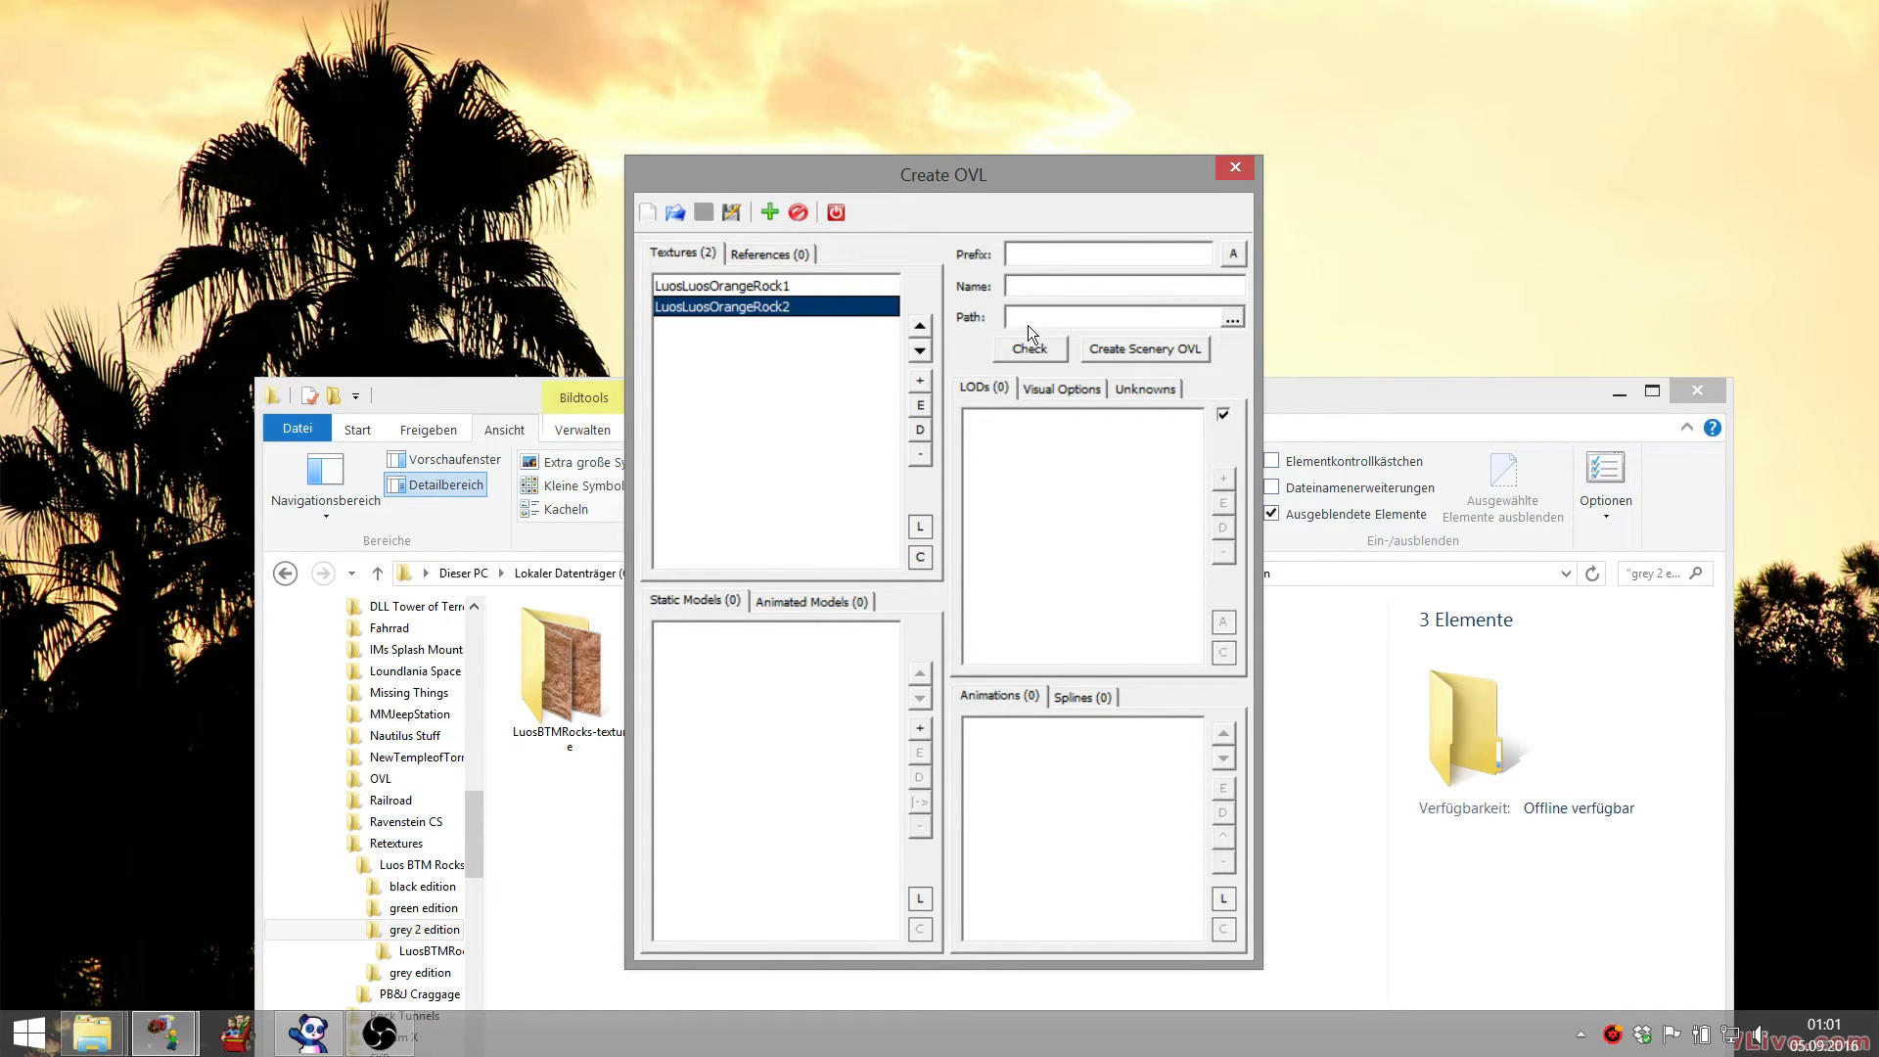
# - Set the OVL's save path to the grey 2 edition folder and its name to LuosBTMRocks-texture, copied from the folder name in File Explorer
pyautogui.click(1229, 321)
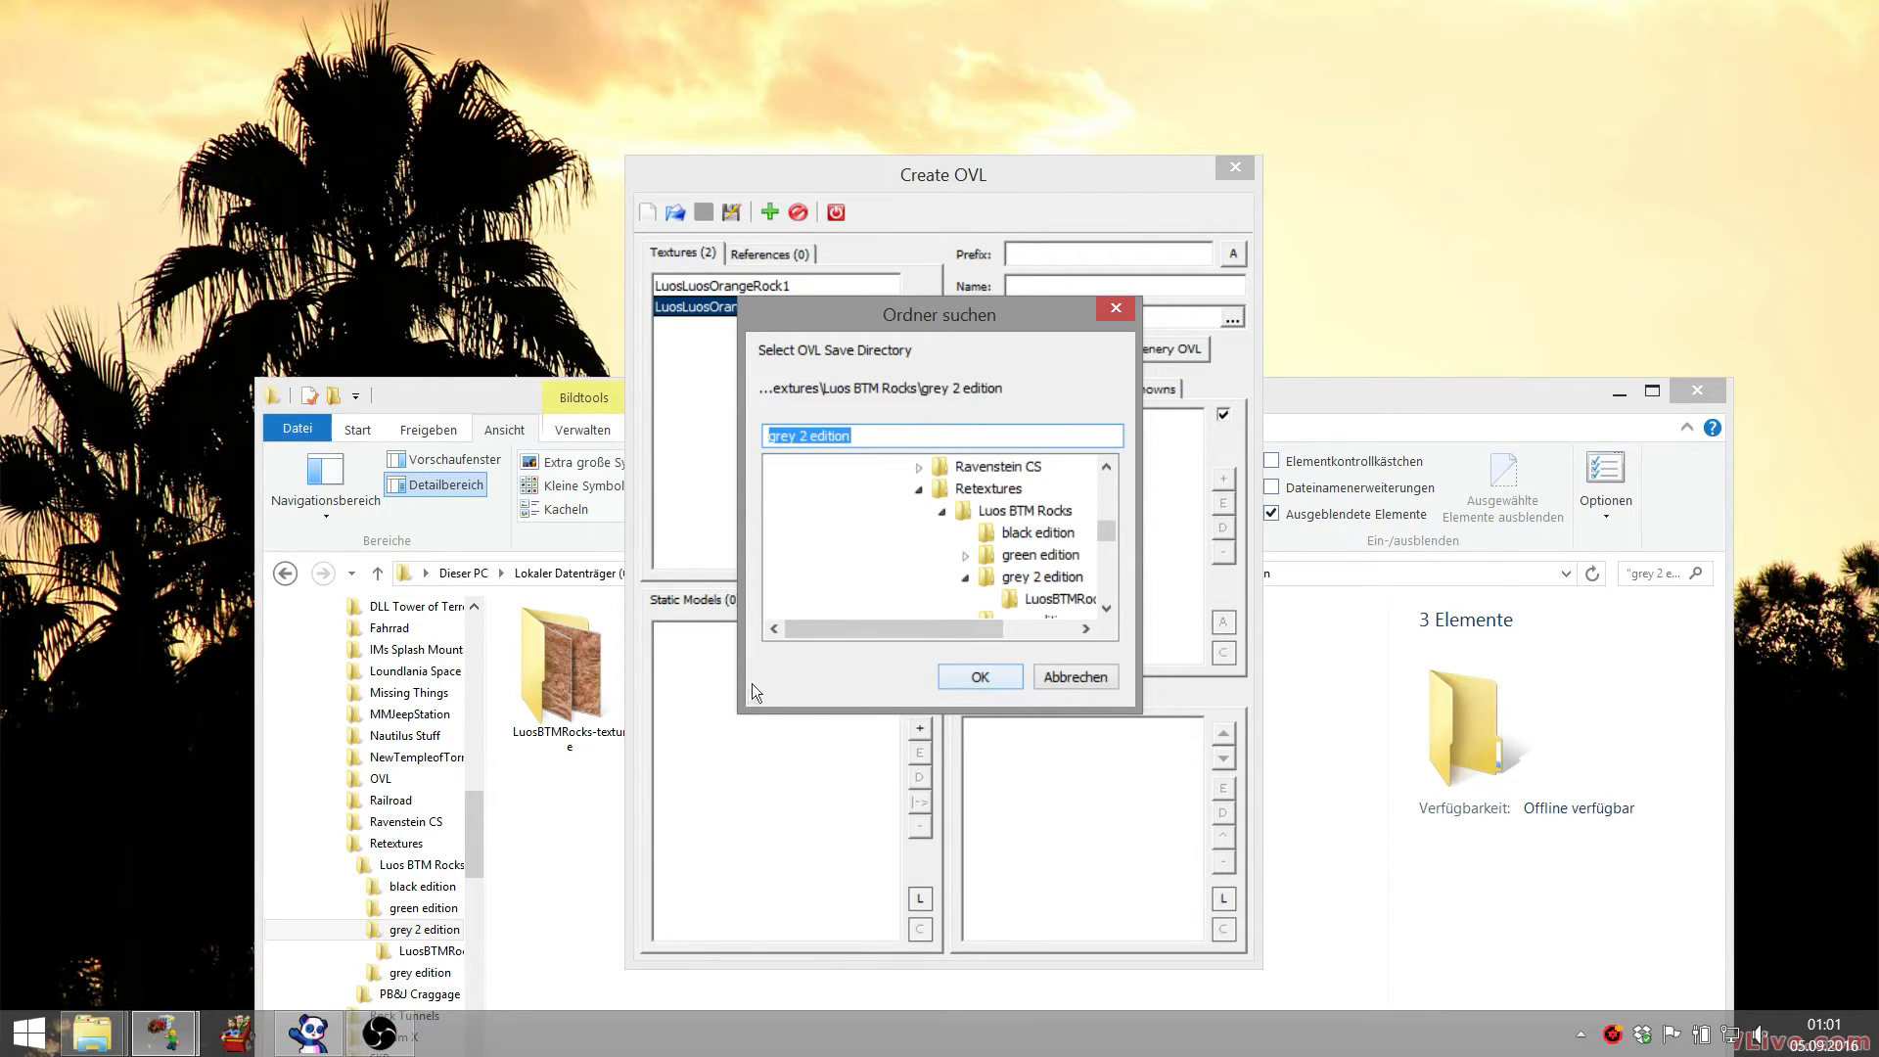
pyautogui.click(983, 677)
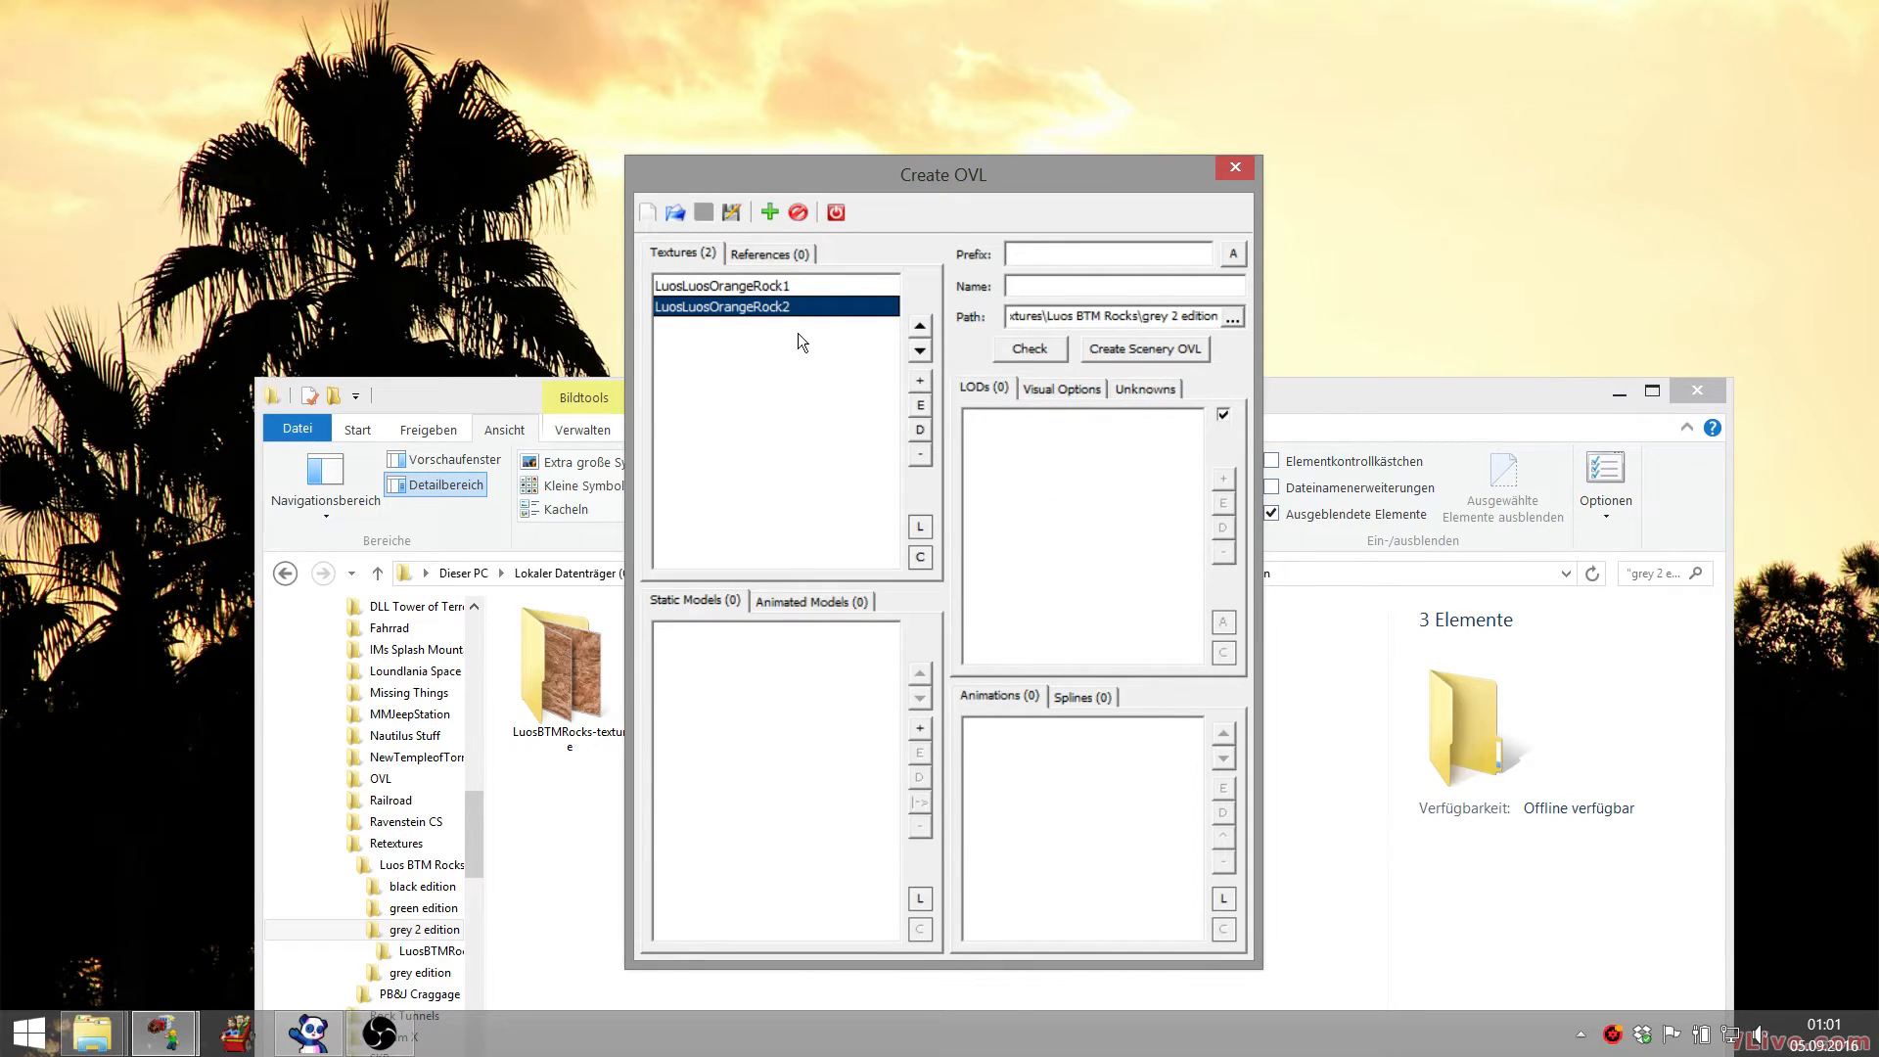
pyautogui.moveTo(1011, 168); pyautogui.dragTo(1154, 201)
pyautogui.moveTo(759, 298); pyautogui.dragTo(902, 305)
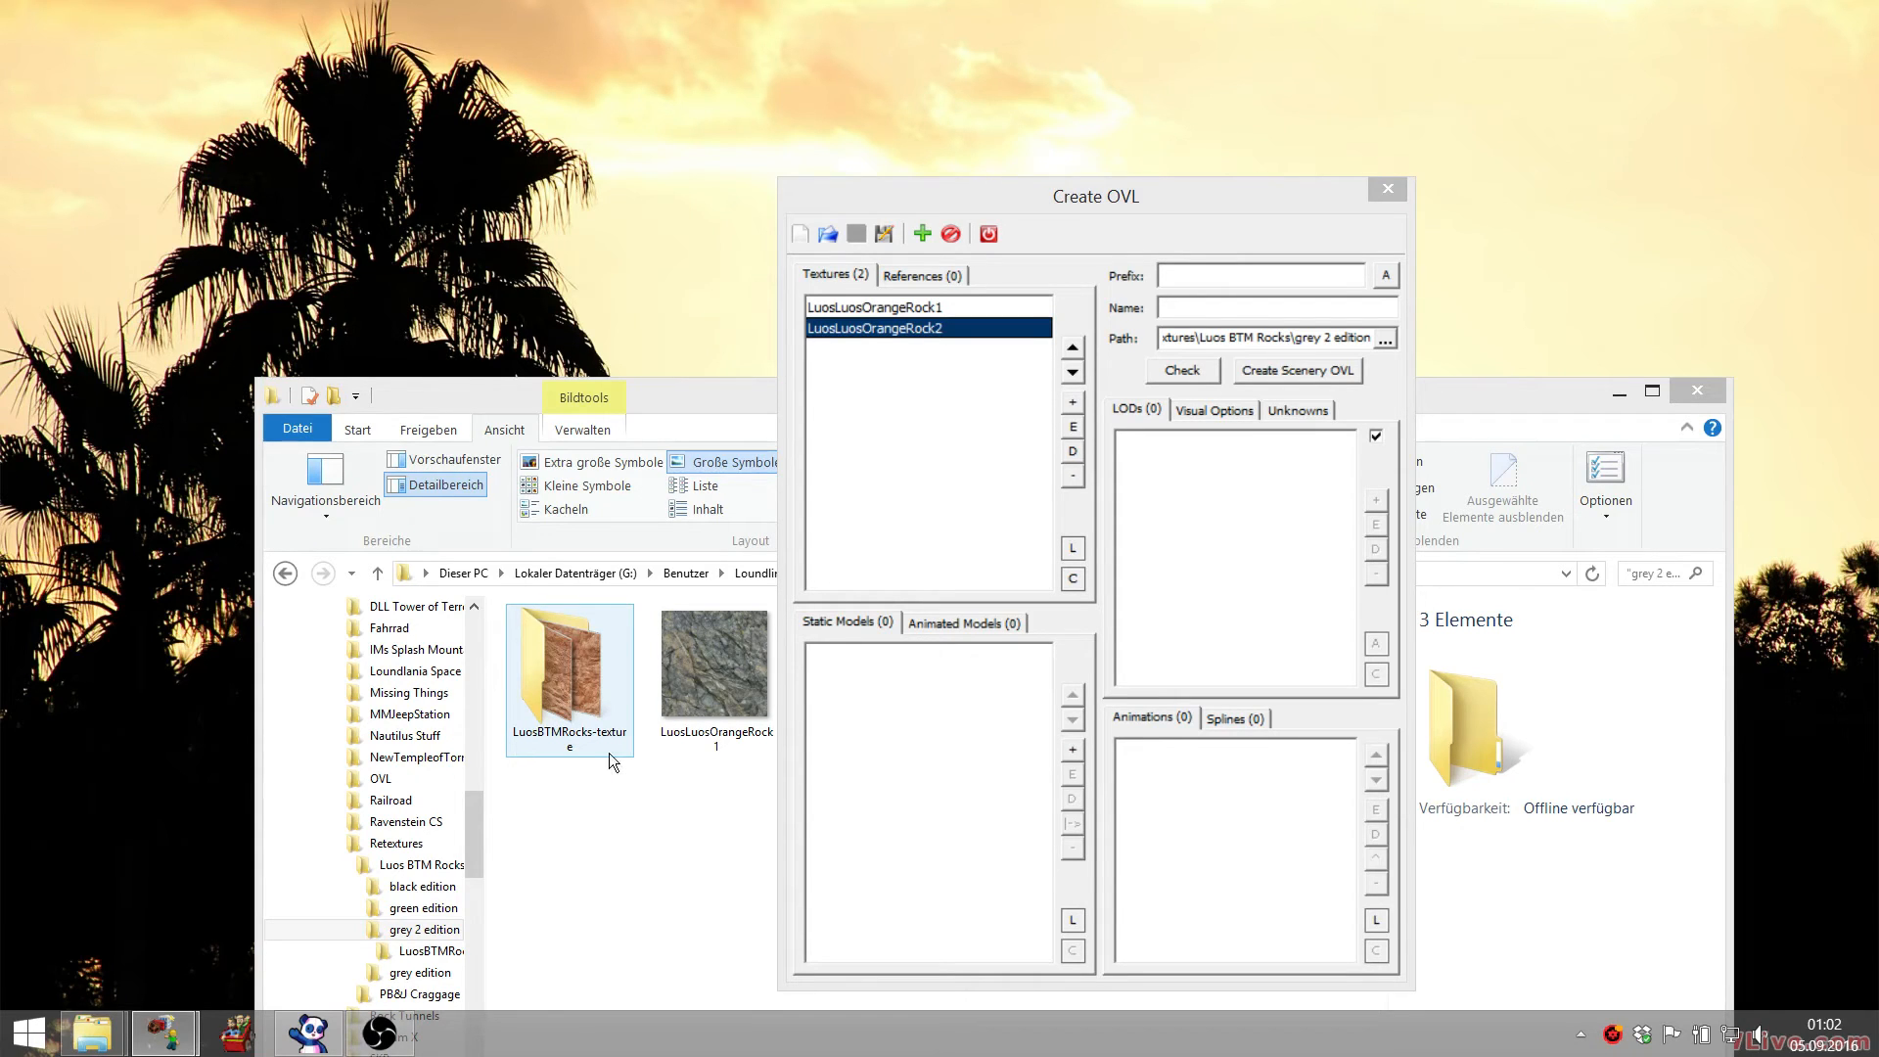
pyautogui.rightClick(569, 741)
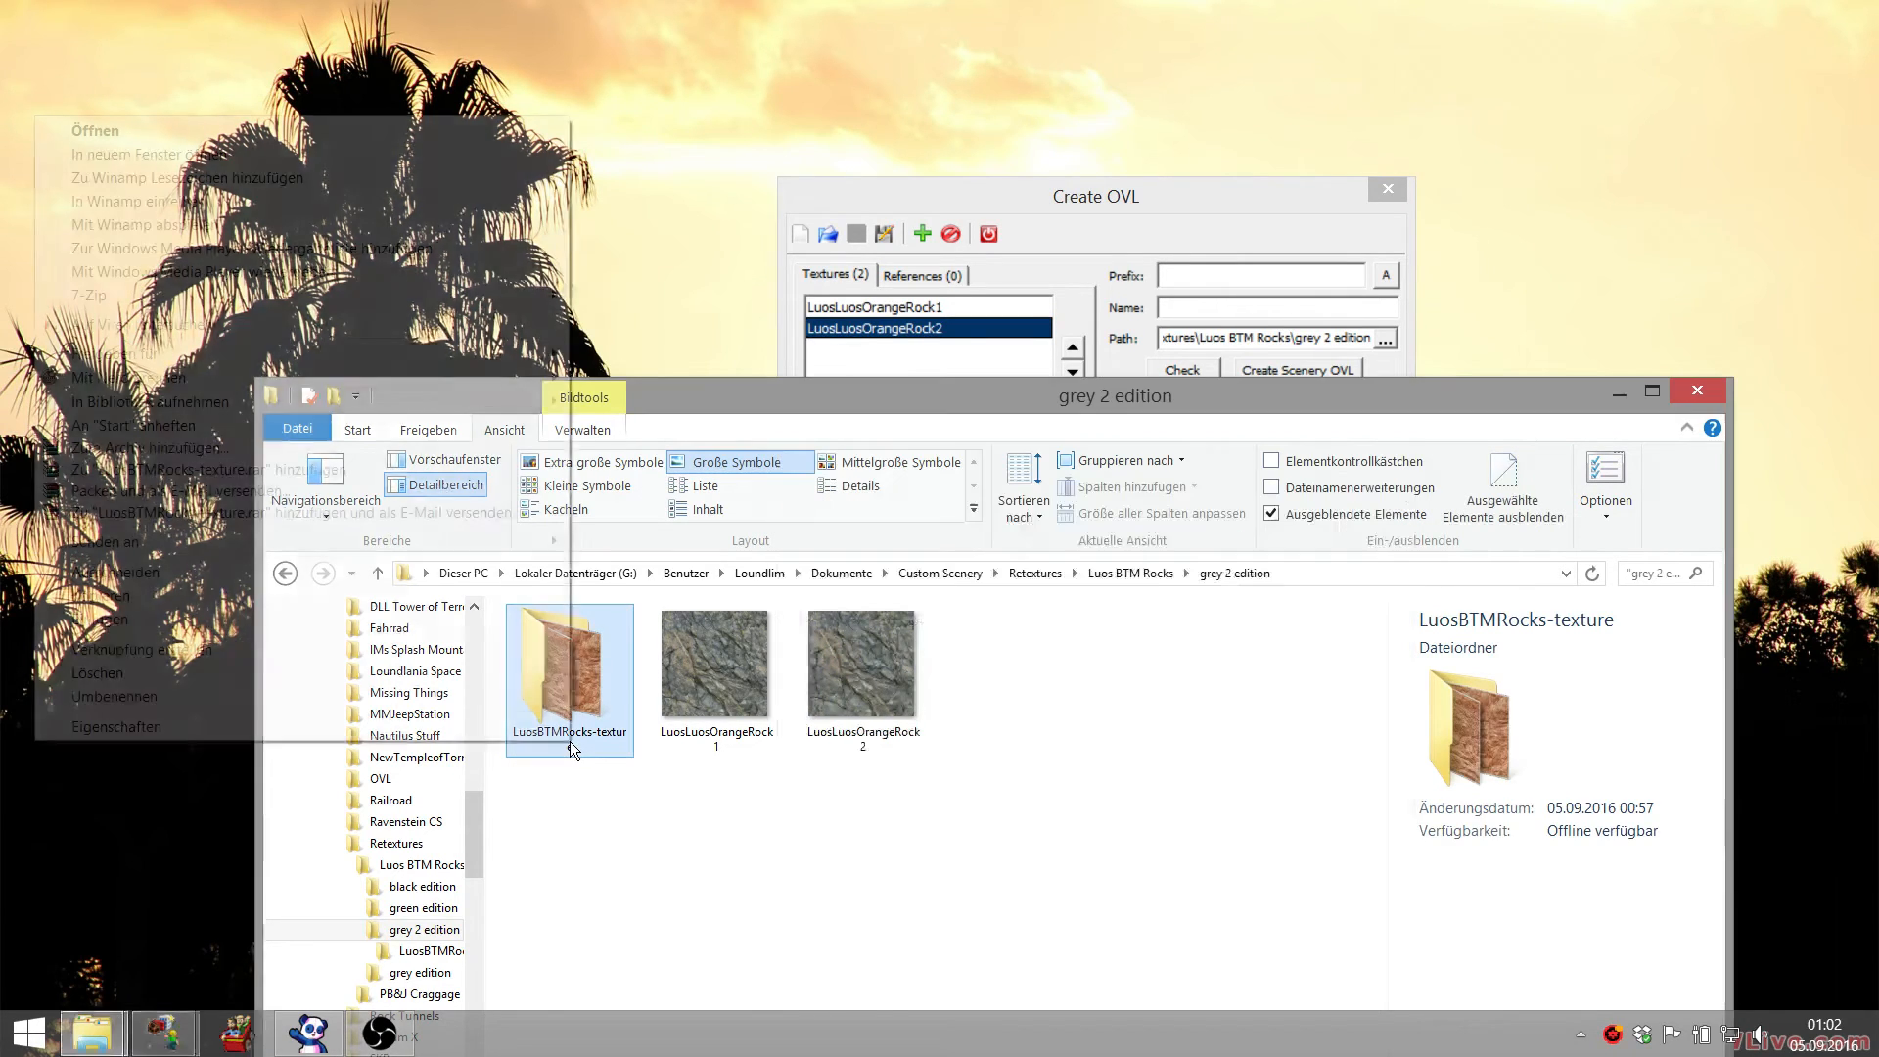
pyautogui.click(280, 694)
pyautogui.hotkey('ctrl', 'c')
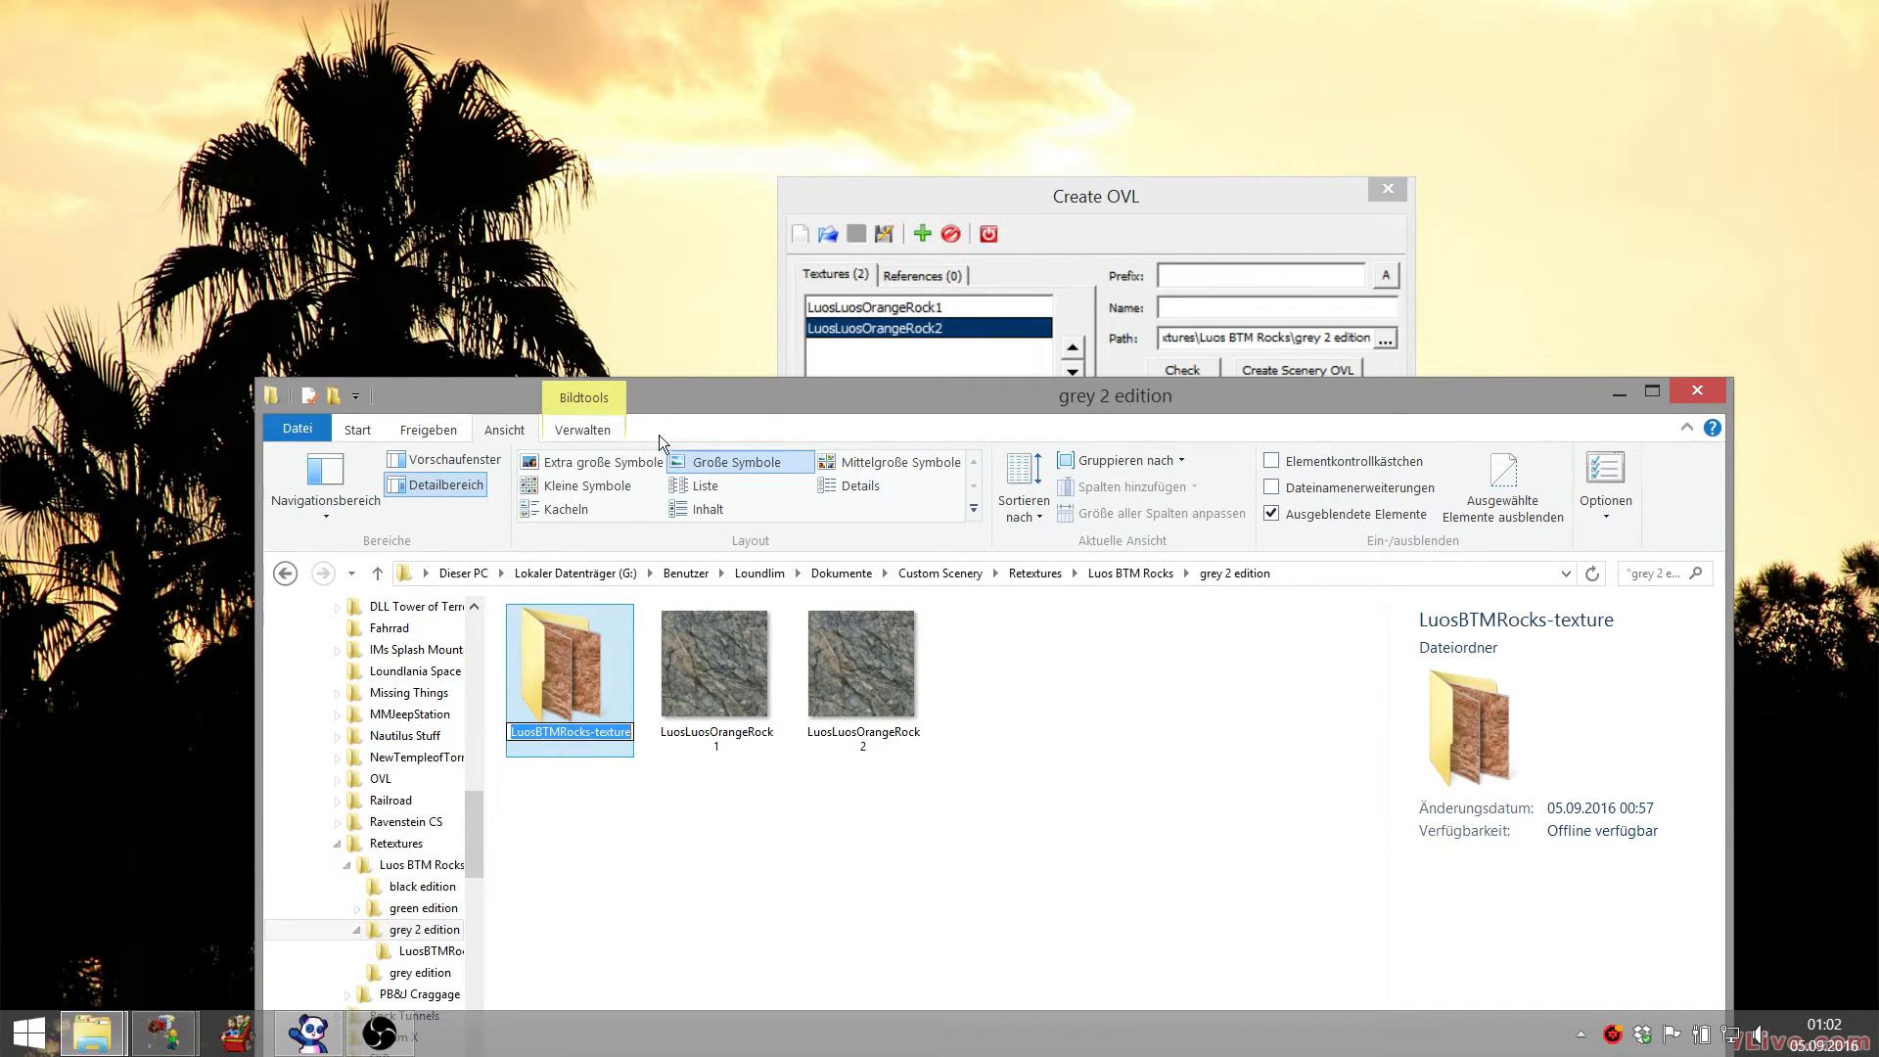
pyautogui.click(1192, 315)
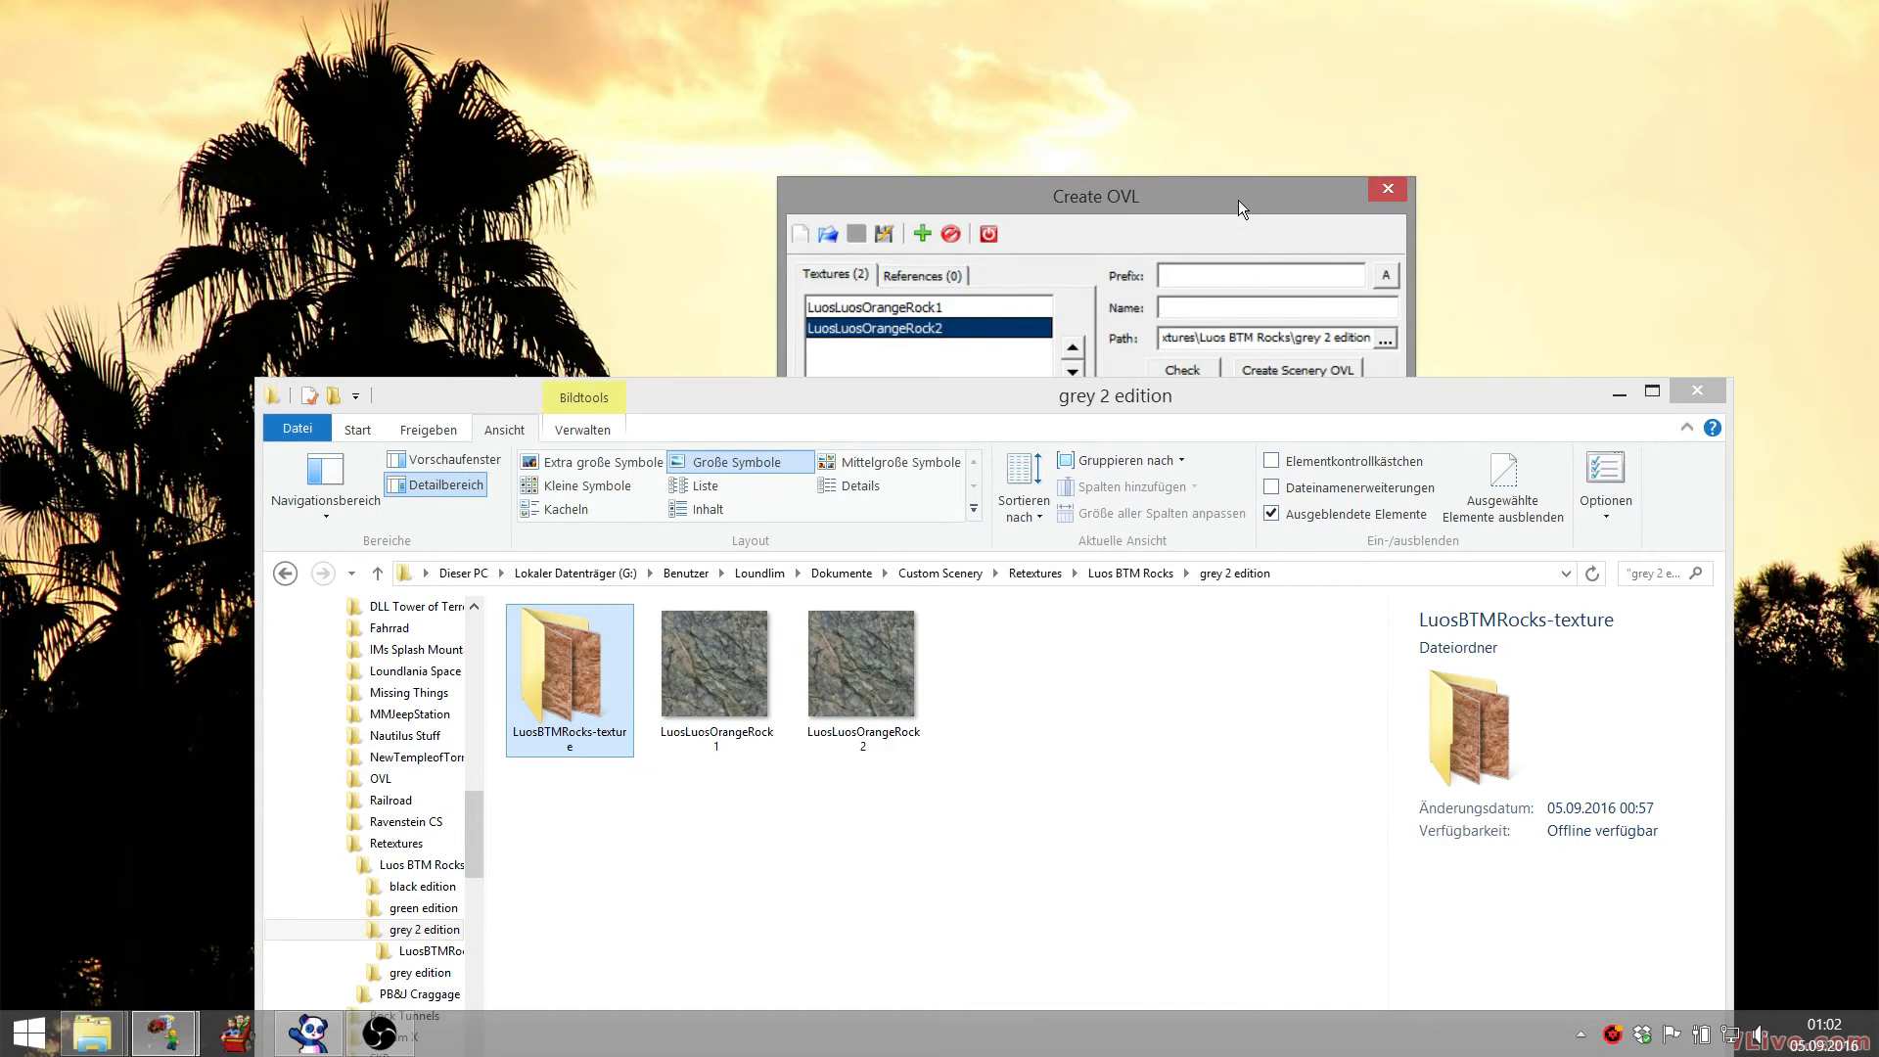
pyautogui.moveTo(1237, 200); pyautogui.dragTo(1165, 220)
pyautogui.click(1619, 393)
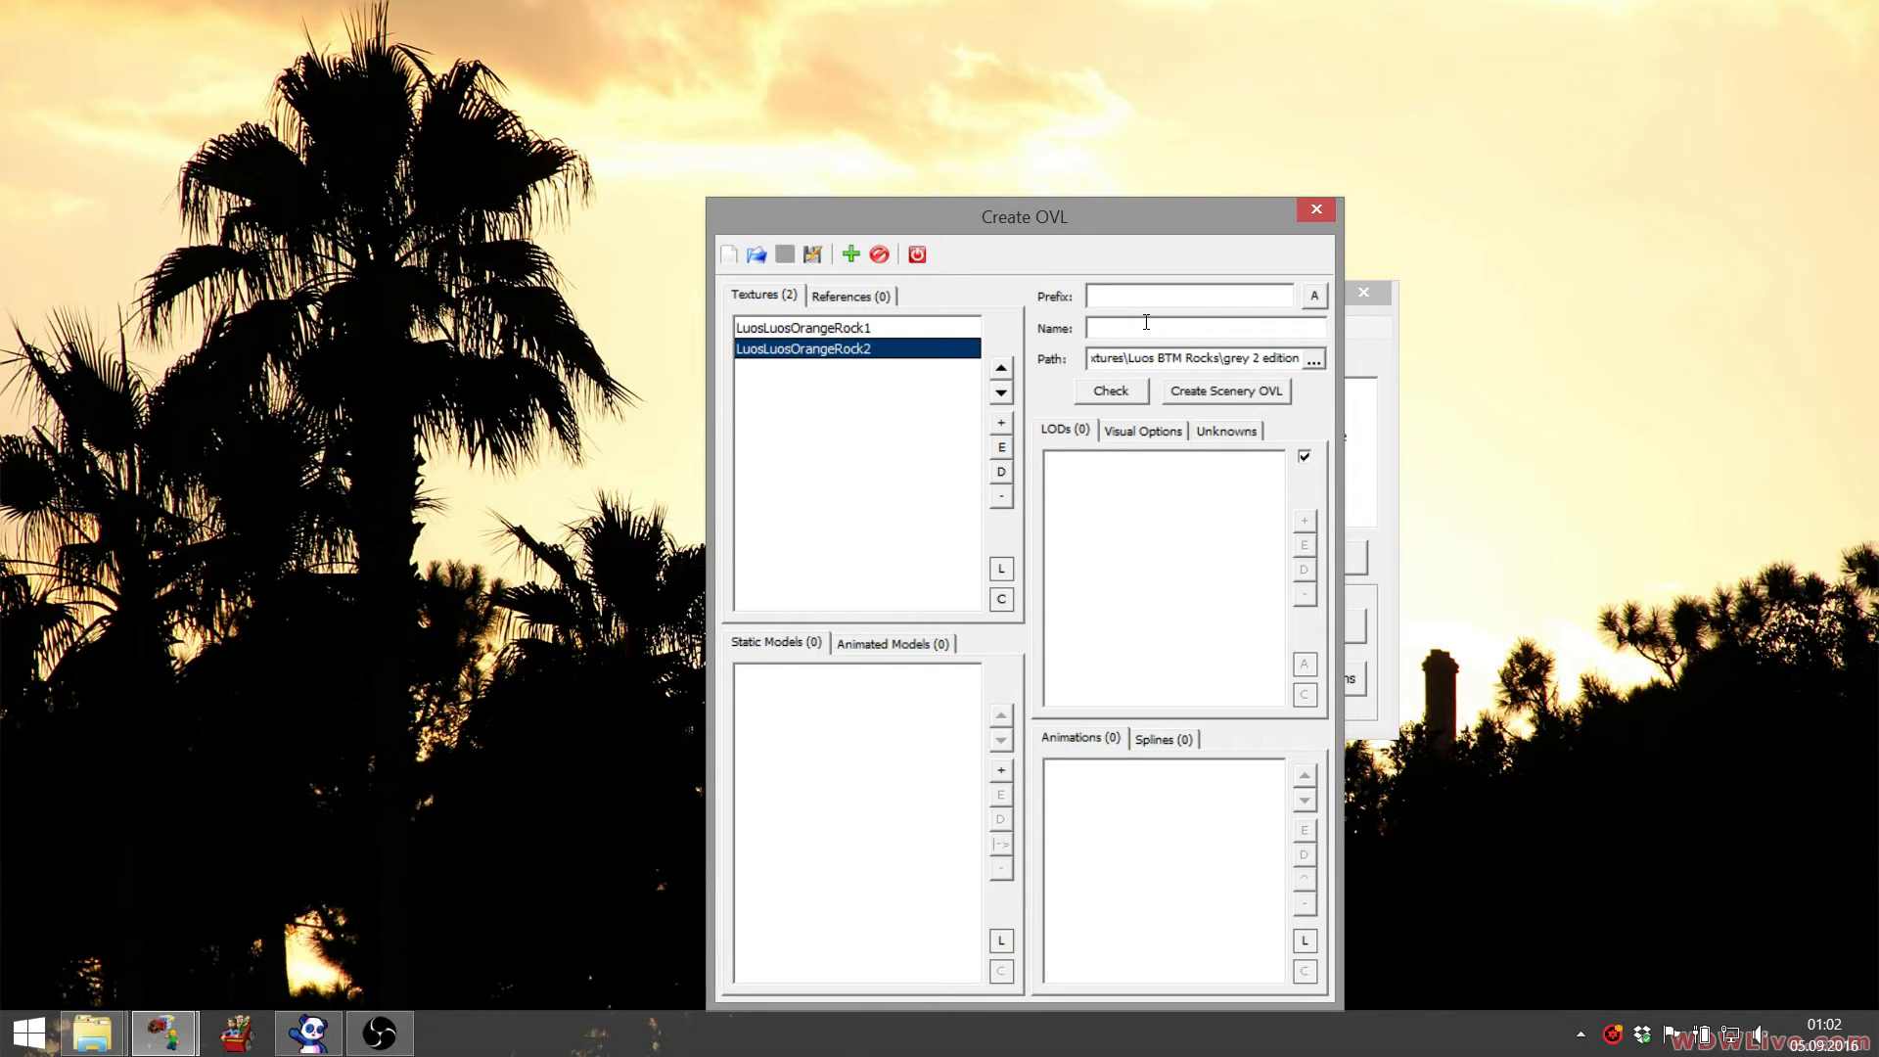
pyautogui.hotkey('ctrl', 'v')
# - Create the scenery OVL without a prefix
pyautogui.click(1235, 391)
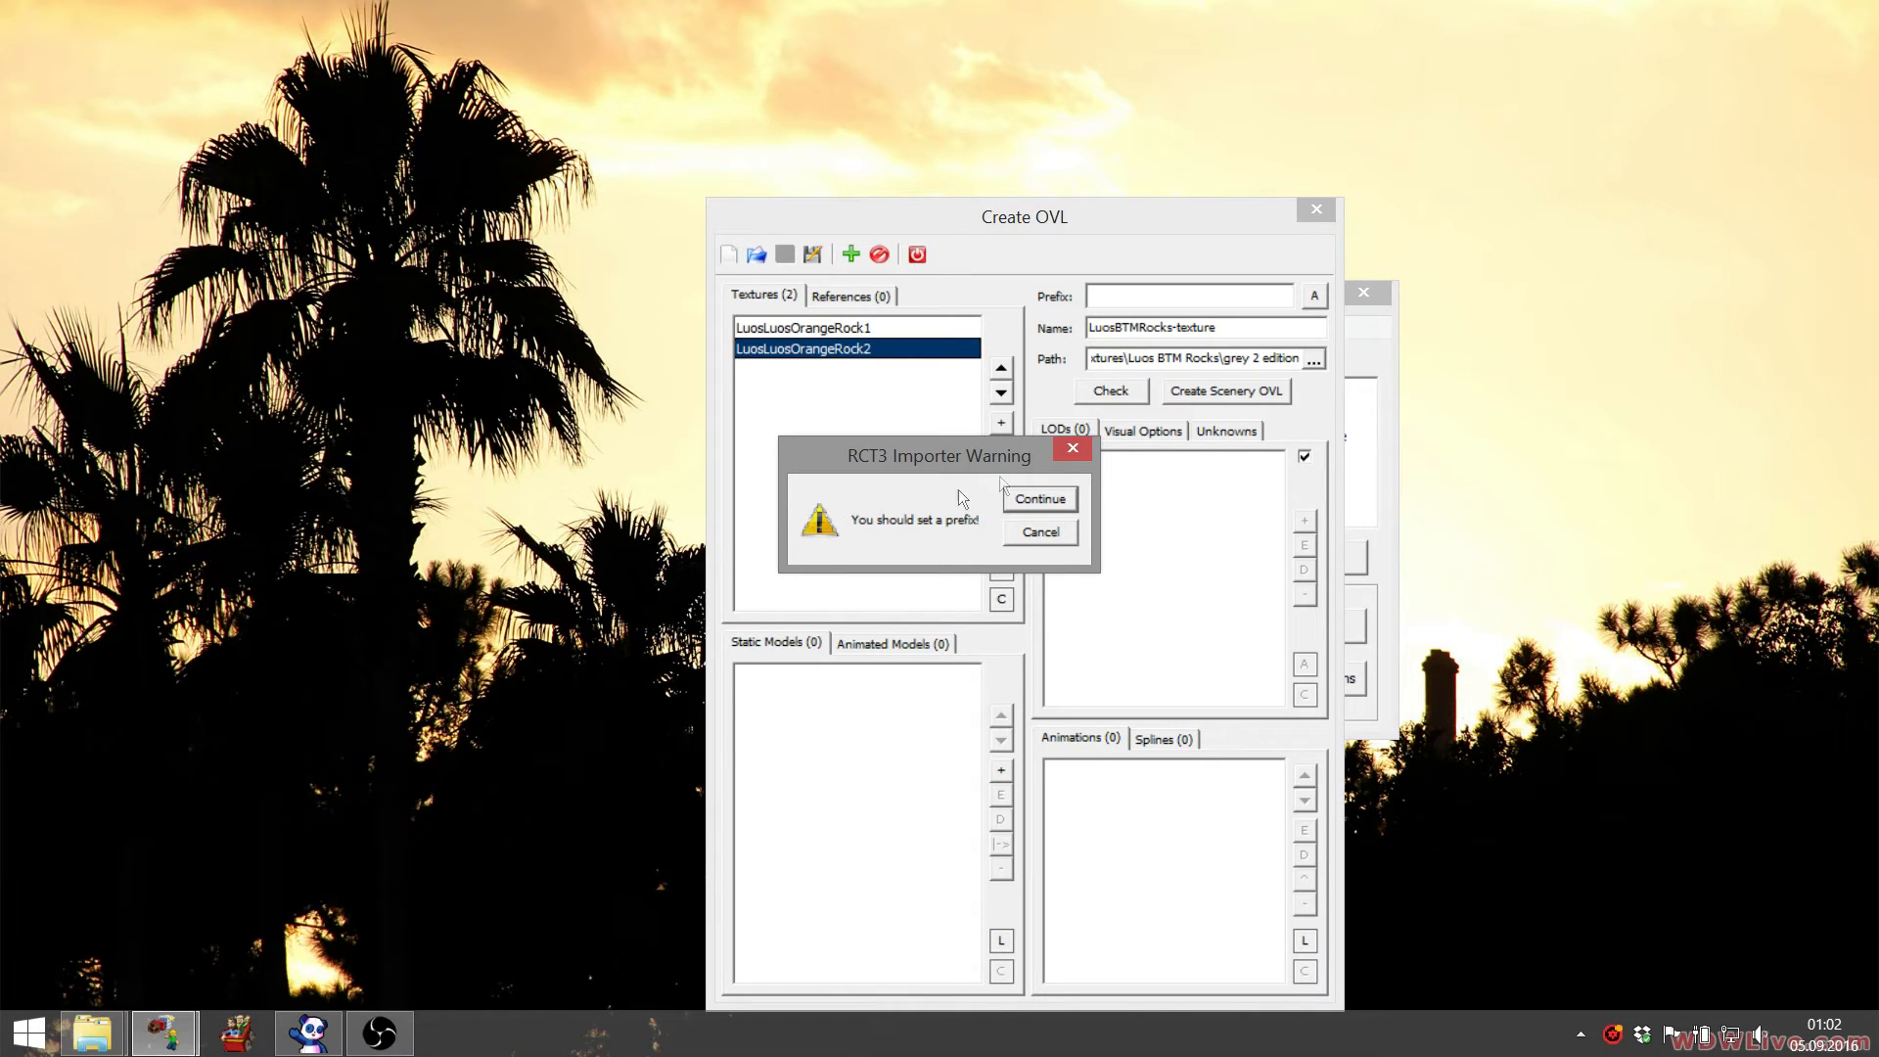
pyautogui.click(1035, 499)
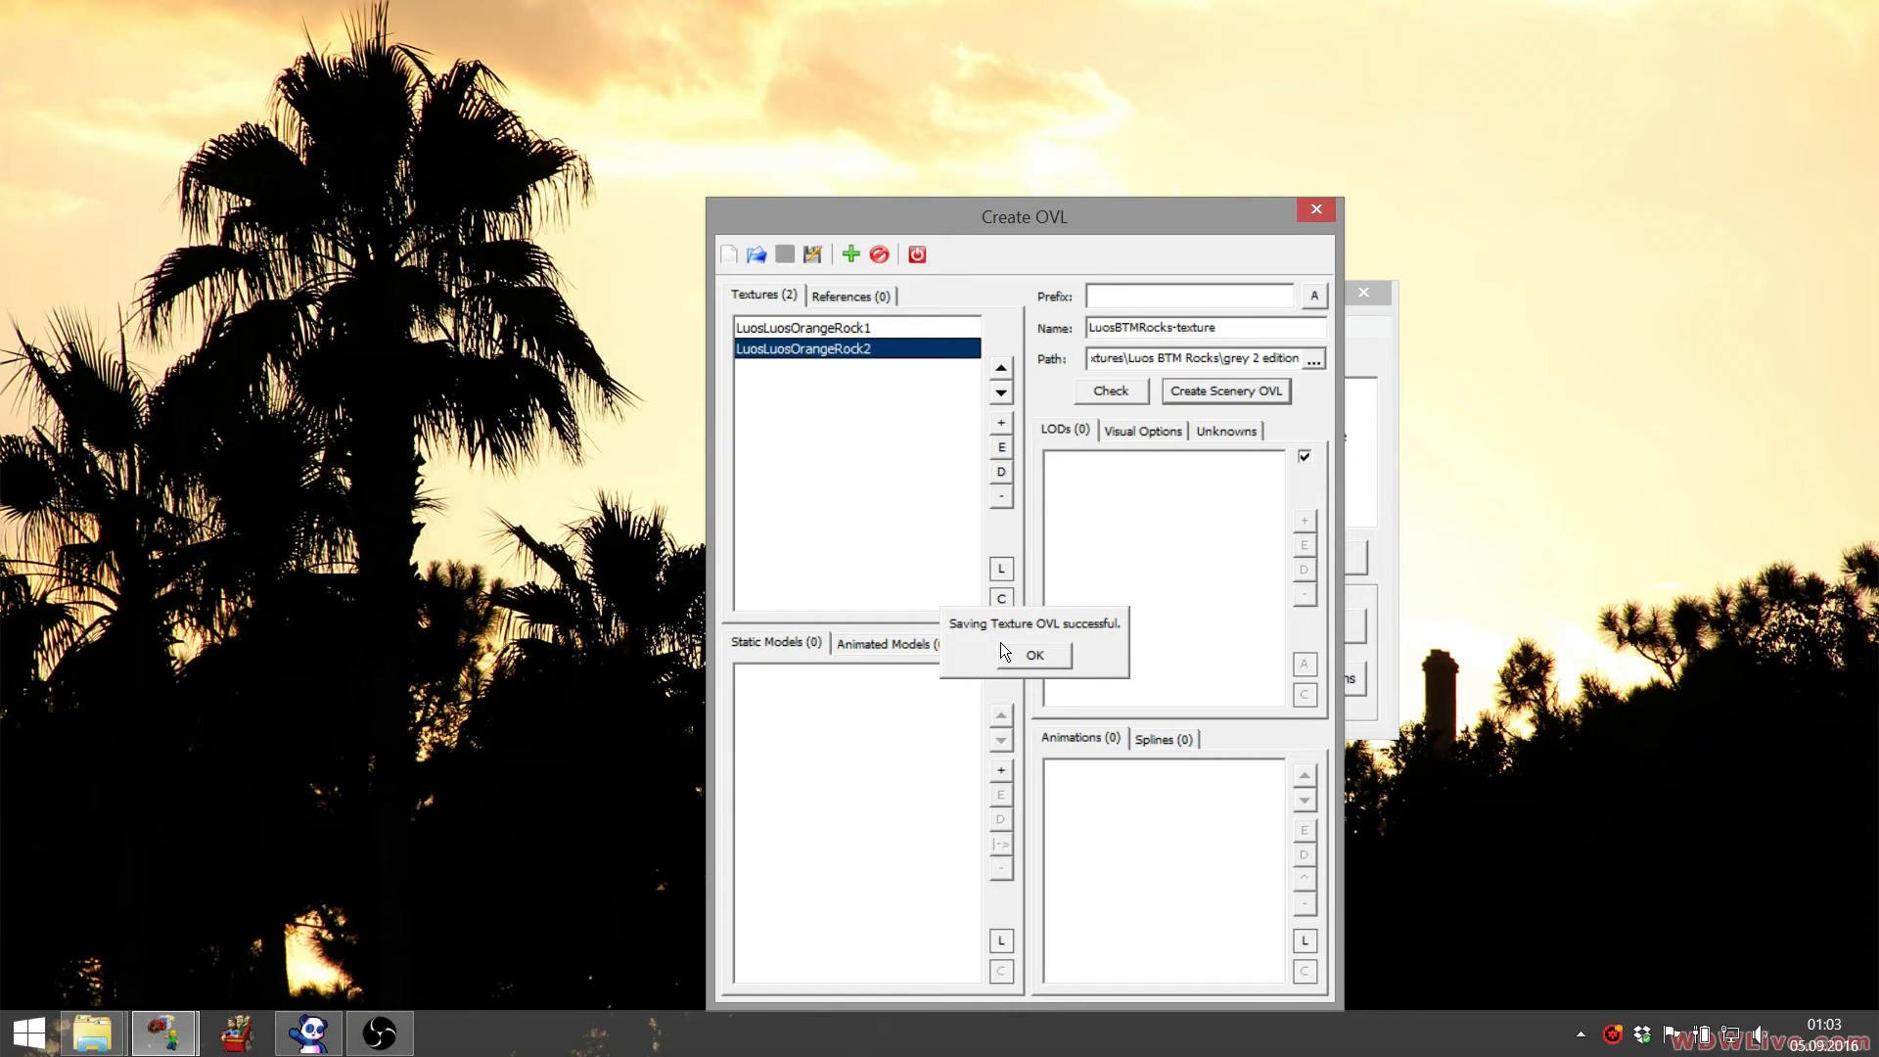
pyautogui.click(1029, 662)
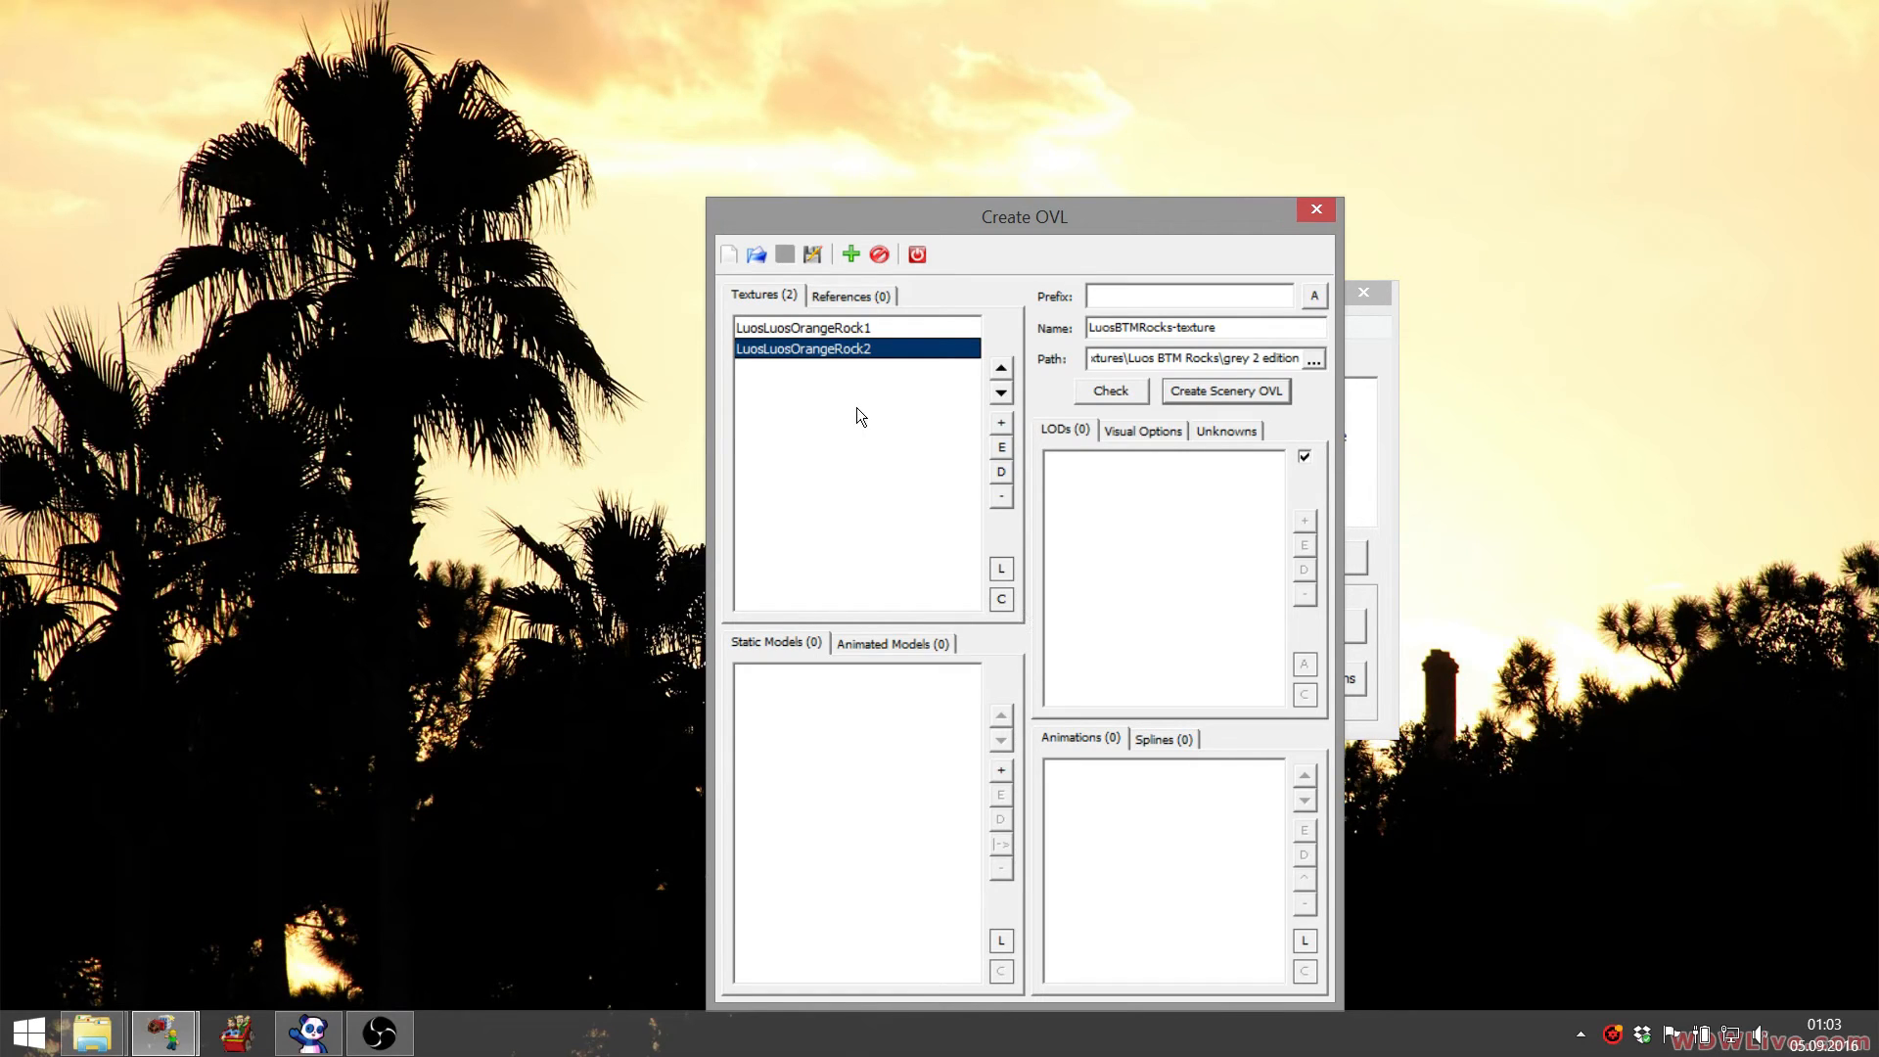
# - Save the scenery project as an XML file named texture in the grey 2 edition folder
pyautogui.click(816, 259)
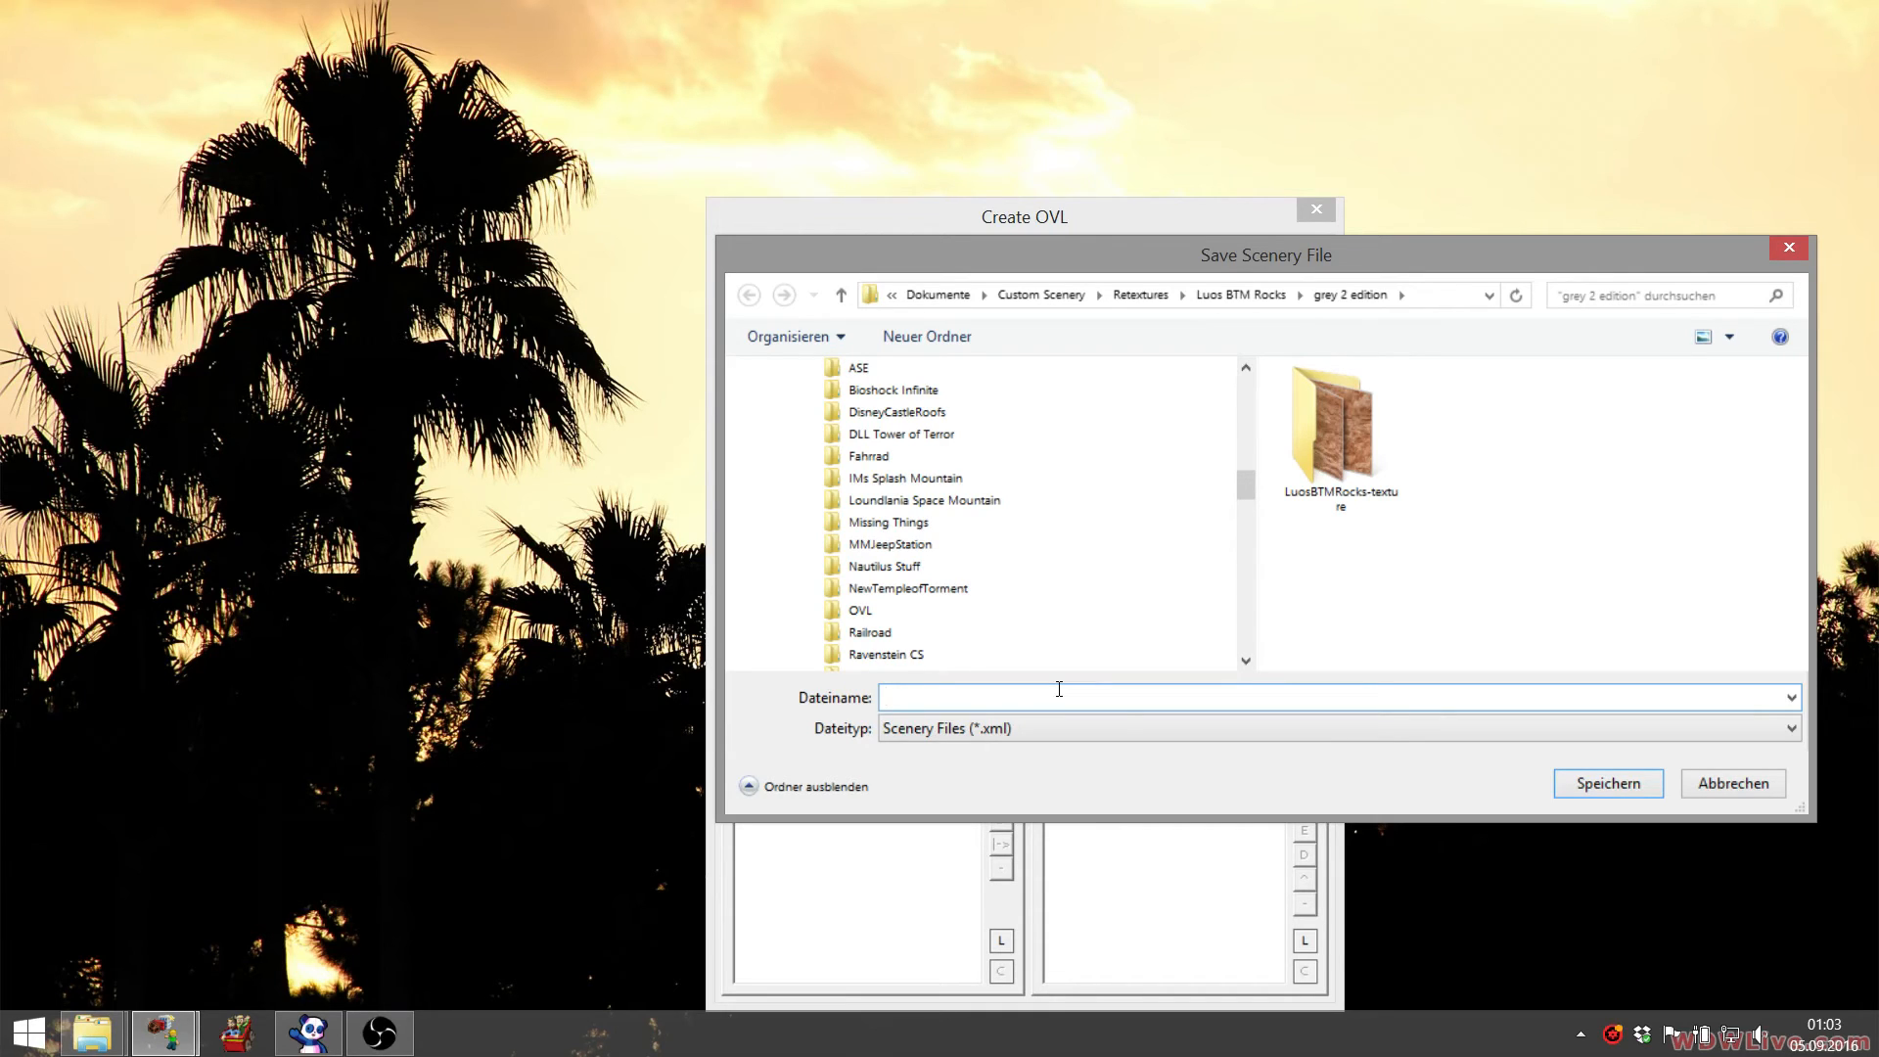
pyautogui.write('texu')
pyautogui.press('BackSpace')
pyautogui.write('ture')
pyautogui.click(1654, 784)
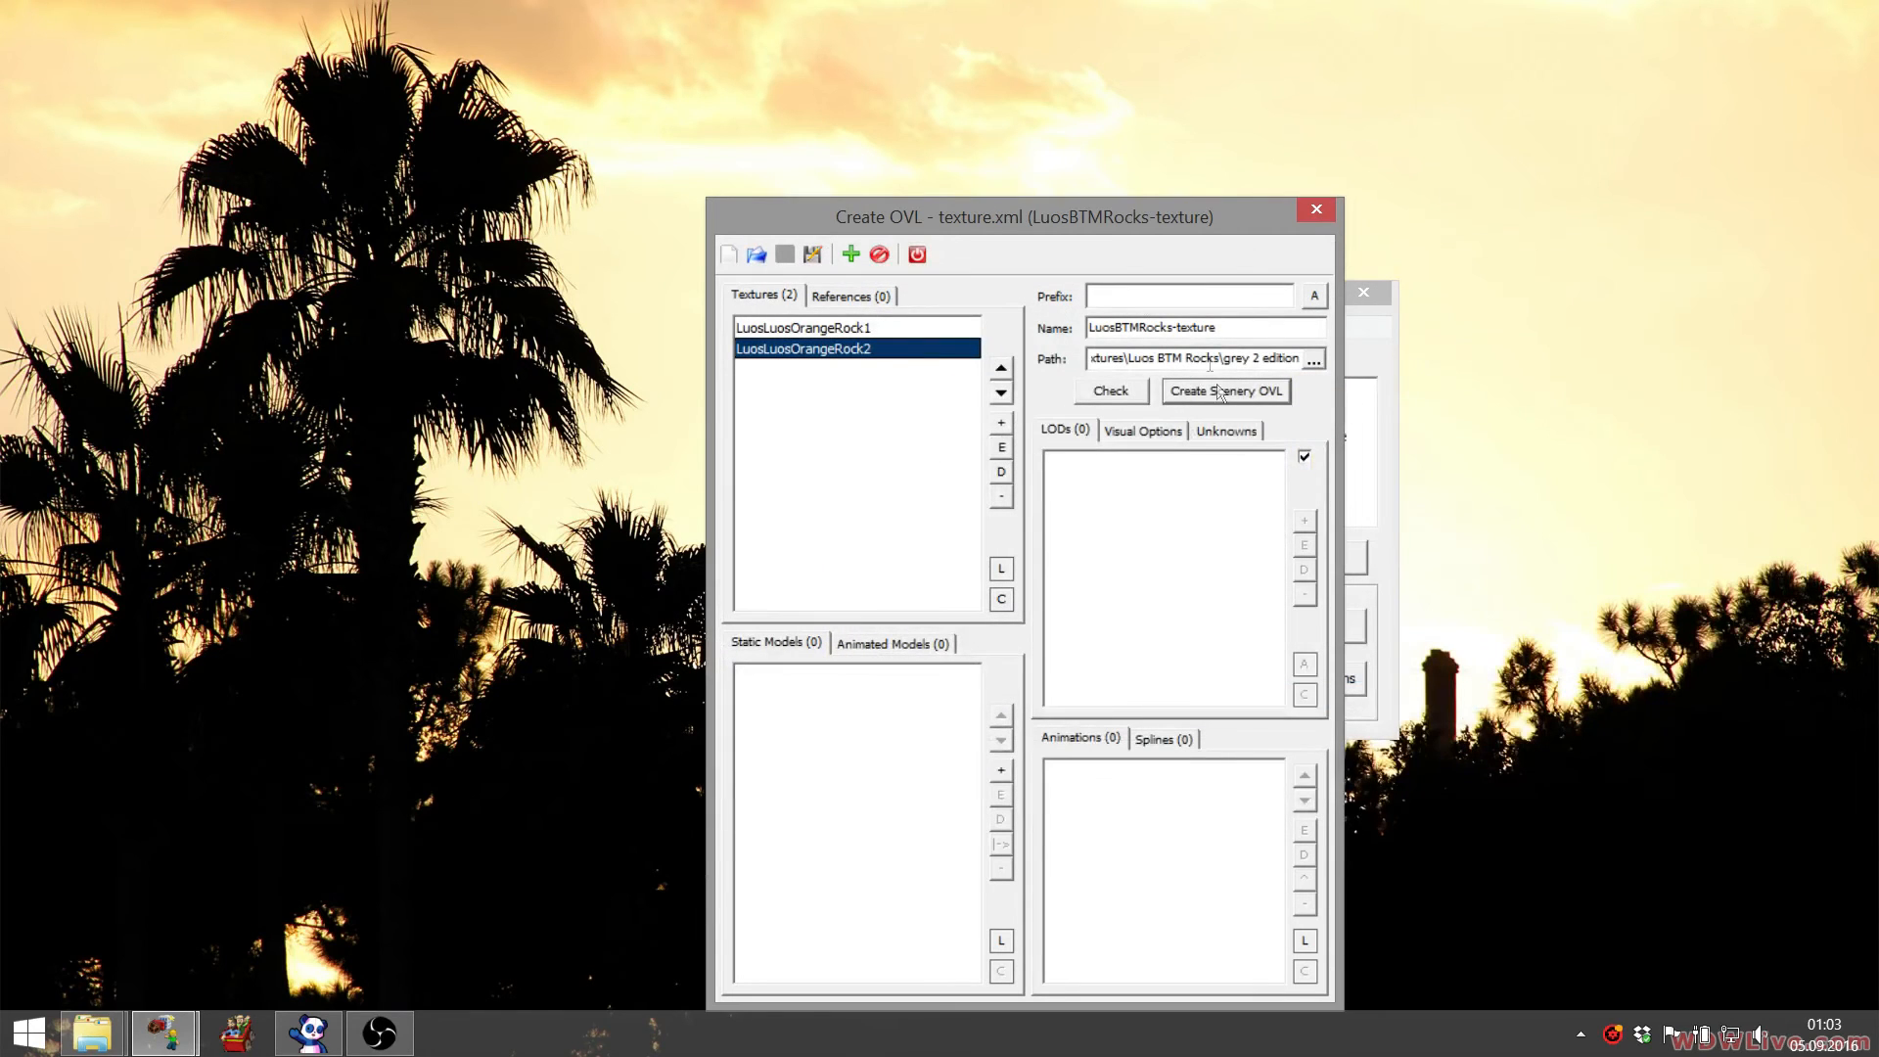
# - Close the Create OVL window and RCT3 Importer
pyautogui.moveTo(1217, 217); pyautogui.dragTo(655, 188)
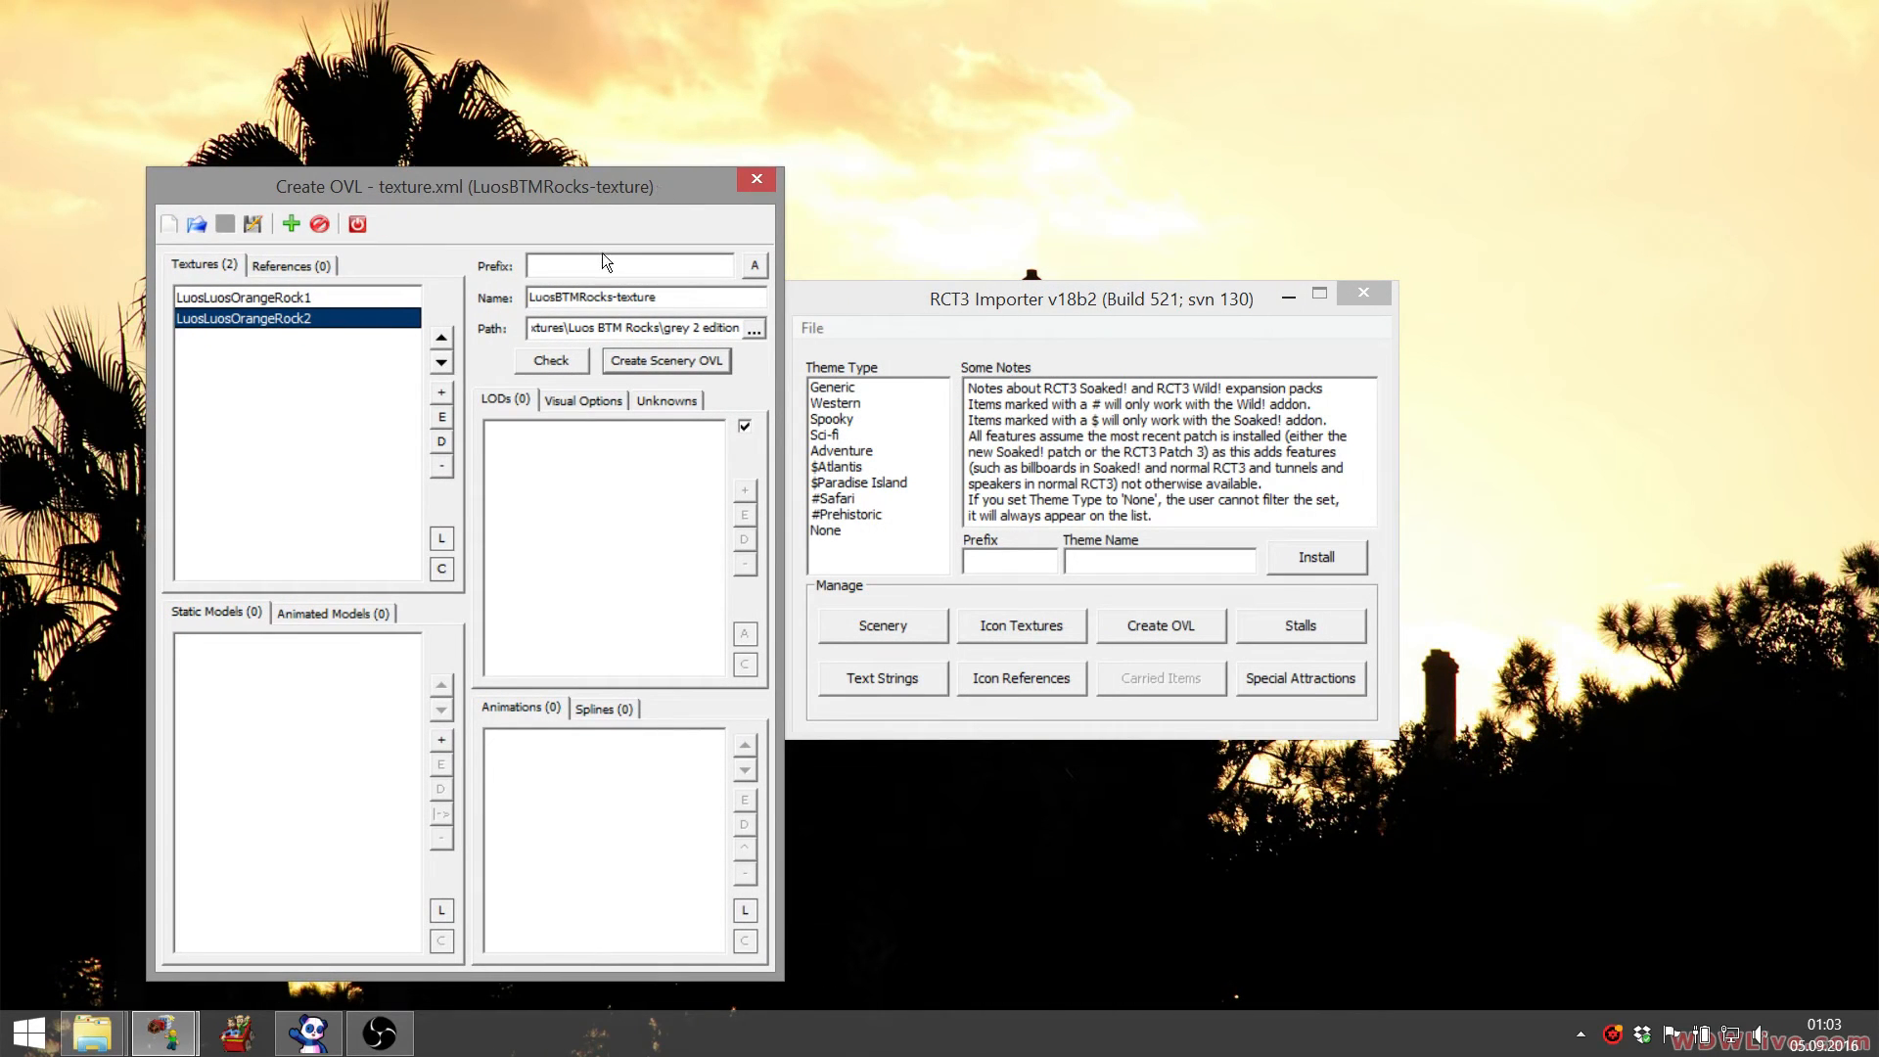
pyautogui.click(358, 224)
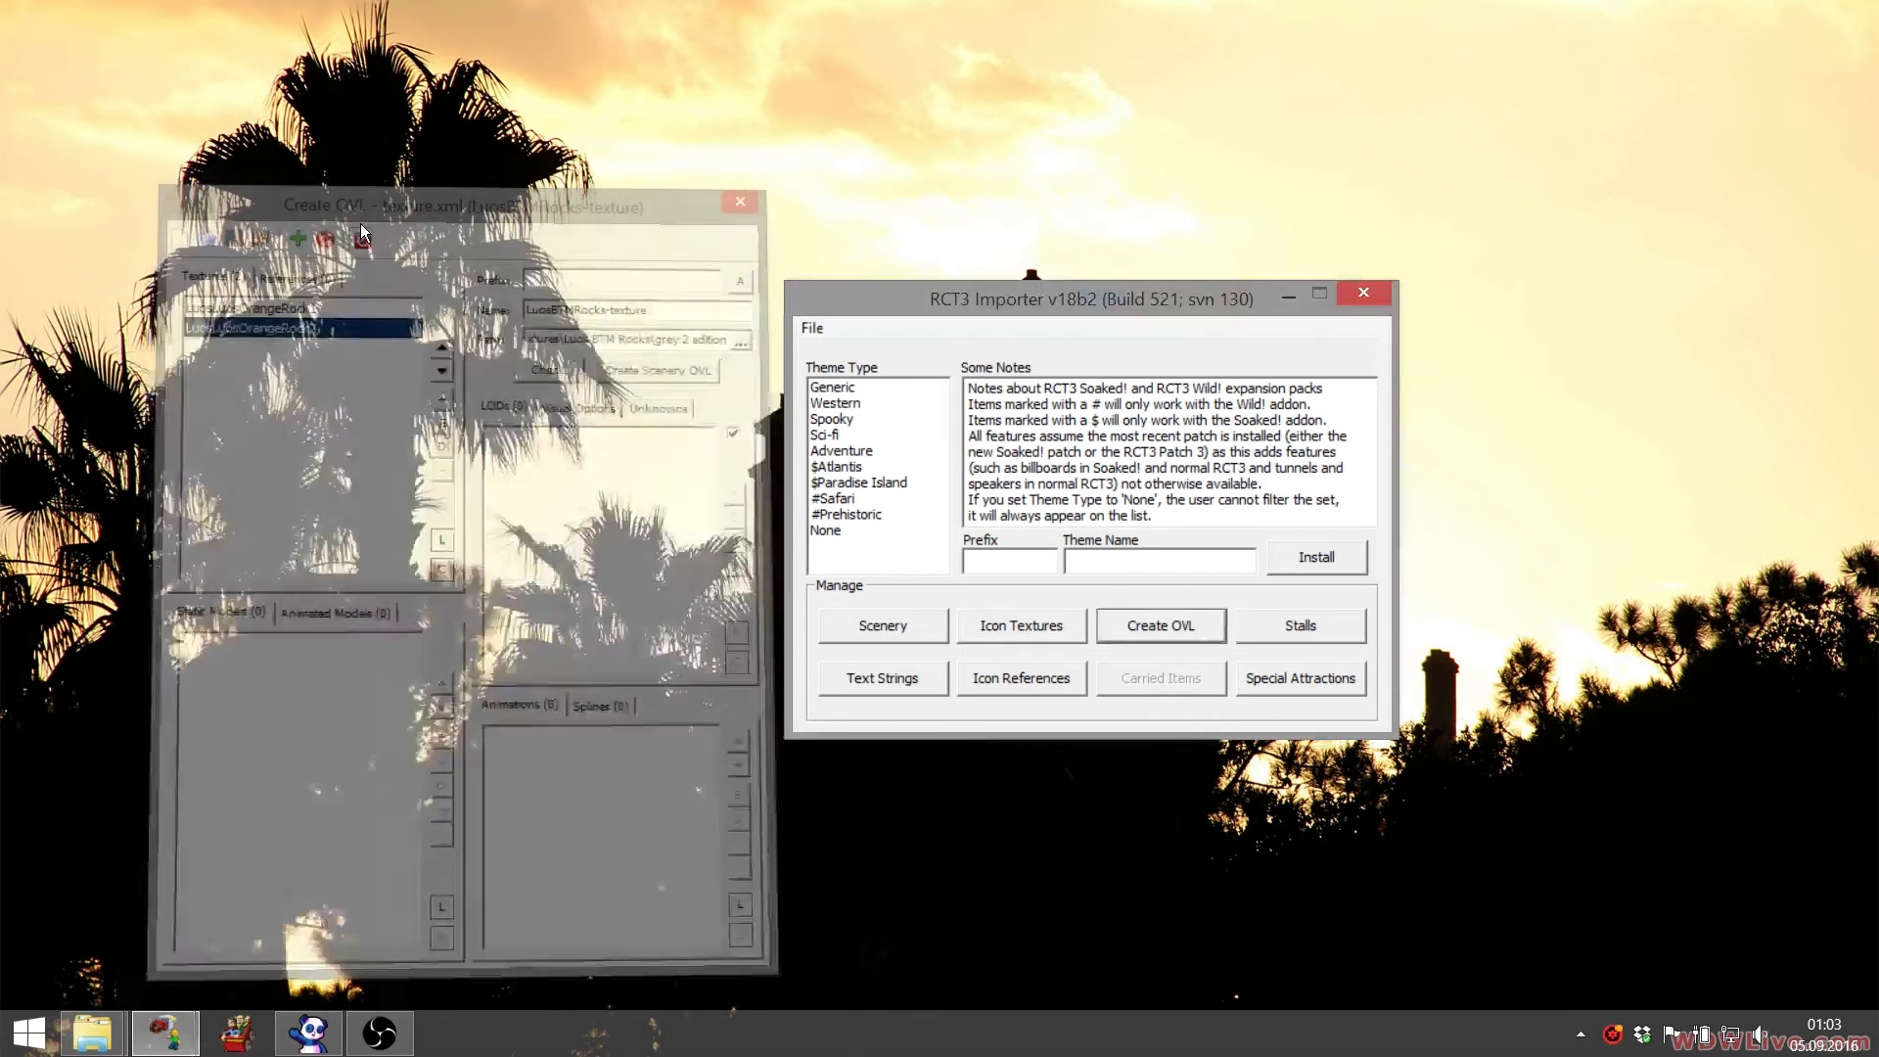
pyautogui.click(1360, 294)
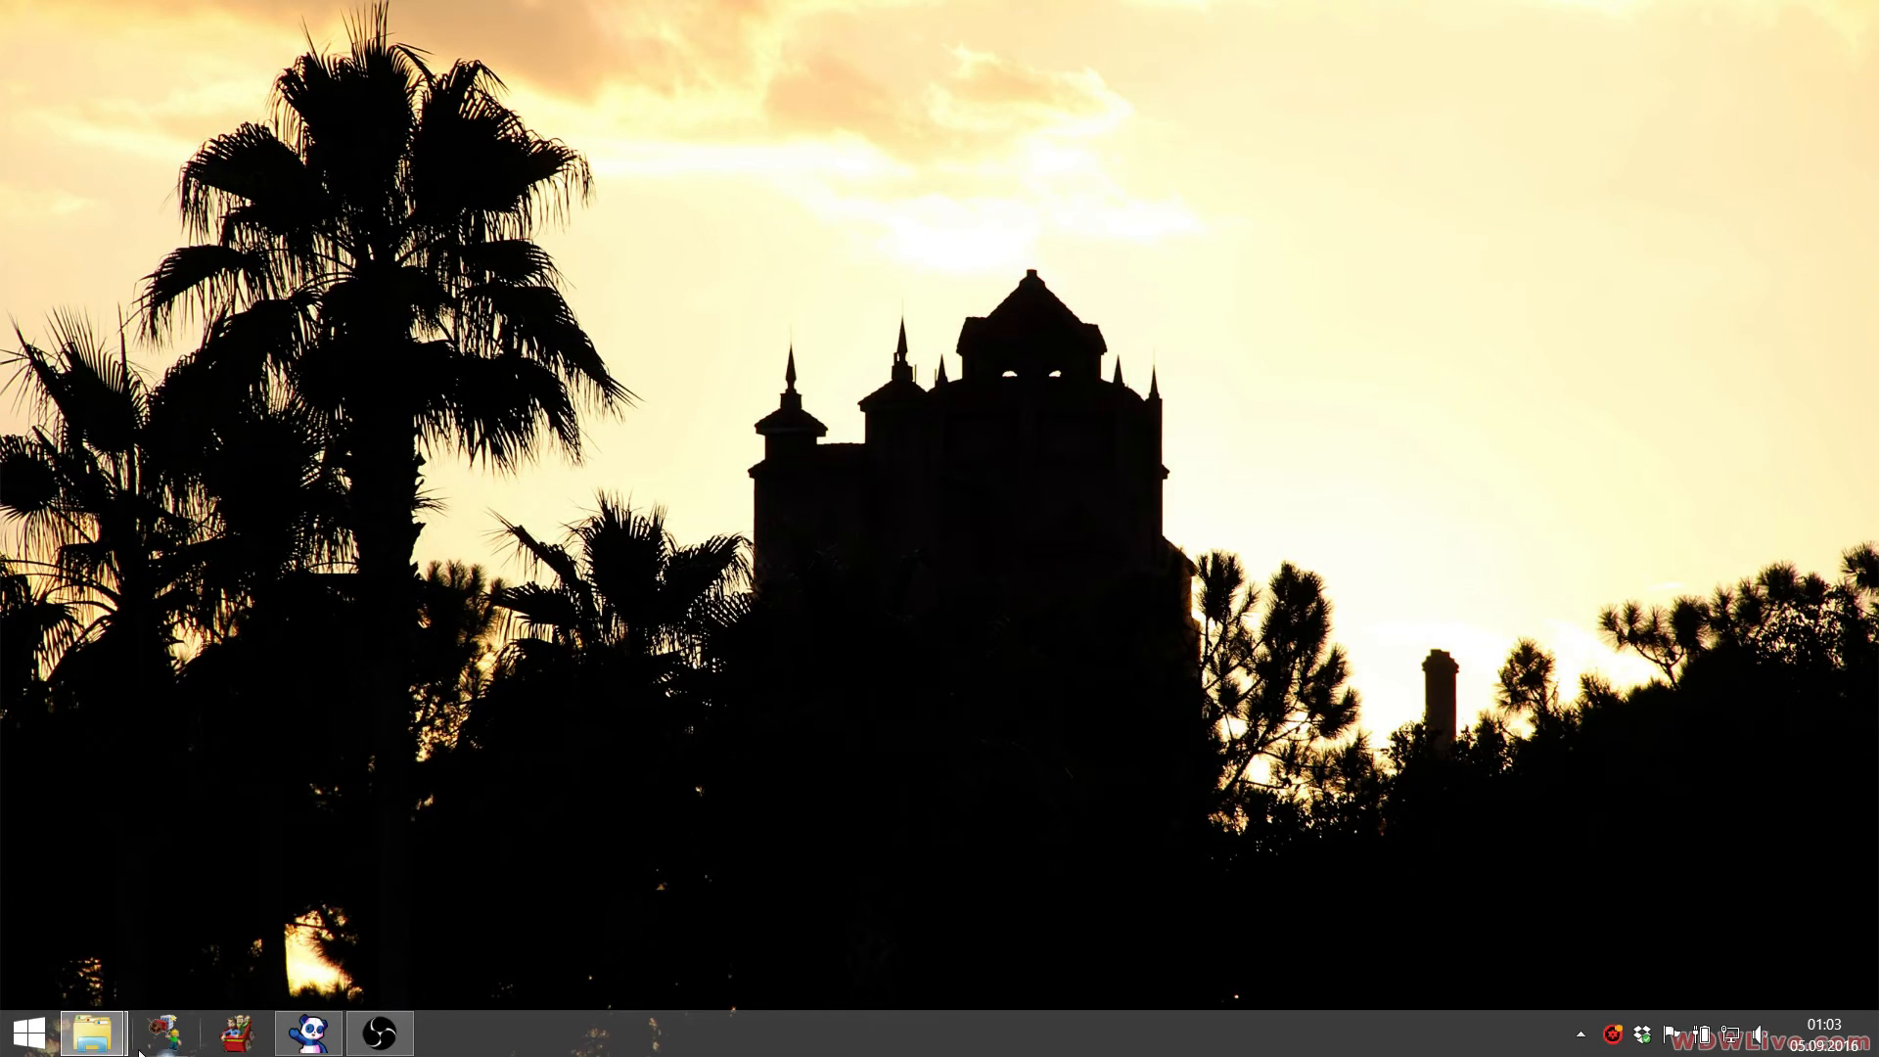
# - Copy the LuosBTMRocks-texture.common and LuosBTMRocks-texture.unique OVL files from the grey 2 edition folder
pyautogui.moveTo(97, 1047)
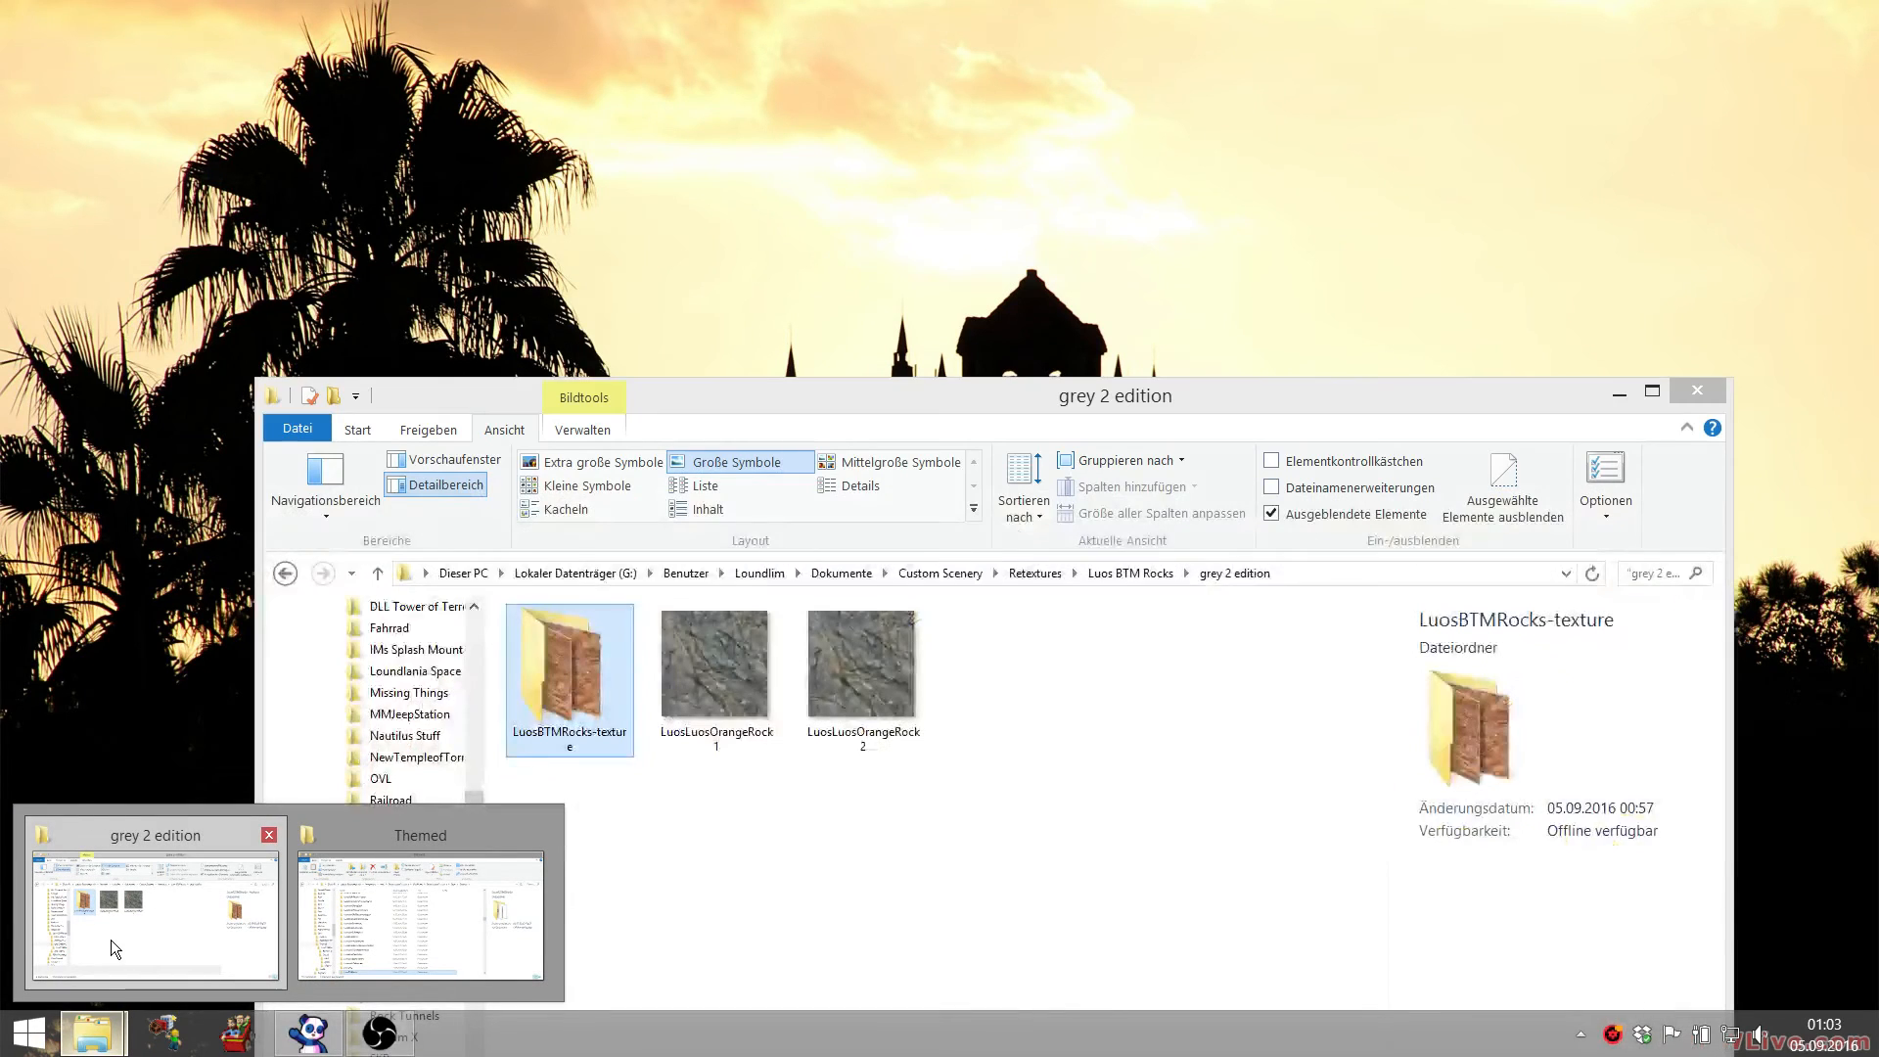
pyautogui.click(110, 939)
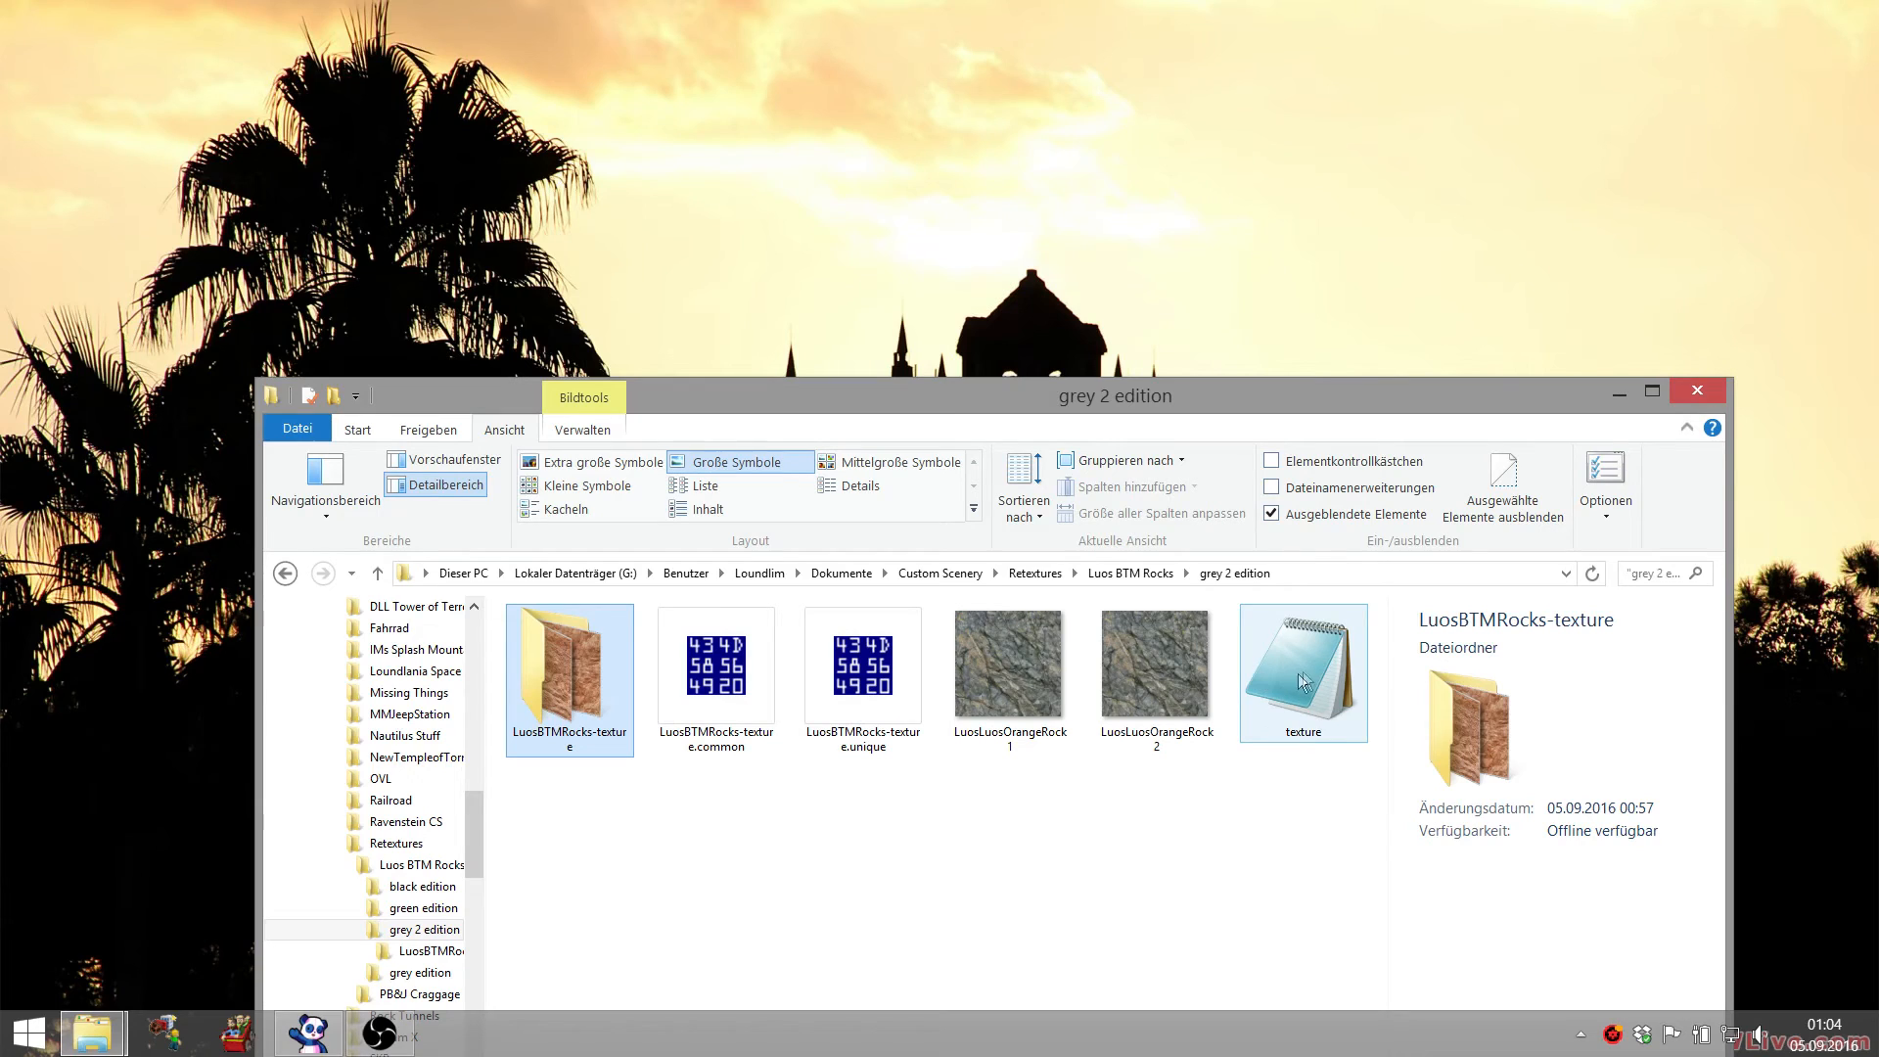
pyautogui.click(711, 690)
pyautogui.keyDown('ctrl'); pyautogui.click(887, 712); pyautogui.keyUp('ctrl')
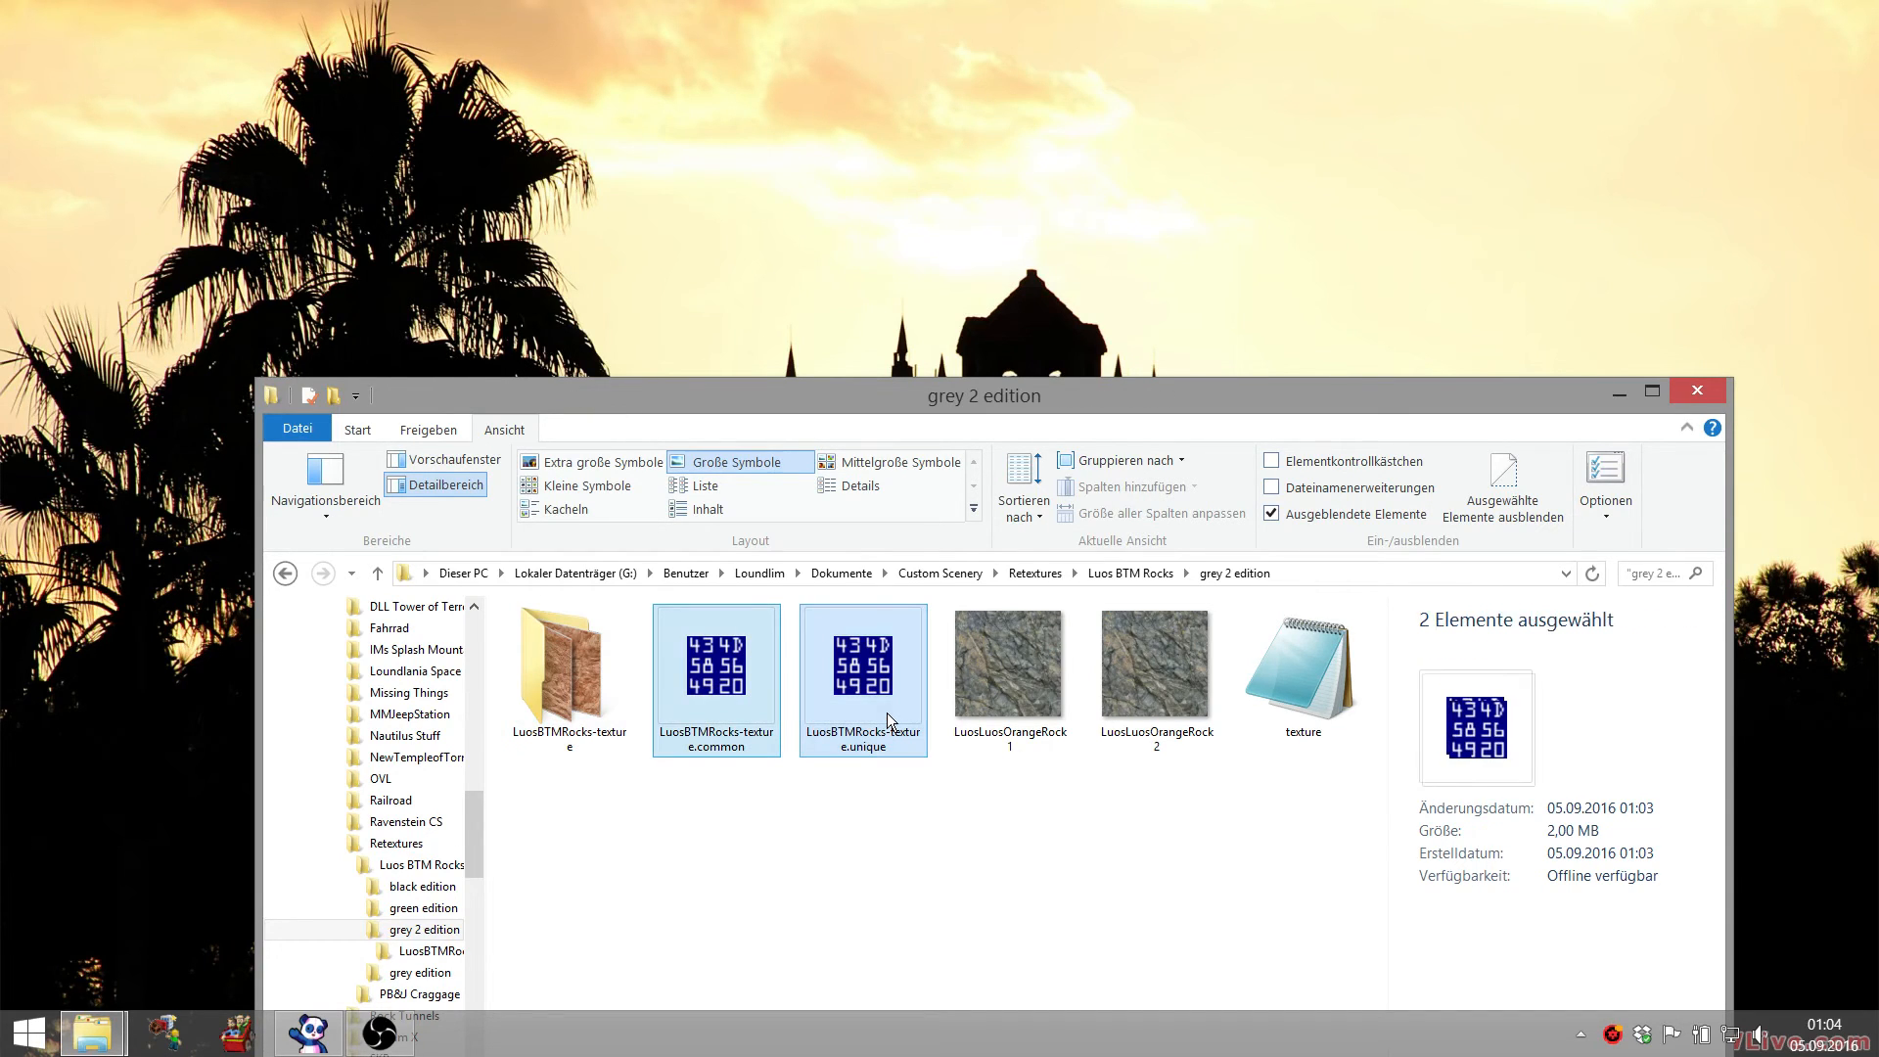
# - Open the Shared folder inside LuosBTMRocks in the game's Themed style folder
pyautogui.click(95, 1037)
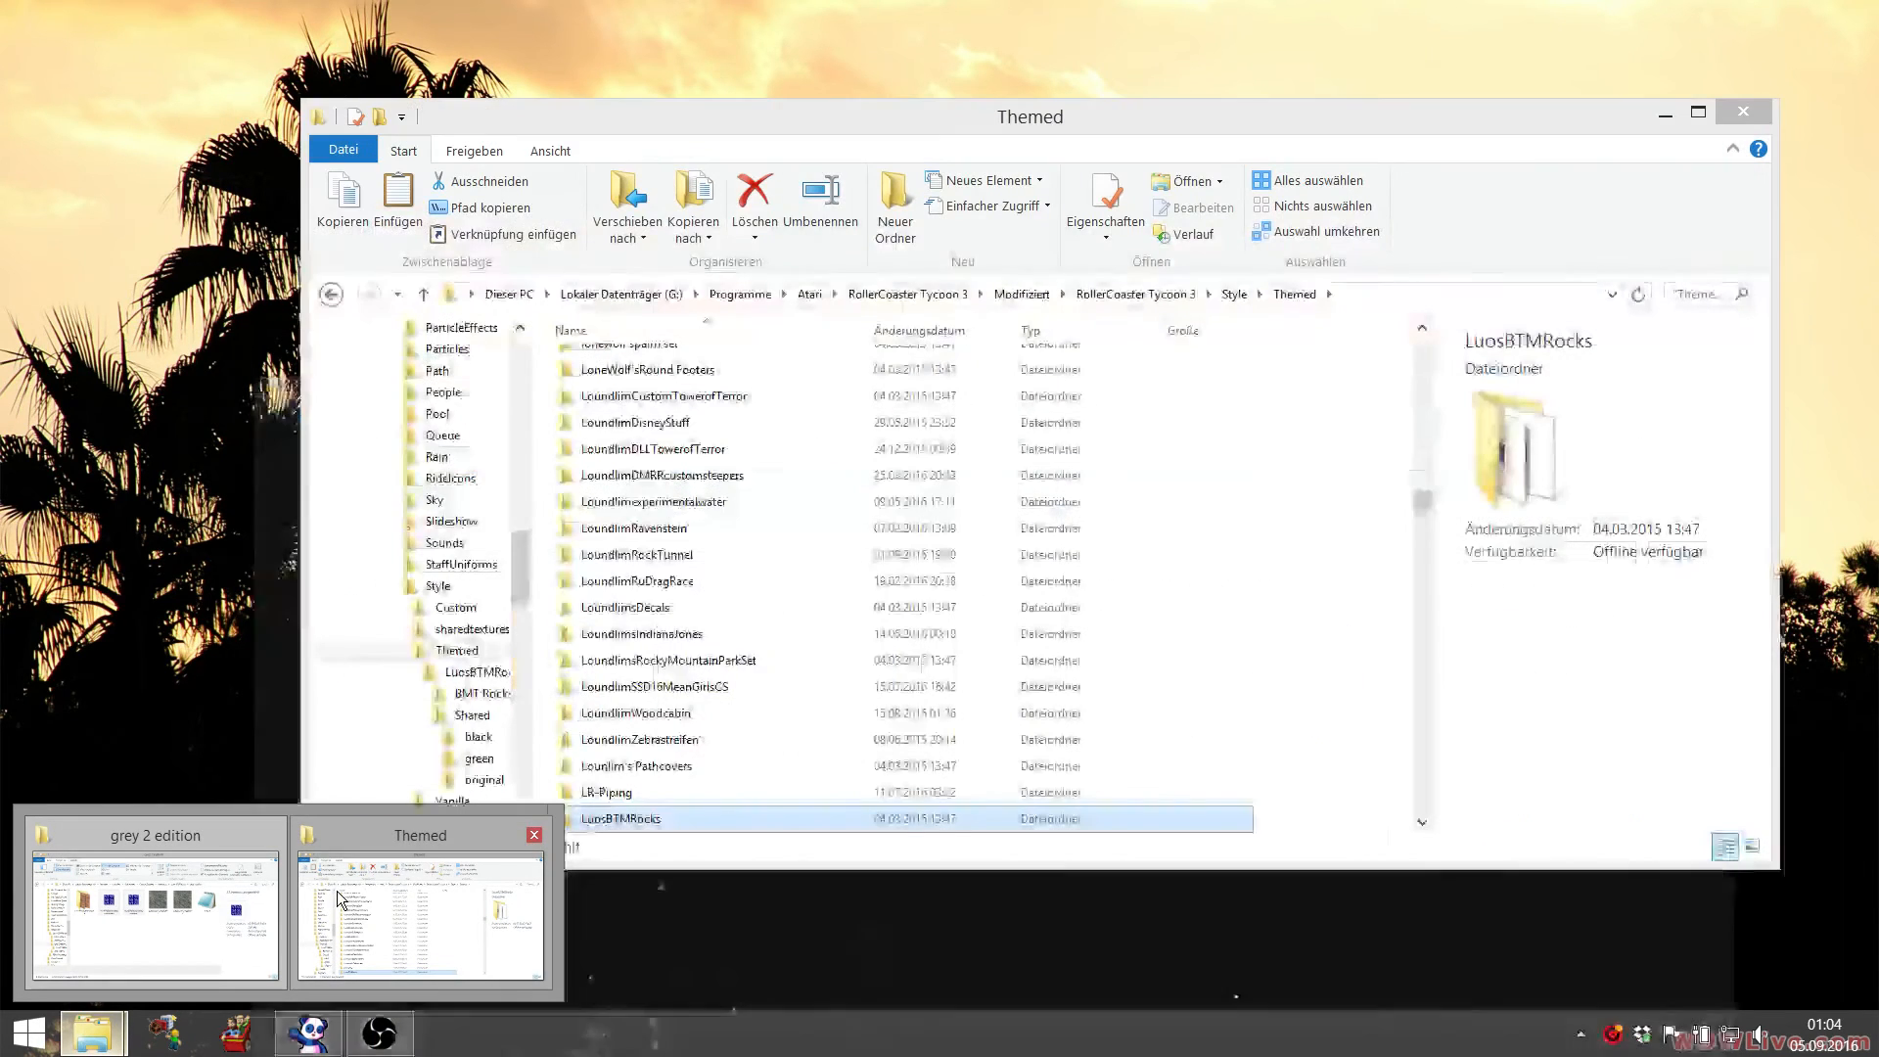
pyautogui.click(342, 892)
pyautogui.scroll(-1, 619, 819)
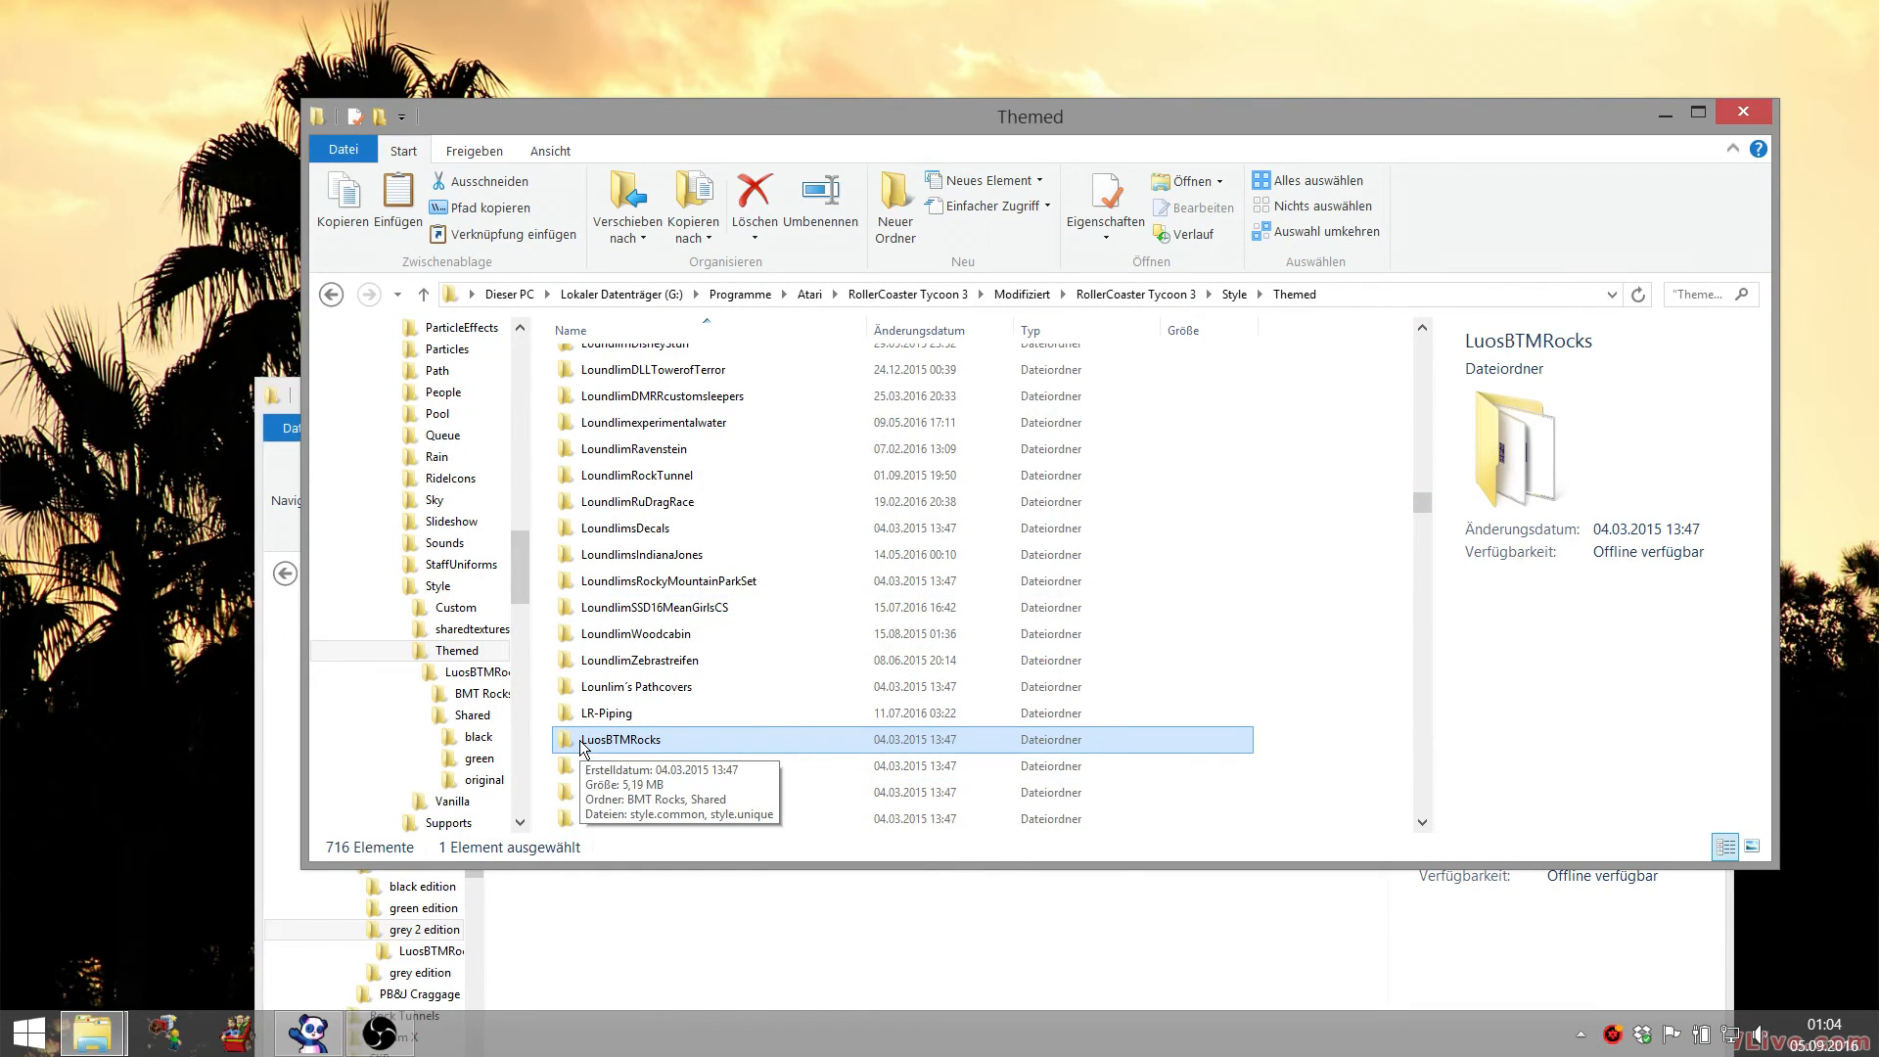
pyautogui.doubleClick(643, 749)
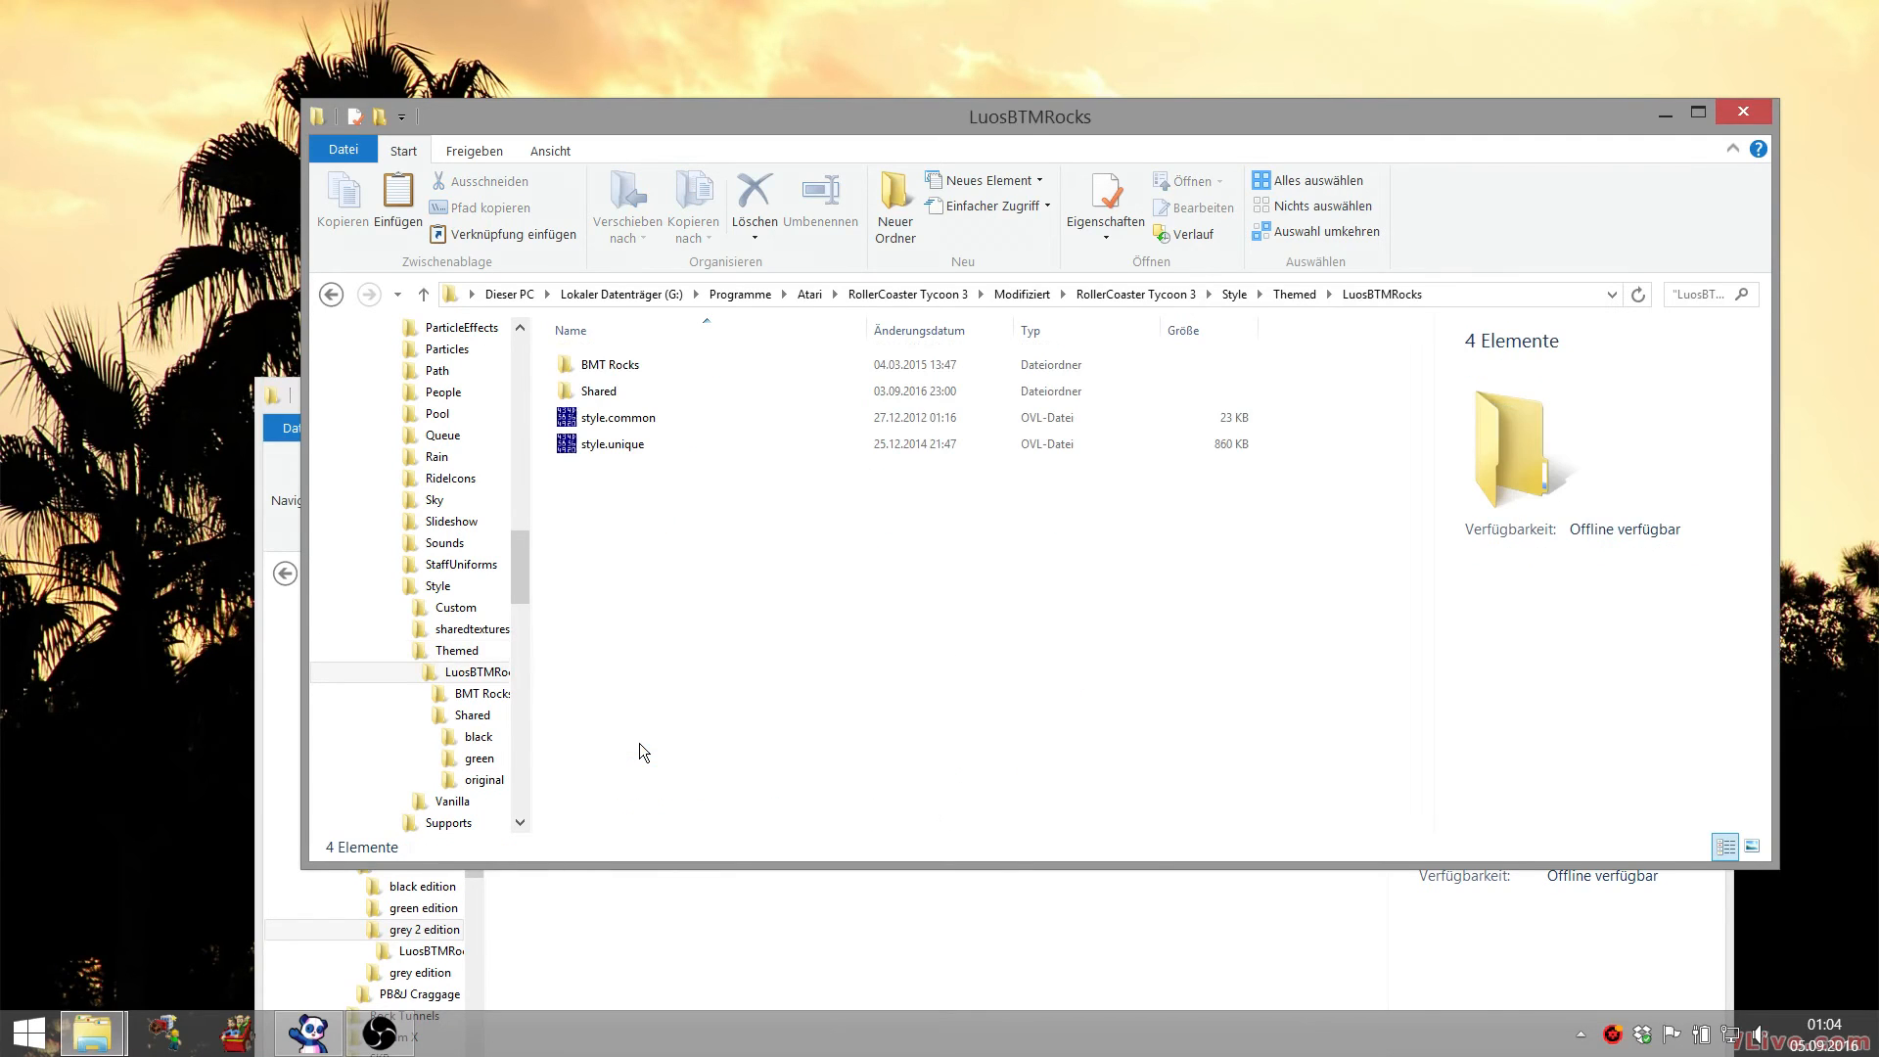
pyautogui.doubleClick(593, 392)
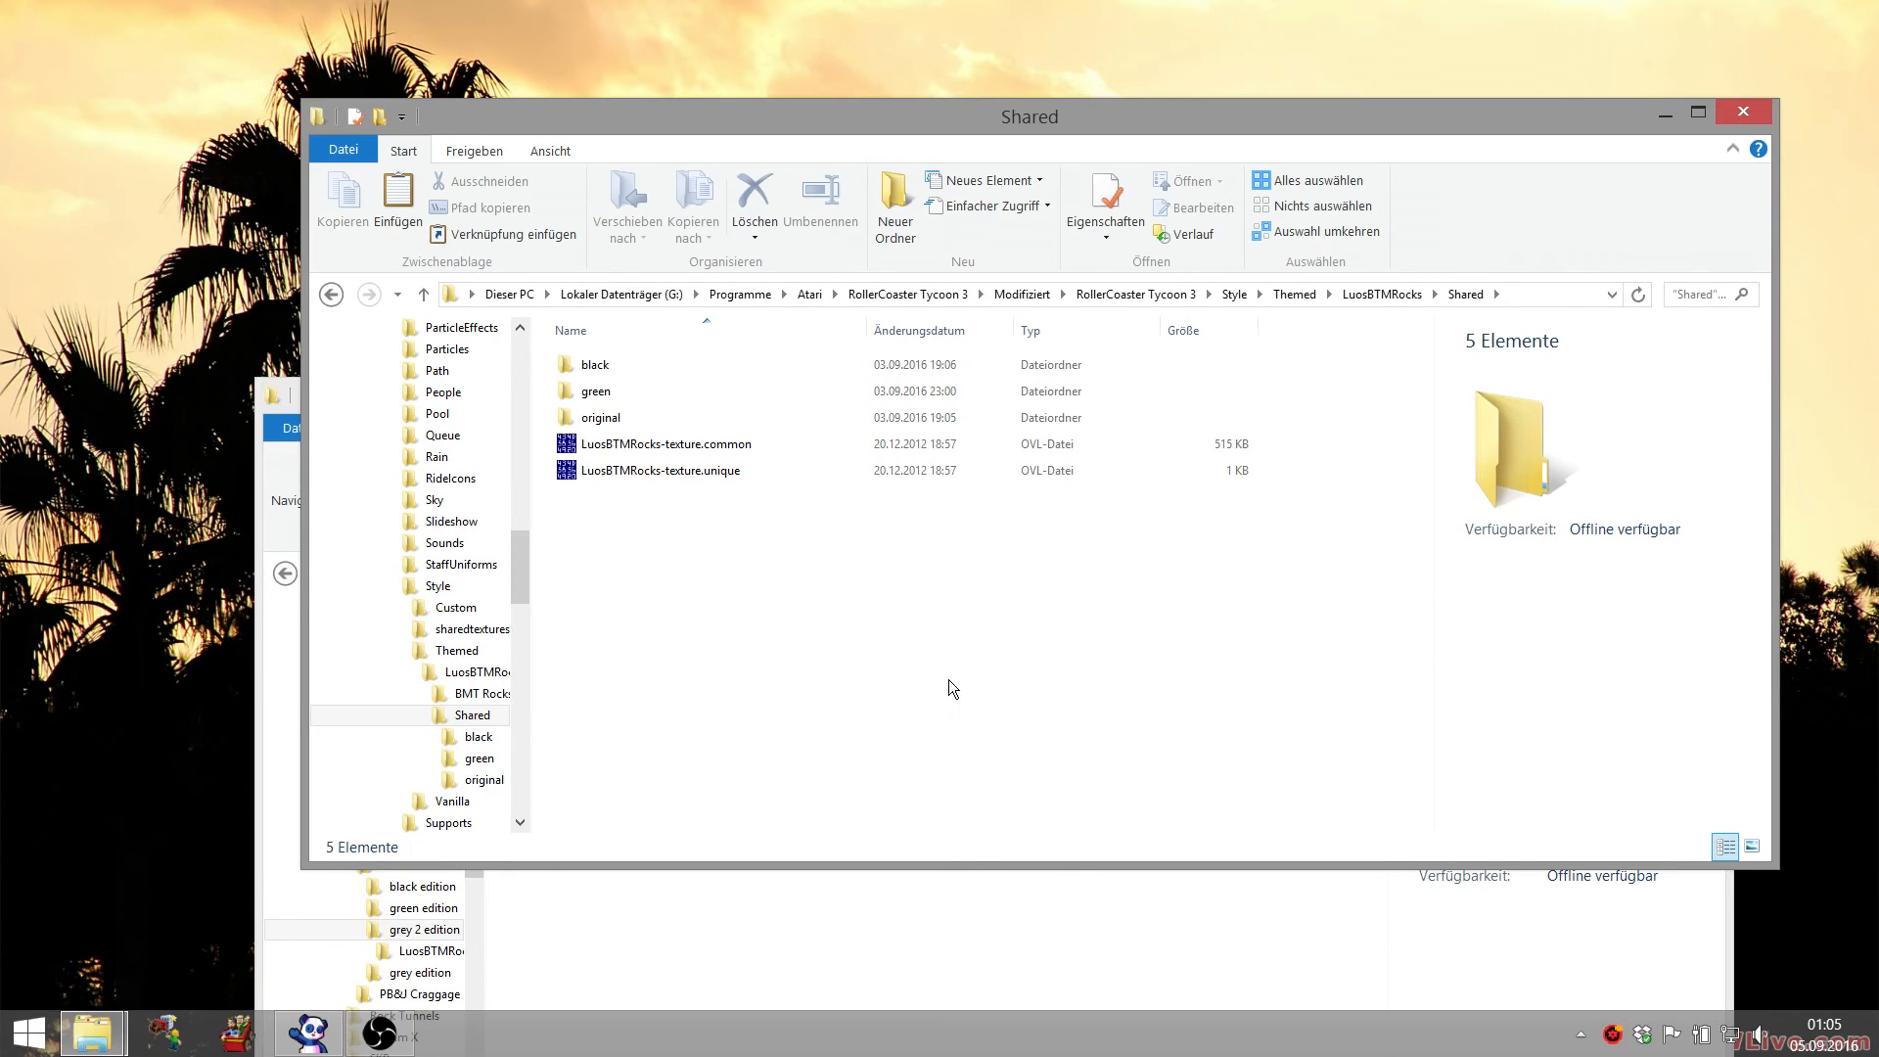
# - Create a folder named grey2 in Shared and paste the two copied texture OVL files into it
pyautogui.click(908, 208)
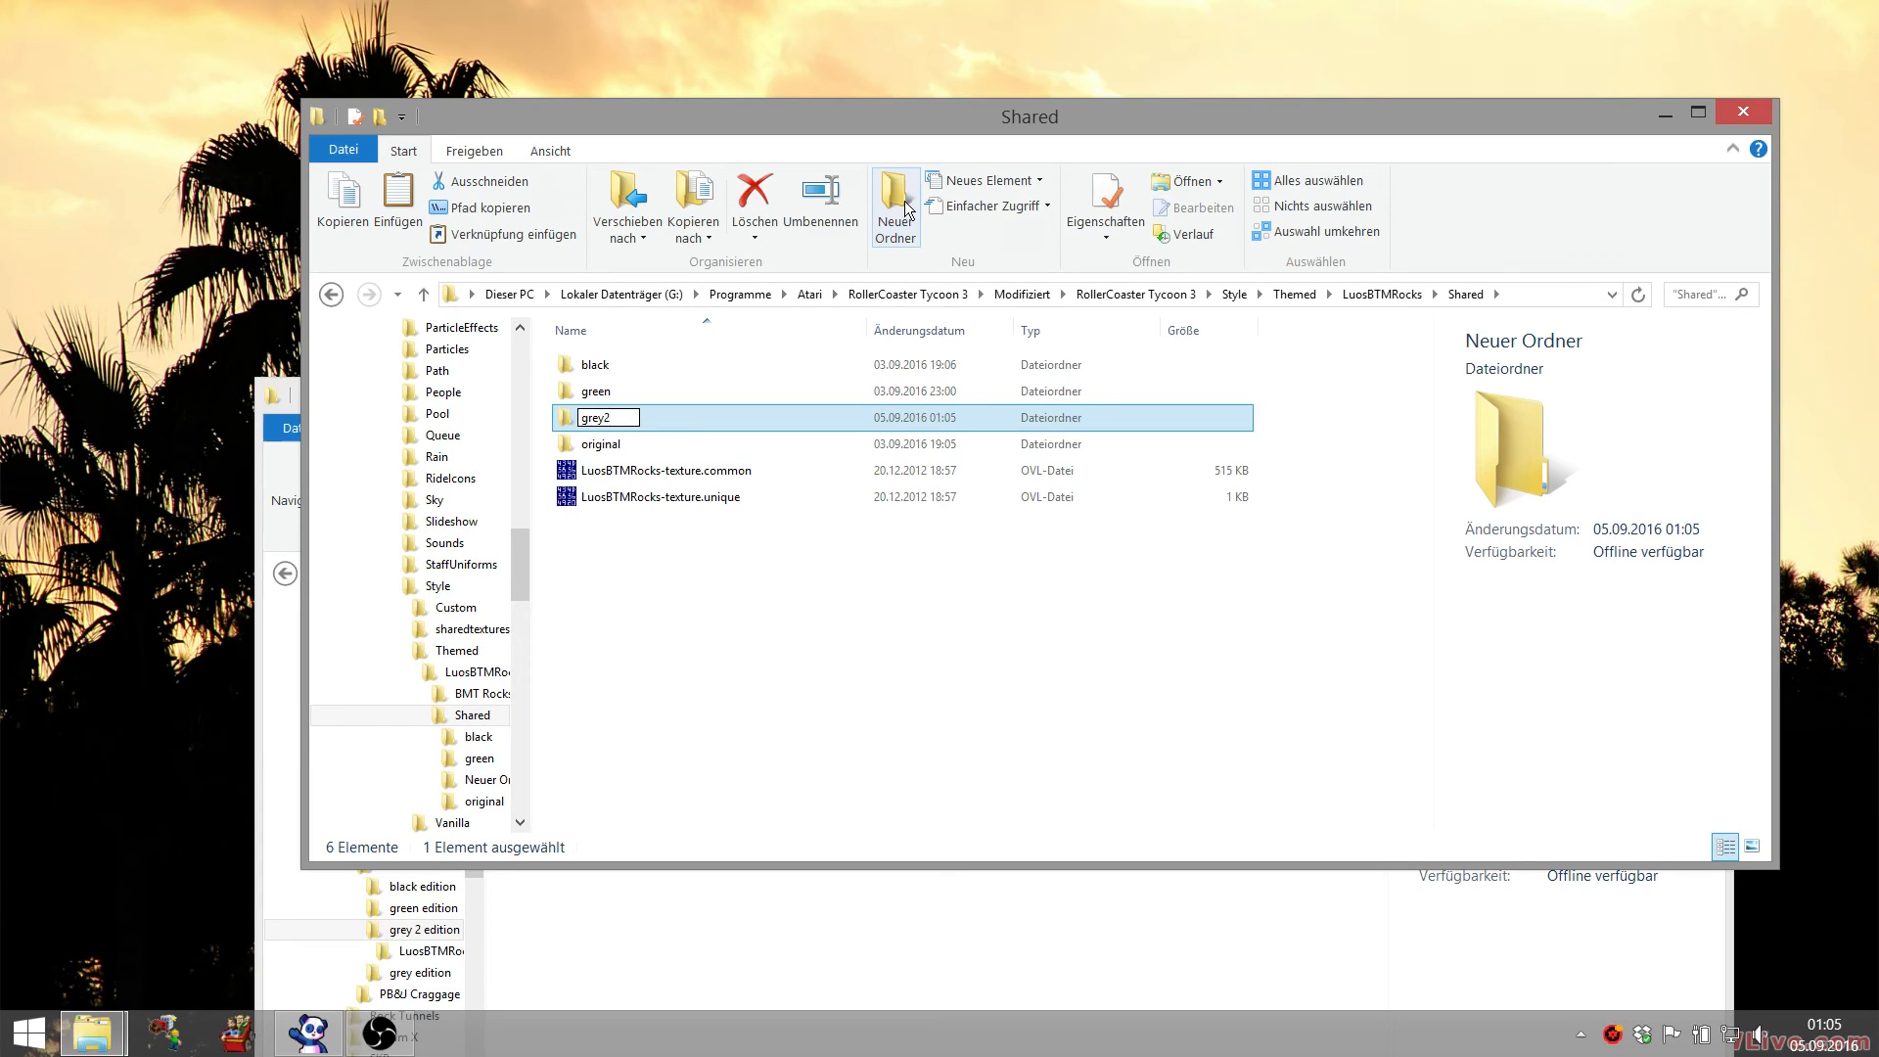
pyautogui.write('grey2')
pyautogui.click(796, 658)
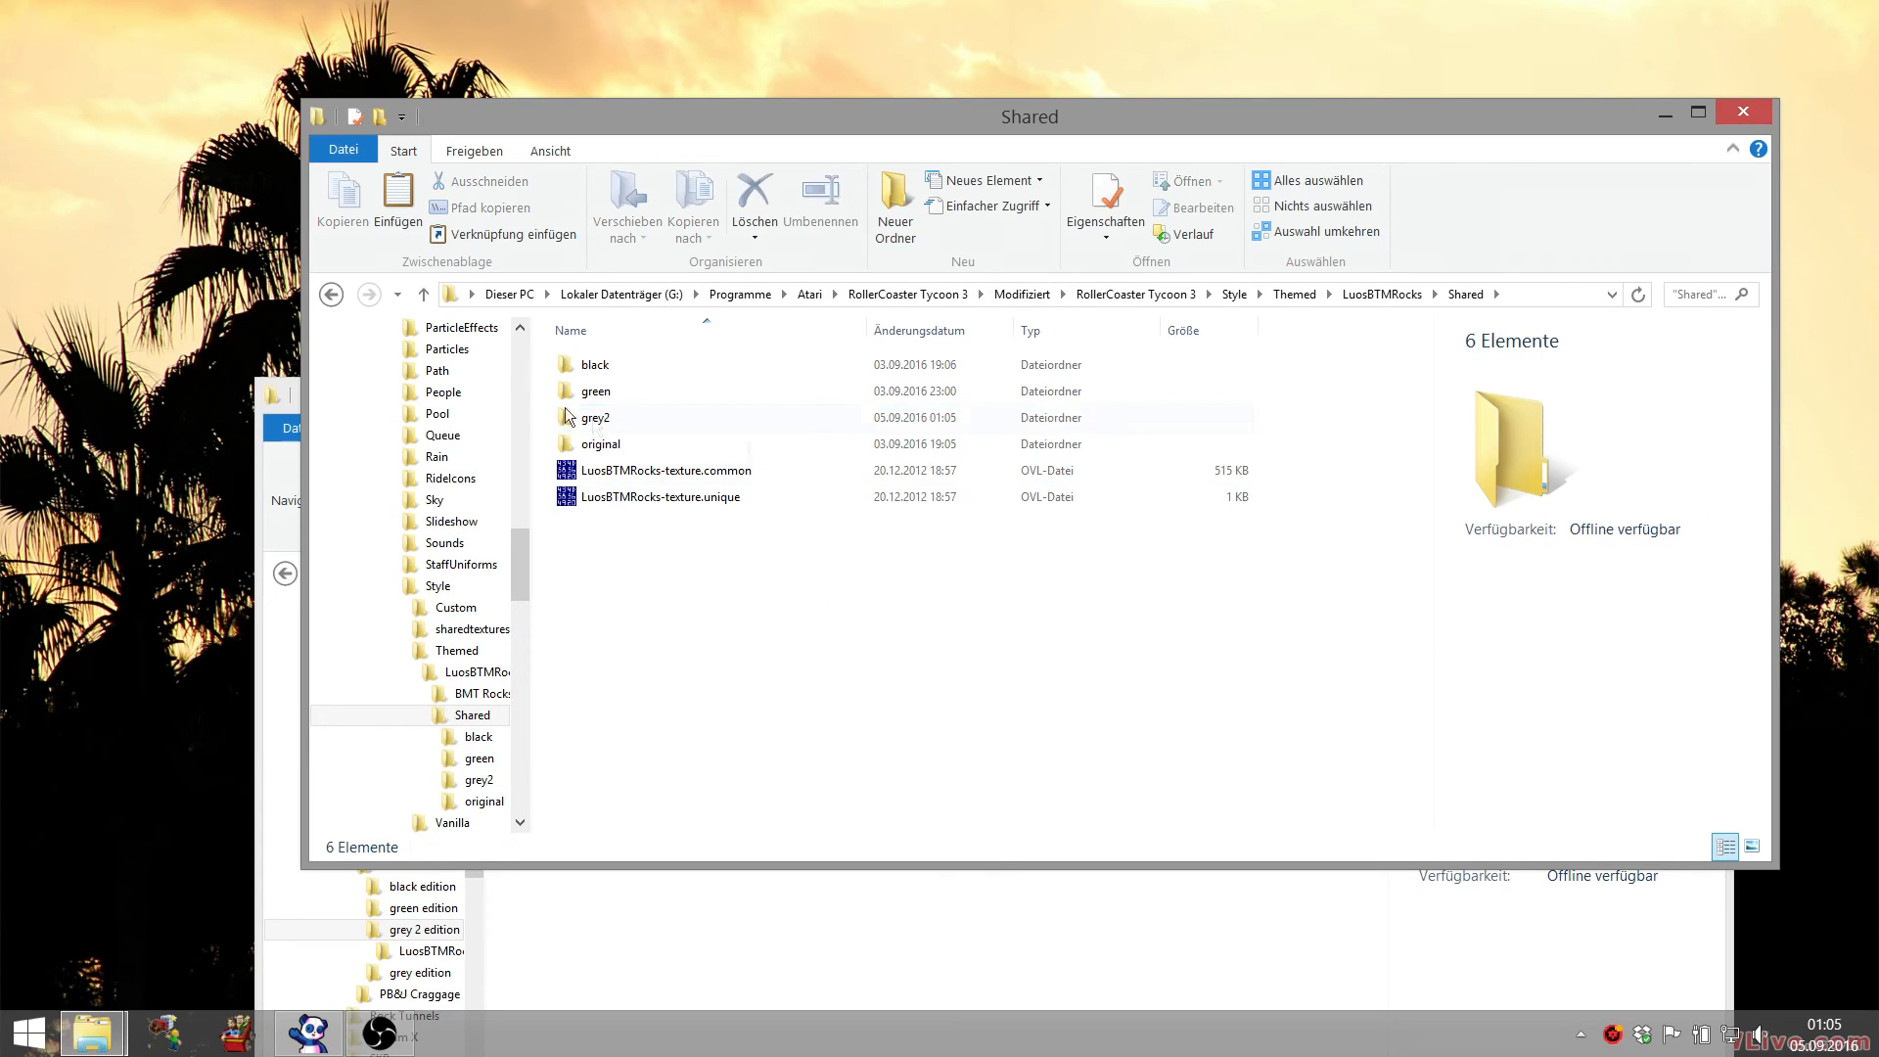
pyautogui.doubleClick(622, 423)
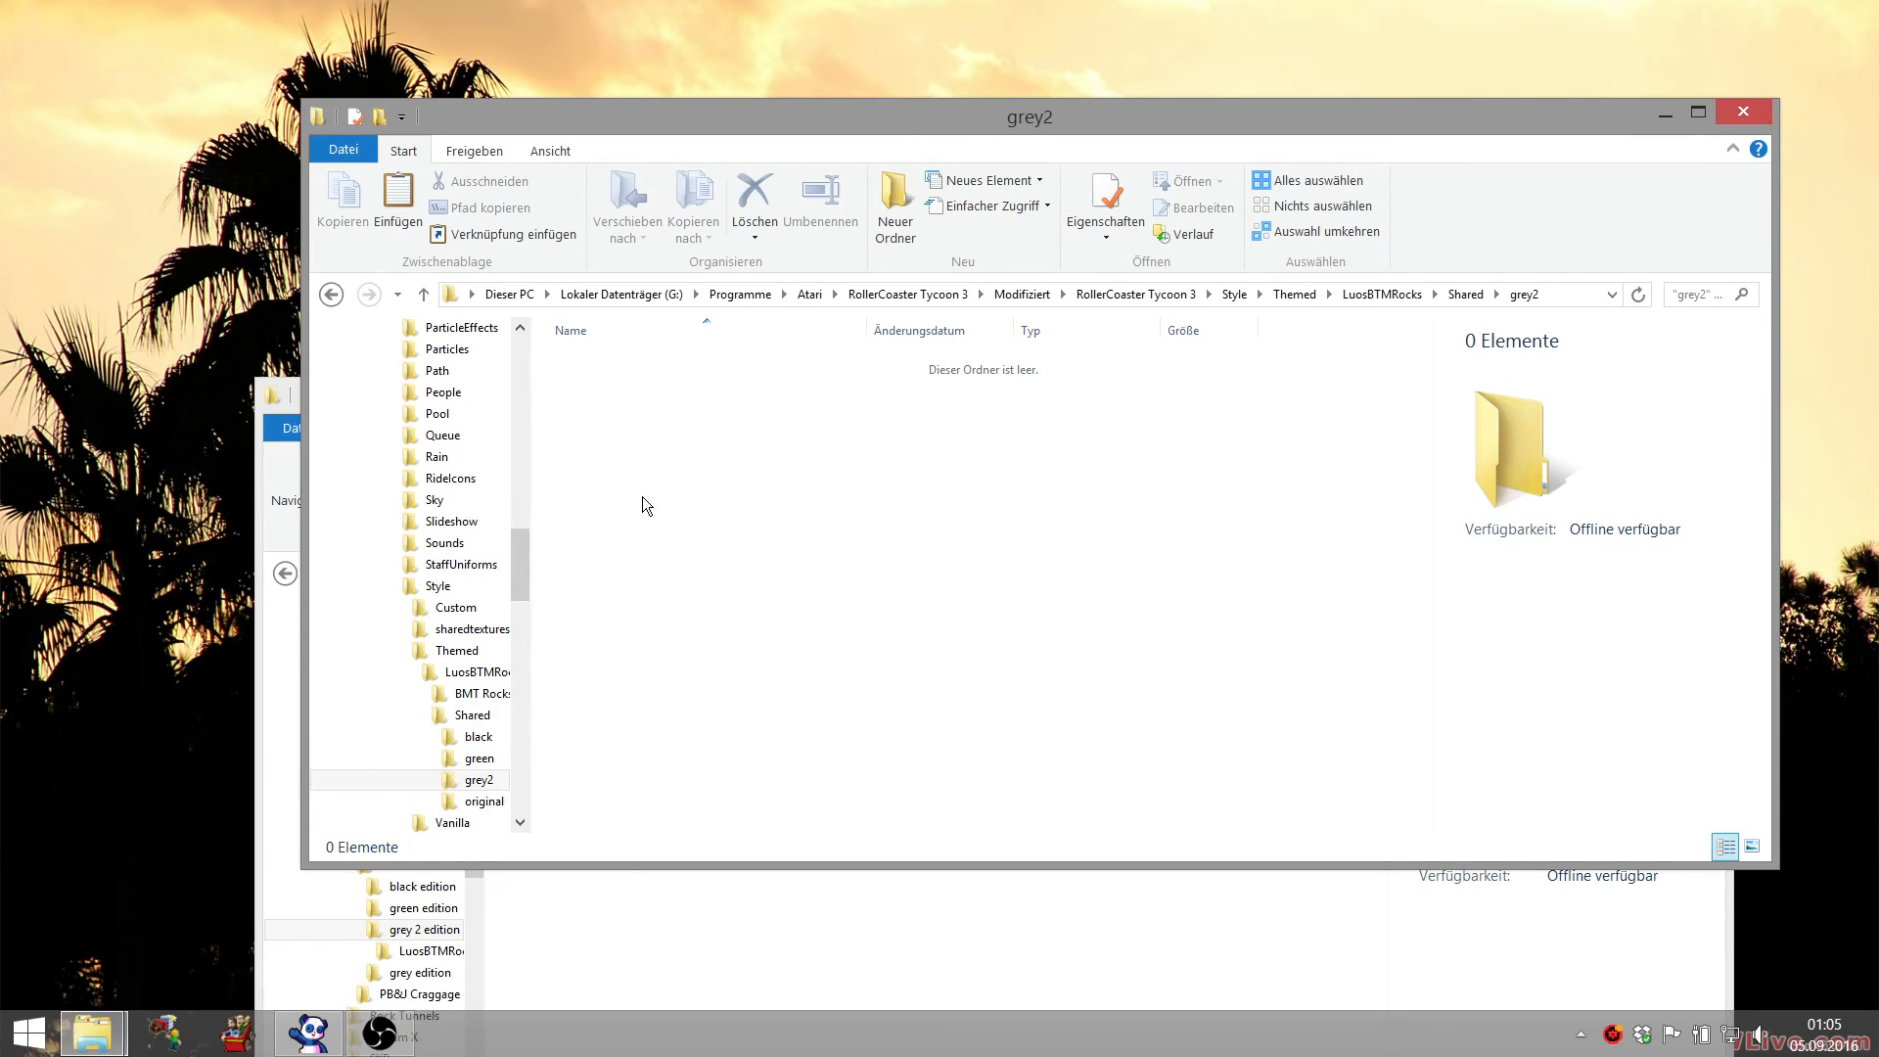
pyautogui.hotkey('ctrl', 'v')
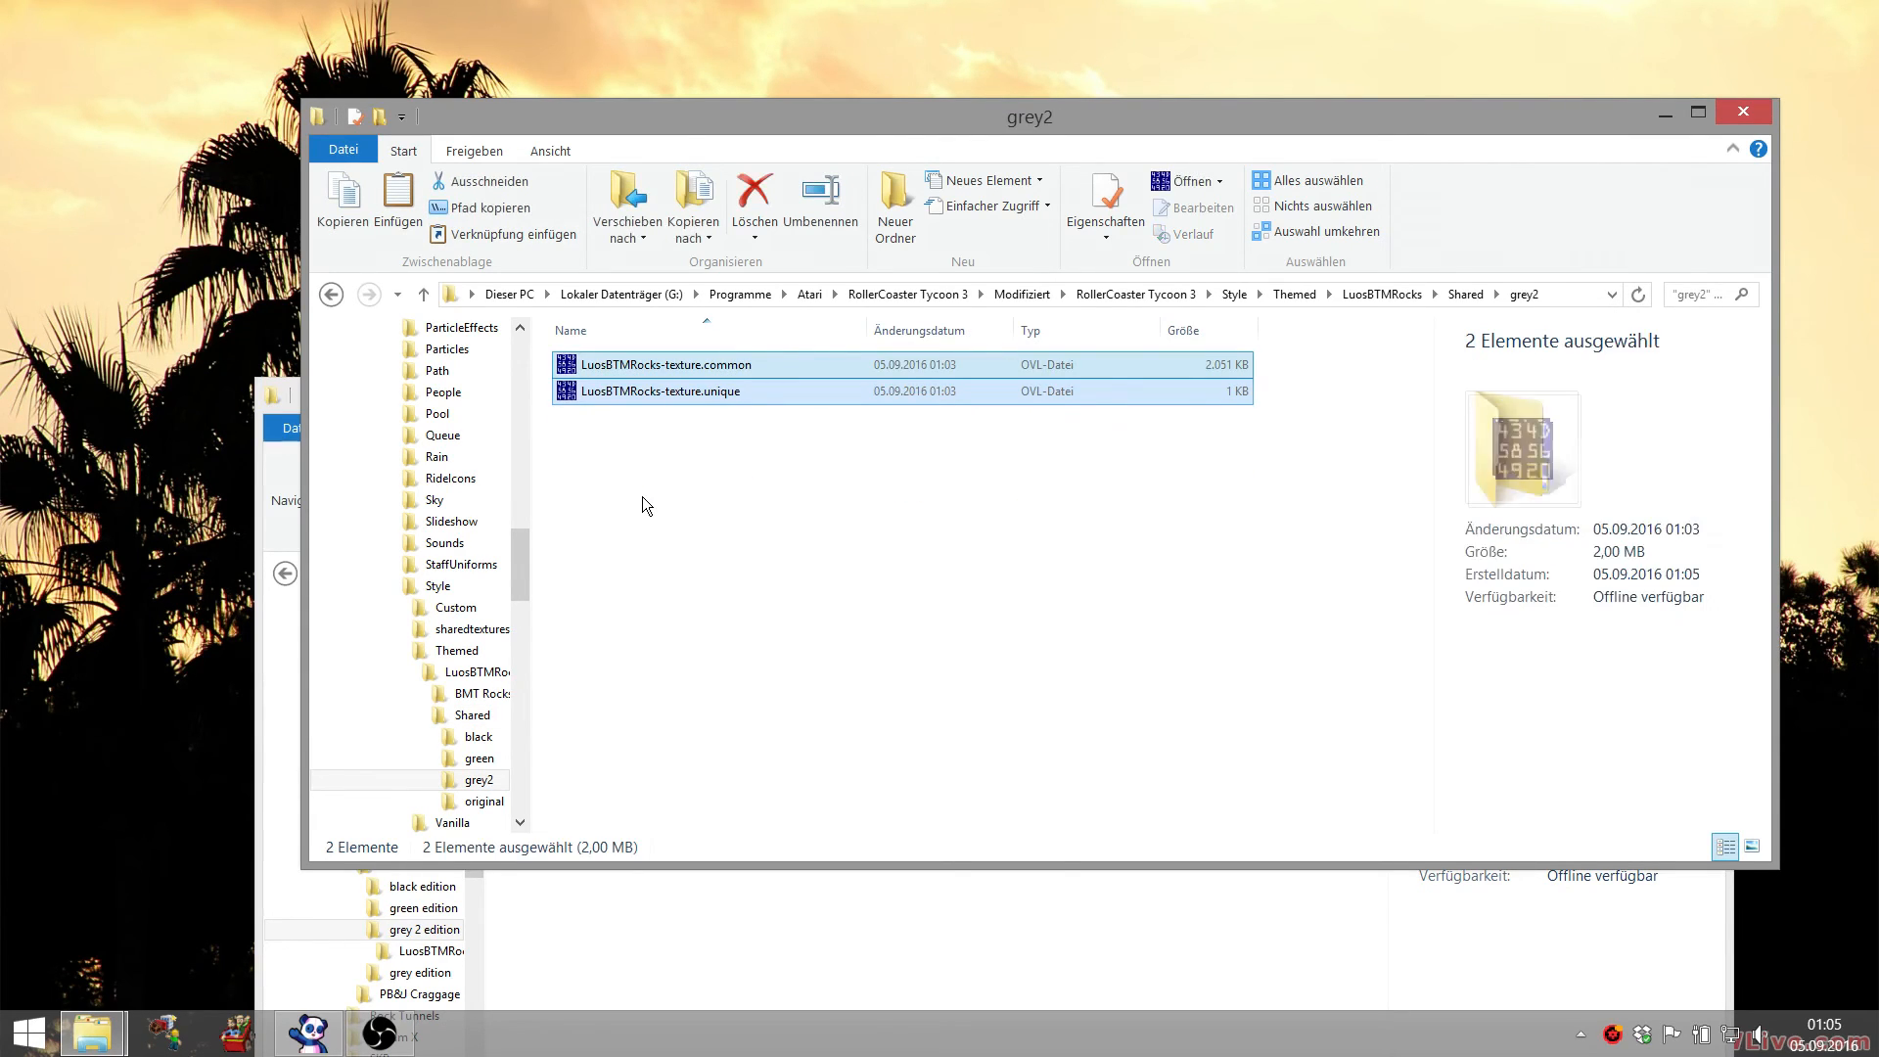
# - Paste the two texture OVL files into the Shared folder as well, replacing the existing files of the same name
pyautogui.click(1465, 294)
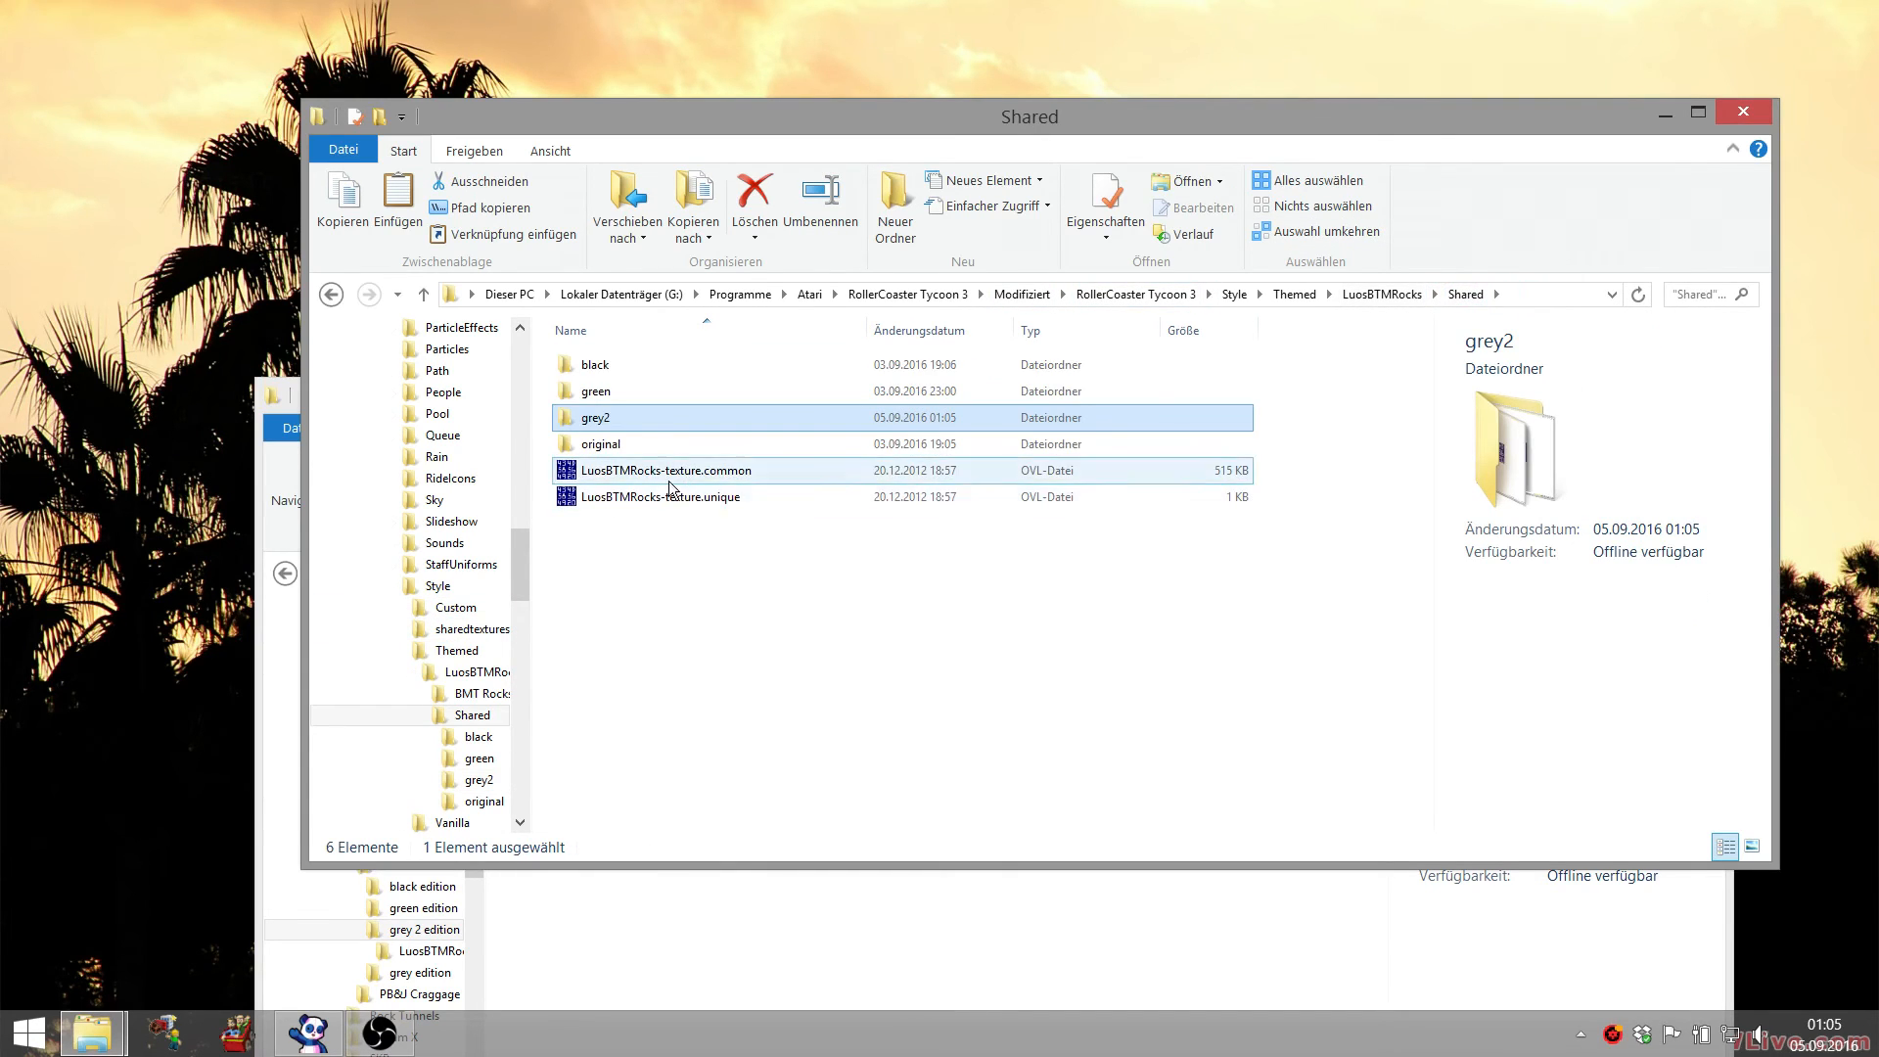
pyautogui.click(654, 598)
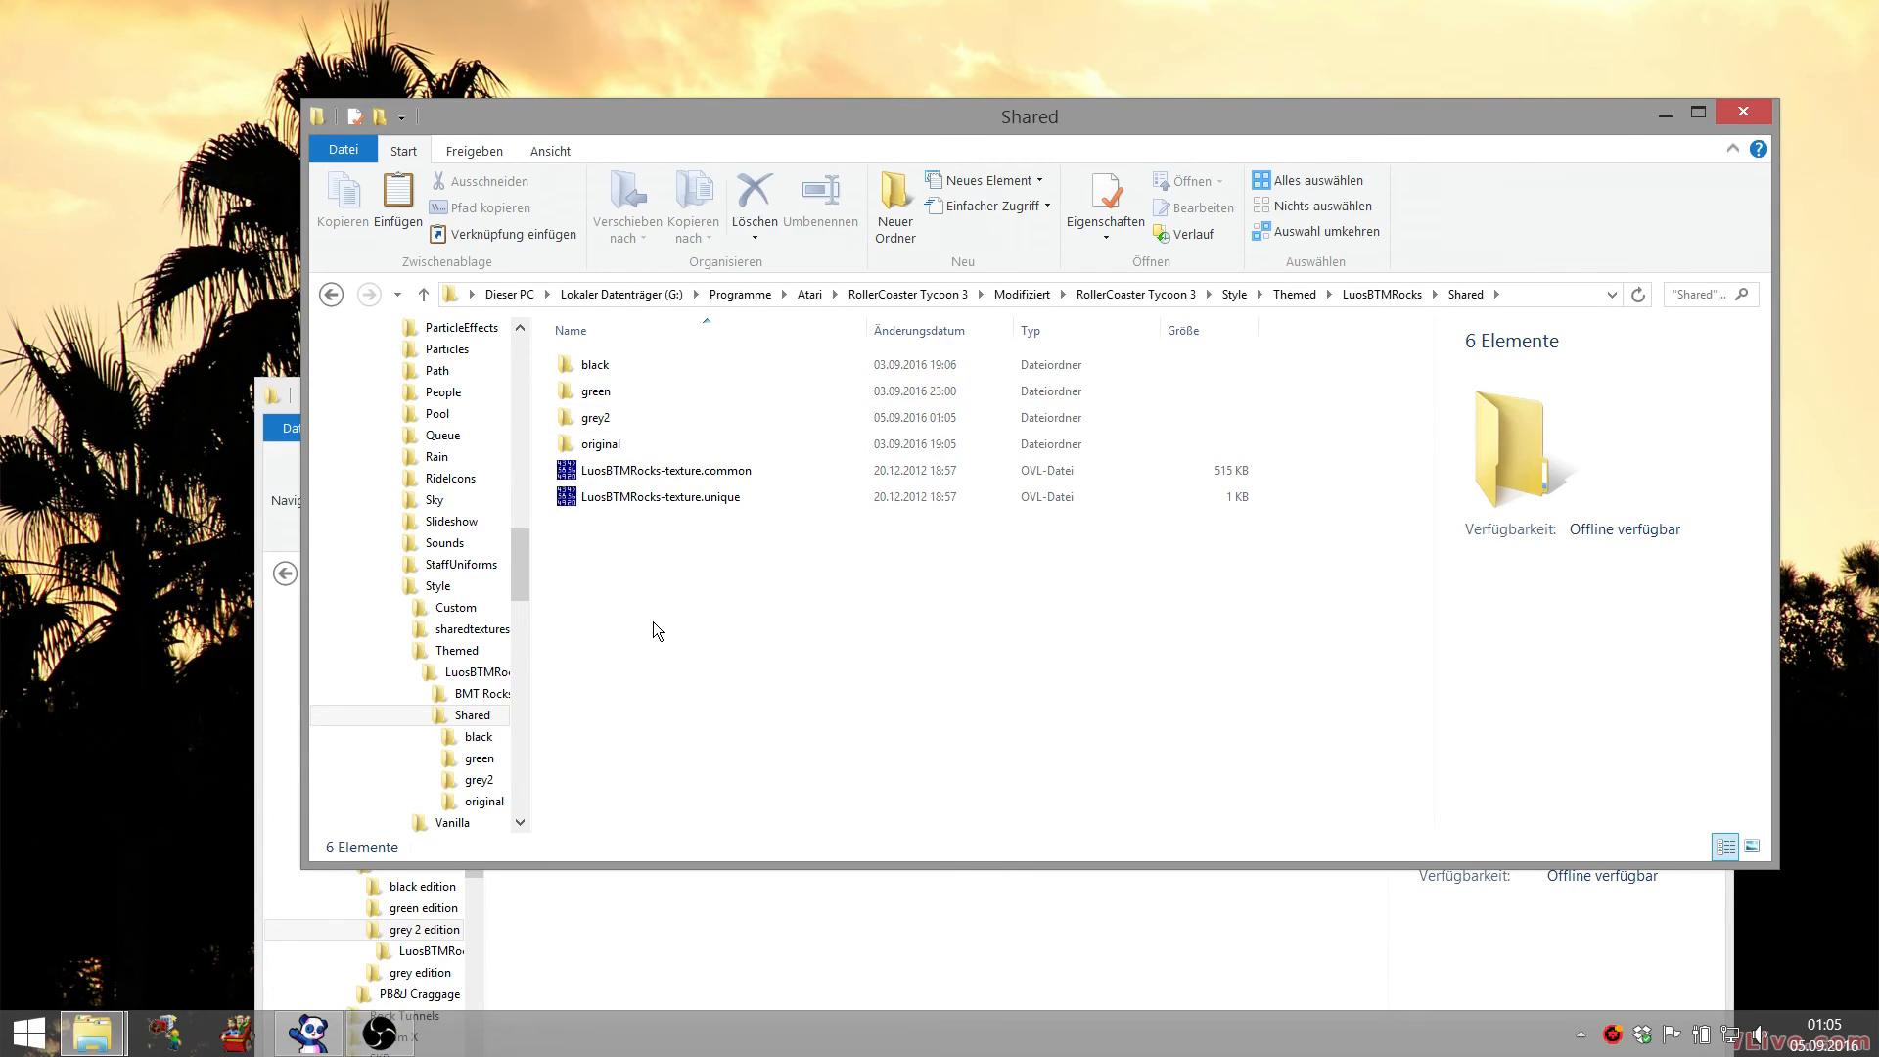
pyautogui.hotkey('ctrl', 'v')
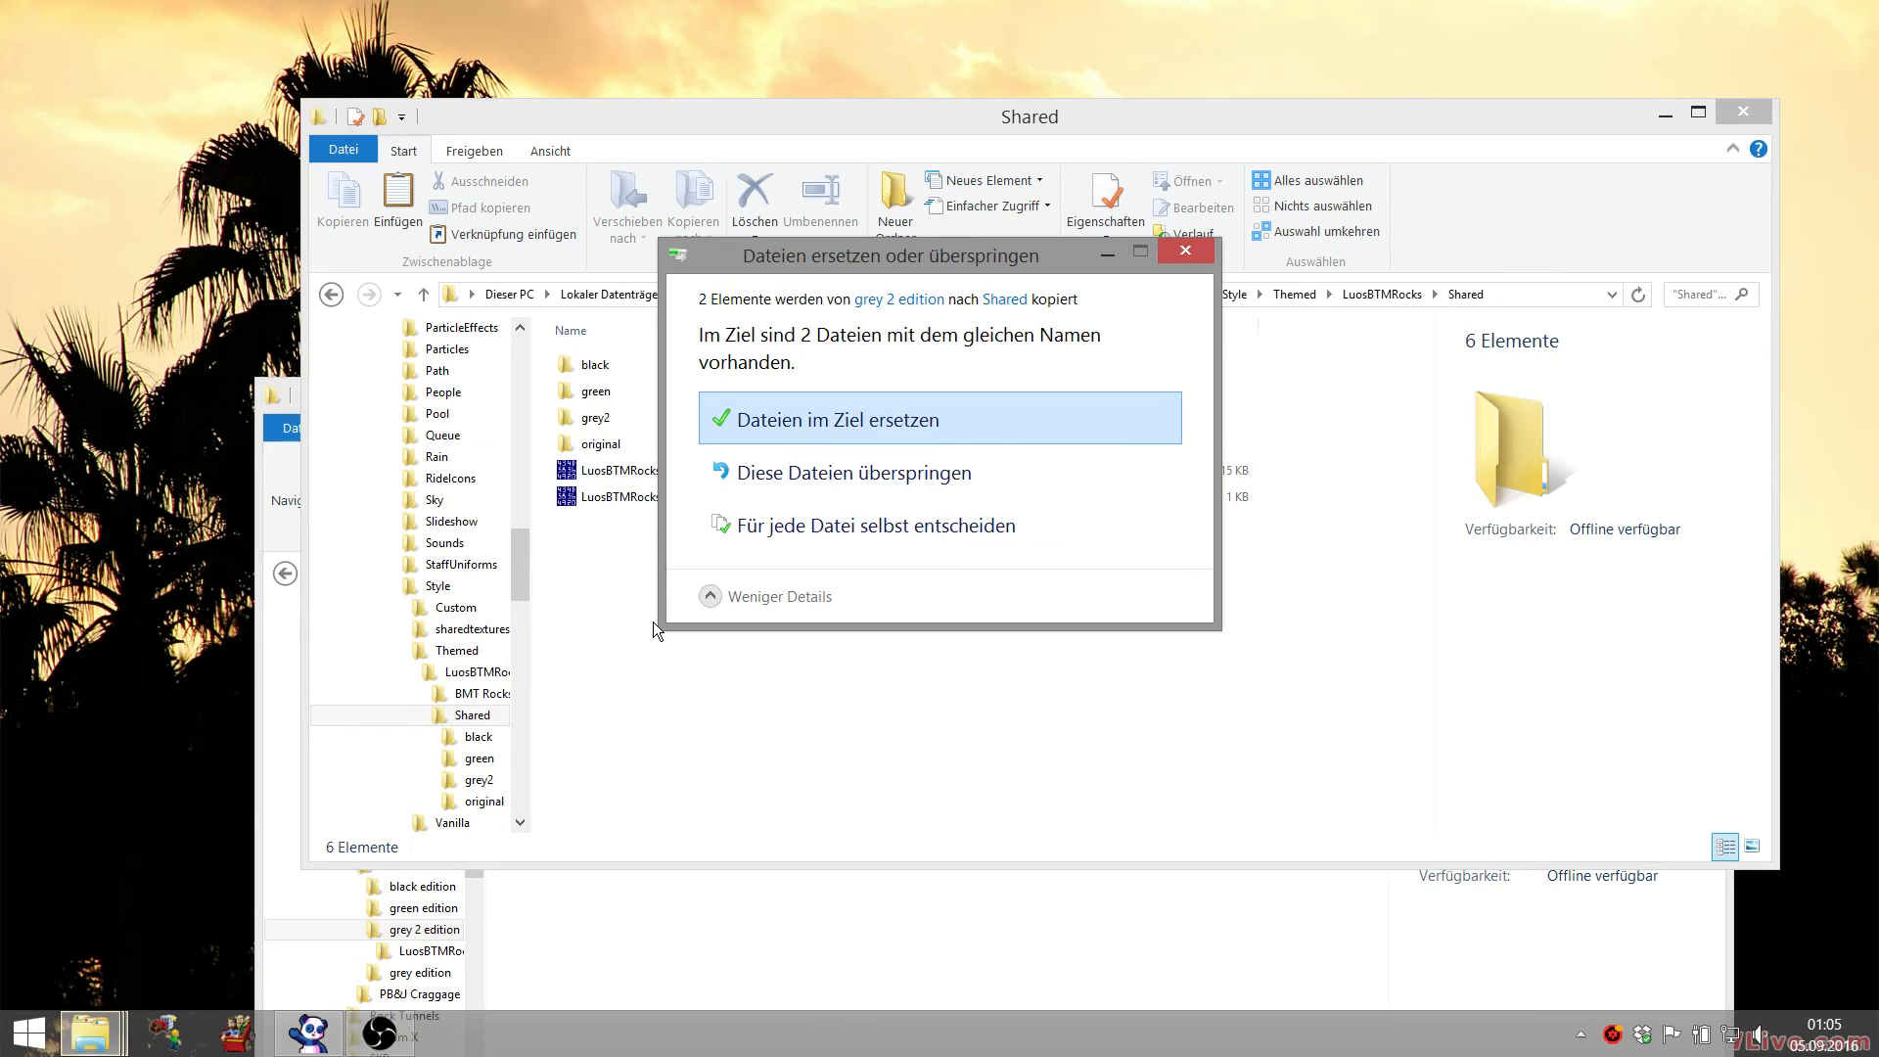
pyautogui.click(831, 403)
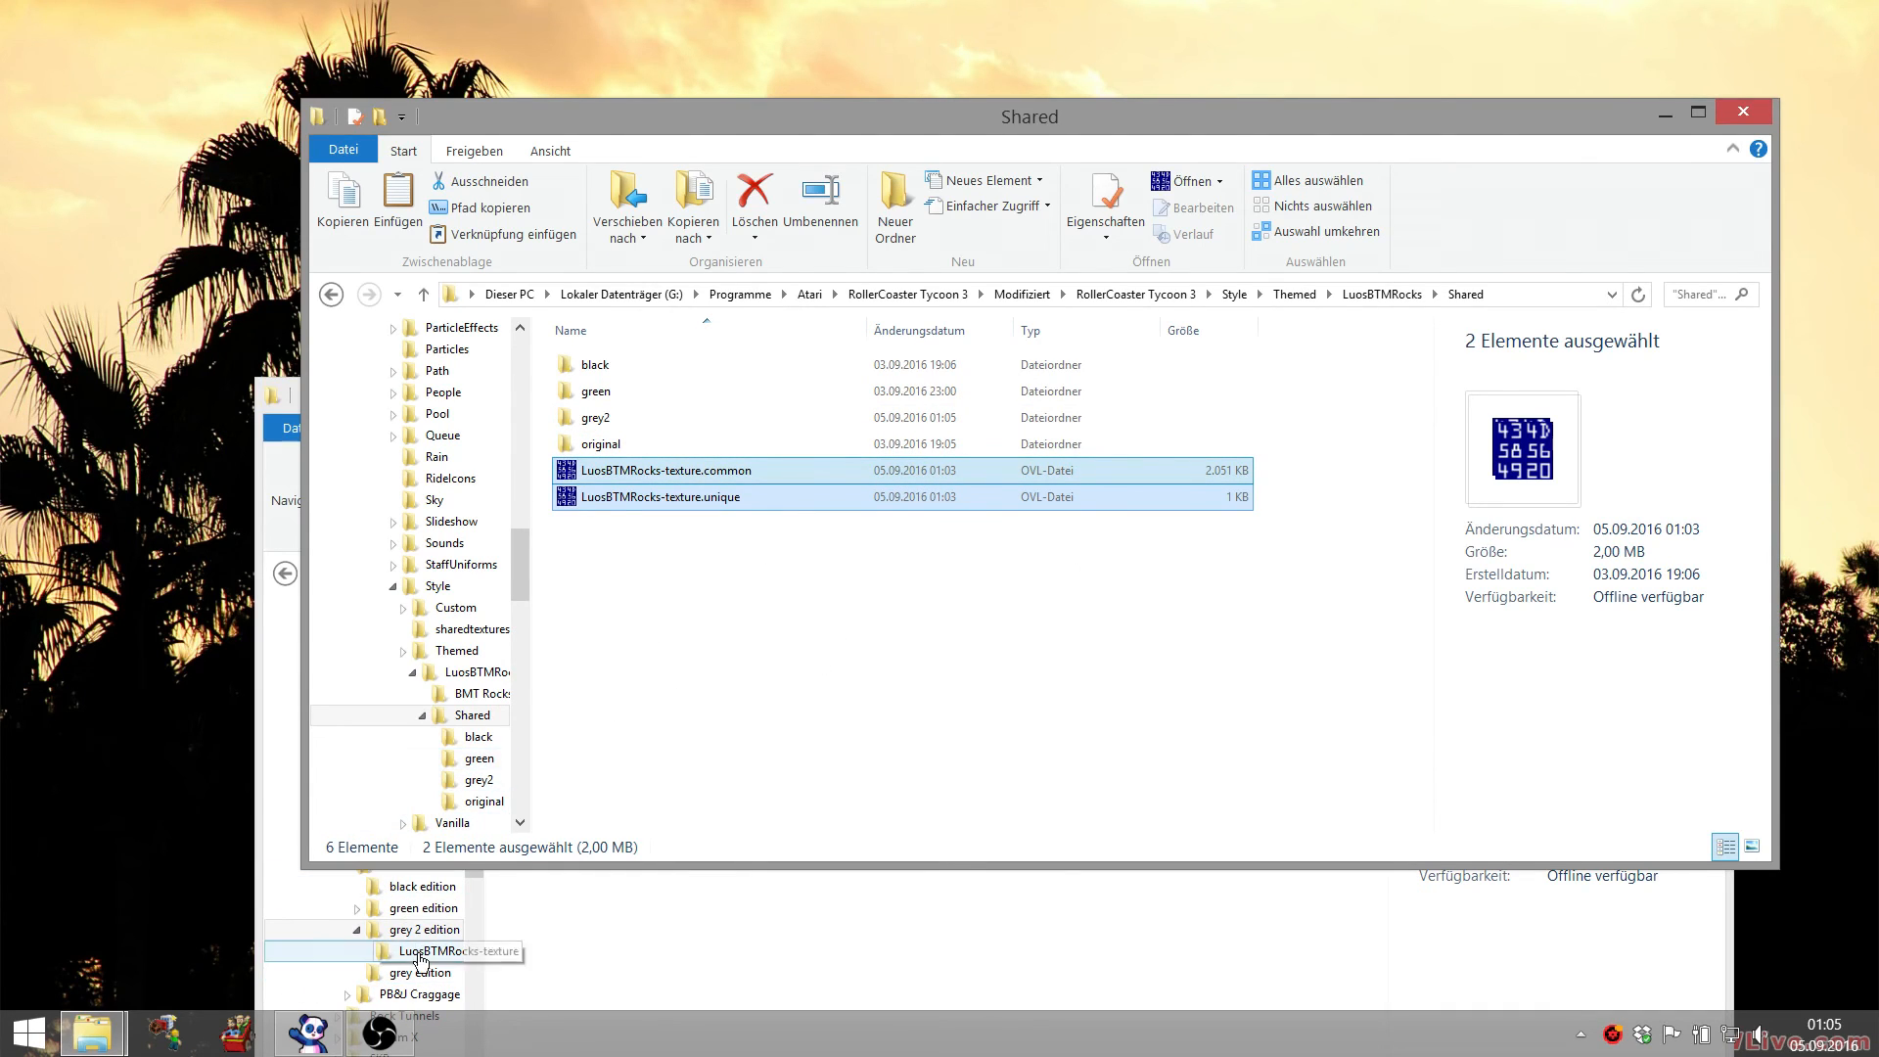
# - Switch to RCT3, expand the Luos BTM Set and preview 001 XXL Rock 1 on the grass to check its texture
pyautogui.moveTo(320, 1034)
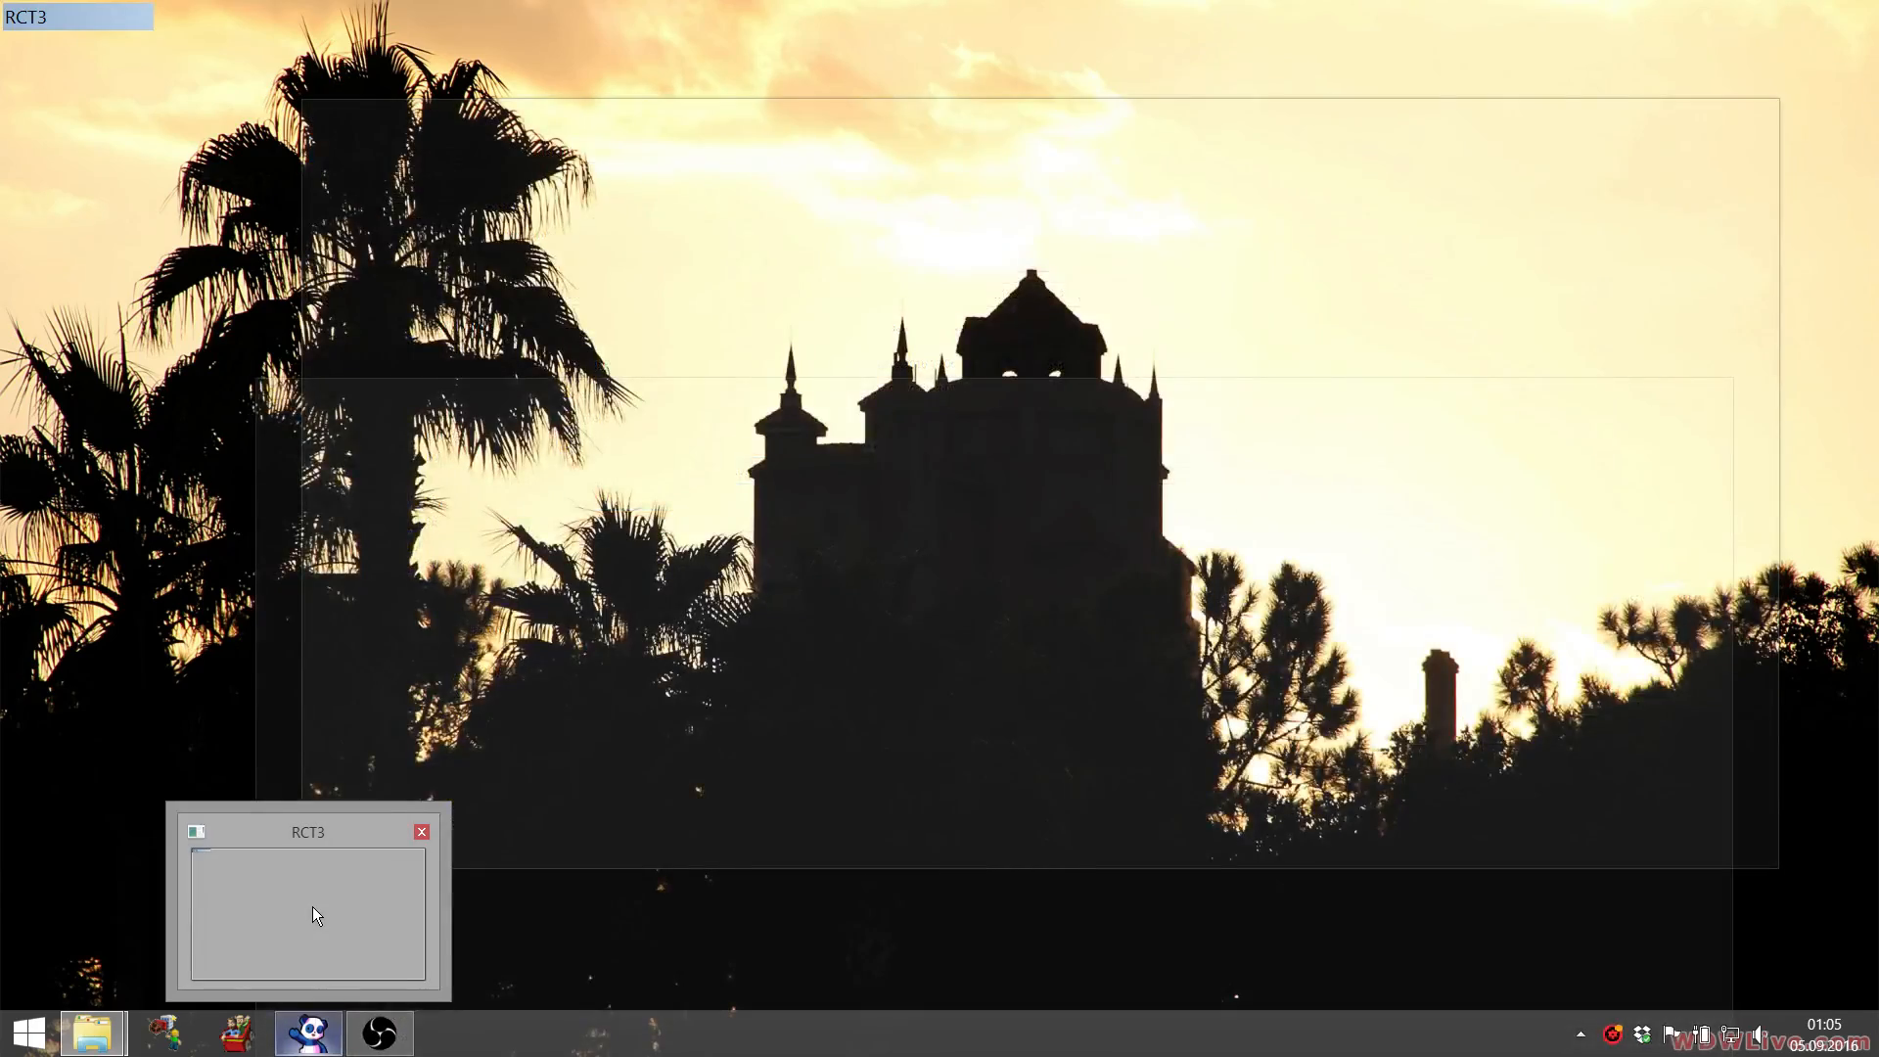
pyautogui.click(313, 915)
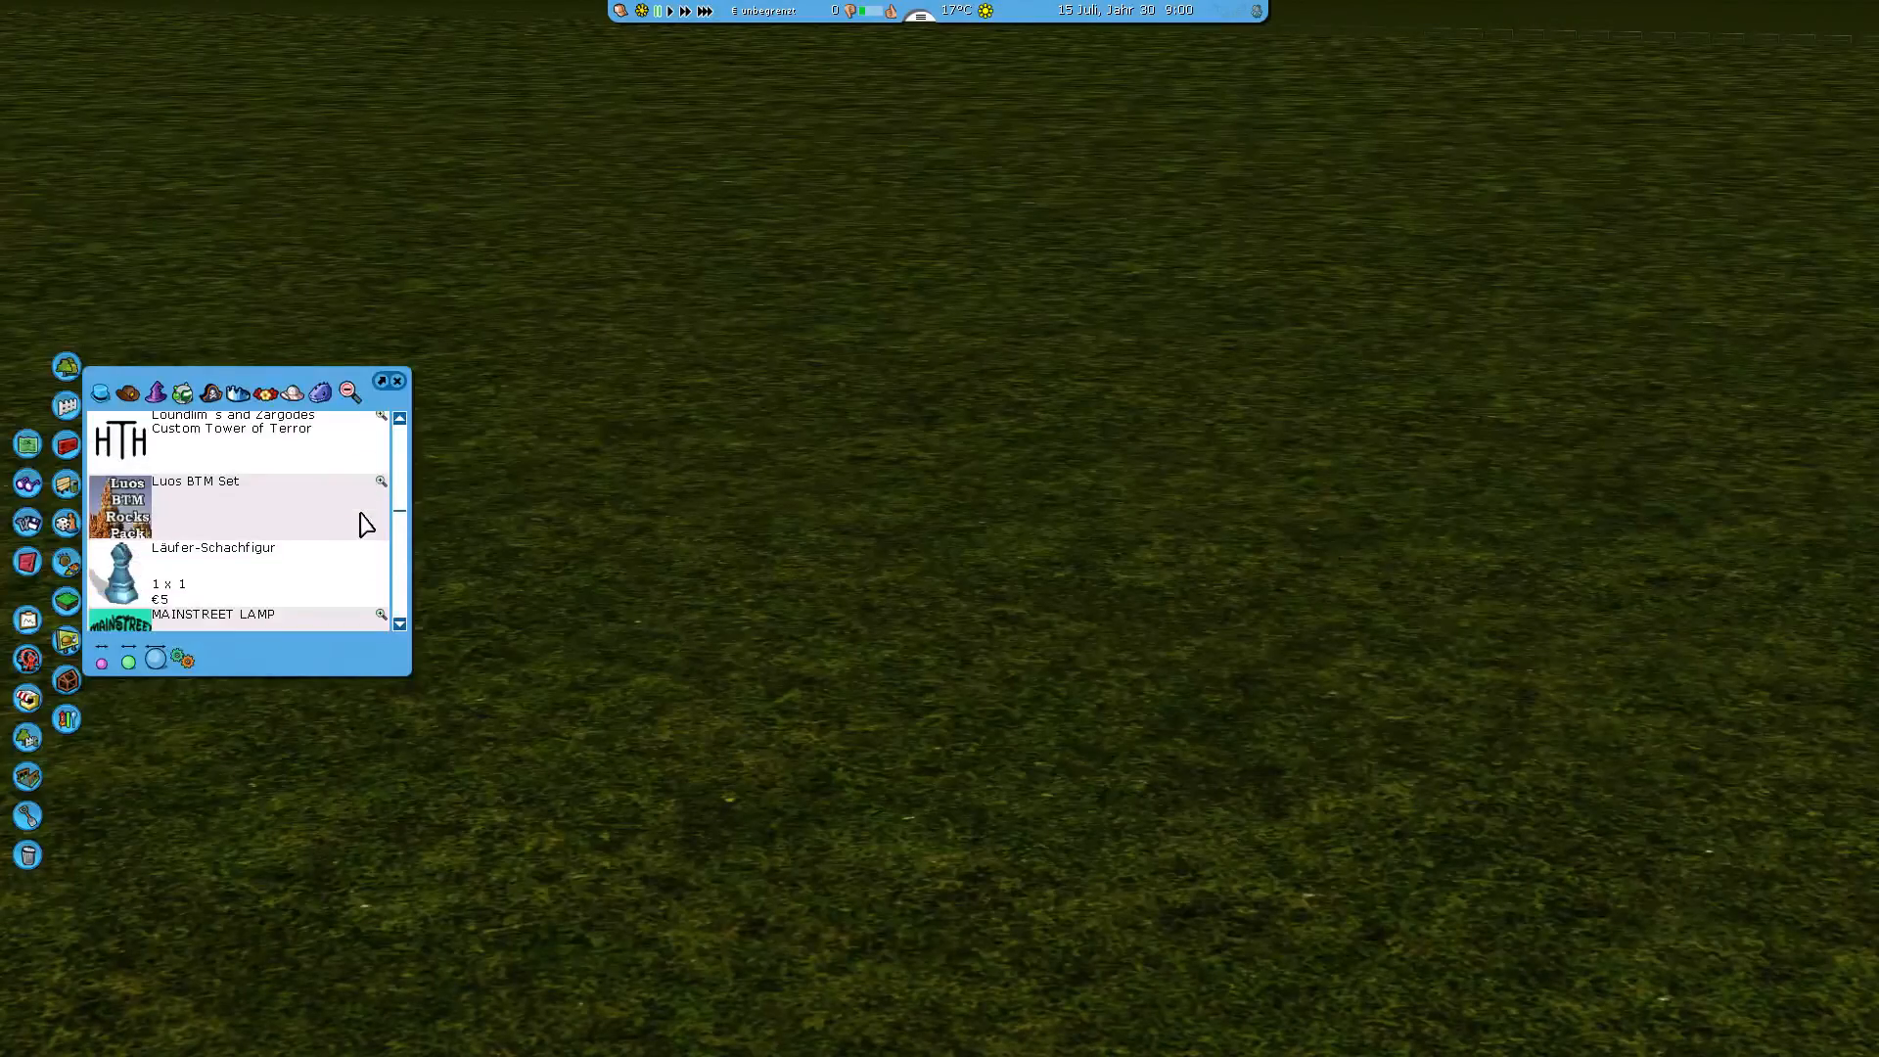
pyautogui.click(284, 524)
pyautogui.click(223, 587)
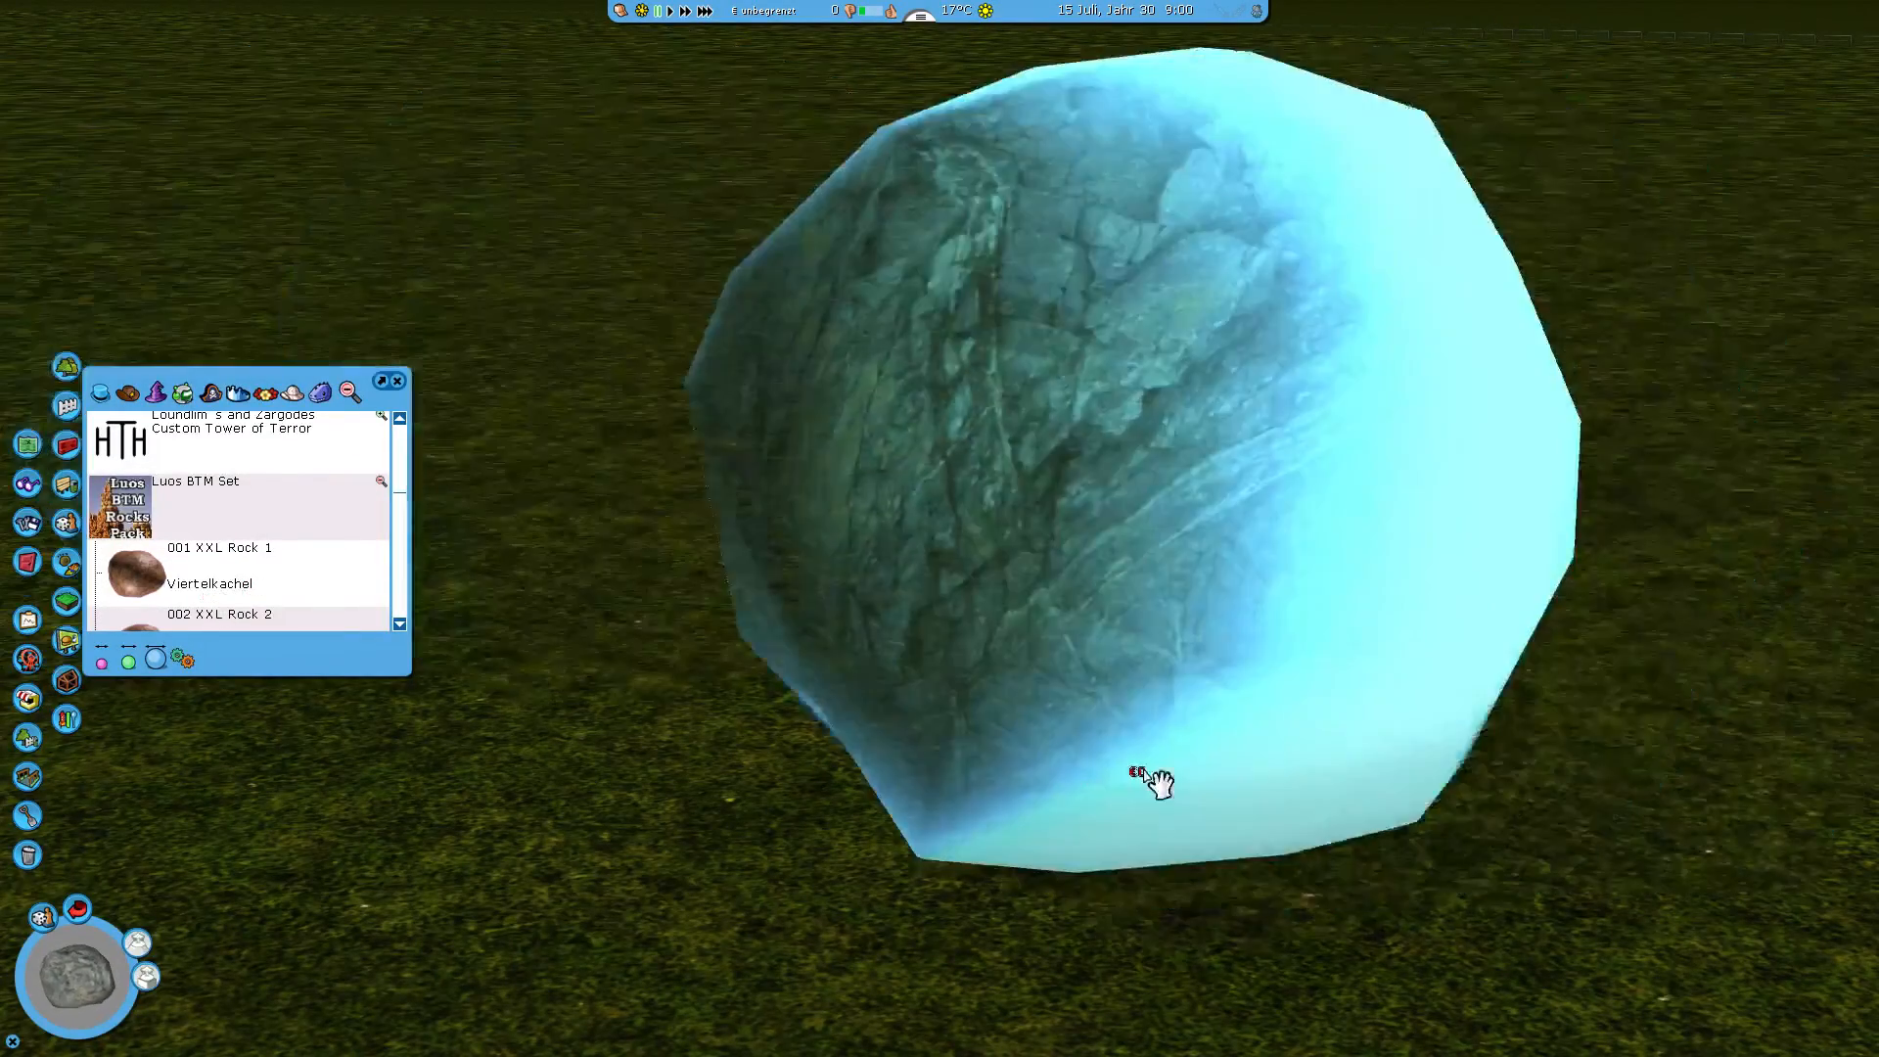
pyautogui.click(1070, 736)
pyautogui.moveTo(794, 624); pyautogui.dragTo(931, 529, button='middle')
pyautogui.scroll(-1, 219, 554)
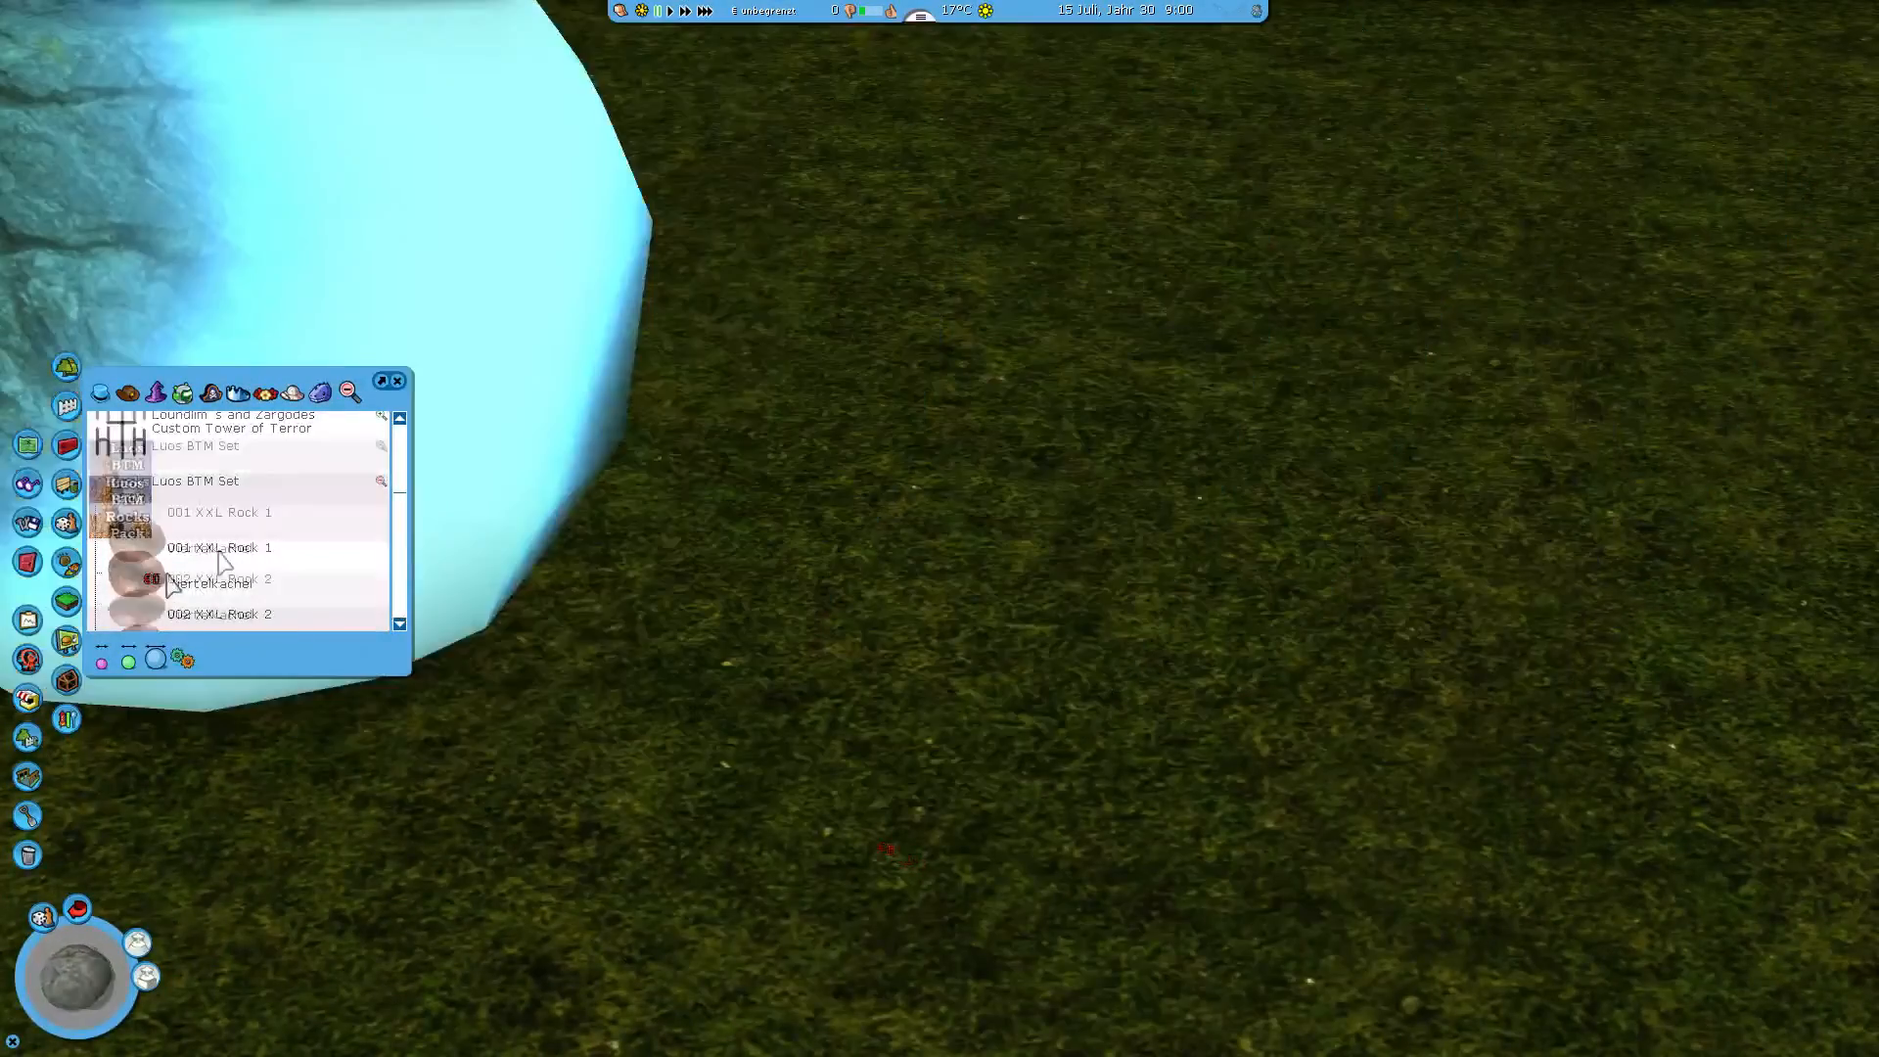
# - Choose an XXL Arch Full rock from the Luos BTM Set and place it on the grass
pyautogui.scroll(-5, 219, 555)
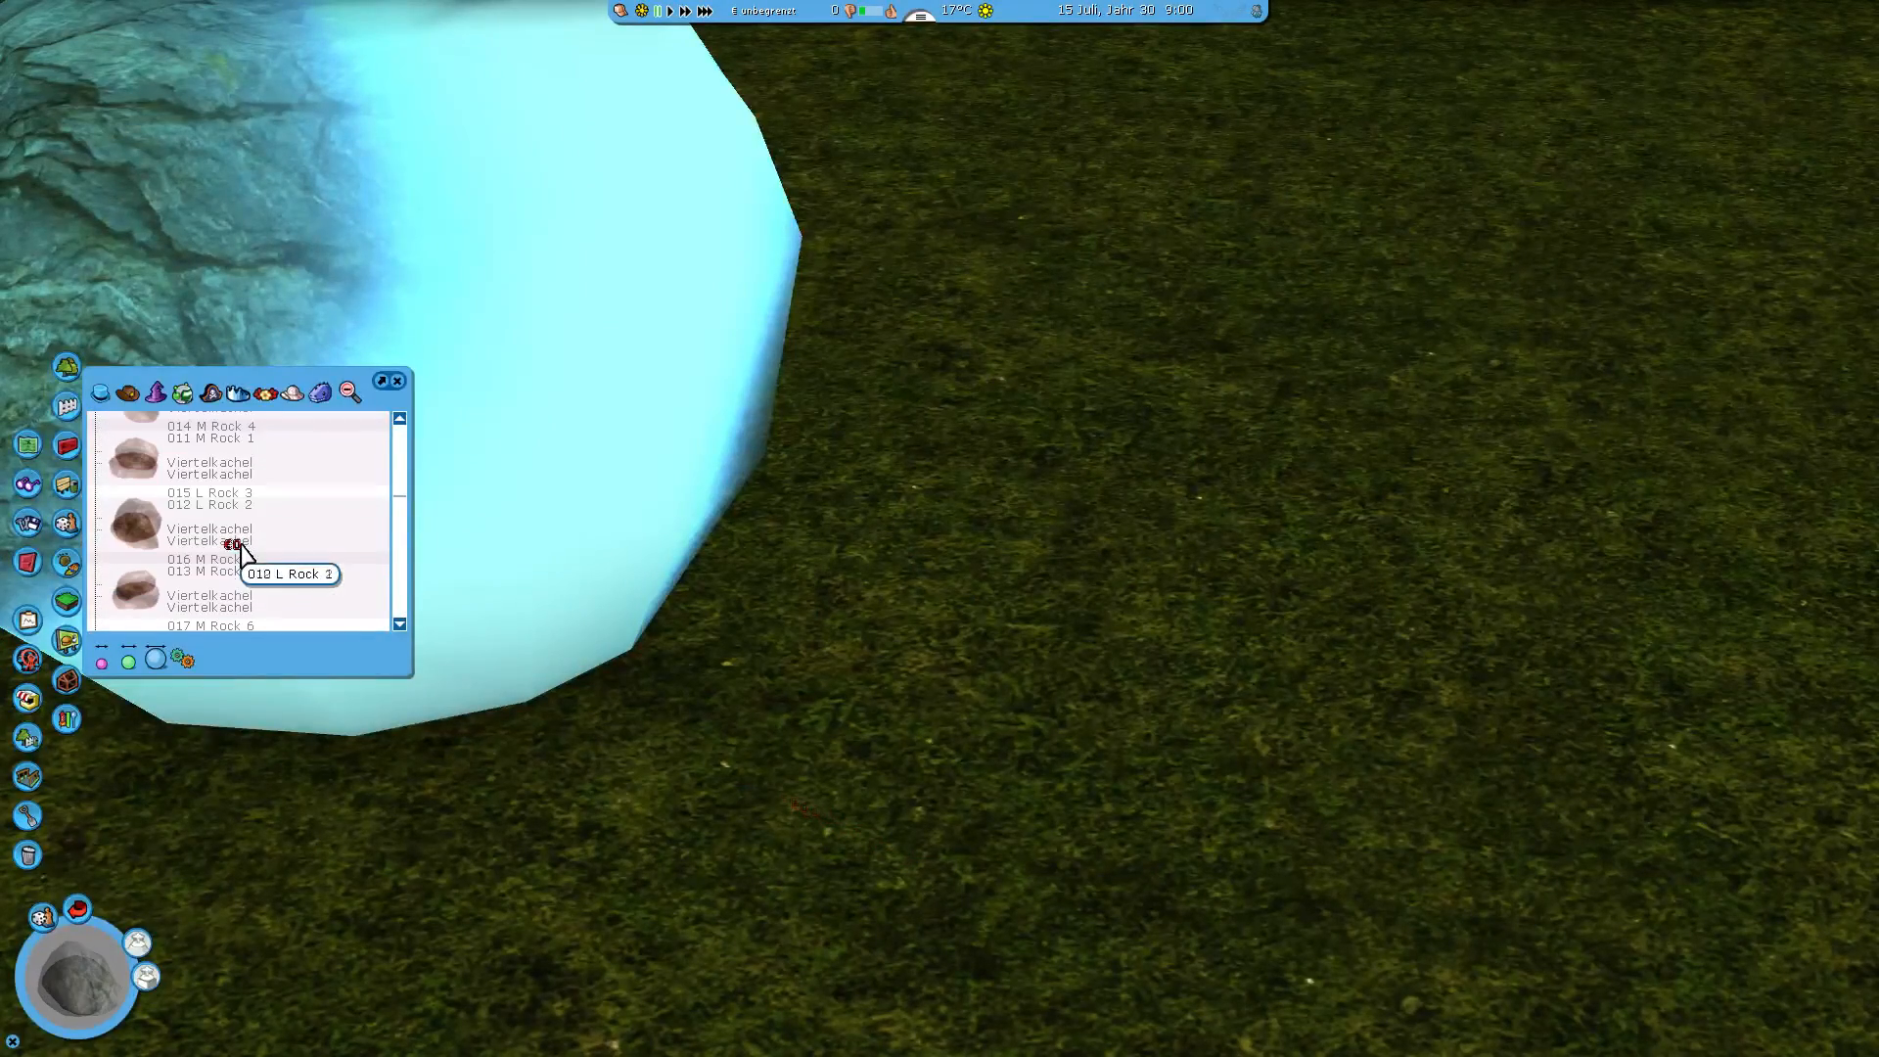
pyautogui.scroll(-8, 241, 548)
pyautogui.scroll(-4, 240, 548)
pyautogui.scroll(-3, 240, 550)
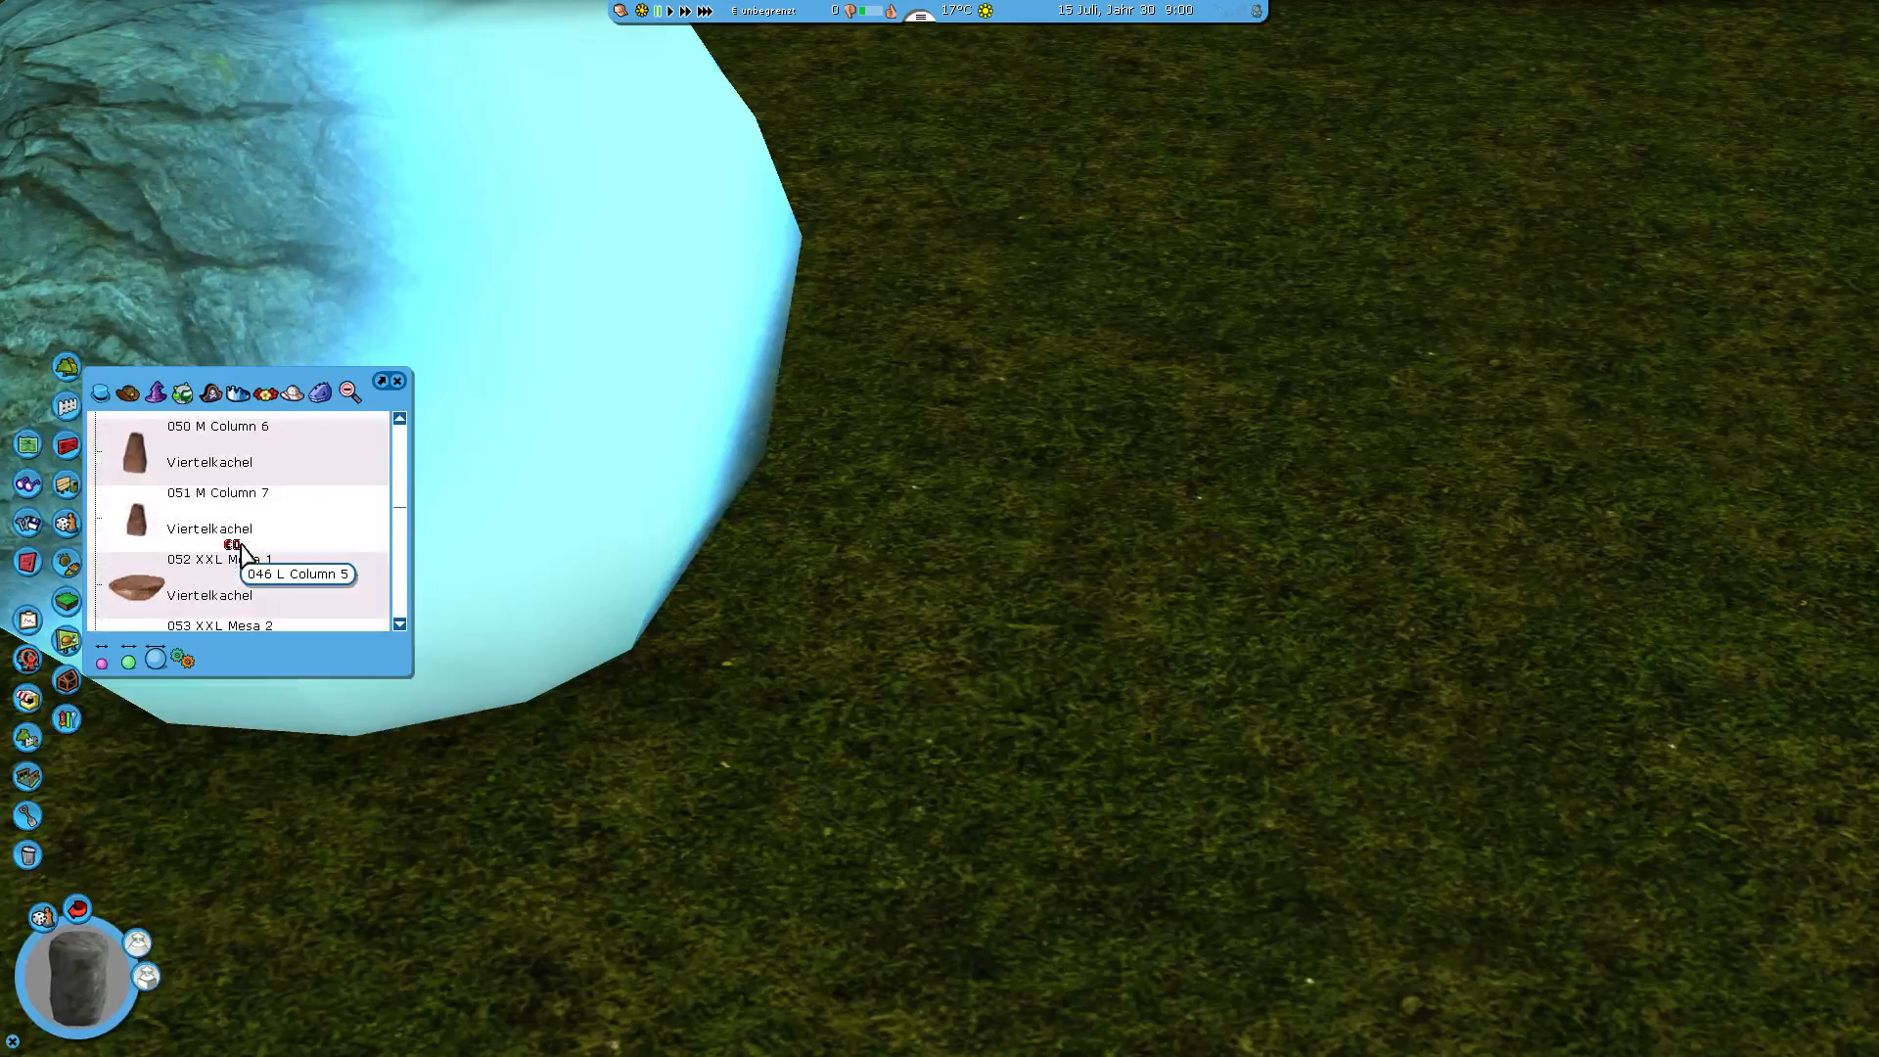
pyautogui.scroll(-10, 241, 547)
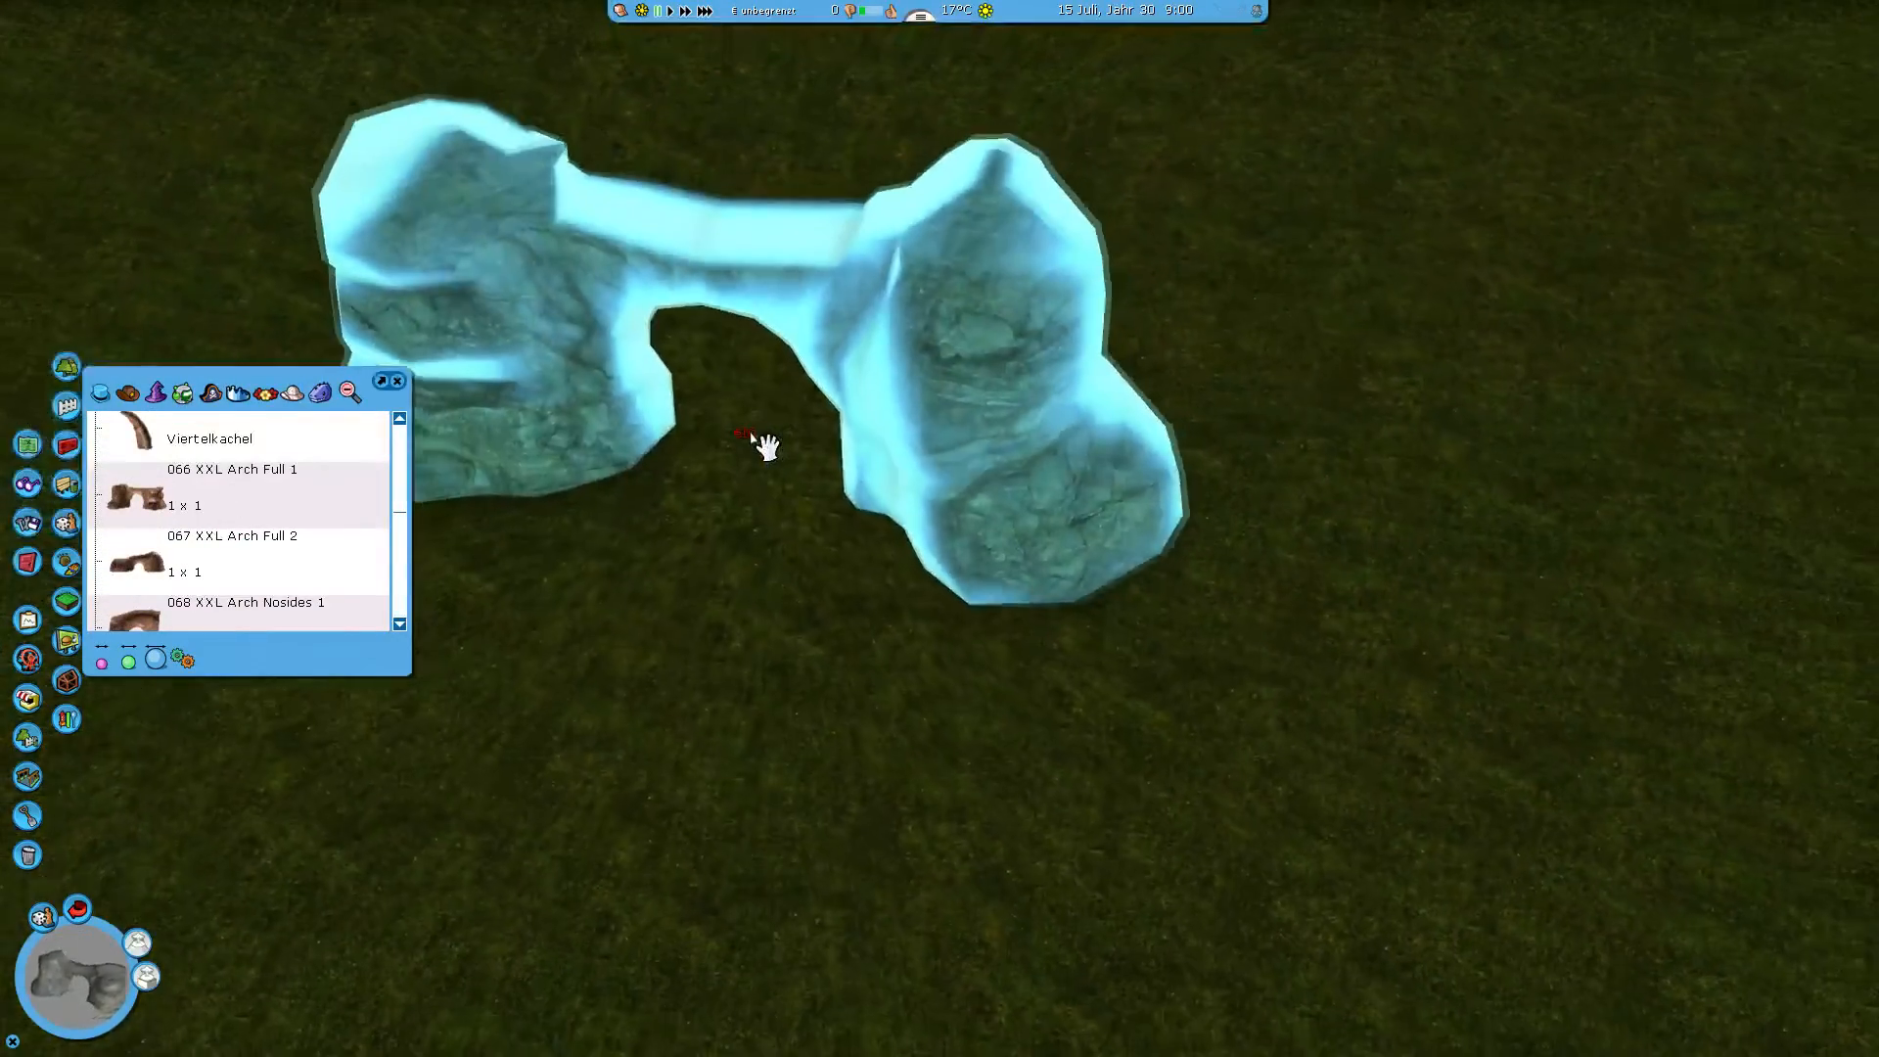
pyautogui.click(714, 421)
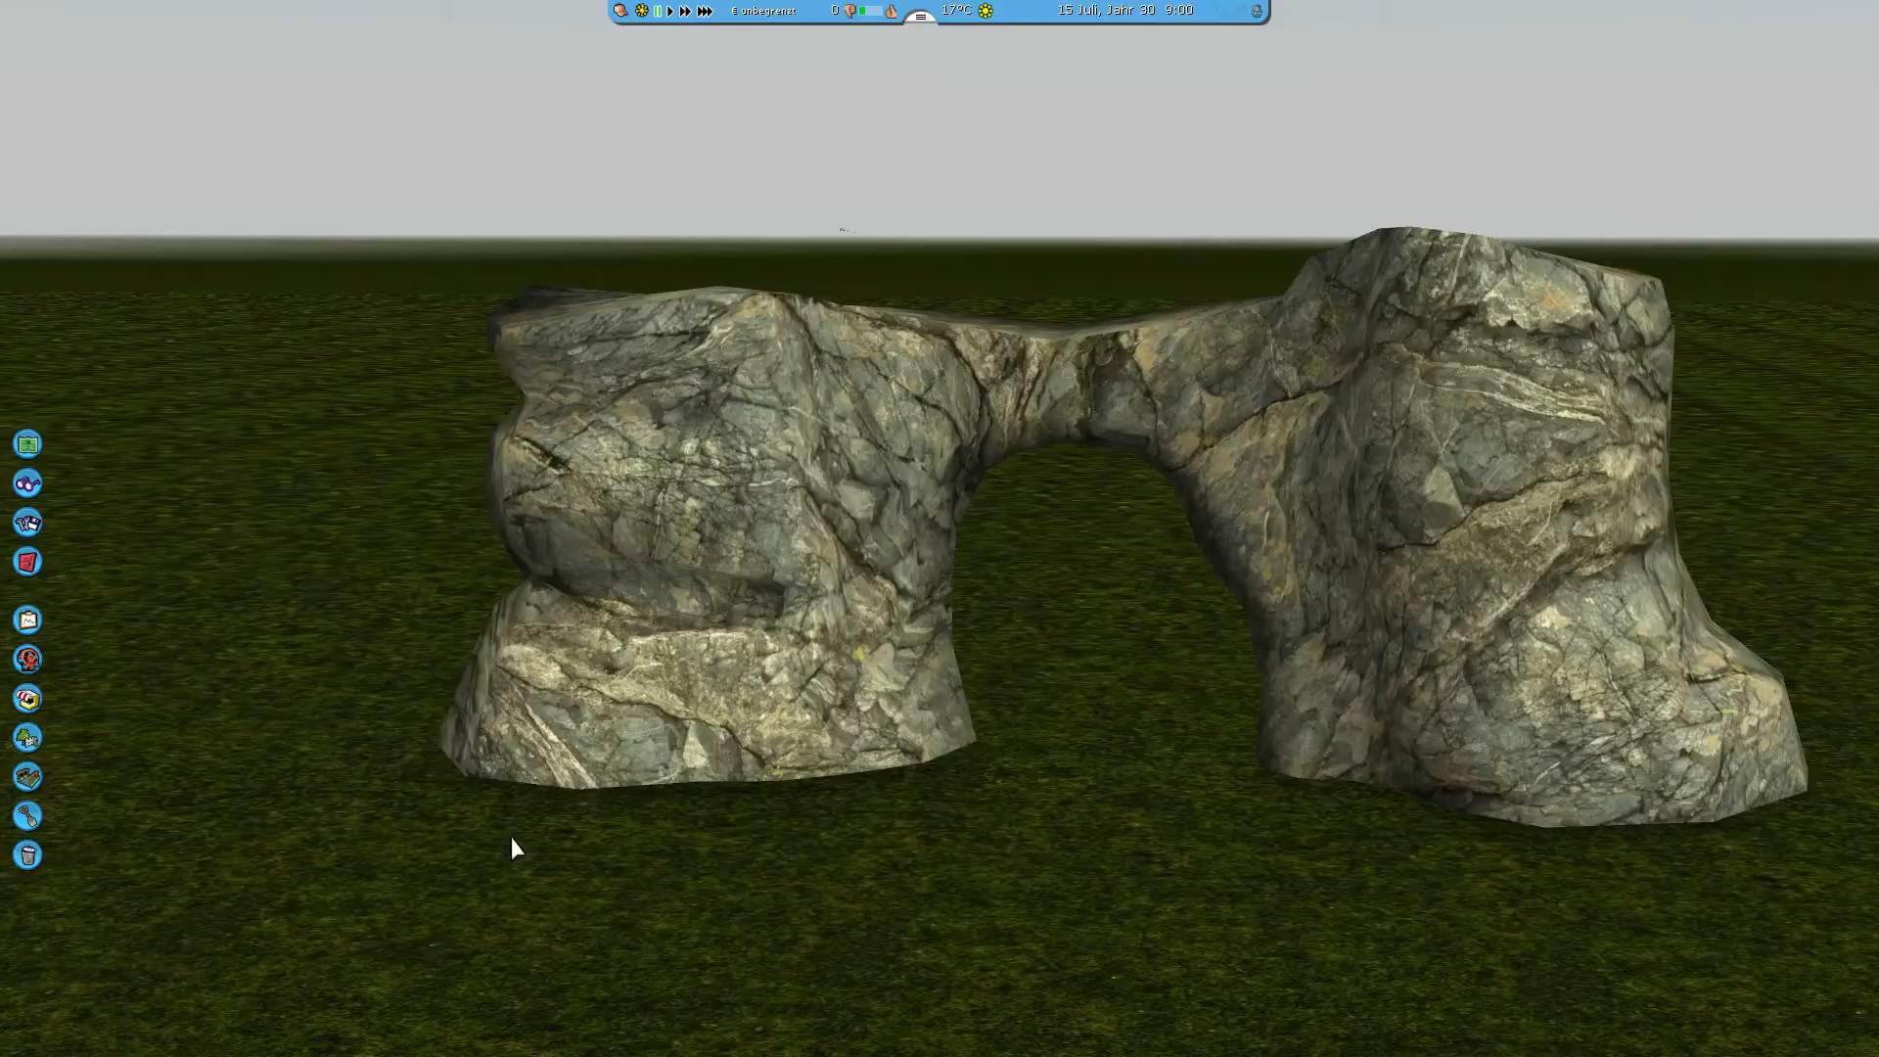
# - Examine the new grey rock texture on the placed arch from the front, the back and close up
pyautogui.moveTo(512, 848); pyautogui.dragTo(479, 782, button='middle')
pyautogui.moveTo(940, 528)
pyautogui.mouseDown(button='middle')
pyautogui.moveTo(939, 499)
pyautogui.moveTo(940, 665)
pyautogui.moveTo(939, 558)
pyautogui.mouseUp(button='middle')
pyautogui.scroll(2, 940, 529)
pyautogui.moveTo(1304, 348)
pyautogui.mouseDown(button='middle')
pyautogui.moveTo(1267, 411)
pyautogui.moveTo(1304, 347)
pyautogui.mouseUp(button='middle')
pyautogui.moveTo(900, 697); pyautogui.dragTo(943, 755, button='right')
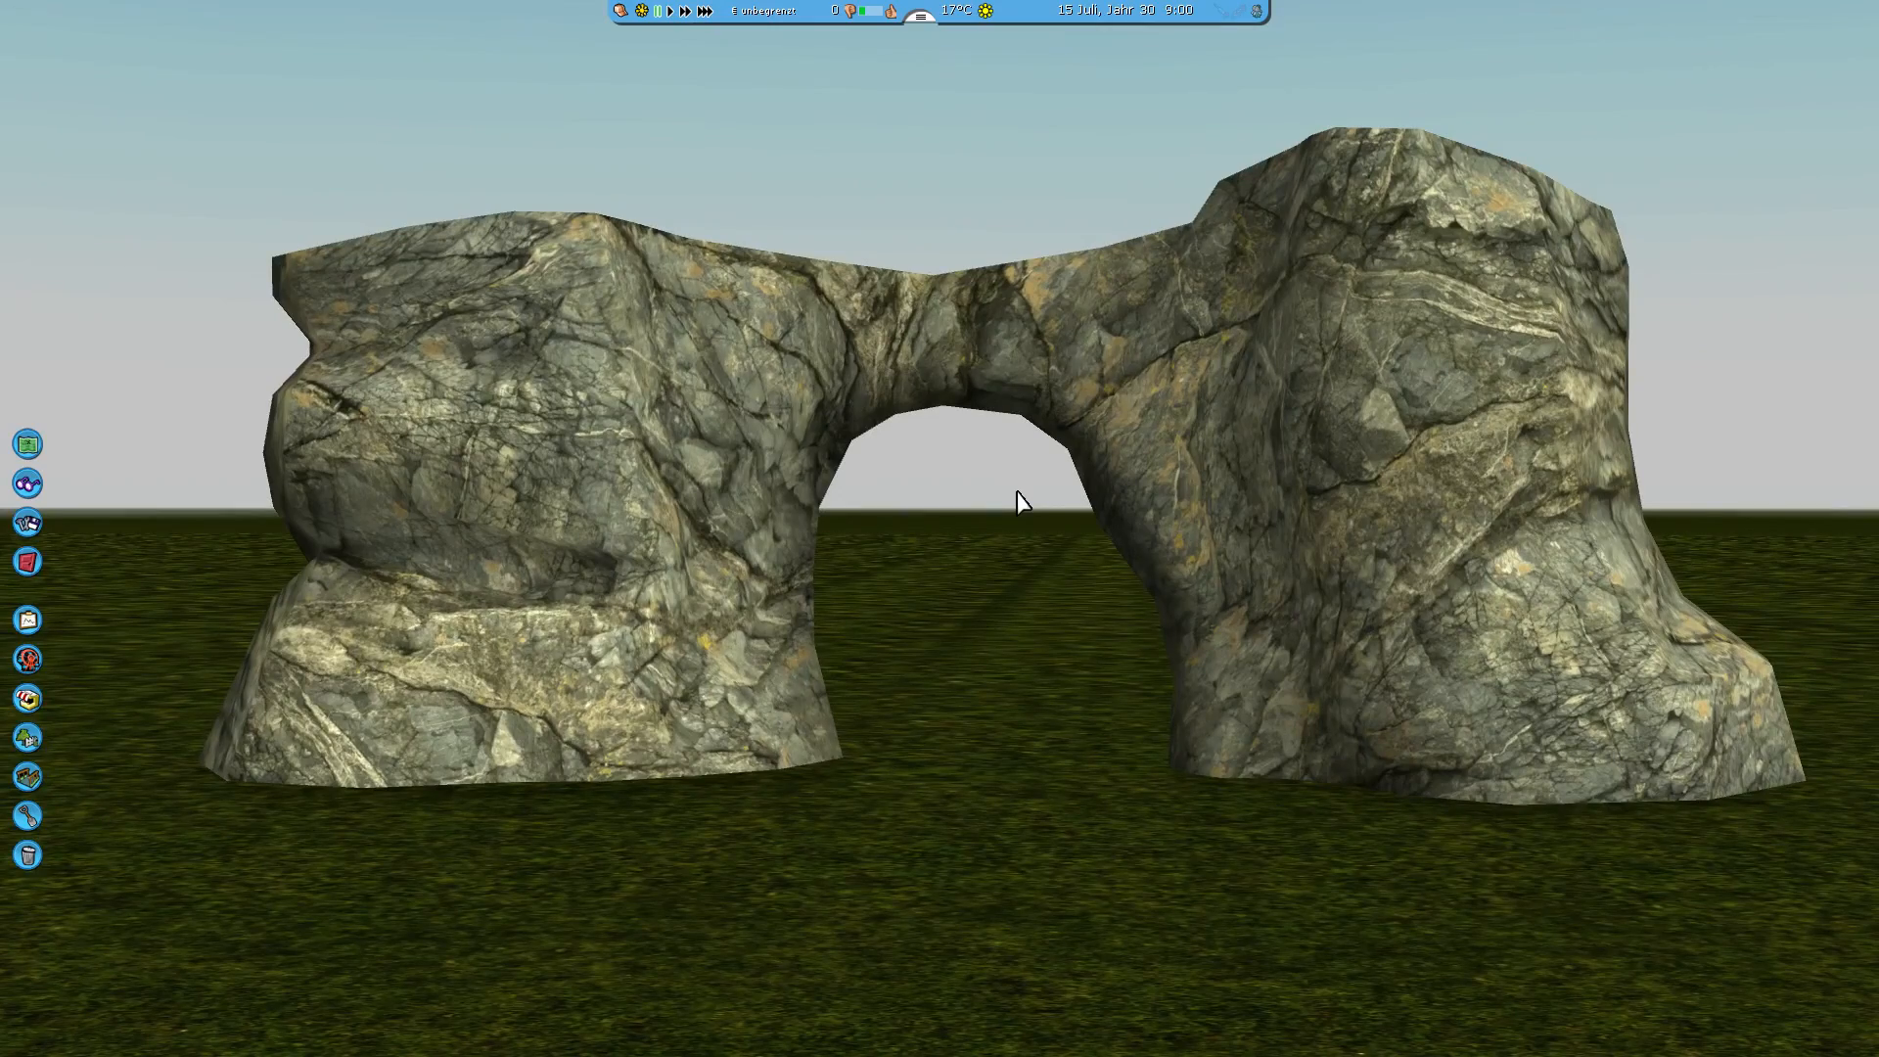
pyautogui.moveTo(1207, 820); pyautogui.dragTo(1492, 851, button='middle')
pyautogui.scroll(-2, 1206, 901)
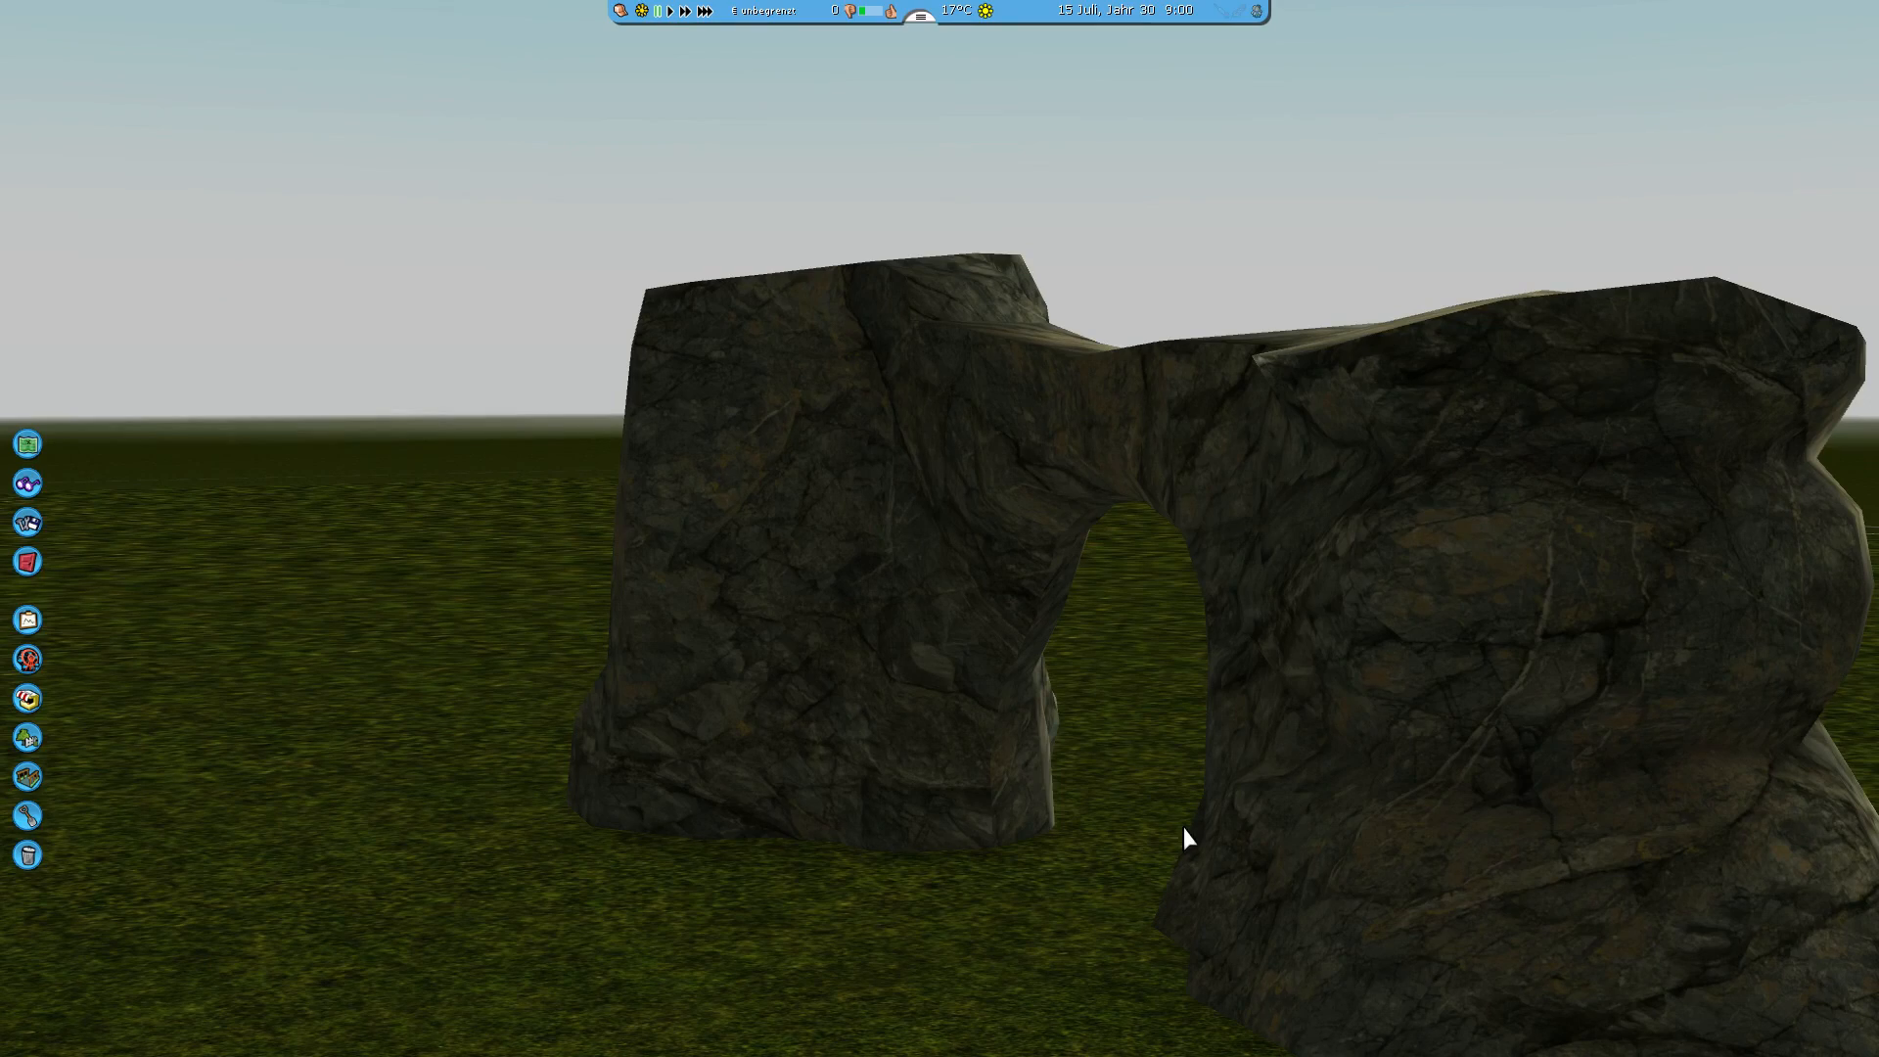
pyautogui.moveTo(1072, 865); pyautogui.dragTo(1110, 905, button='middle')
pyautogui.scroll(3, 939, 529)
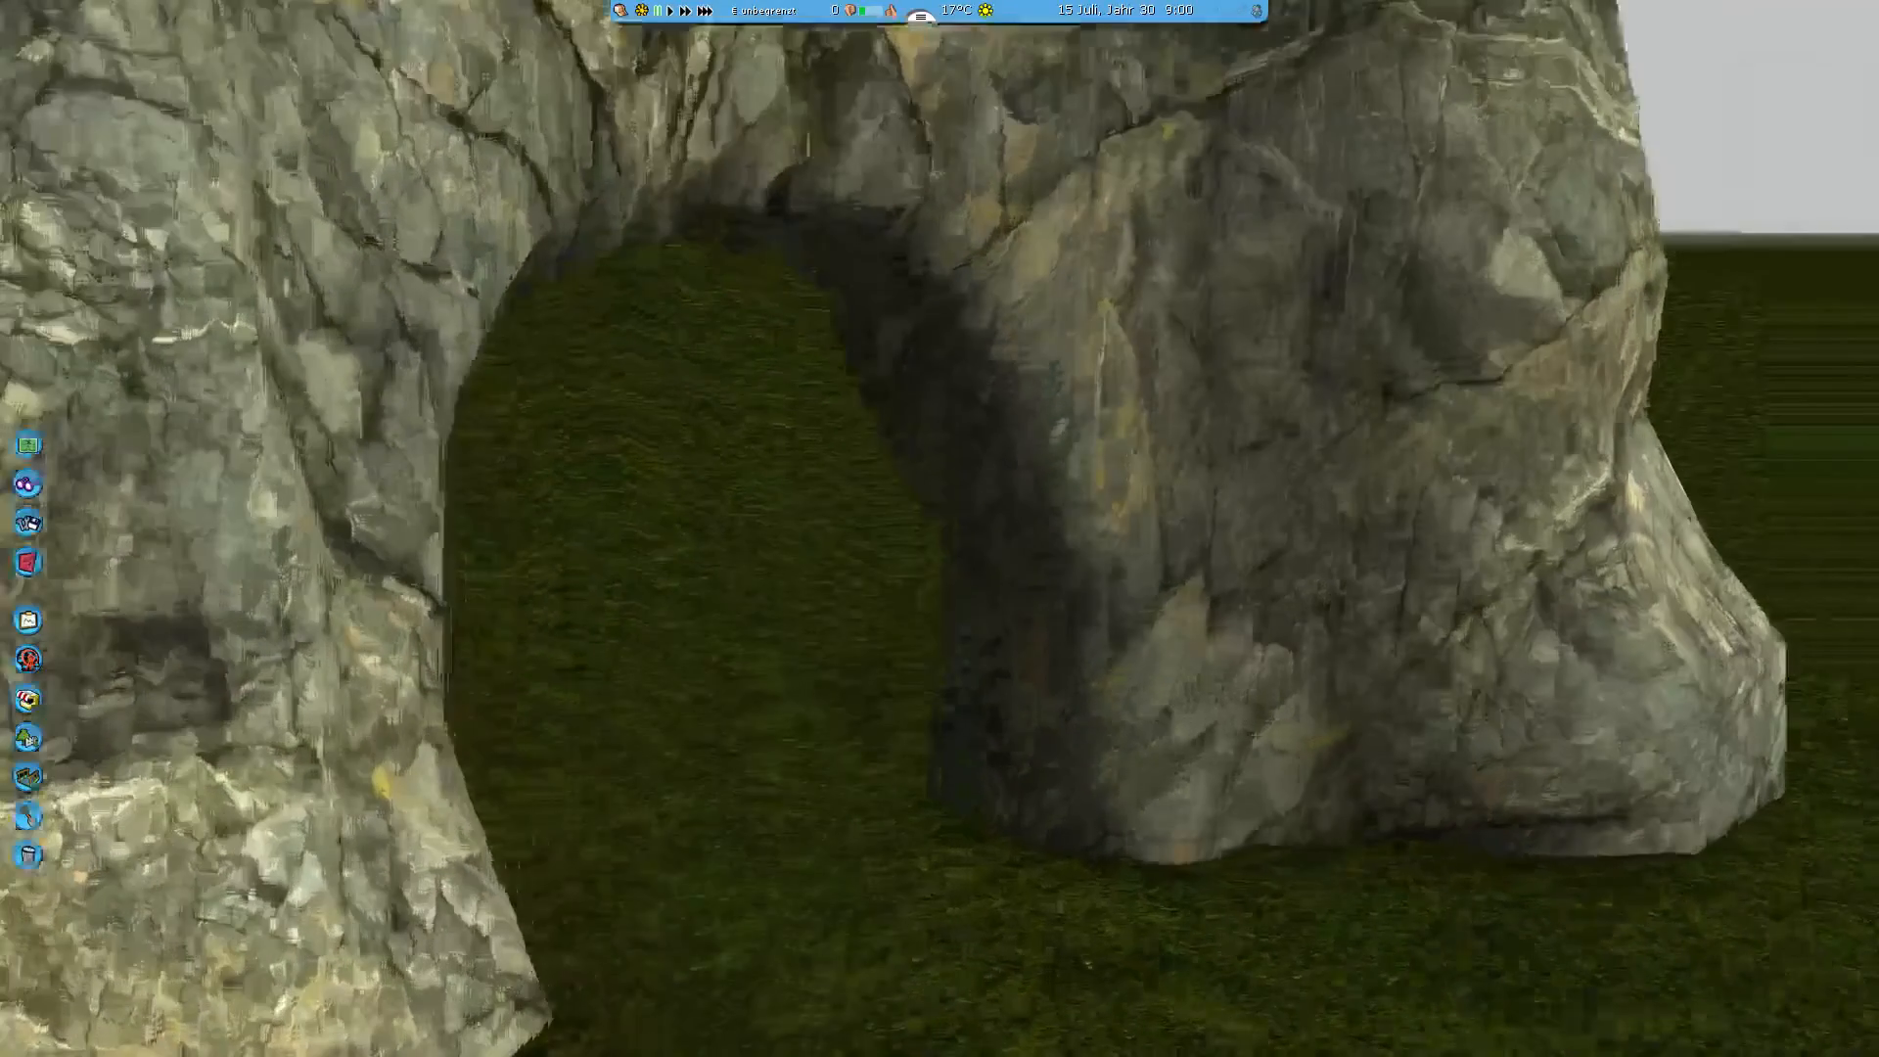
pyautogui.scroll(-1, 939, 528)
pyautogui.moveTo(939, 528); pyautogui.dragTo(1025, 712, button='middle')
pyautogui.scroll(-4, 939, 528)
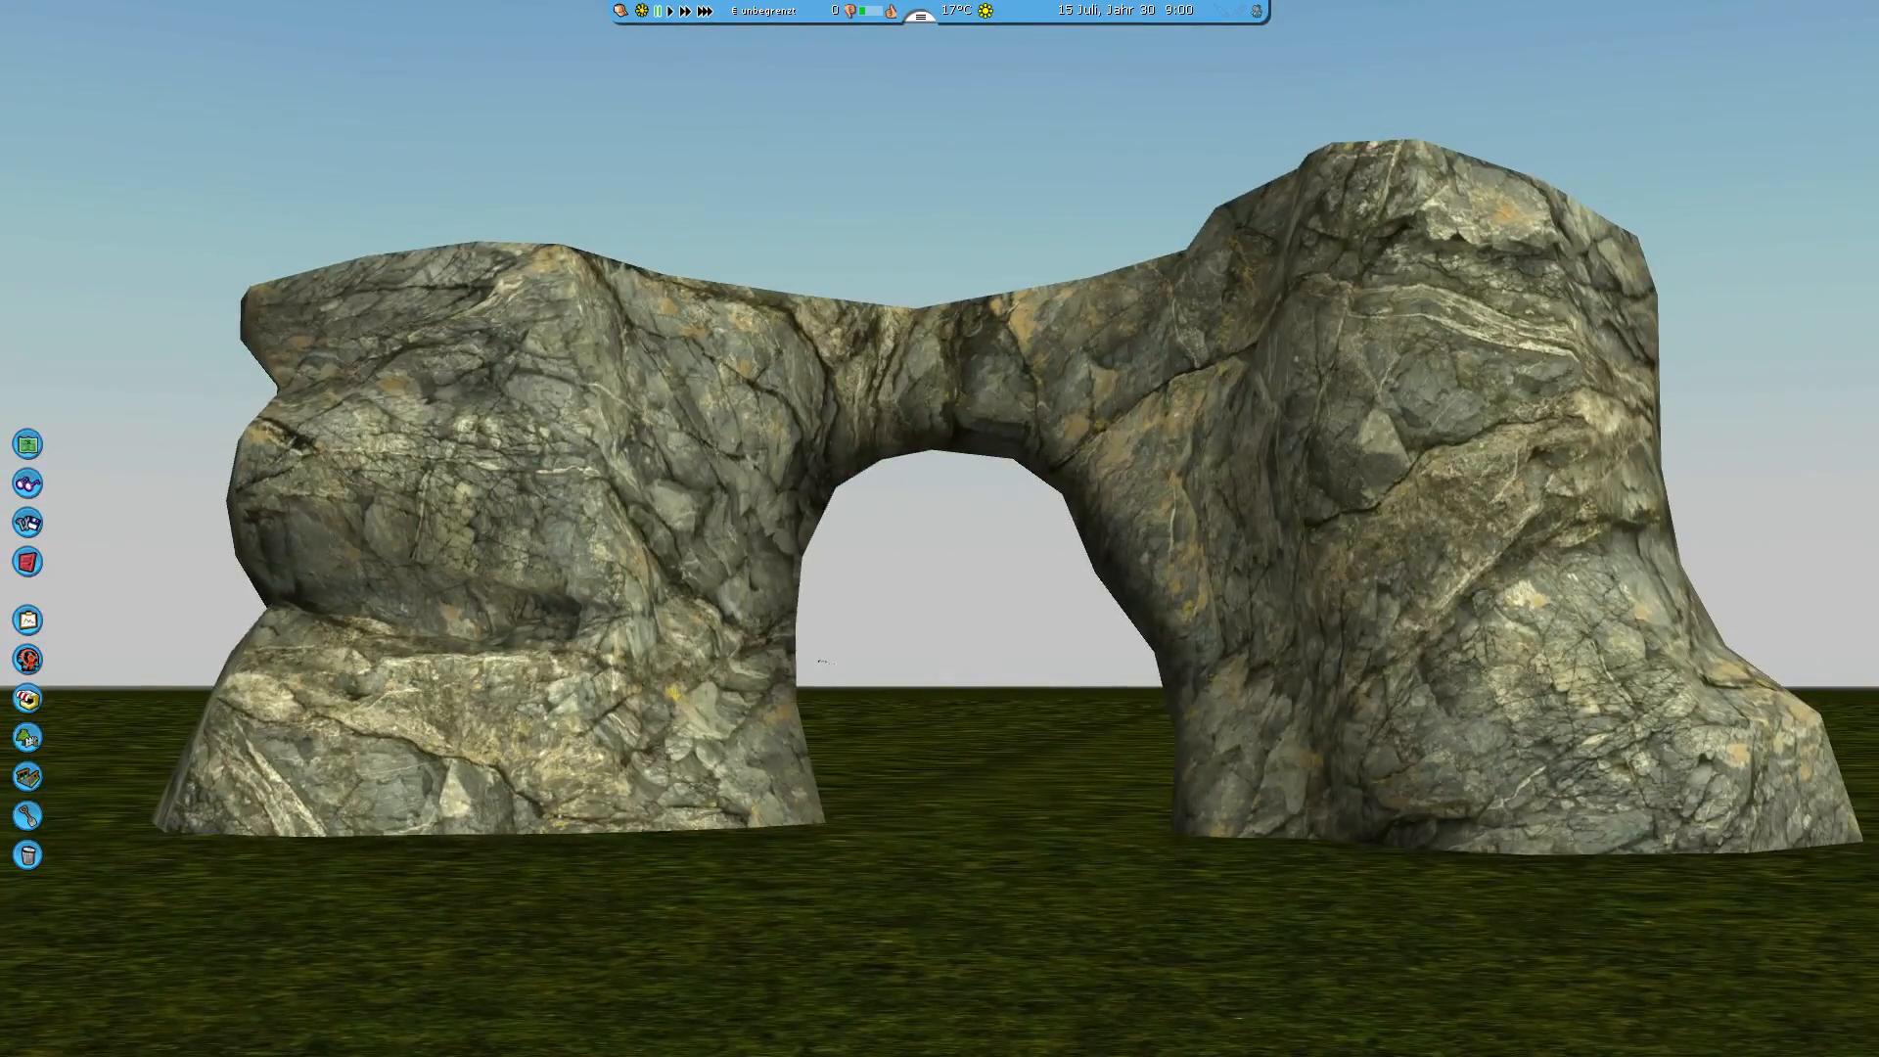
pyautogui.moveTo(939, 529); pyautogui.dragTo(909, 430, button='middle')
pyautogui.scroll(-2, 939, 529)
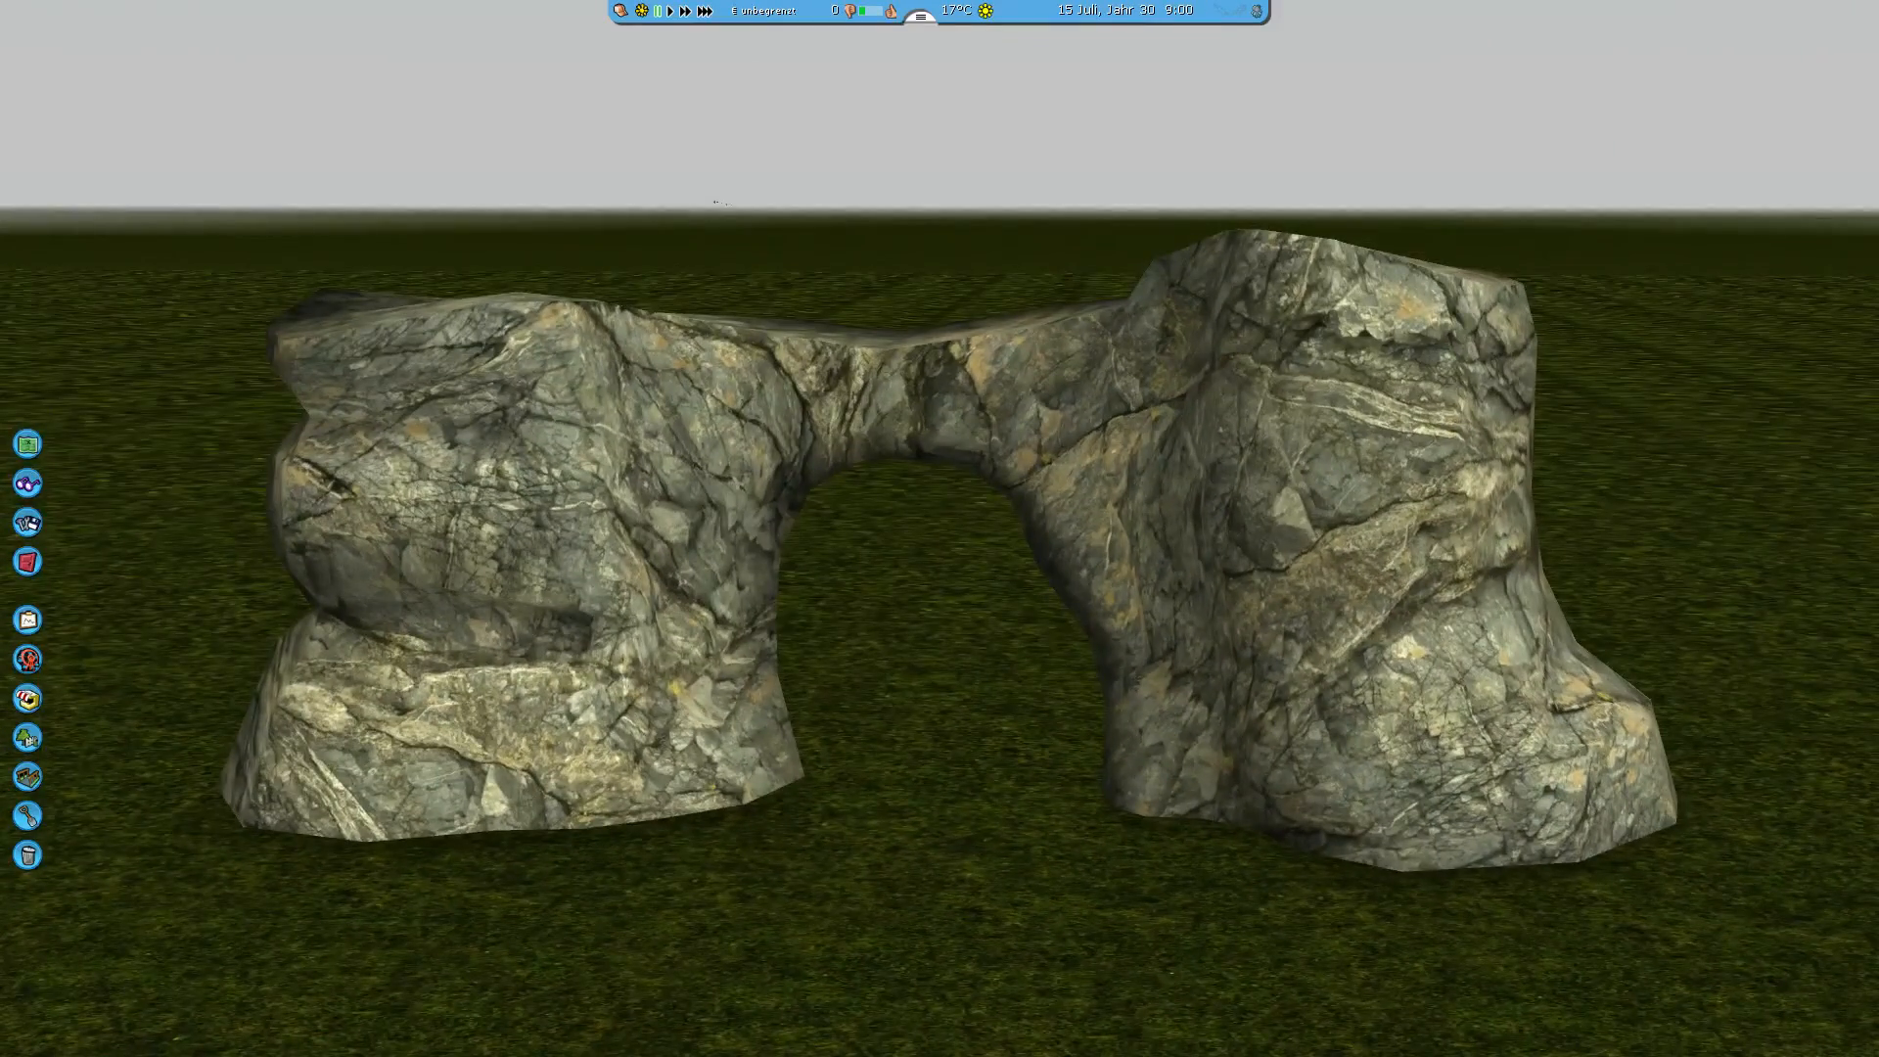